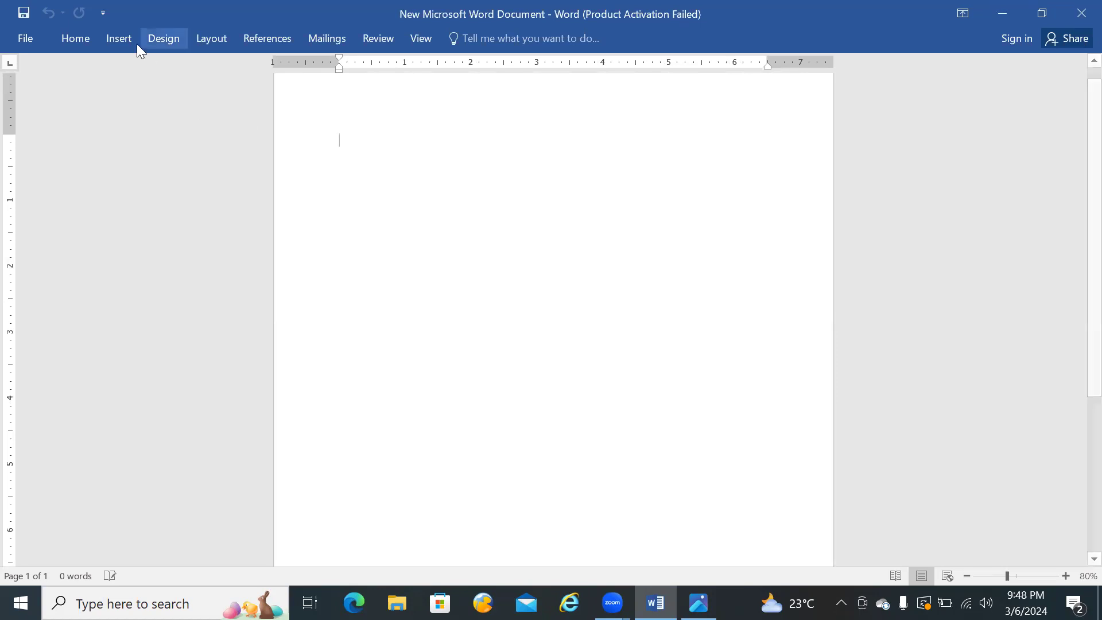
Step: Switch to the Photos window showing the Computer World logo and restore it to a smaller floating size
click(125, 39)
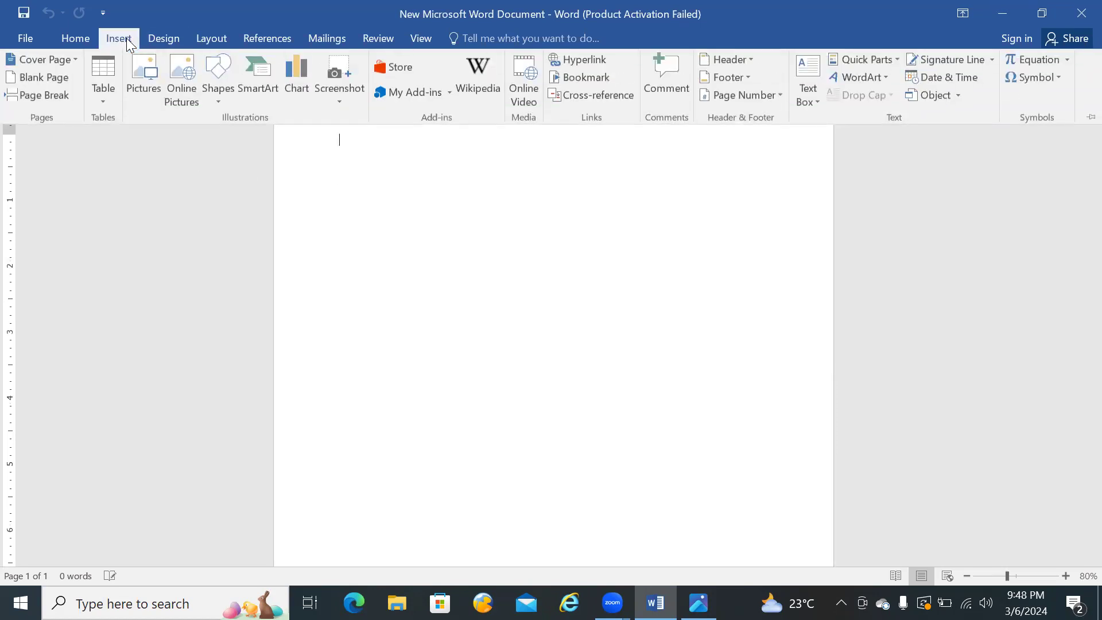
click(217, 102)
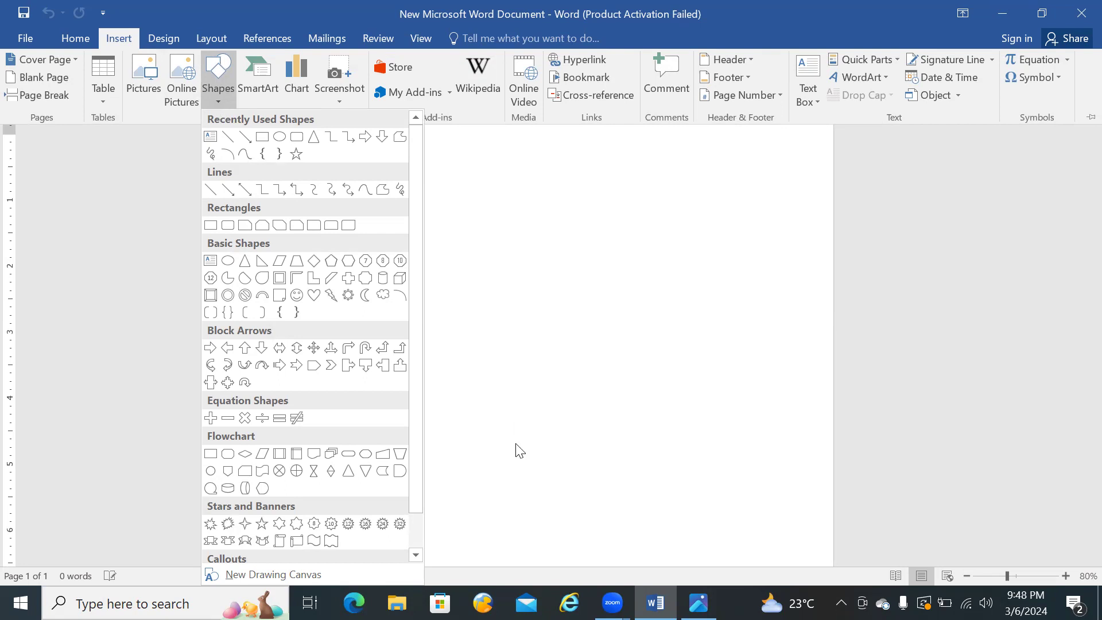
click(699, 603)
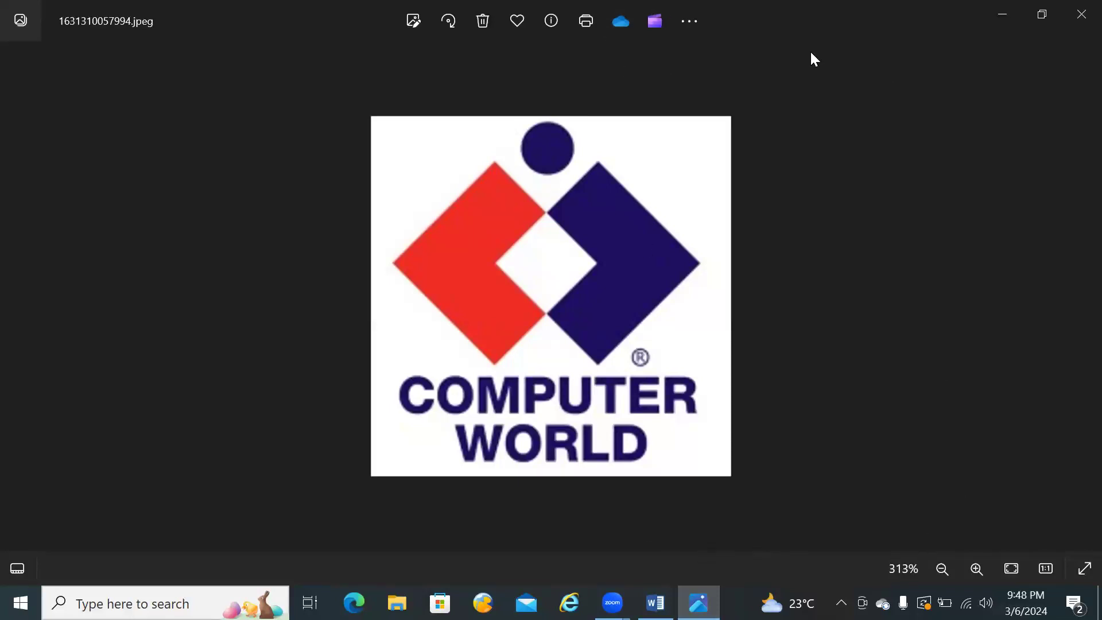
click(1041, 13)
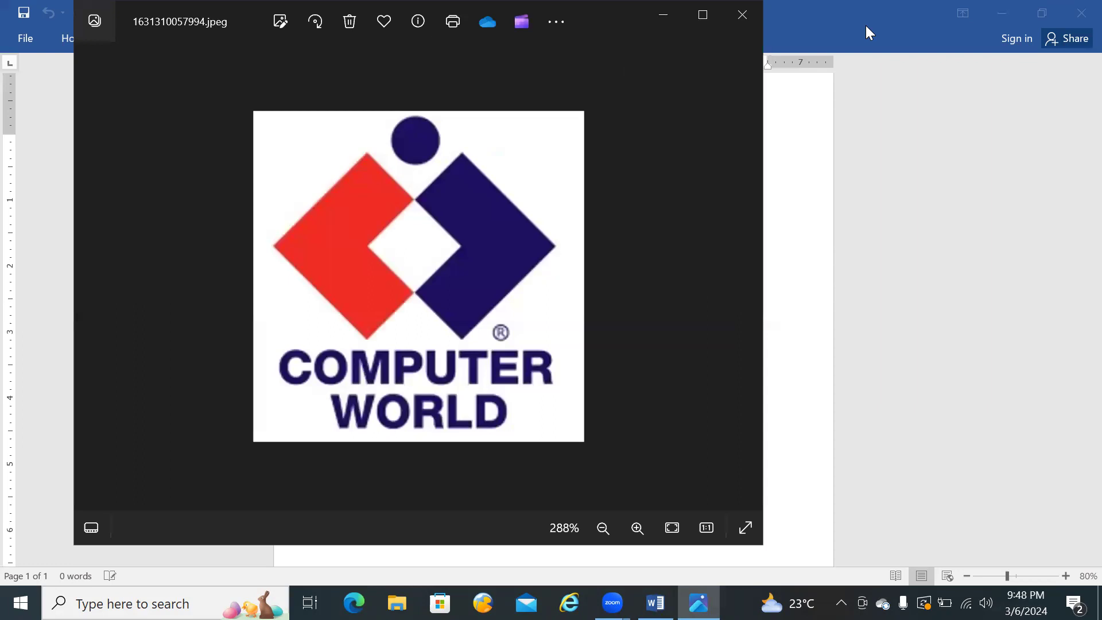
click(866, 25)
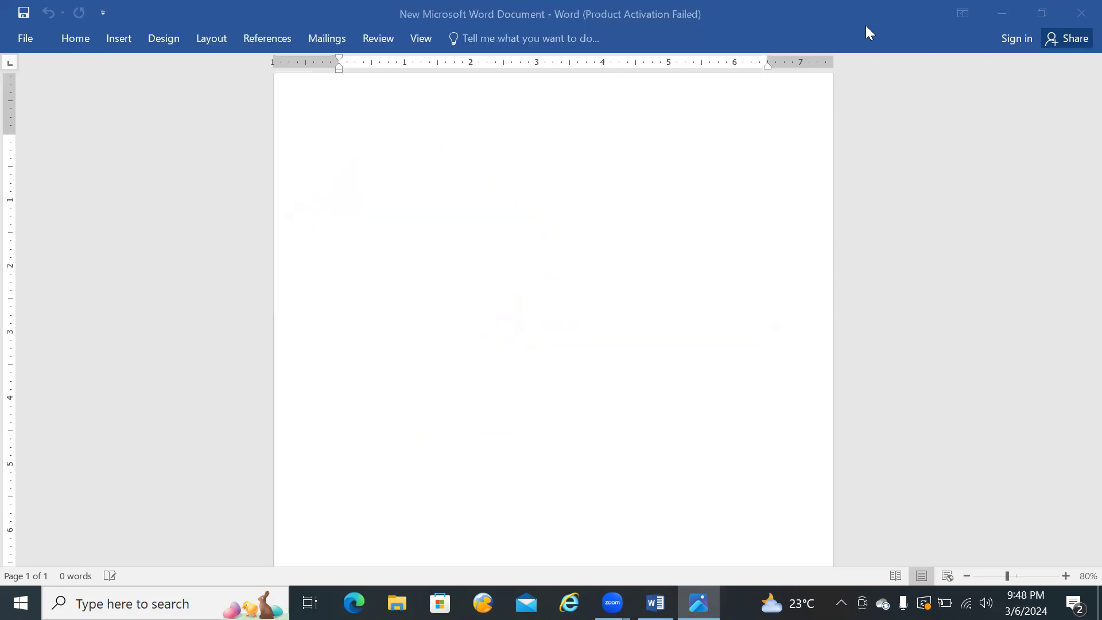
click(1003, 11)
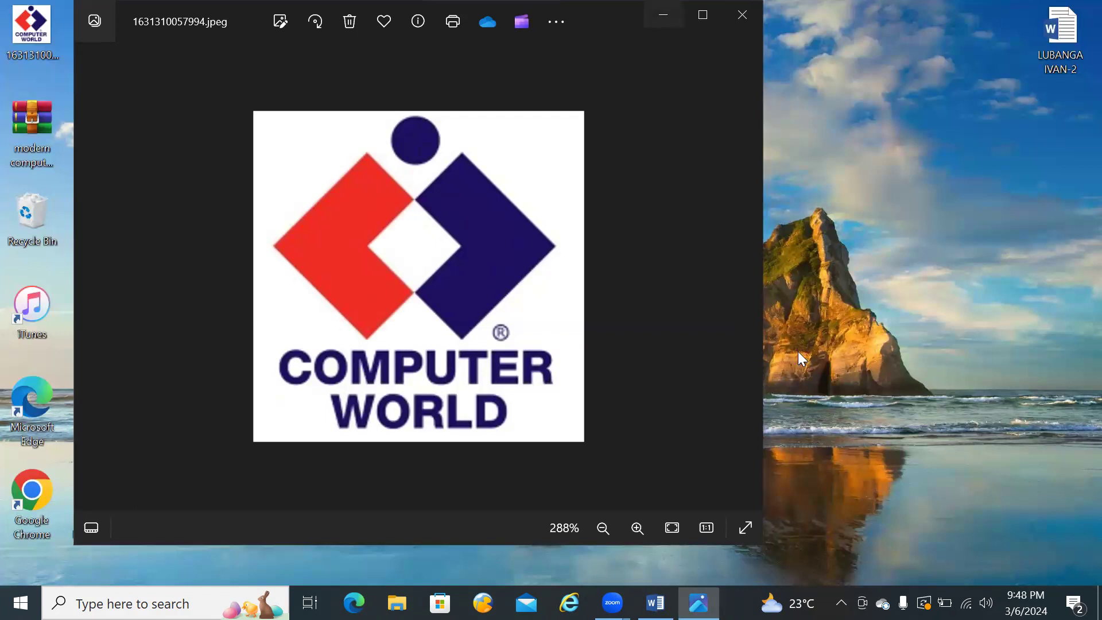
key(super+d)
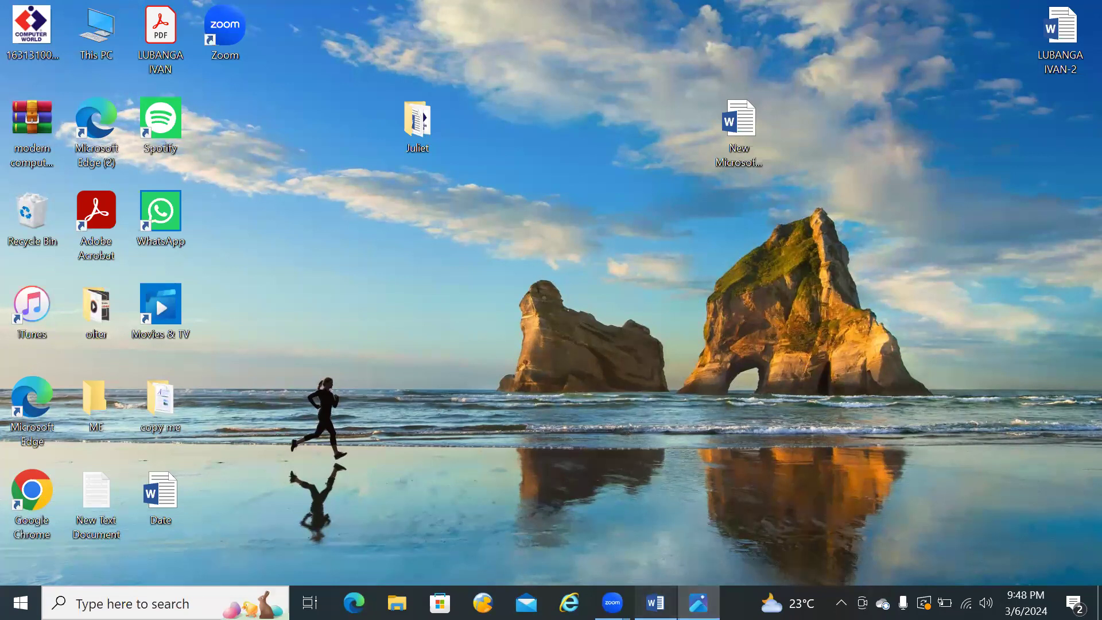
click(655, 603)
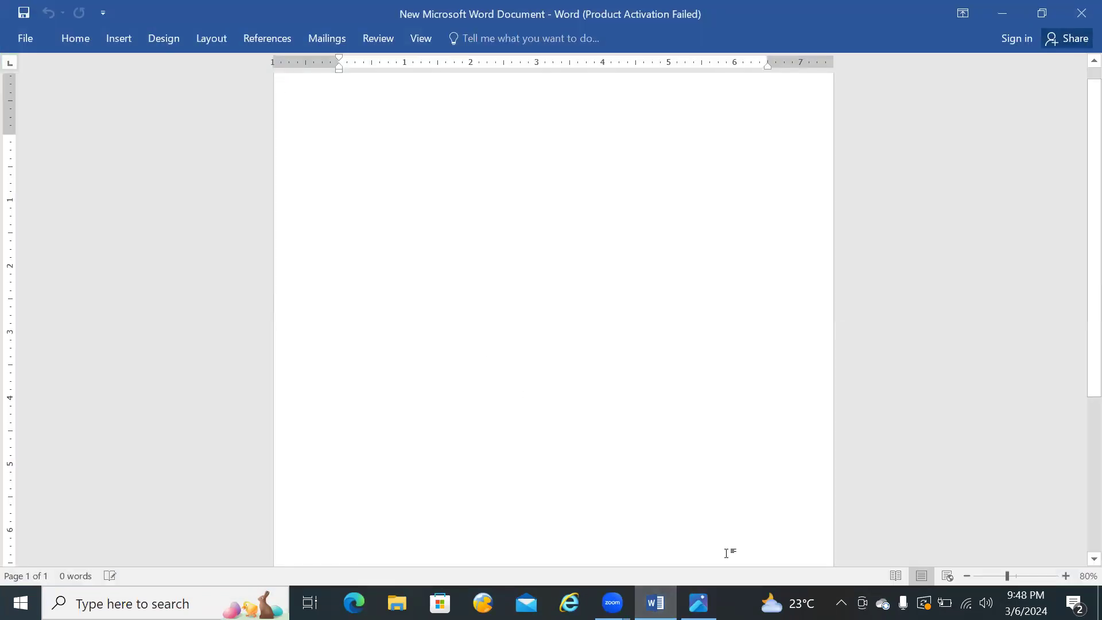
Step: Switch to the Photos window with the logo, make it narrower and move it partly off the document page
click(699, 602)
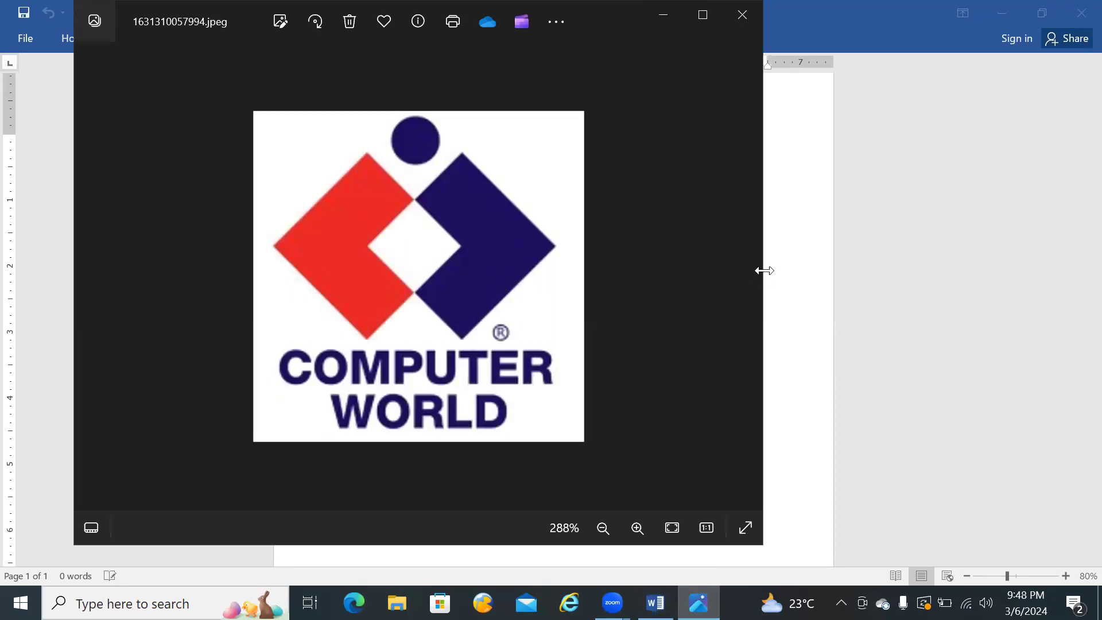
drag(764, 270, 504, 270)
drag(148, 10, 603, 37)
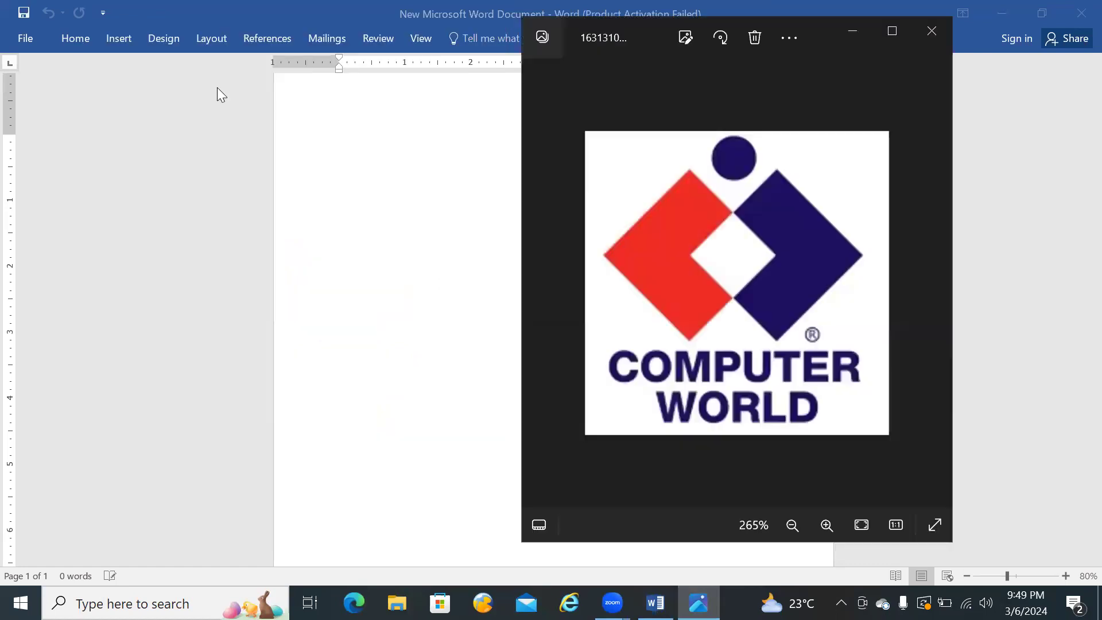
Step: Restore the Word window from full screen and narrow it so the document sits beside the logo image
click(808, 26)
drag(809, 28, 616, 114)
drag(843, 258, 548, 259)
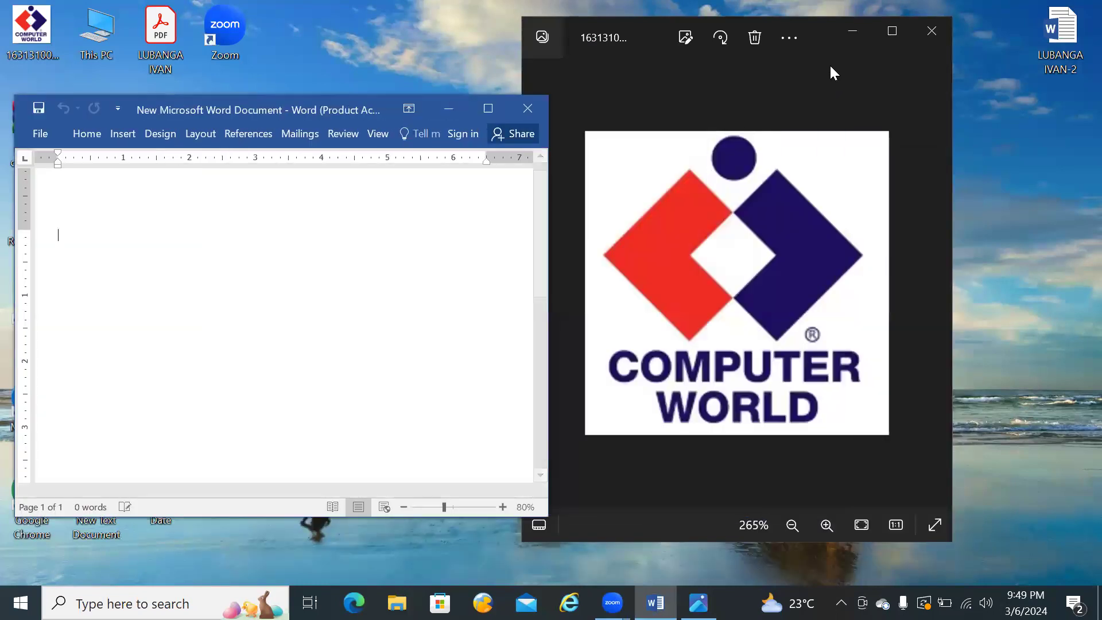
Step: Shorten the Photos window with the logo and move it clear of the Word window
click(552, 85)
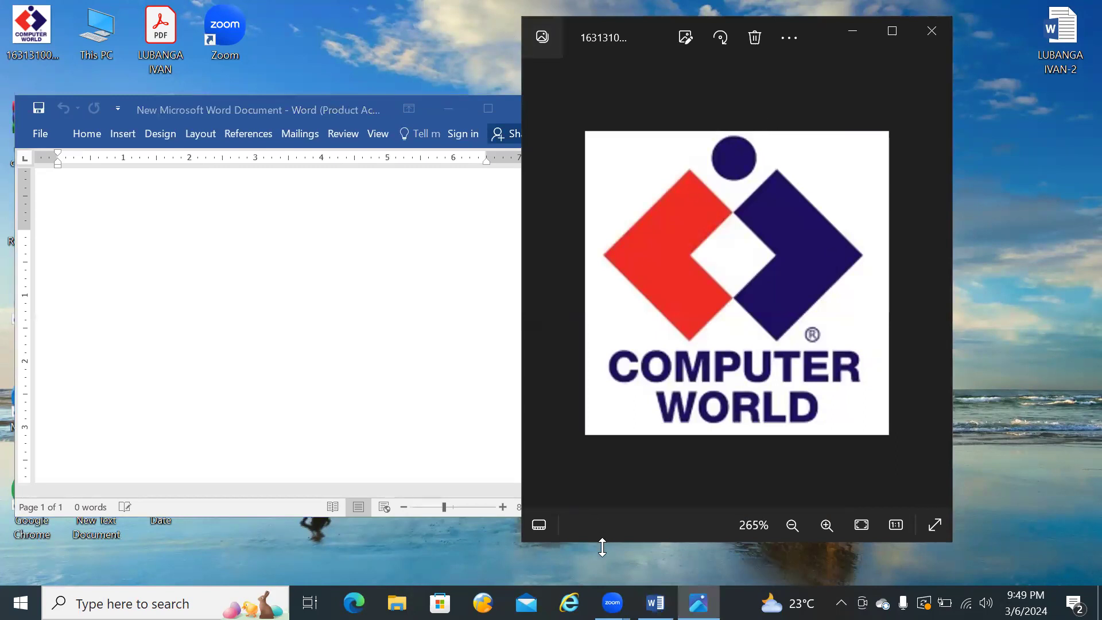
drag(602, 547, 602, 452)
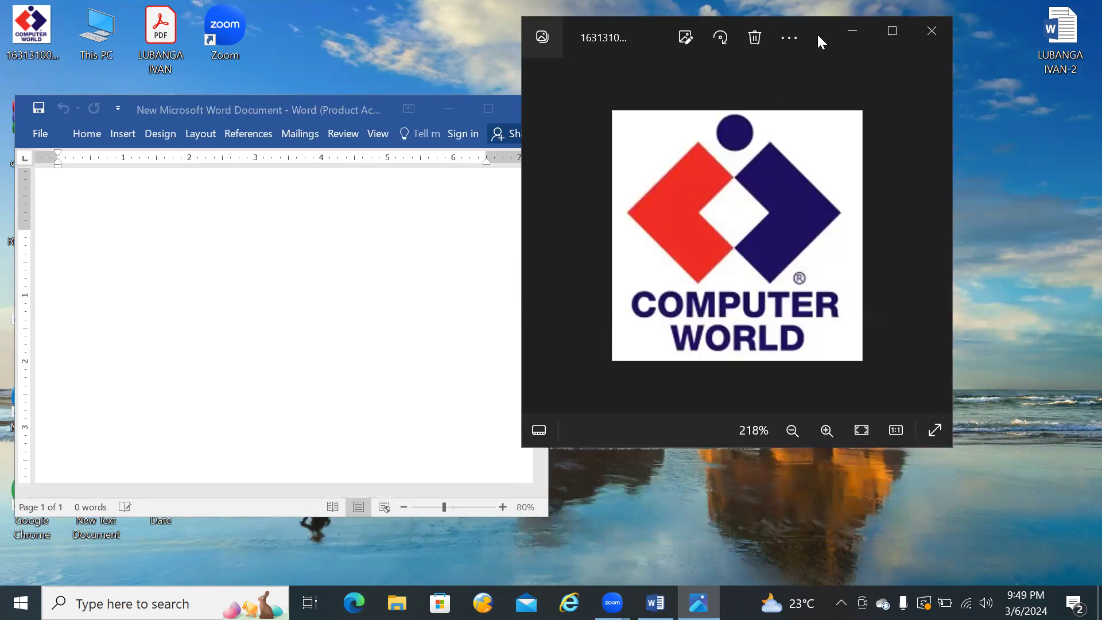
drag(818, 33, 976, 58)
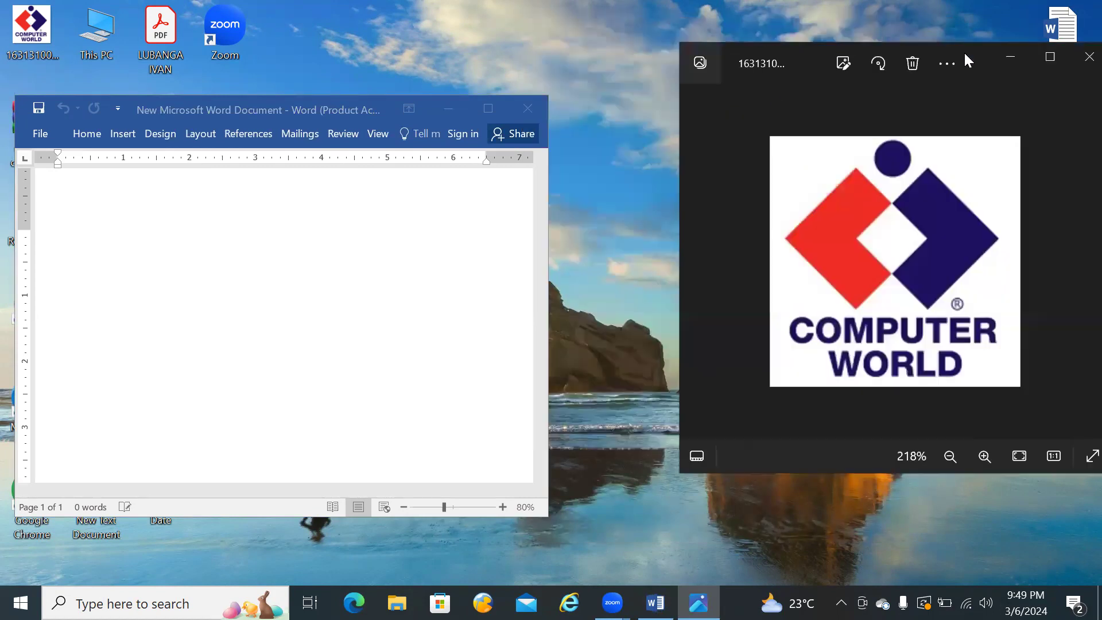
Step: Stretch the Word window to full screen height and draw an L-Shape about 2.3" high and 2.42" wide on the page
click(329, 107)
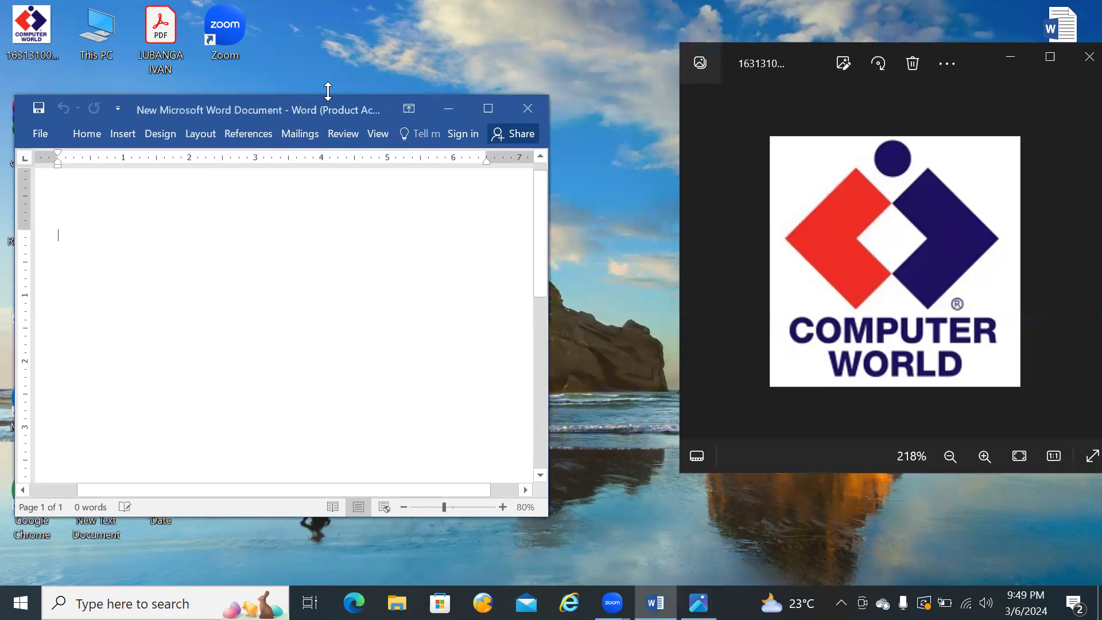
double_click(327, 91)
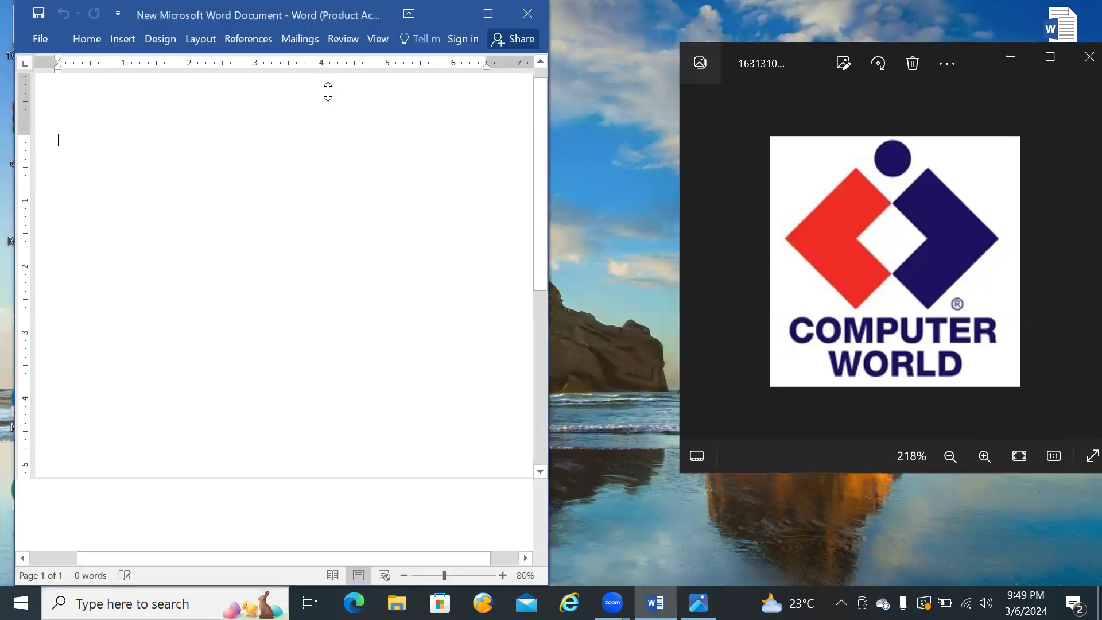
click(121, 39)
click(184, 106)
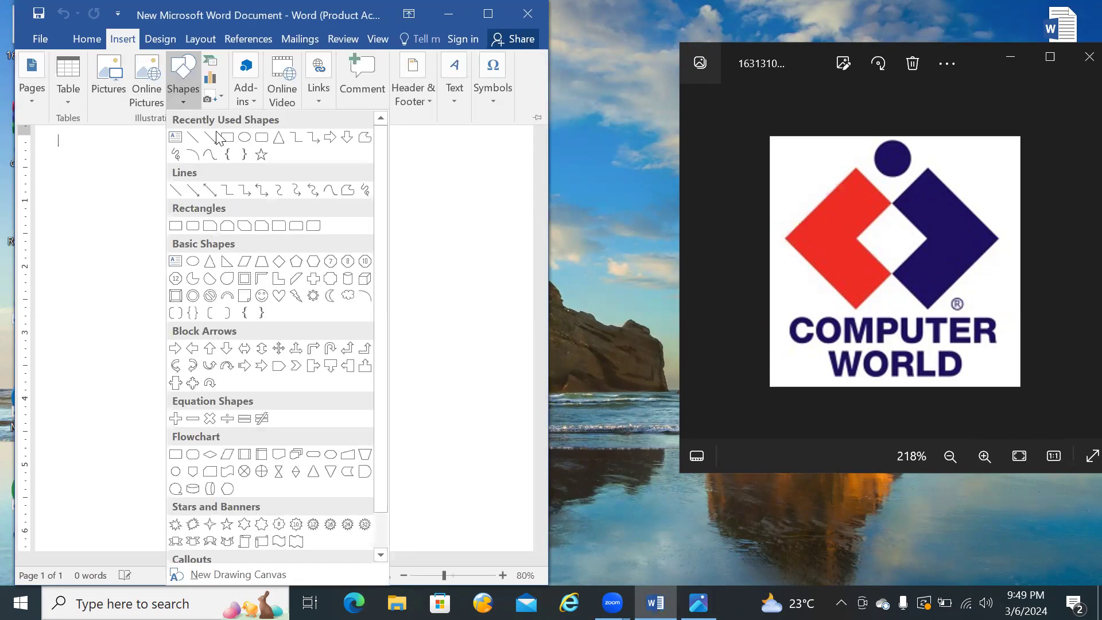
click(278, 280)
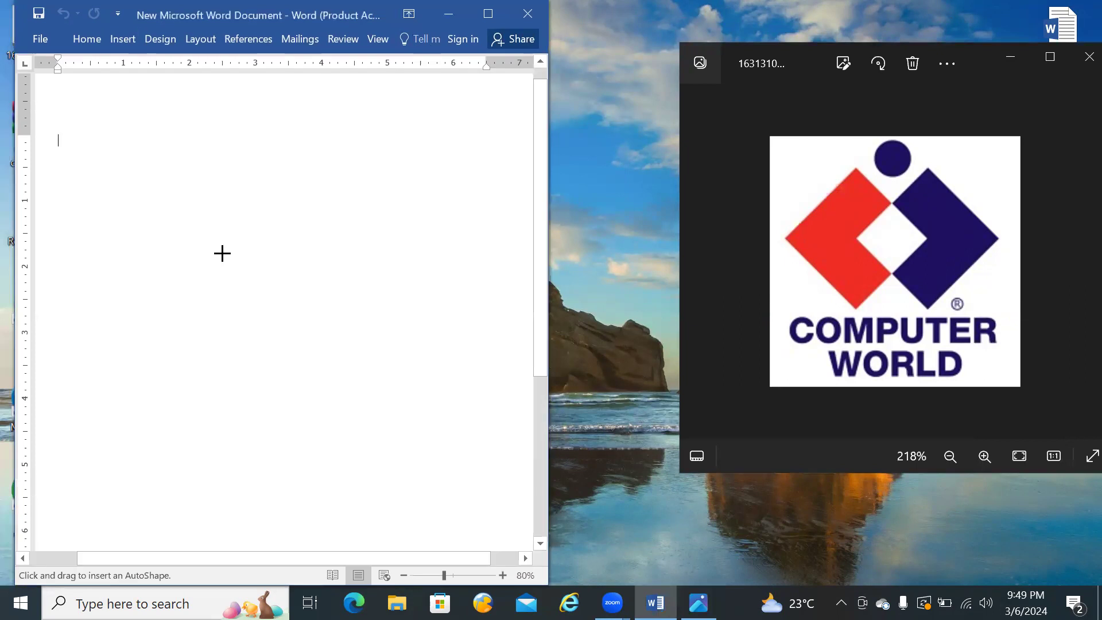
mouse_move(117, 186)
mouse_down()
mouse_move(223, 280)
mouse_move(256, 293)
mouse_move(239, 325)
mouse_move(279, 339)
mouse_up()
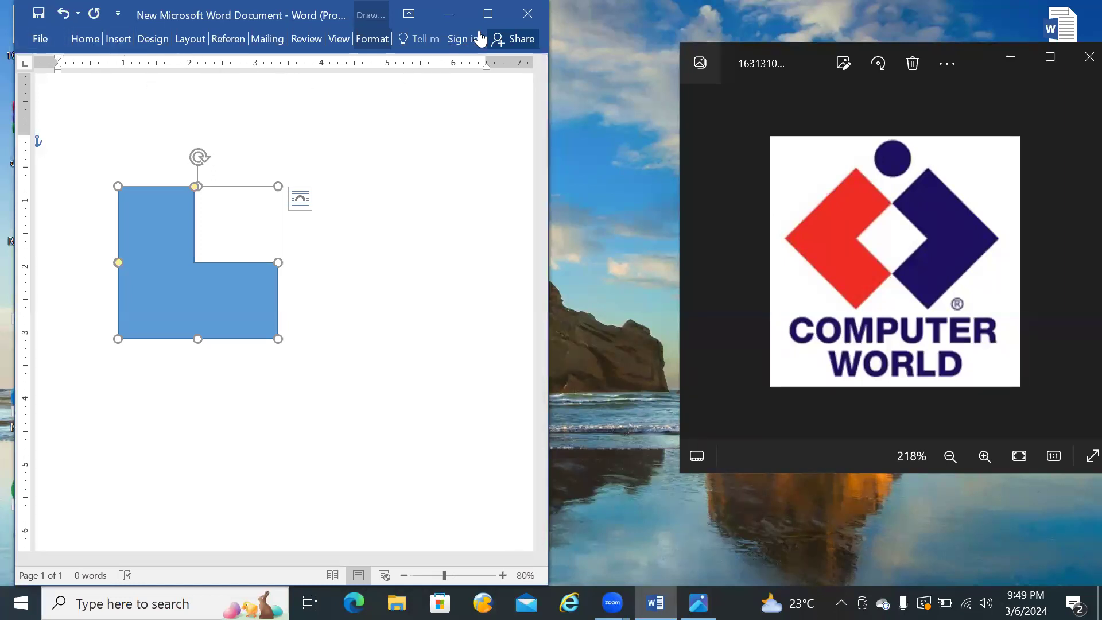
Step: Maximize the Word window and bring the reference logo image up in front of the document
click(489, 14)
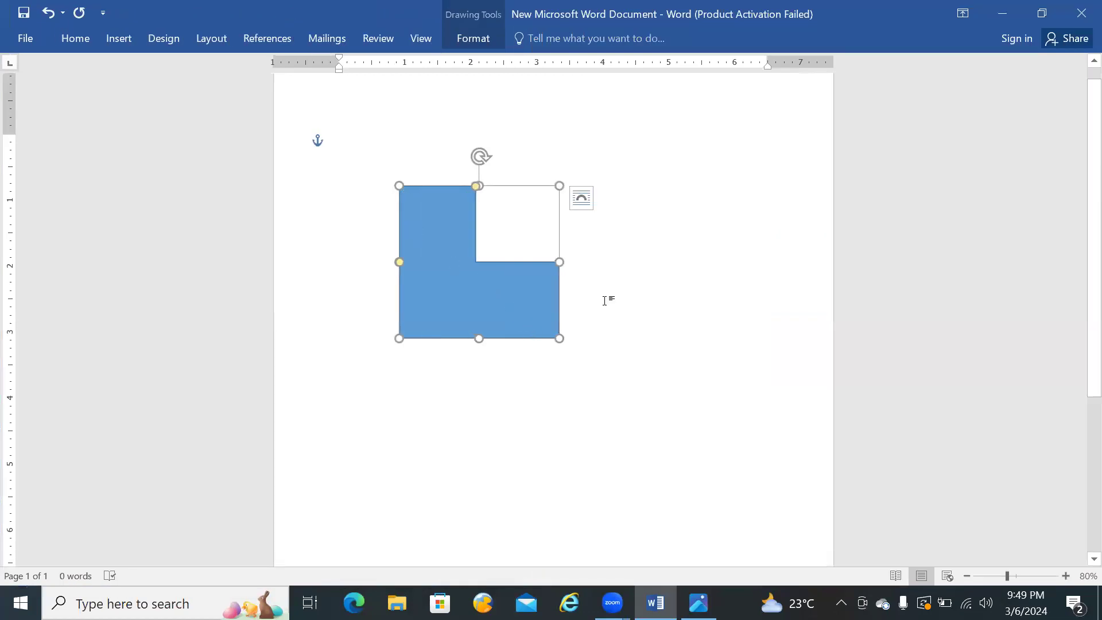
click(582, 198)
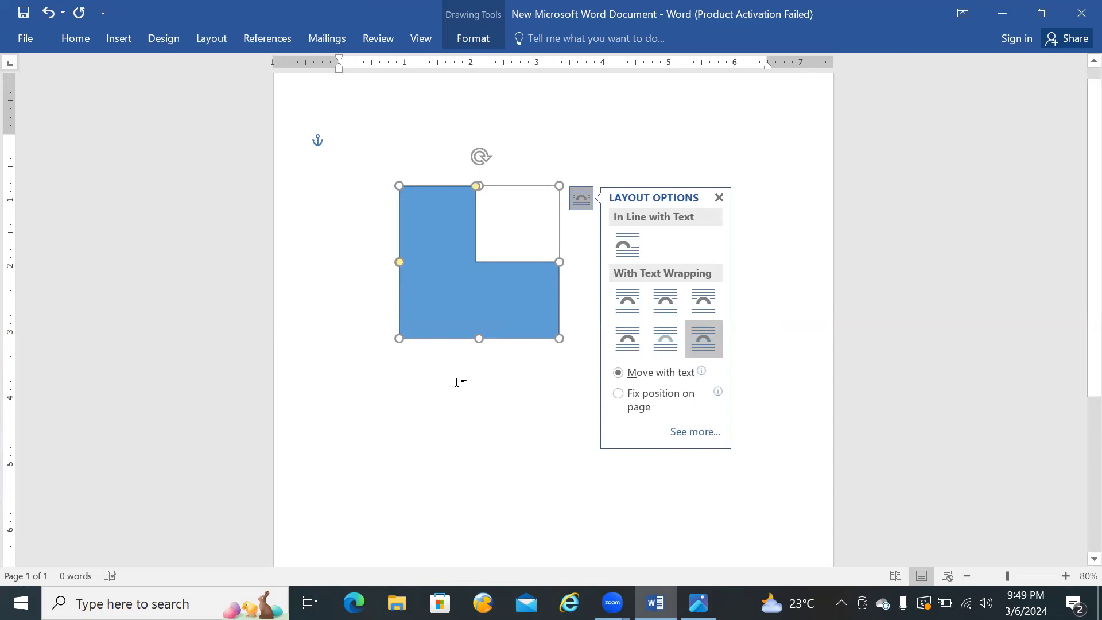
click(699, 603)
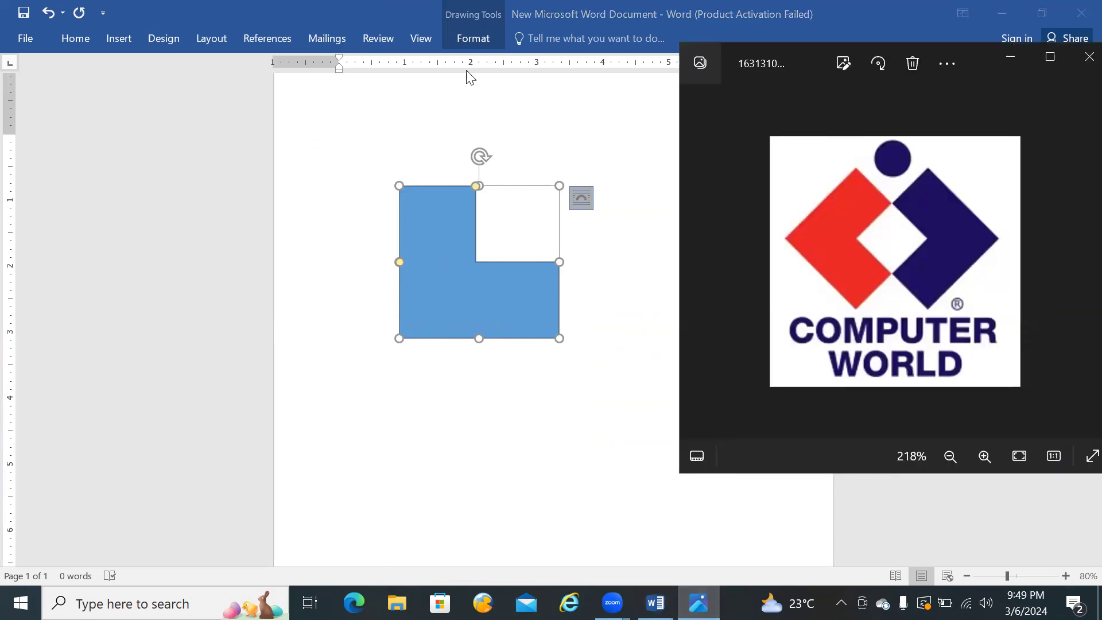
click(471, 39)
click(471, 38)
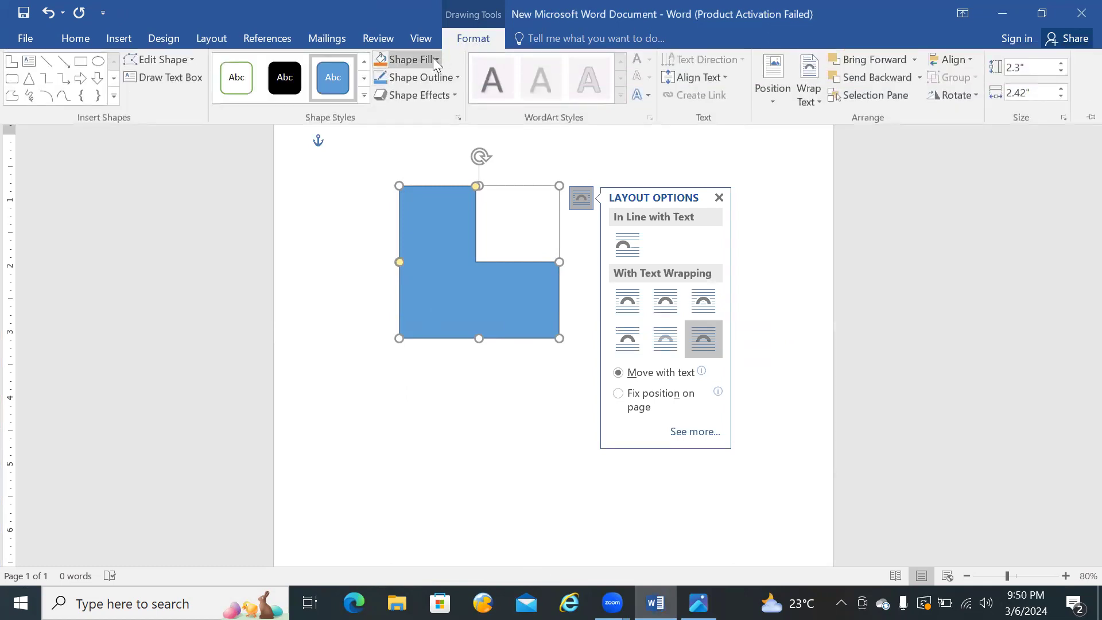
click(422, 223)
click(617, 124)
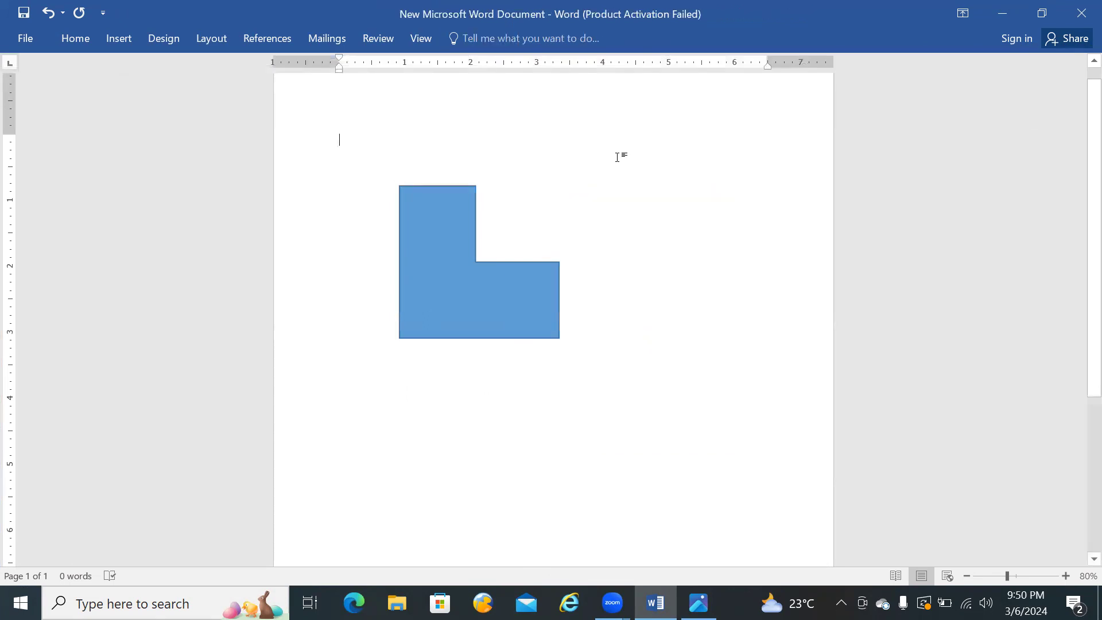
Step: Fill the L-shape with the standard Dark Red color
click(483, 325)
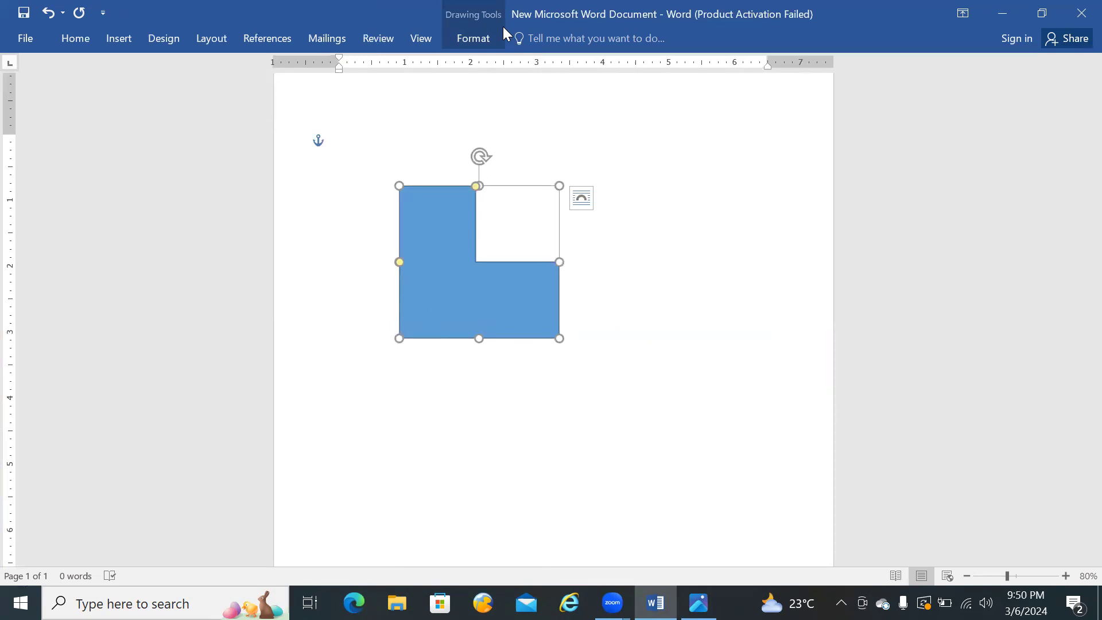
click(476, 38)
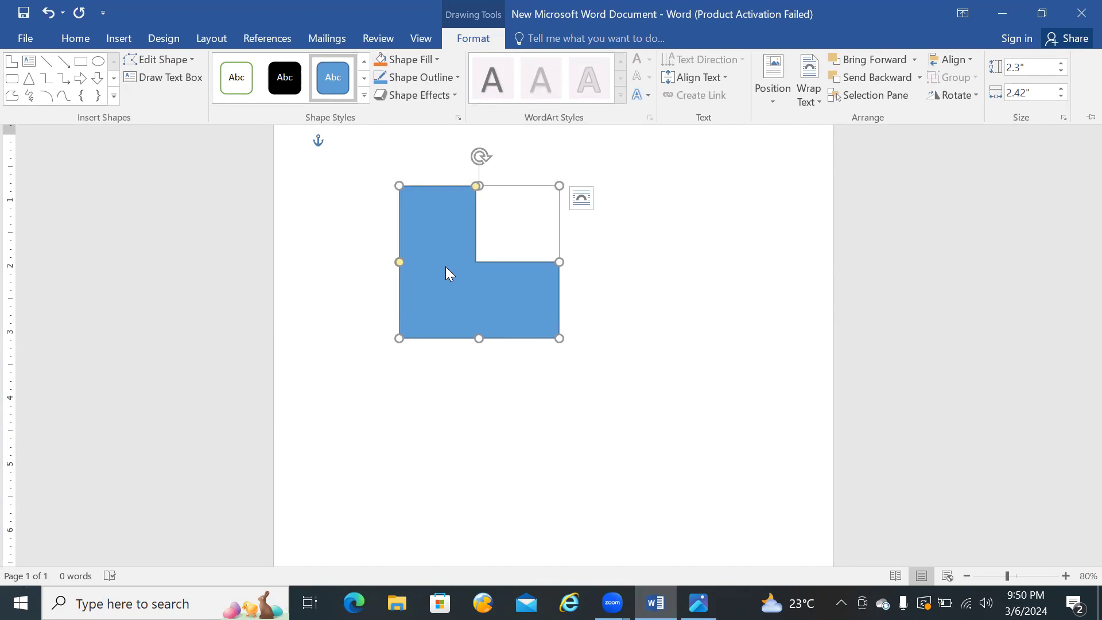
click(437, 60)
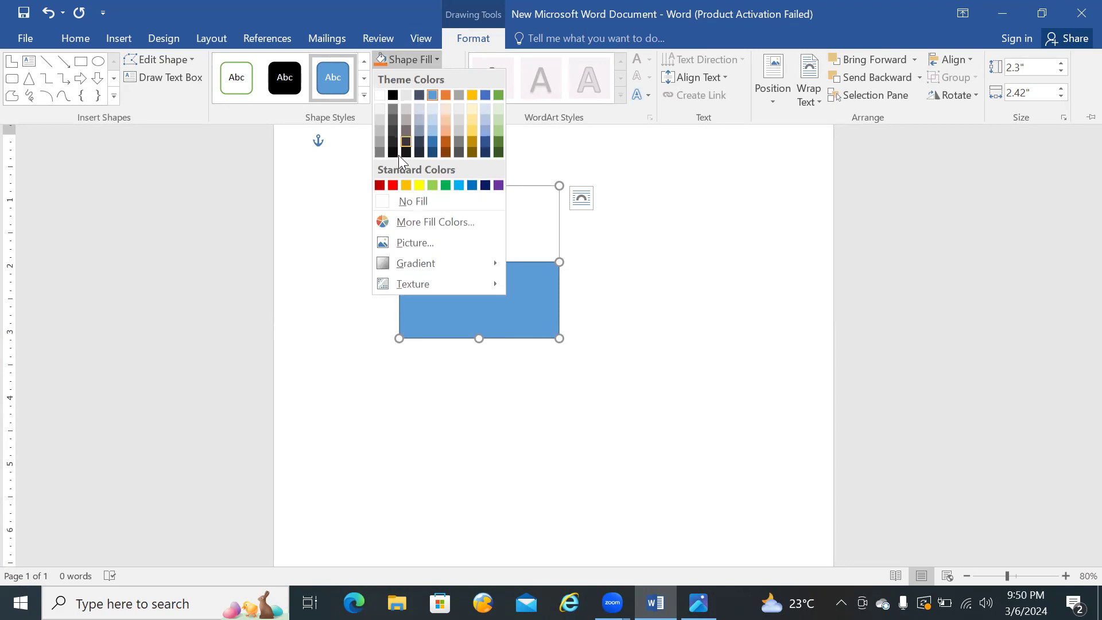
click(380, 185)
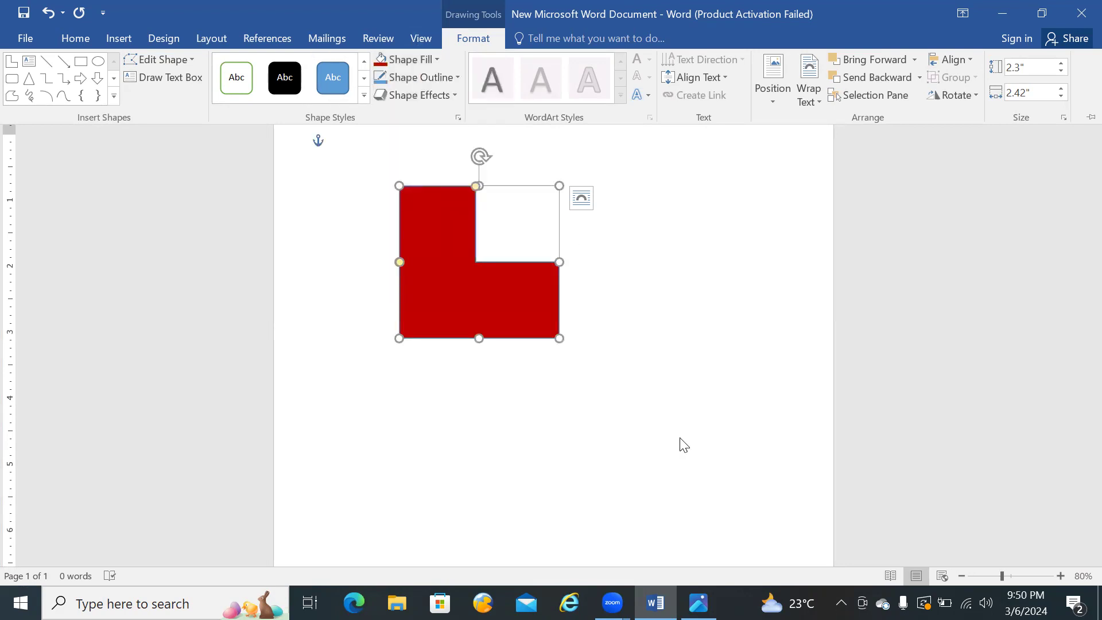
Step: Check the reference logo and set the L-shape's outline to the standard Dark Red color
click(698, 602)
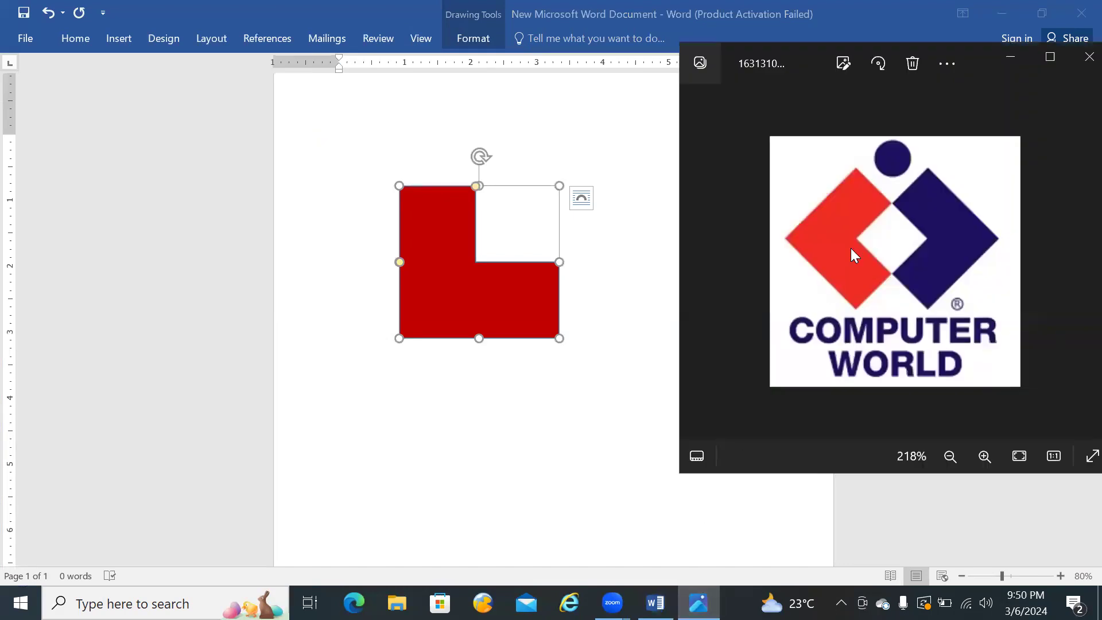
click(486, 28)
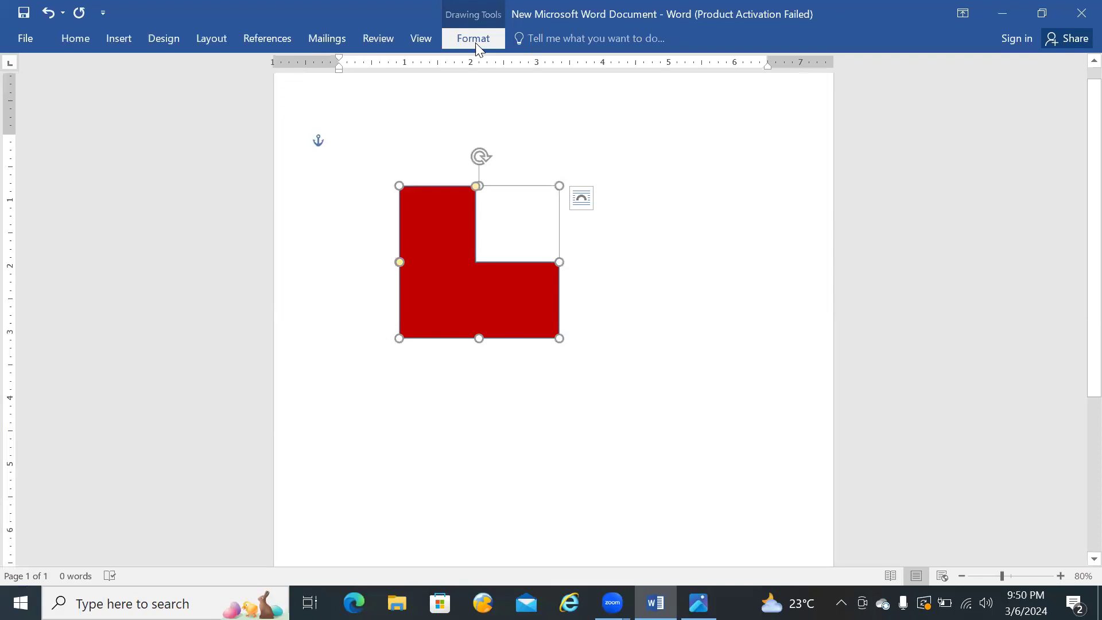
click(474, 40)
click(457, 77)
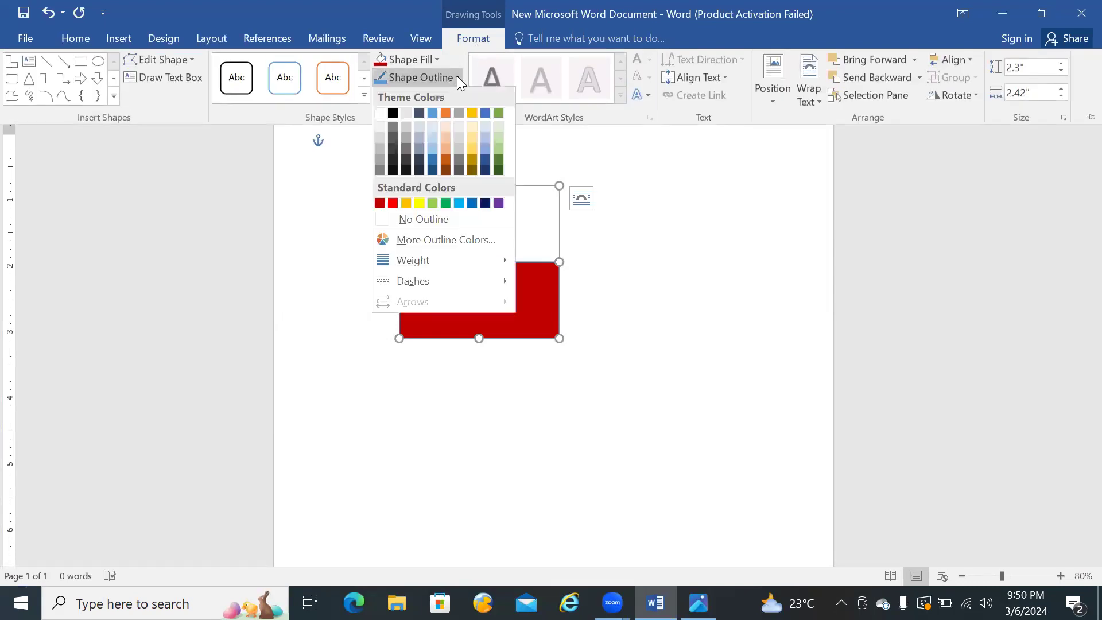
click(380, 203)
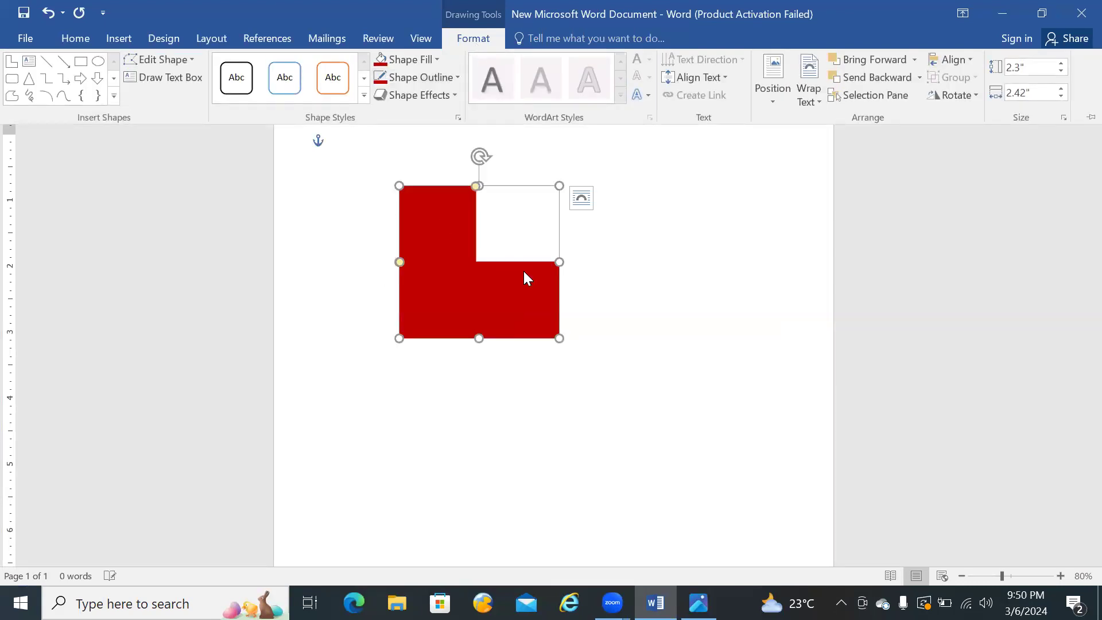
click(633, 287)
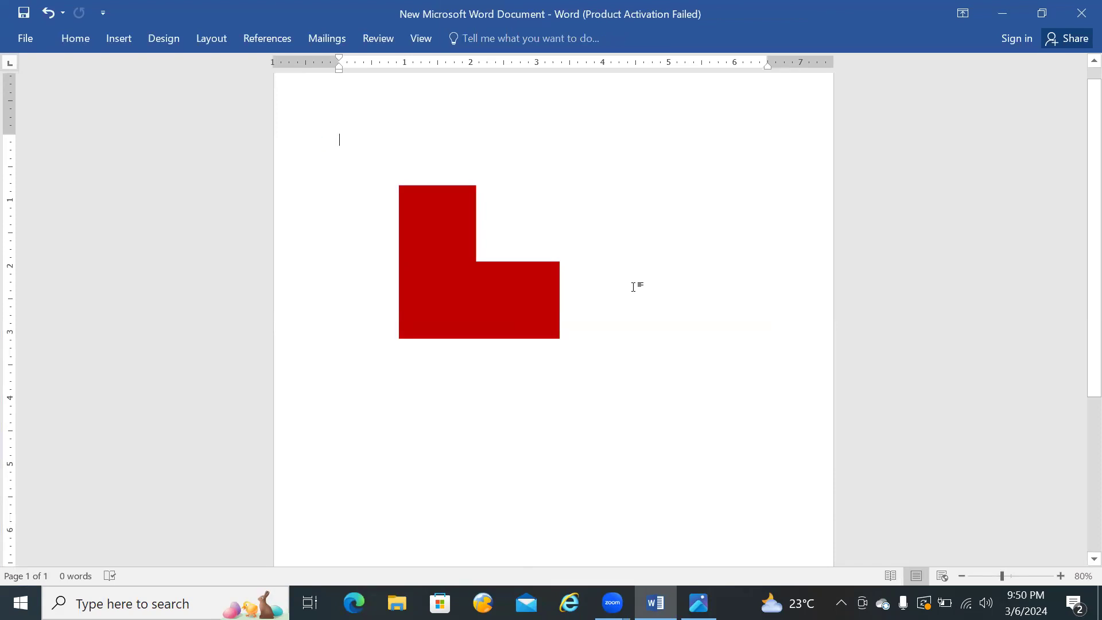
Step: Duplicate the red L-shape and place the copy beside the original, near the page's right margin
click(530, 295)
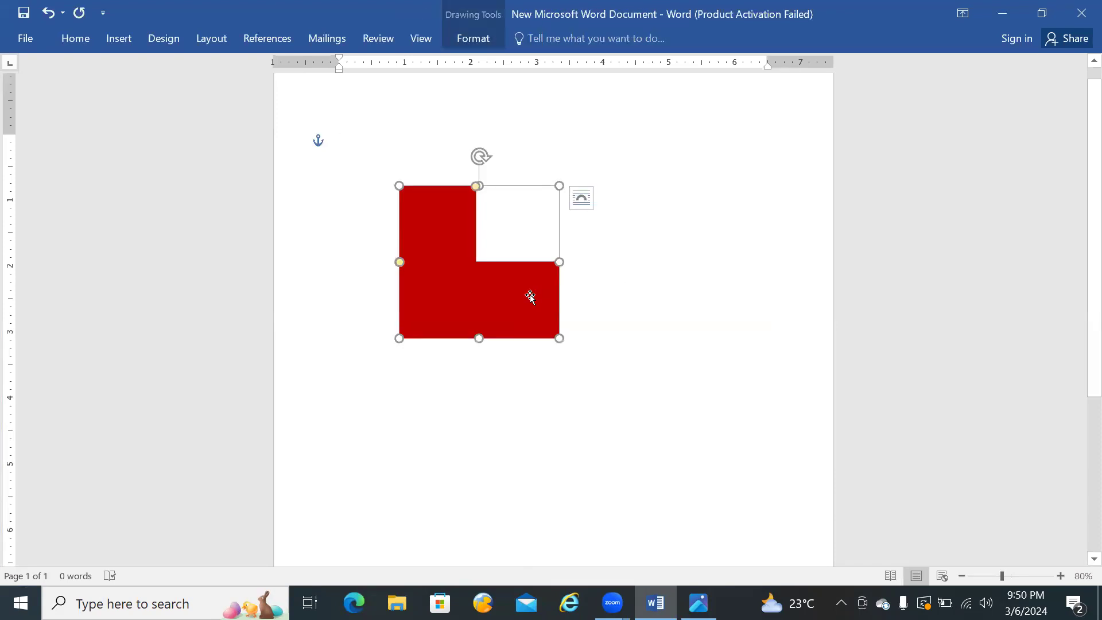
right_click(530, 295)
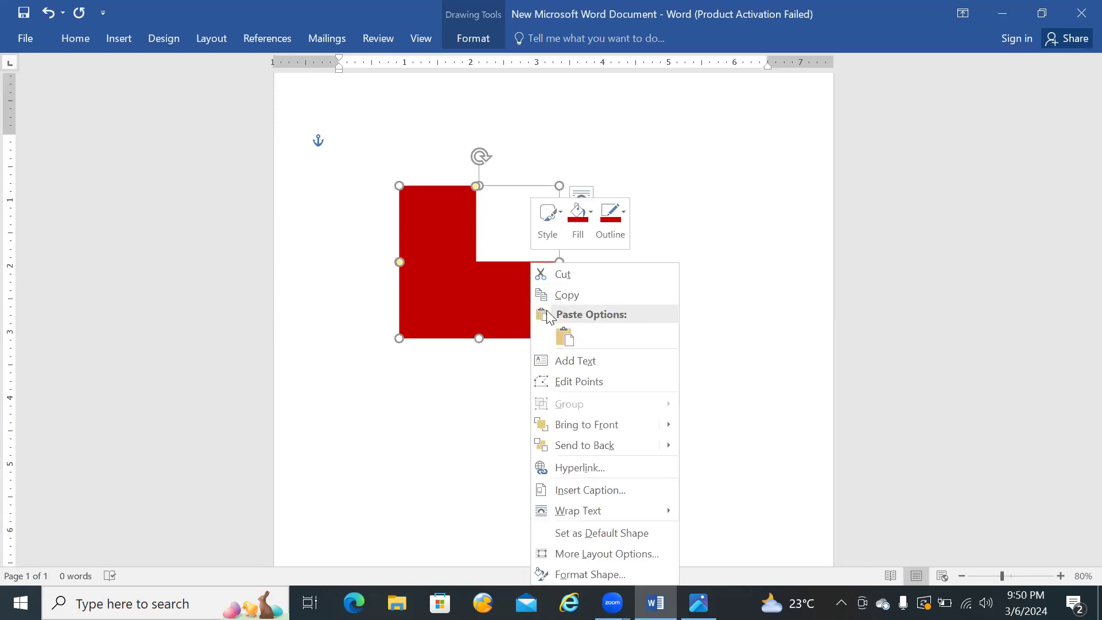
click(566, 295)
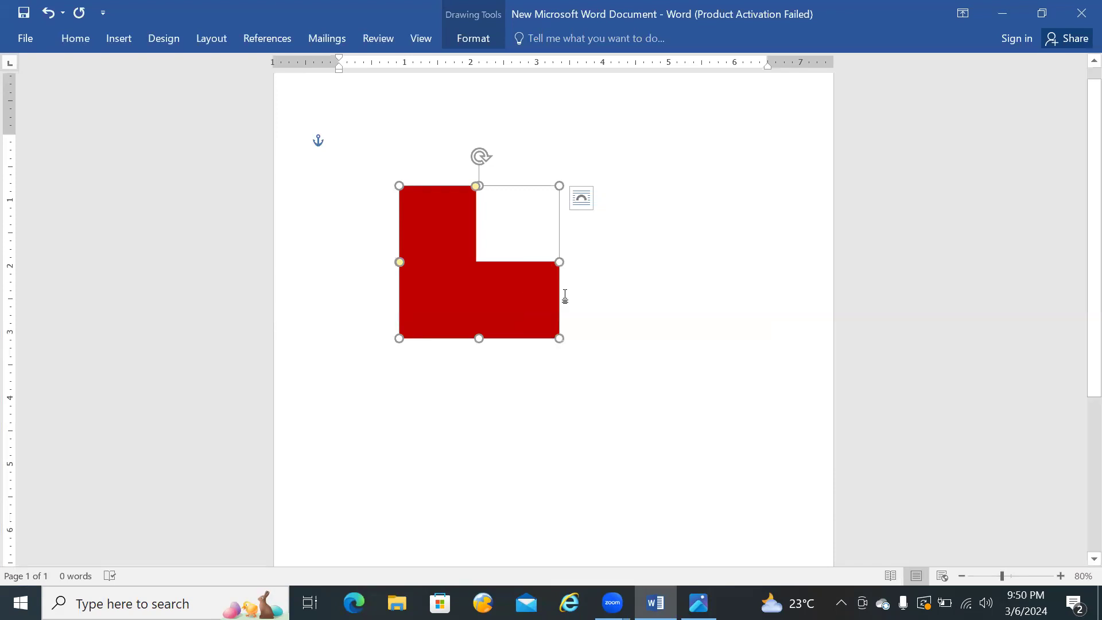
right_click(599, 279)
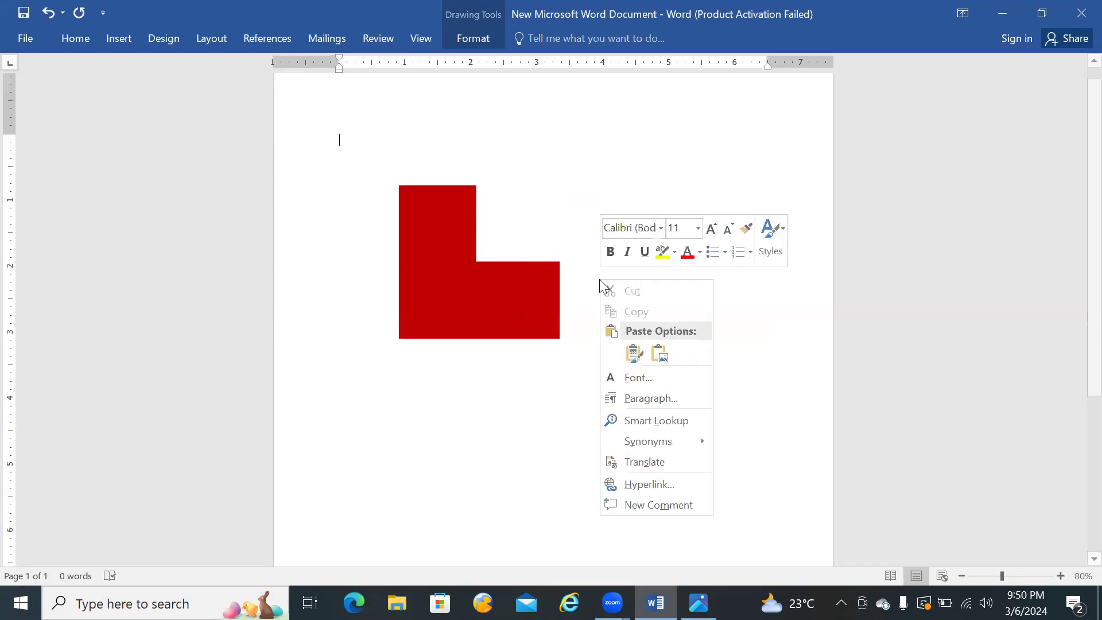
click(633, 354)
drag(431, 224, 674, 272)
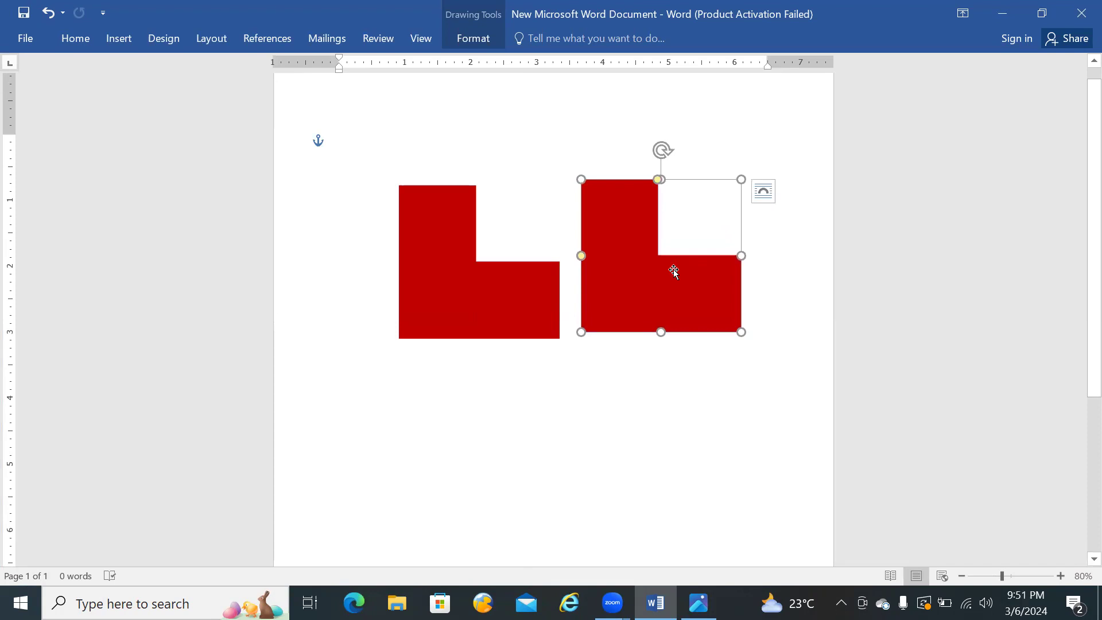
Step: Rotate the copied L-shape until its outer corner points right and its notch faces left, and compare it with the reference logo
drag(666, 154, 595, 347)
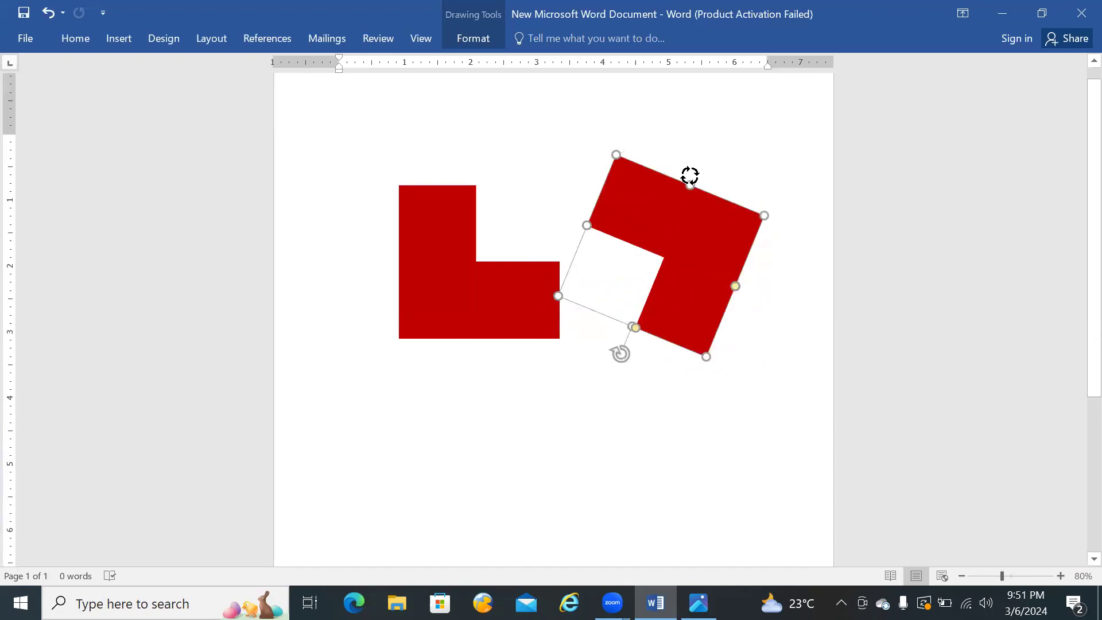
drag(690, 175, 556, 369)
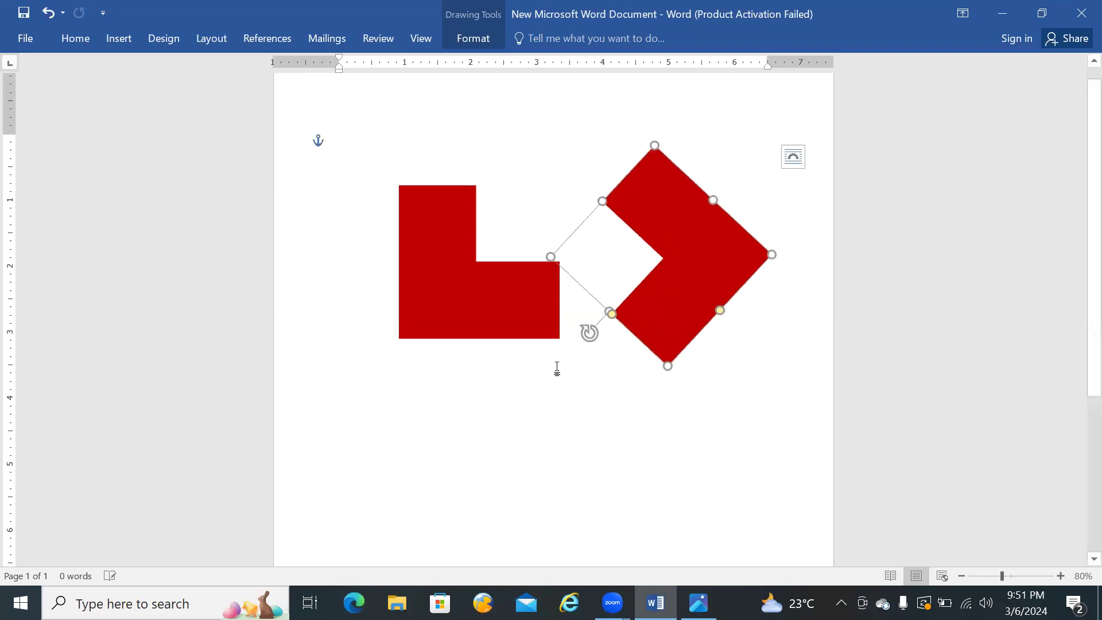
click(699, 603)
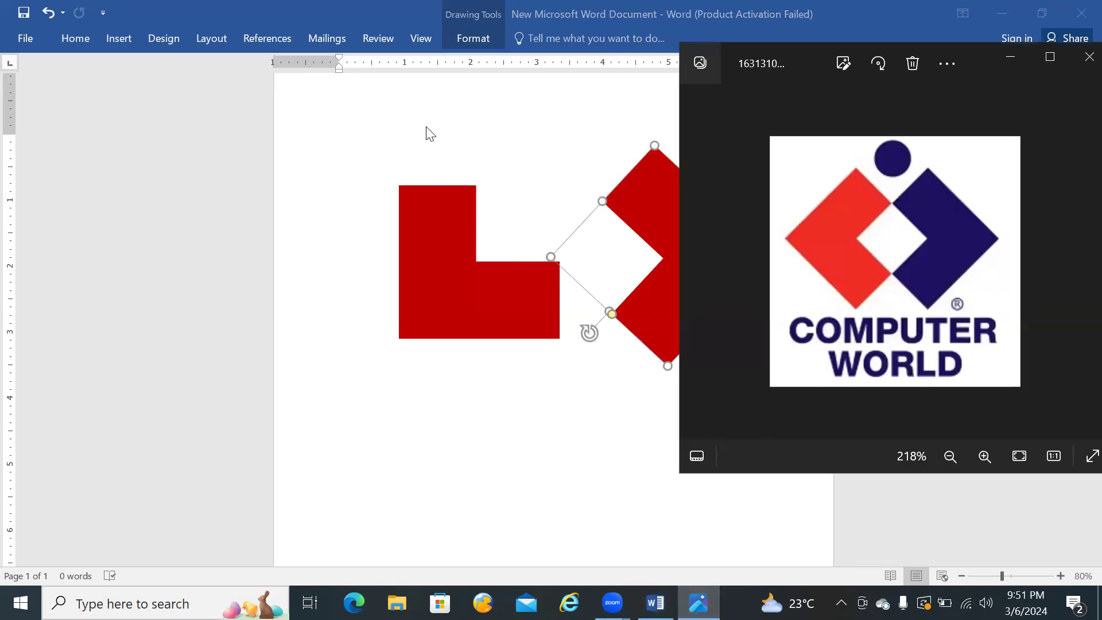
Step: Set the rotated copy's fill and outline to the darkest shade of Blue-Gray, Text 2
click(470, 38)
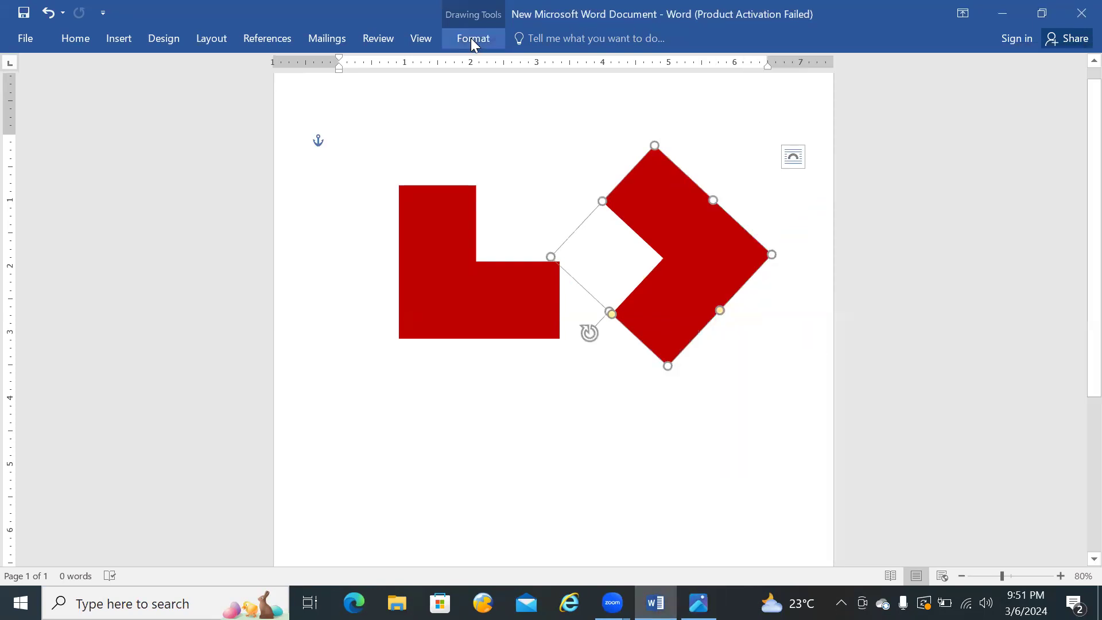
click(471, 38)
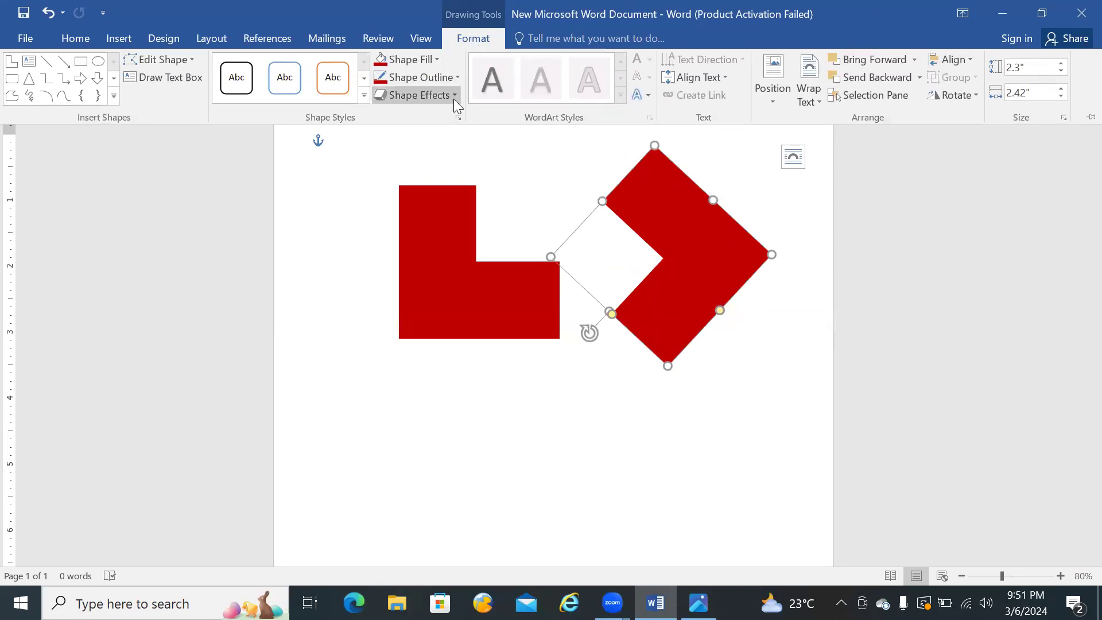
click(436, 59)
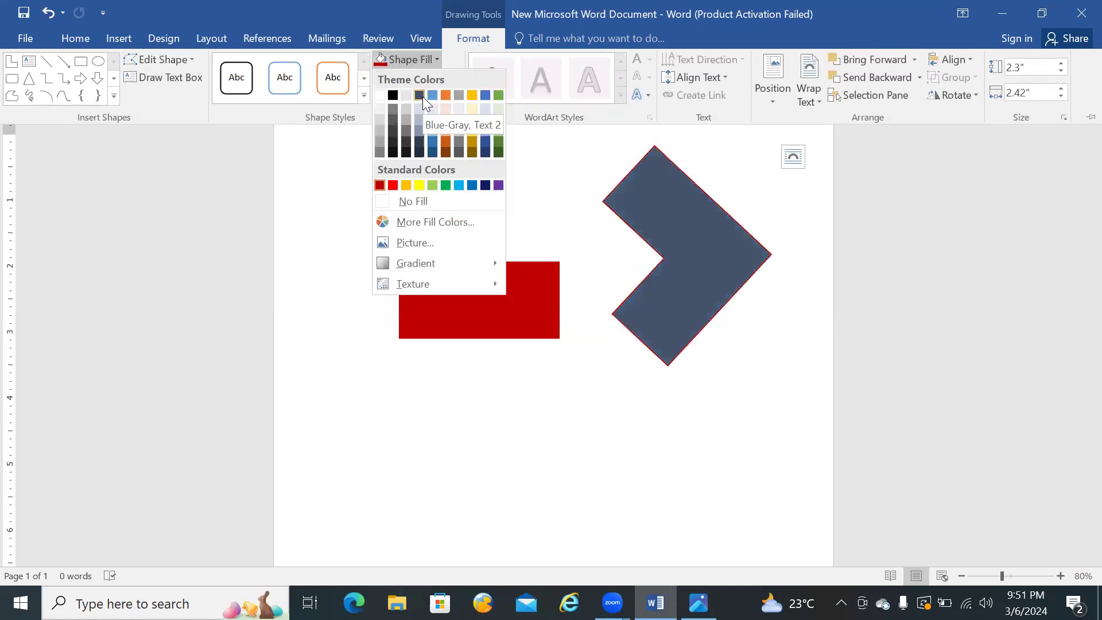
click(419, 152)
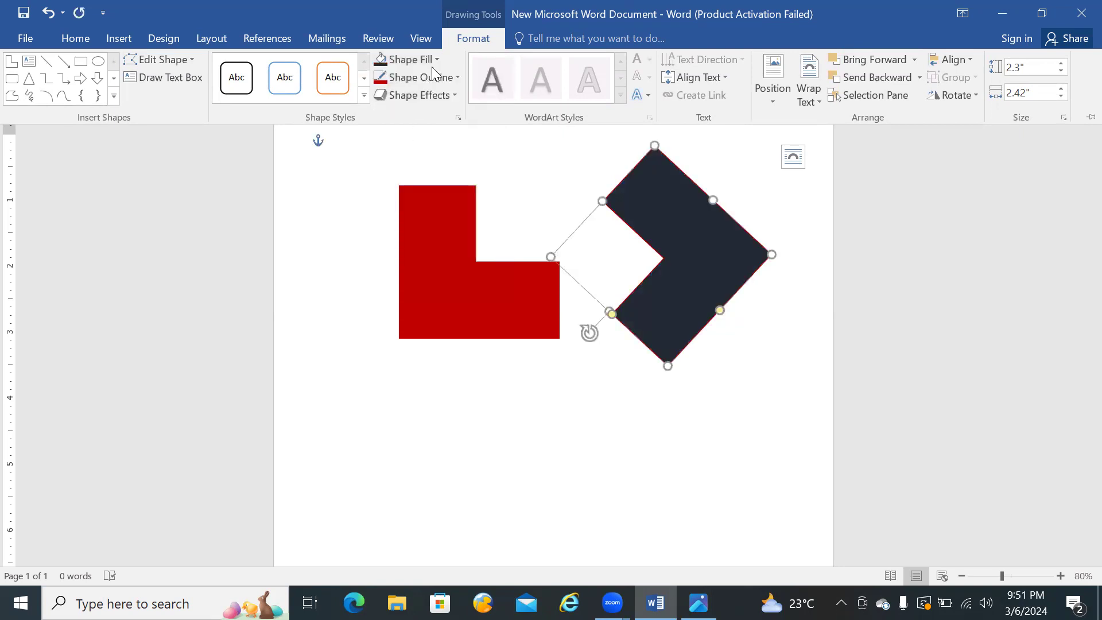
click(455, 75)
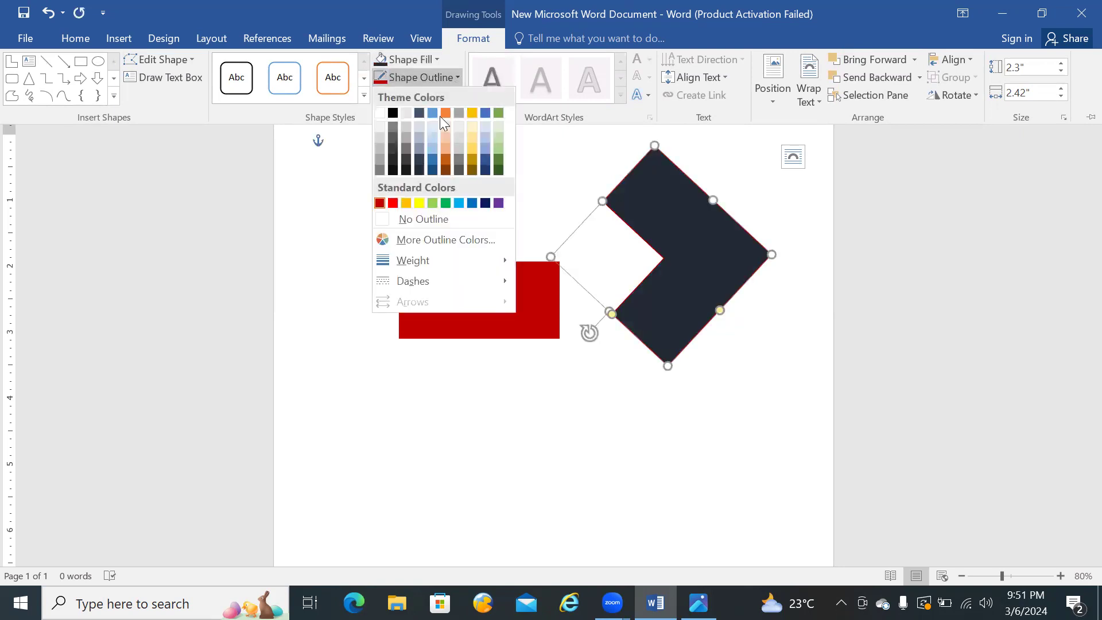
click(418, 169)
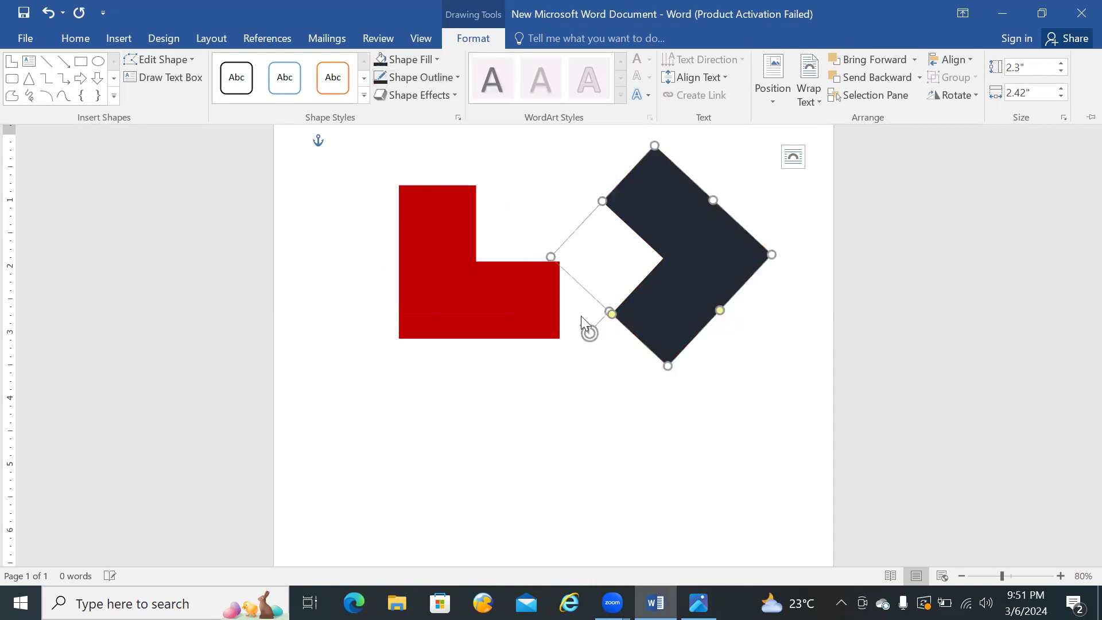
key(ctrl+F1)
Step: Check the reference logo and shrink the dark blue-gray shape slightly from its upper-left side
click(698, 603)
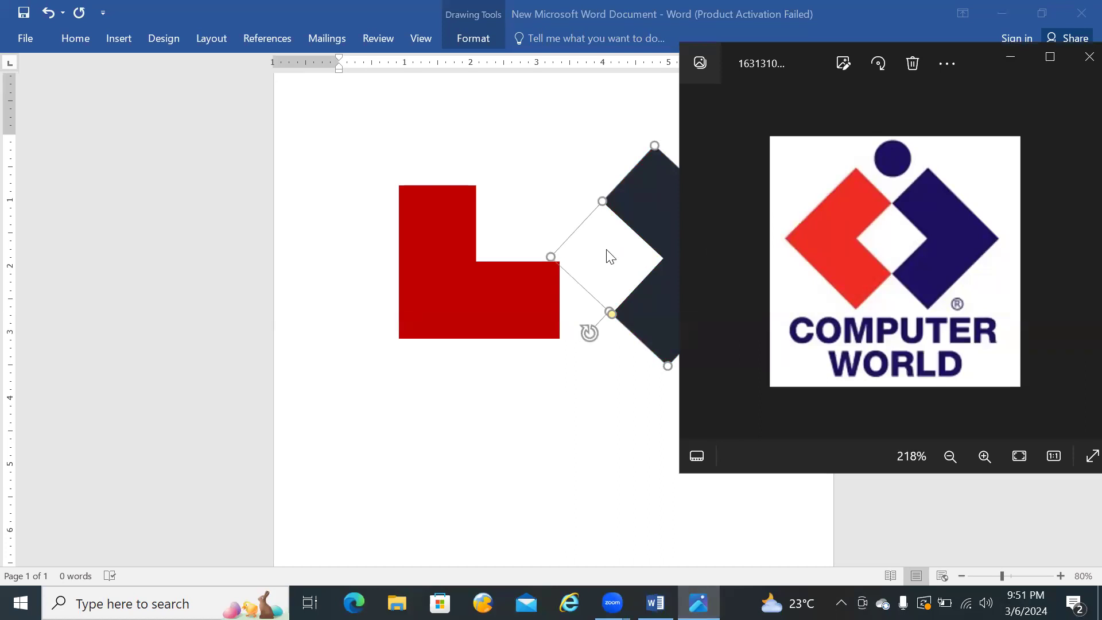
click(539, 199)
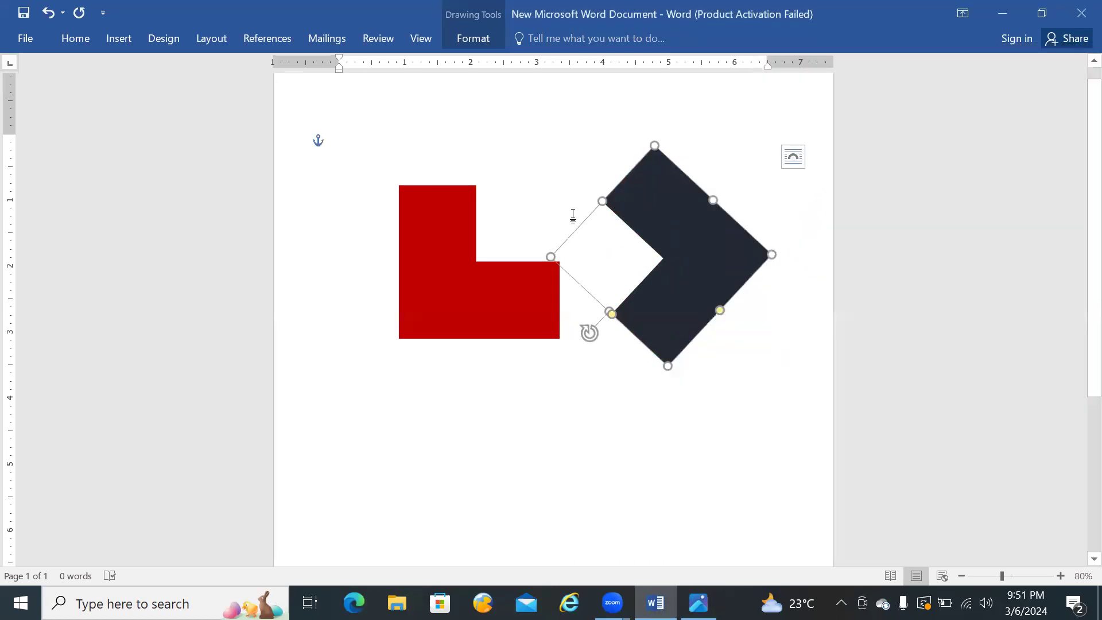
click(591, 184)
click(646, 202)
drag(601, 200, 612, 209)
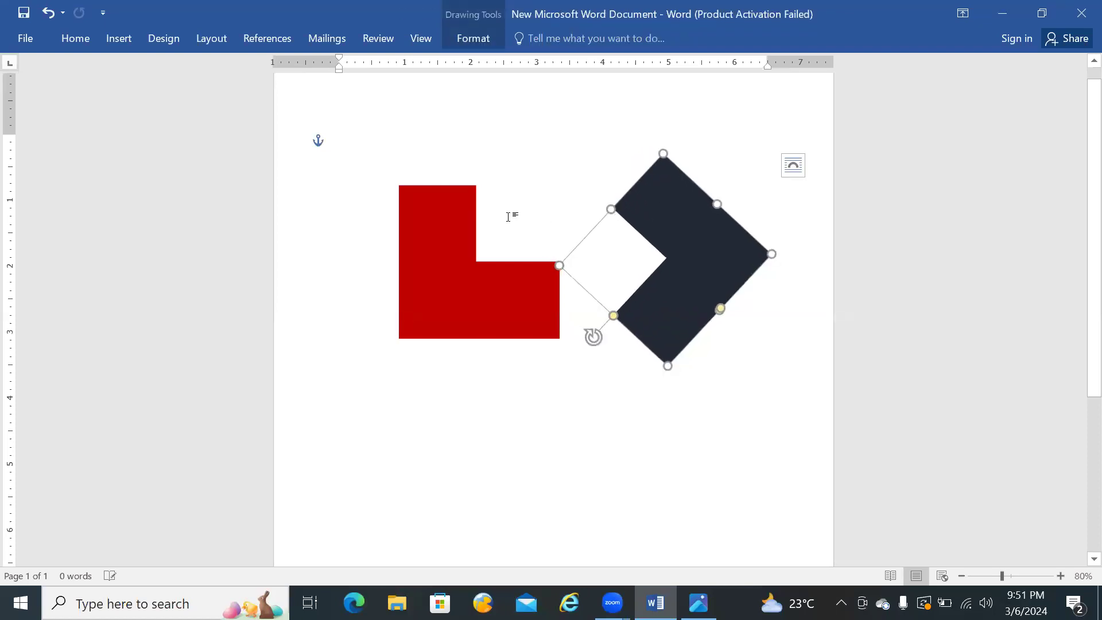
Step: Reduce the red L-shape's height slightly and rotate it clockwise so its notch opens toward the dark shape
click(449, 224)
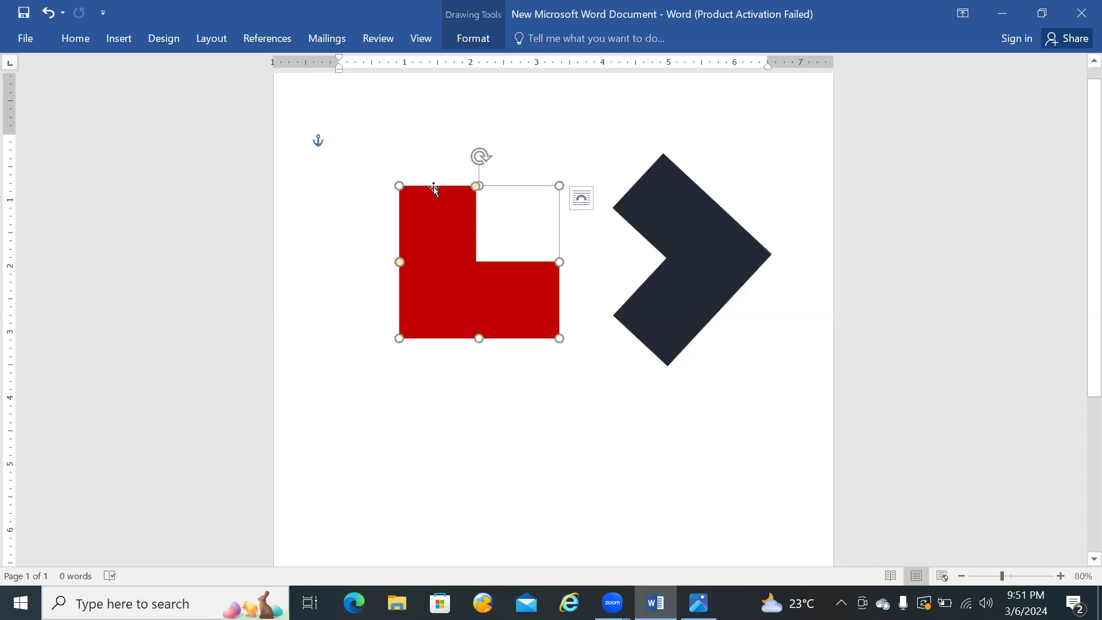
drag(400, 186, 401, 195)
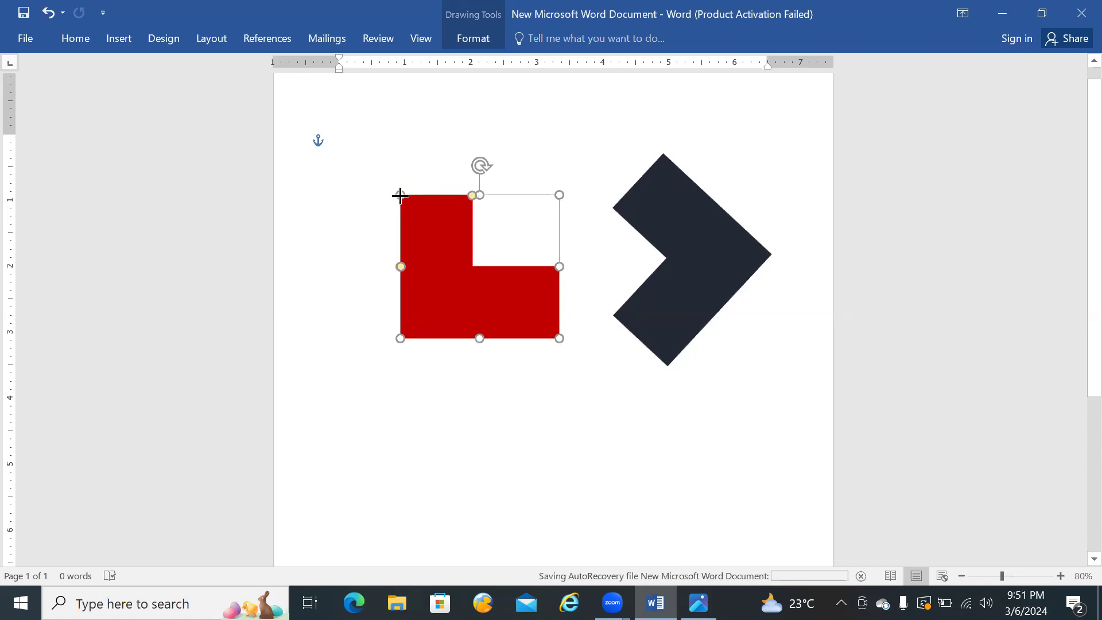
drag(485, 161, 676, 165)
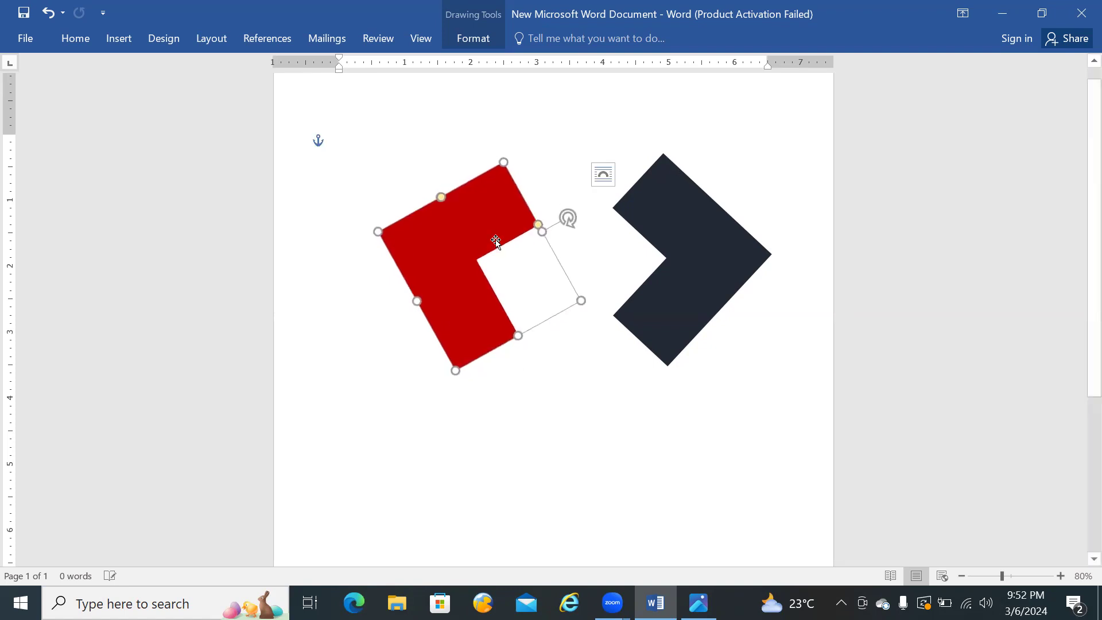
Step: Move the red and dark shapes closer together and enlarge the dark shape slightly from its upper corner
drag(460, 253, 501, 252)
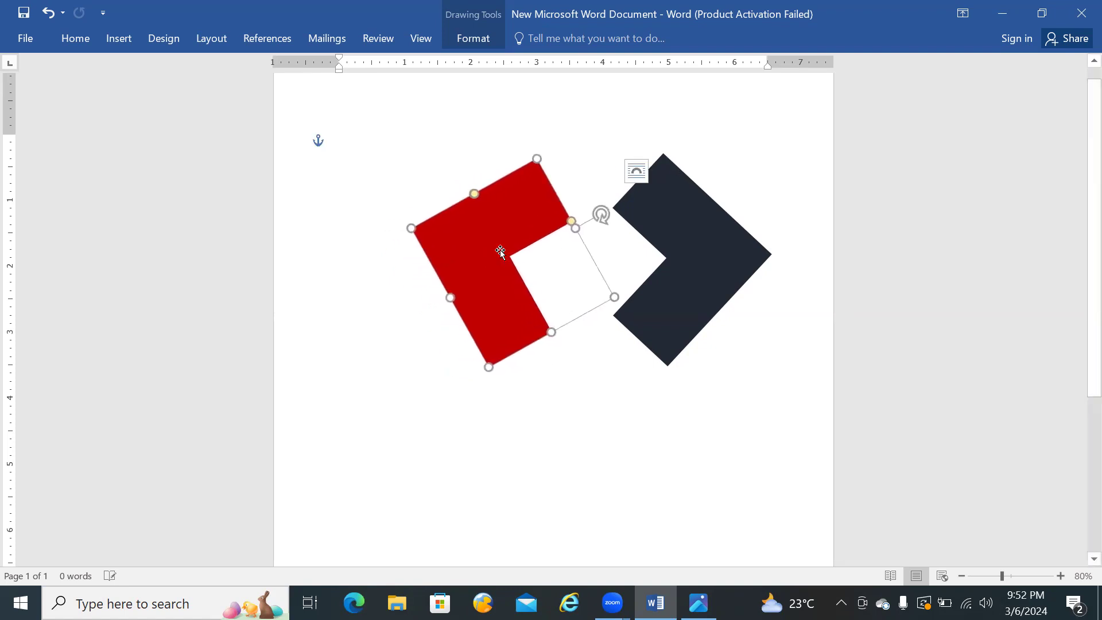
click(717, 242)
drag(714, 236, 684, 246)
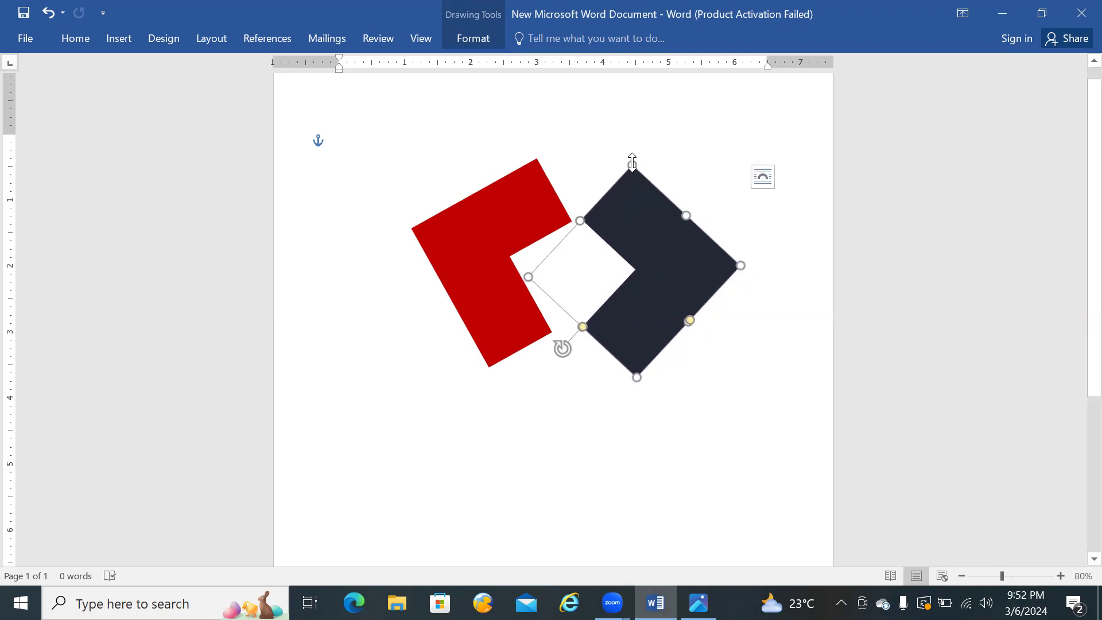
drag(632, 164, 632, 158)
click(693, 149)
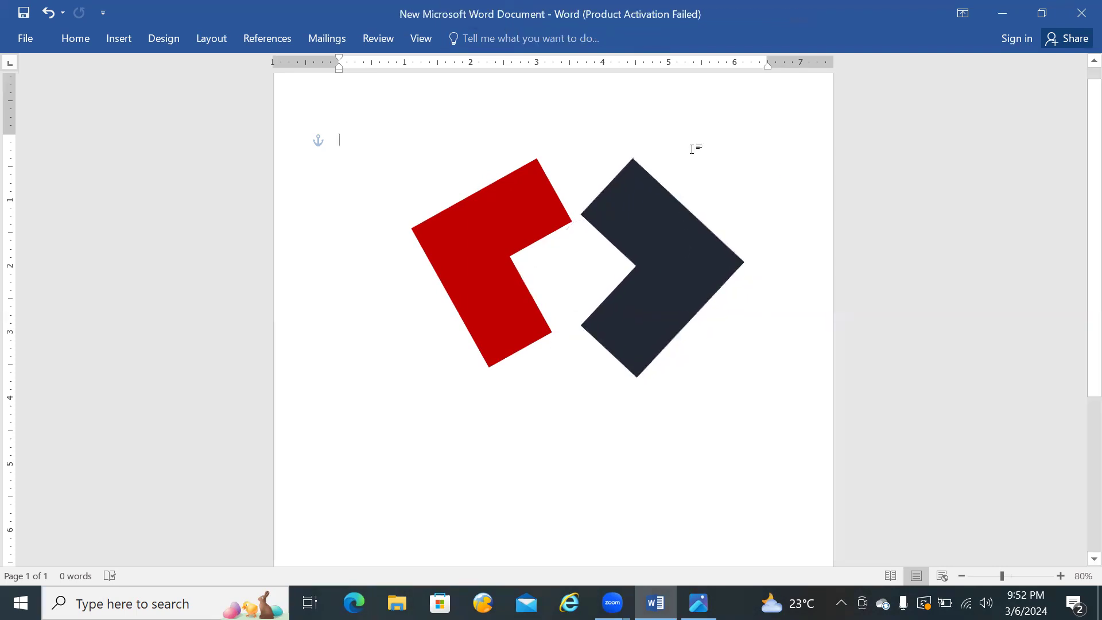
Step: Enlarge the red L-shape slightly from its upper corner
click(473, 211)
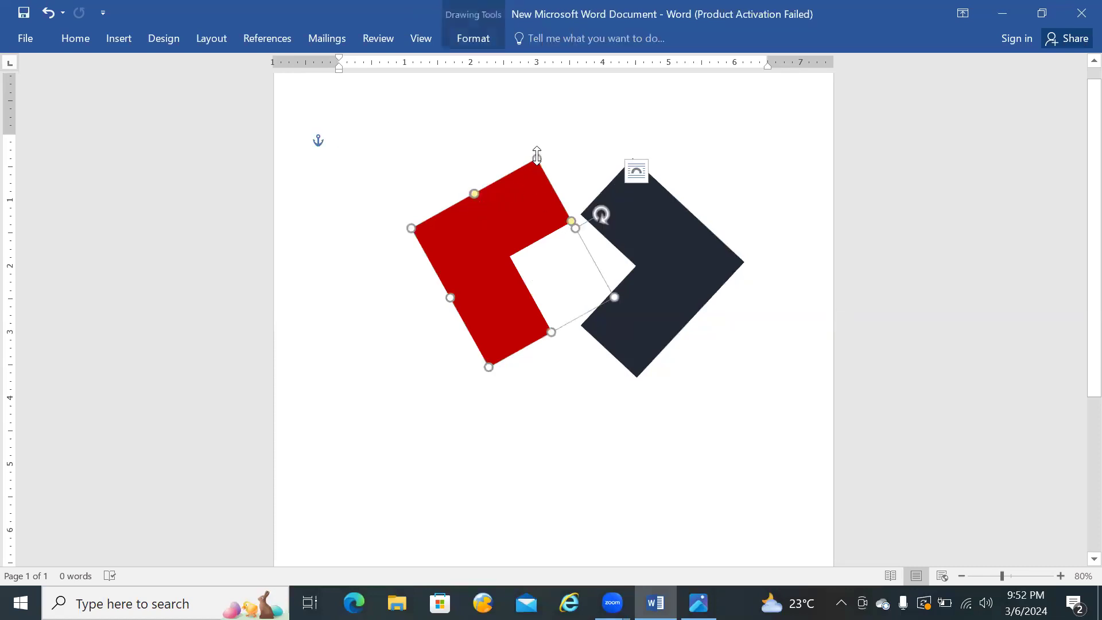
drag(536, 155, 536, 147)
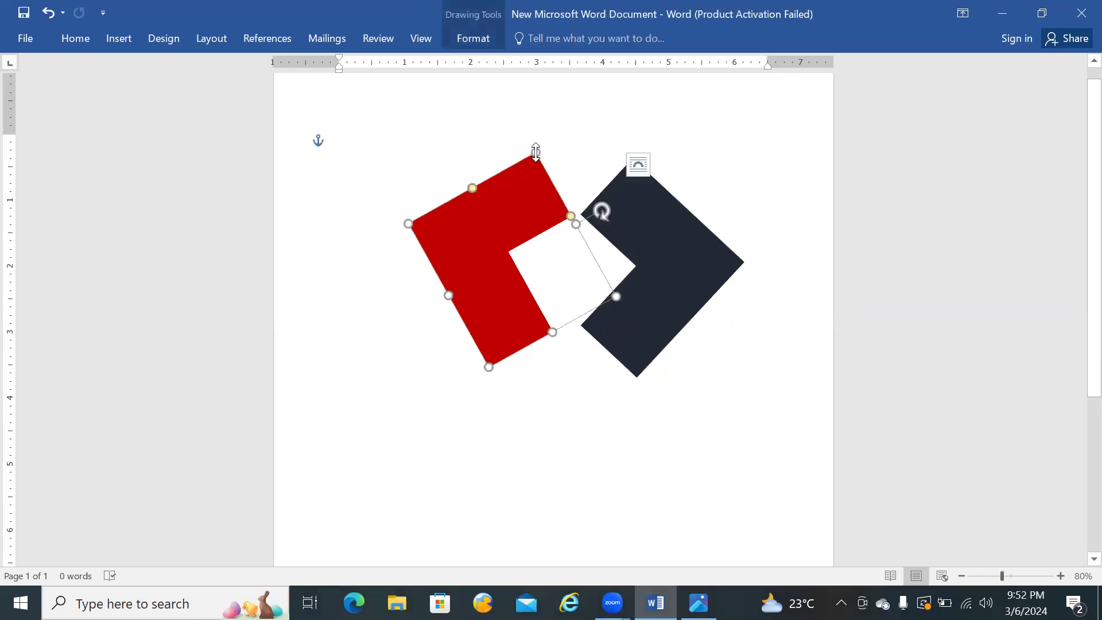
click(634, 119)
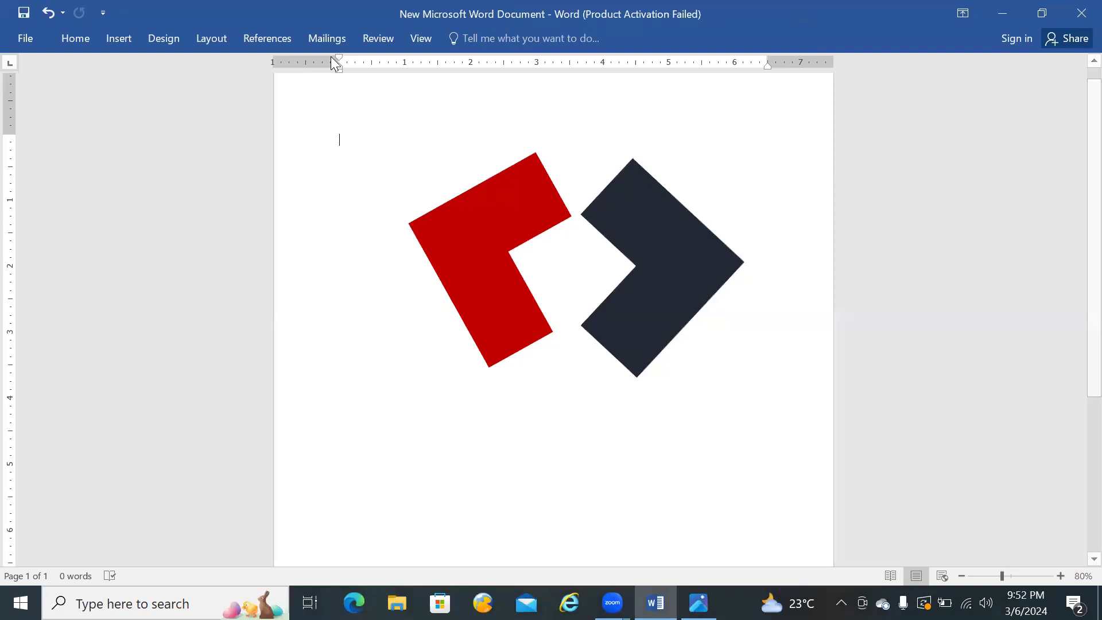
Step: Show the gridlines on the page as an alignment aid for the shapes
click(425, 44)
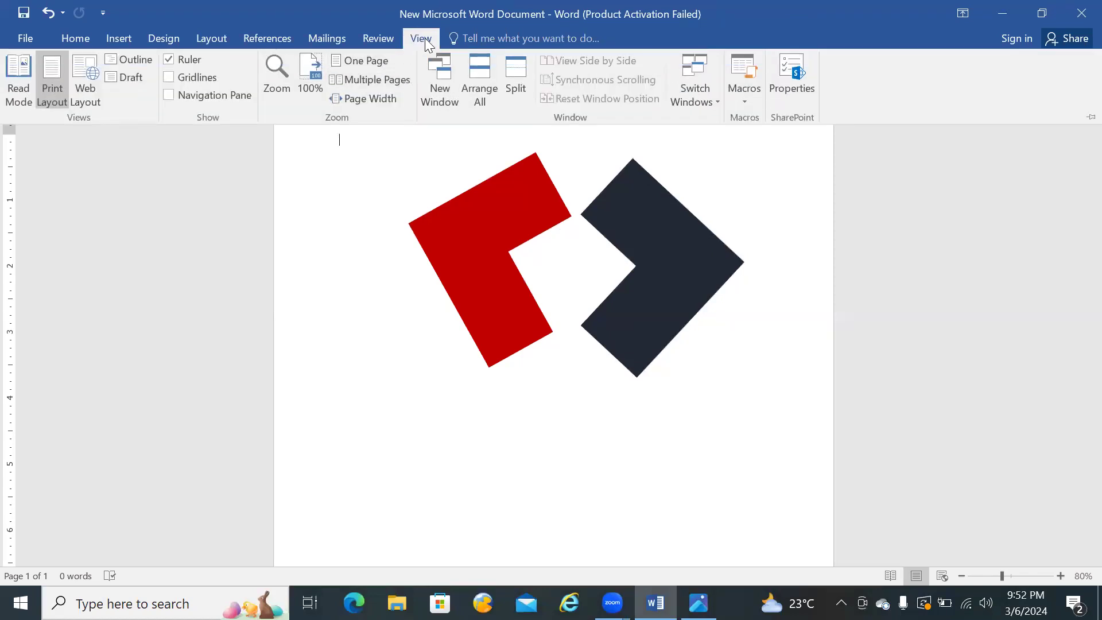
click(424, 35)
click(169, 80)
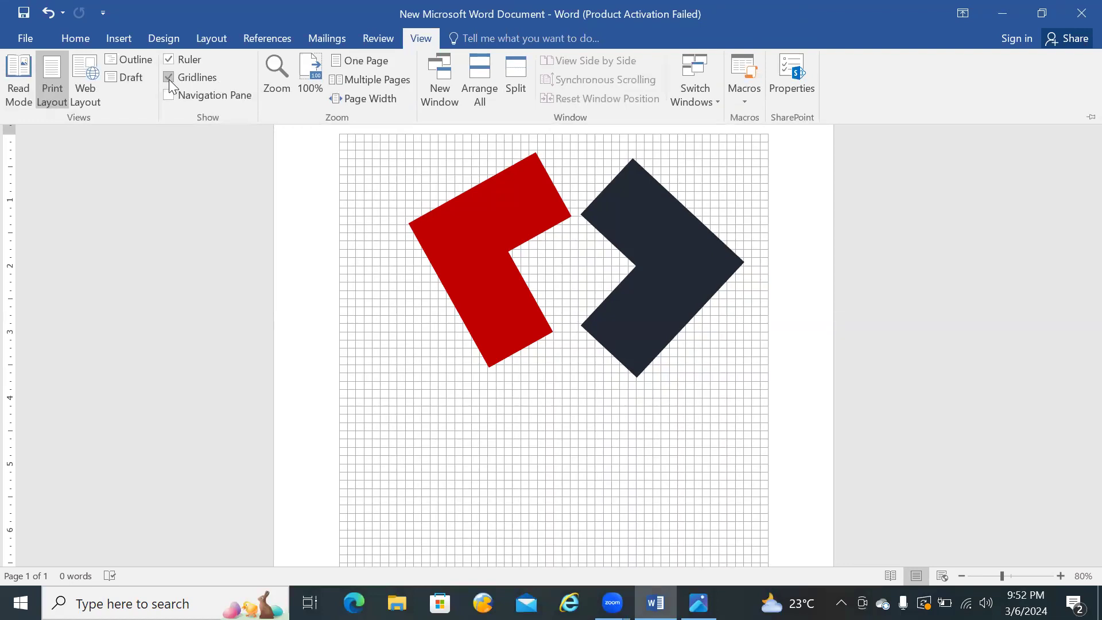
click(615, 220)
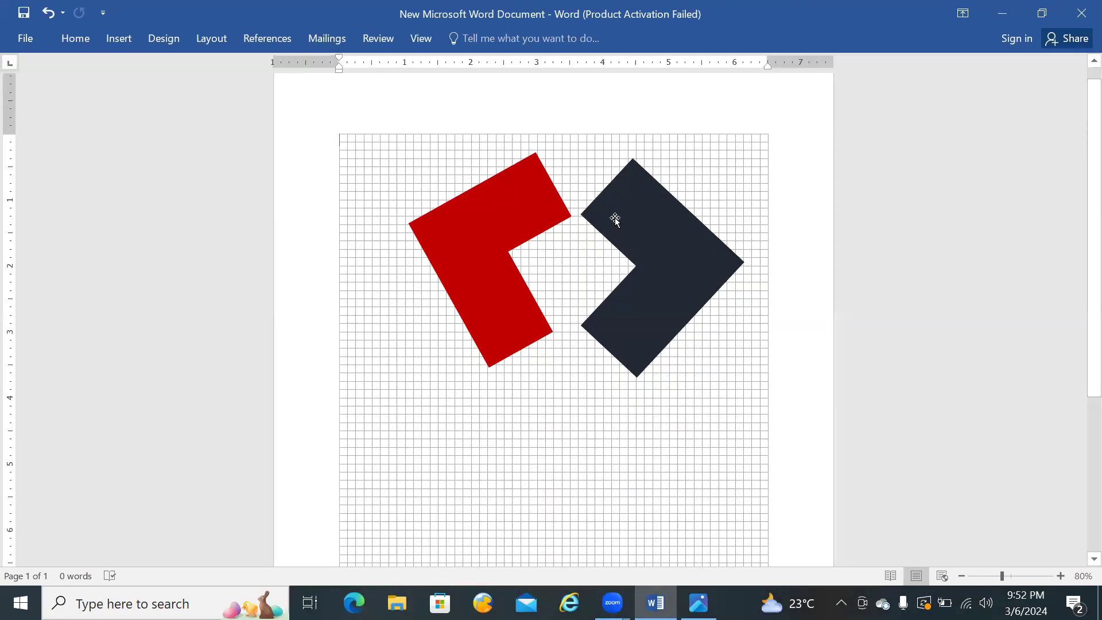
Step: Adjust the dark shape's vertical position and enlarge it slightly so its top corner lines up with the red shape's top corner
click(609, 222)
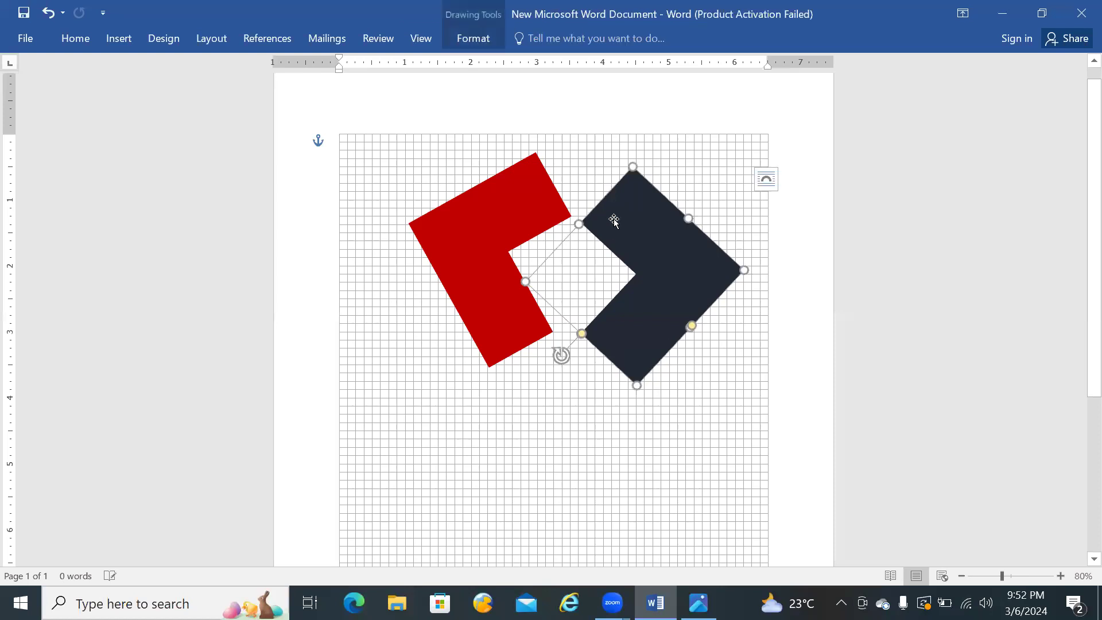
key(Up)
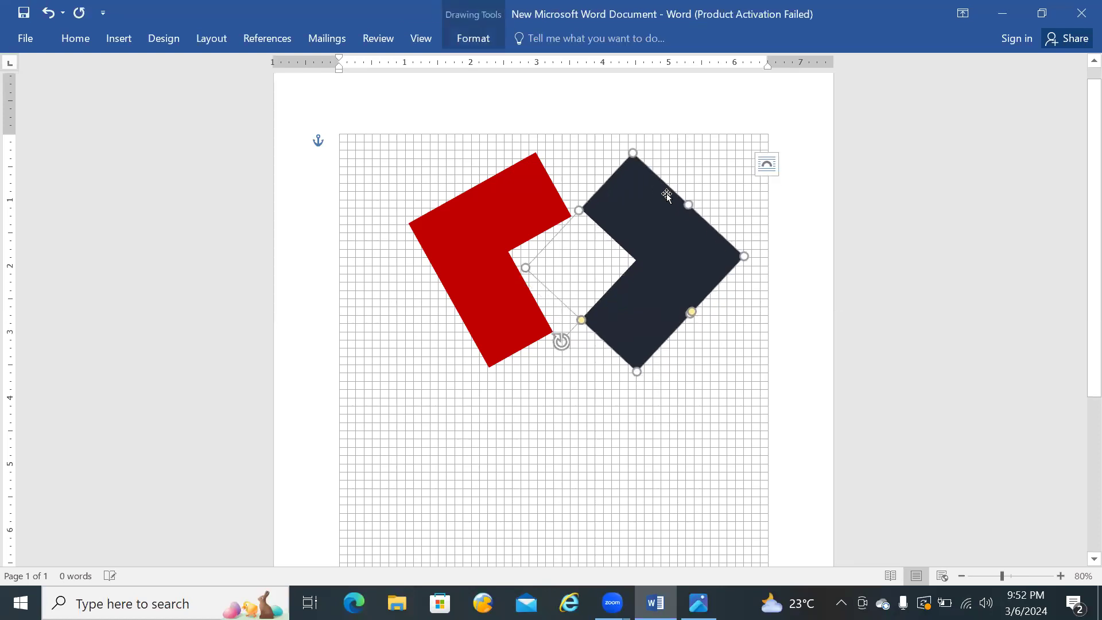
click(696, 175)
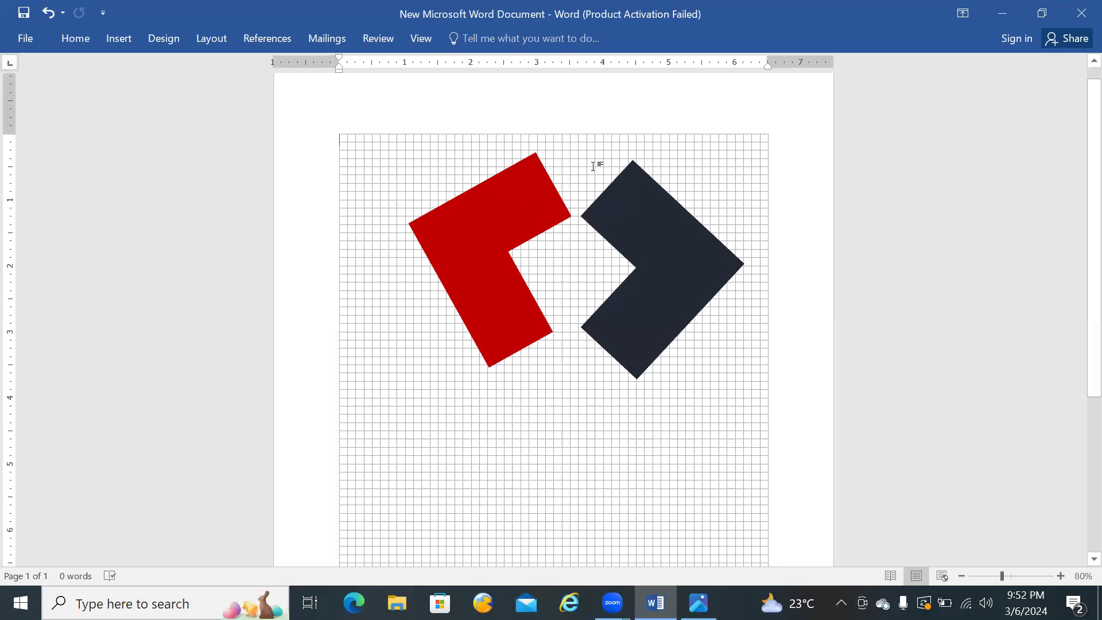
click(644, 178)
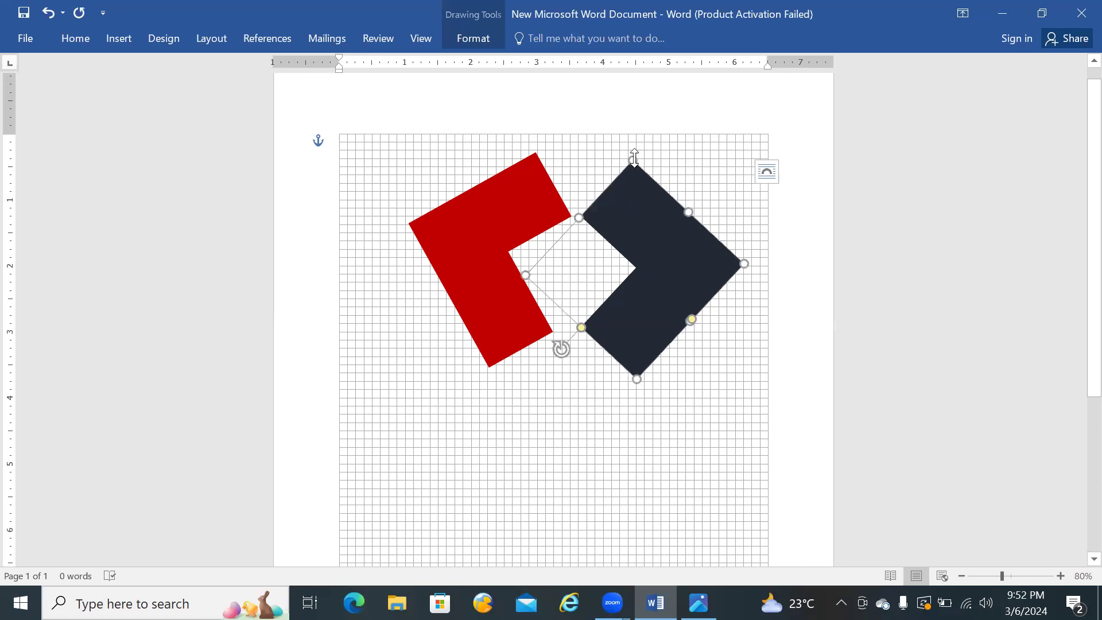
drag(633, 160, 633, 153)
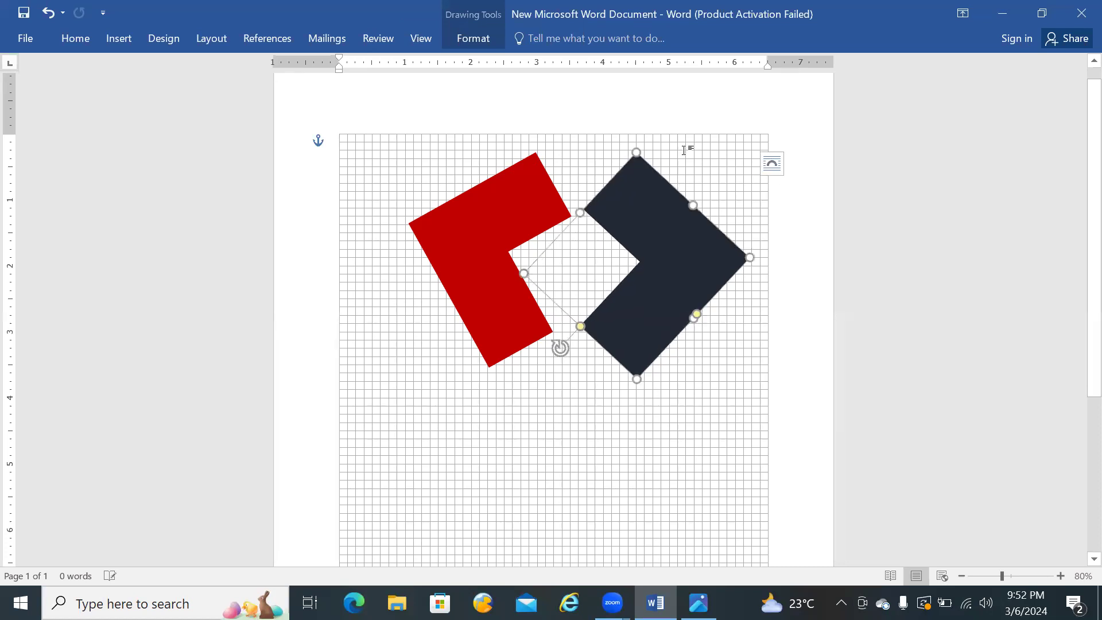
click(729, 147)
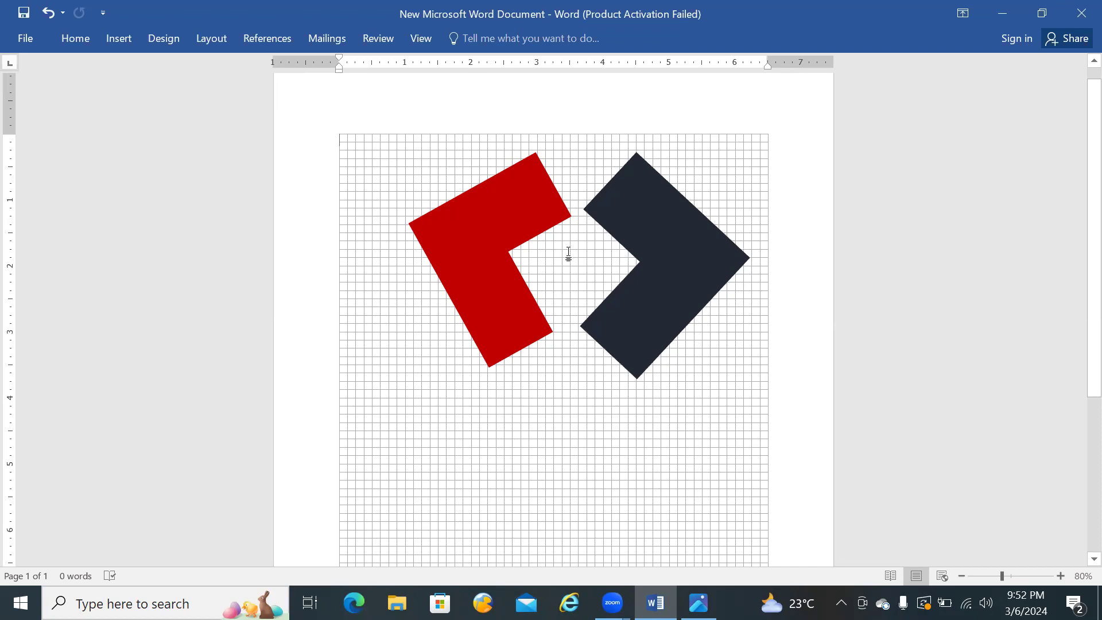
Step: Enlarge the red L-shape outward from its lower corner so it reaches the dark shape's lowest level
click(496, 334)
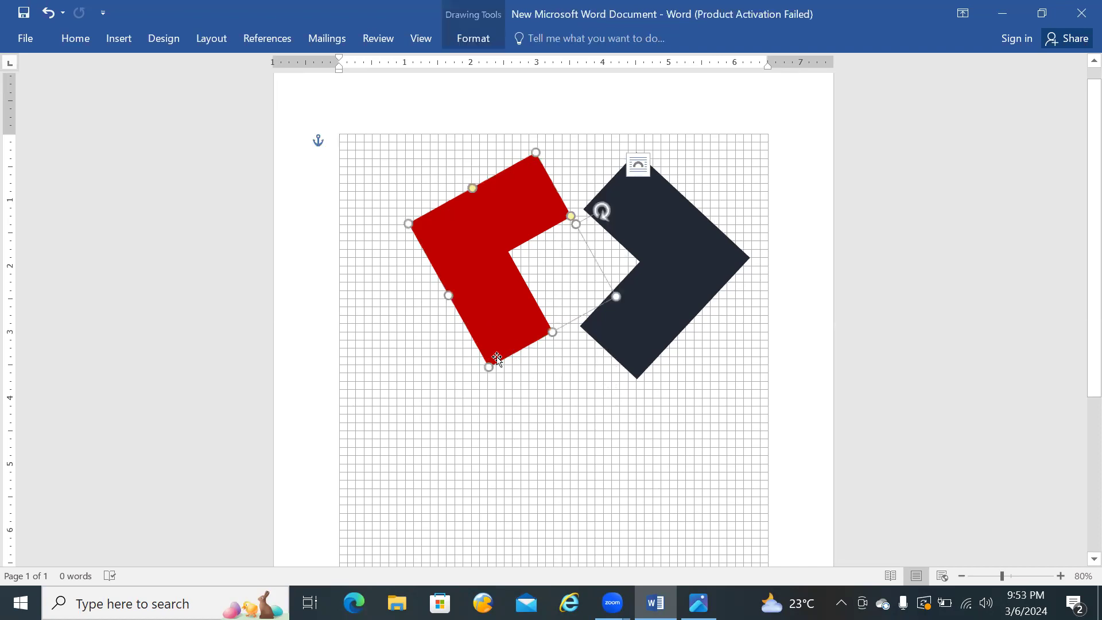
drag(489, 368, 482, 376)
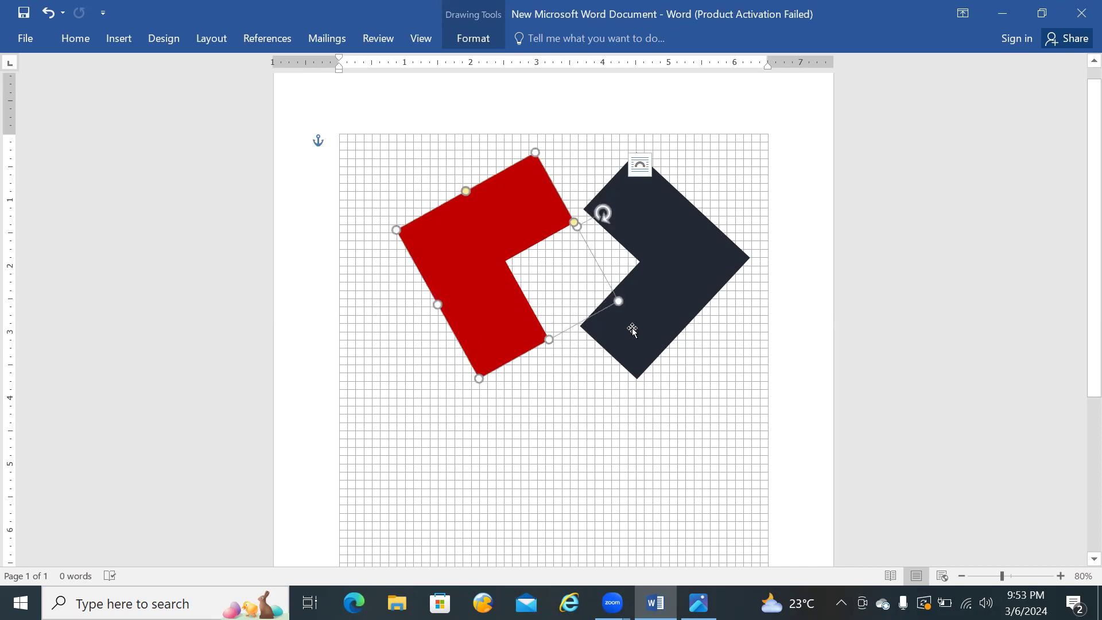
click(601, 337)
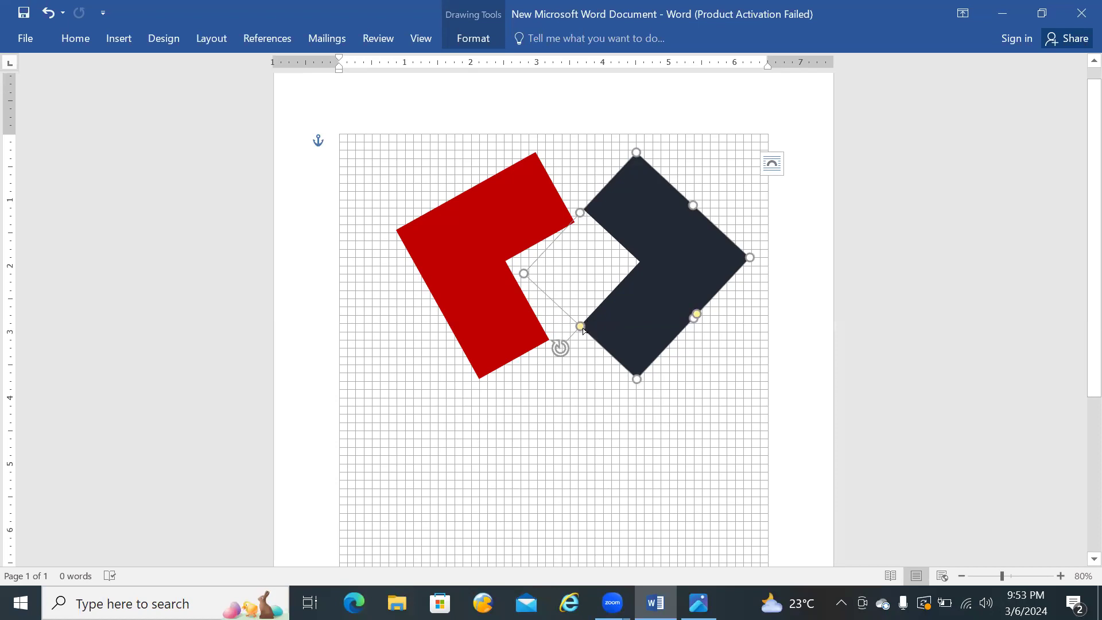
drag(521, 272, 528, 273)
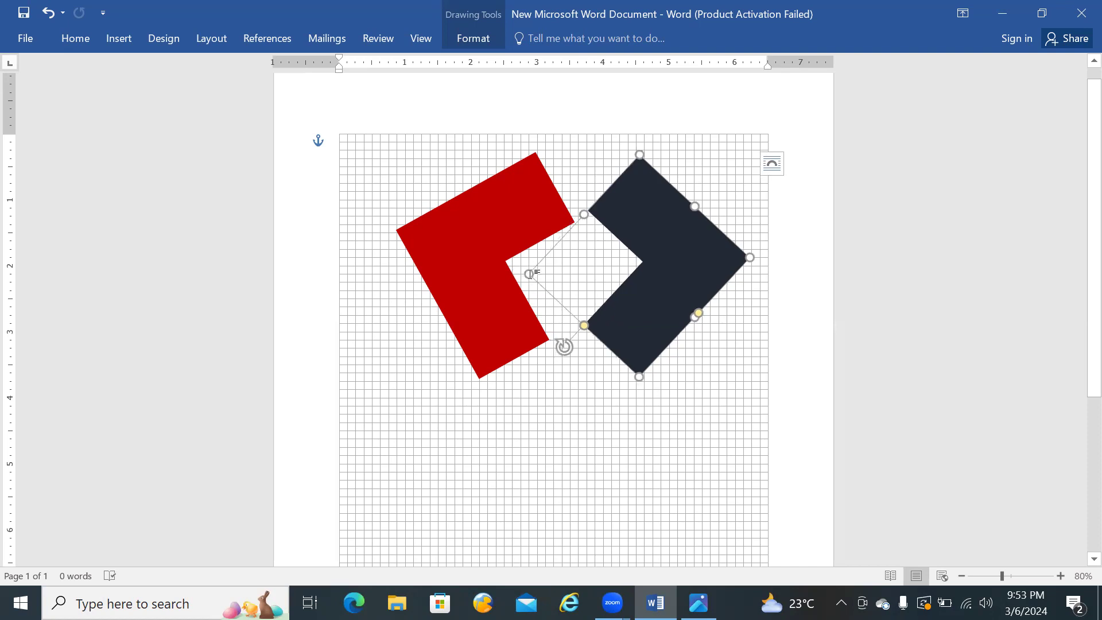
click(579, 395)
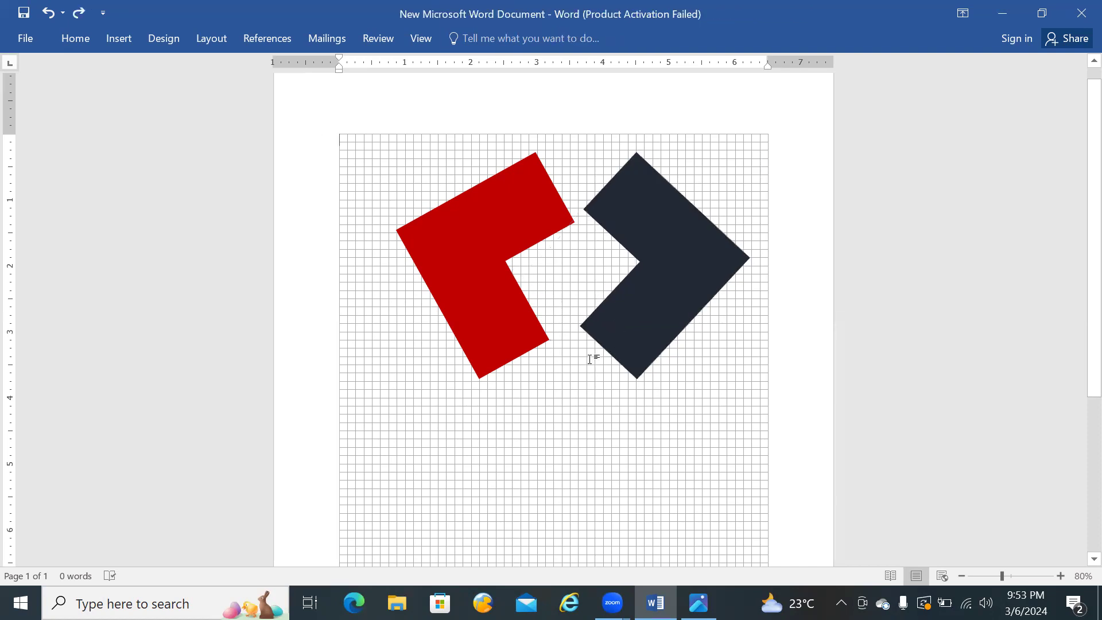
Step: Lengthen the dark shape's lower arm slightly, extending its end down toward the red shape
click(611, 337)
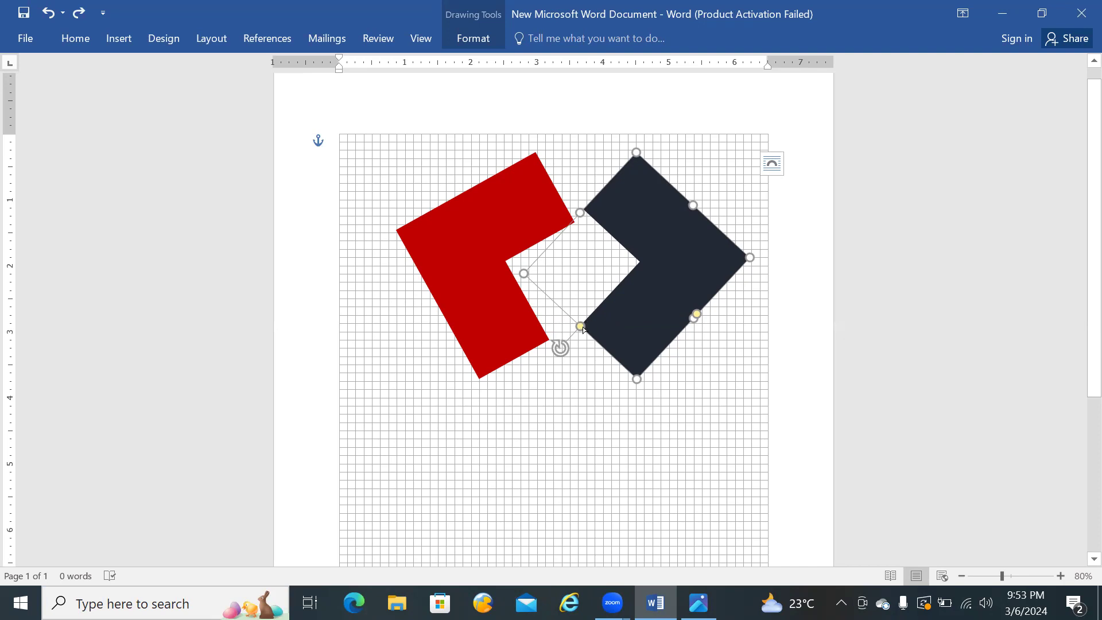
drag(586, 327, 589, 359)
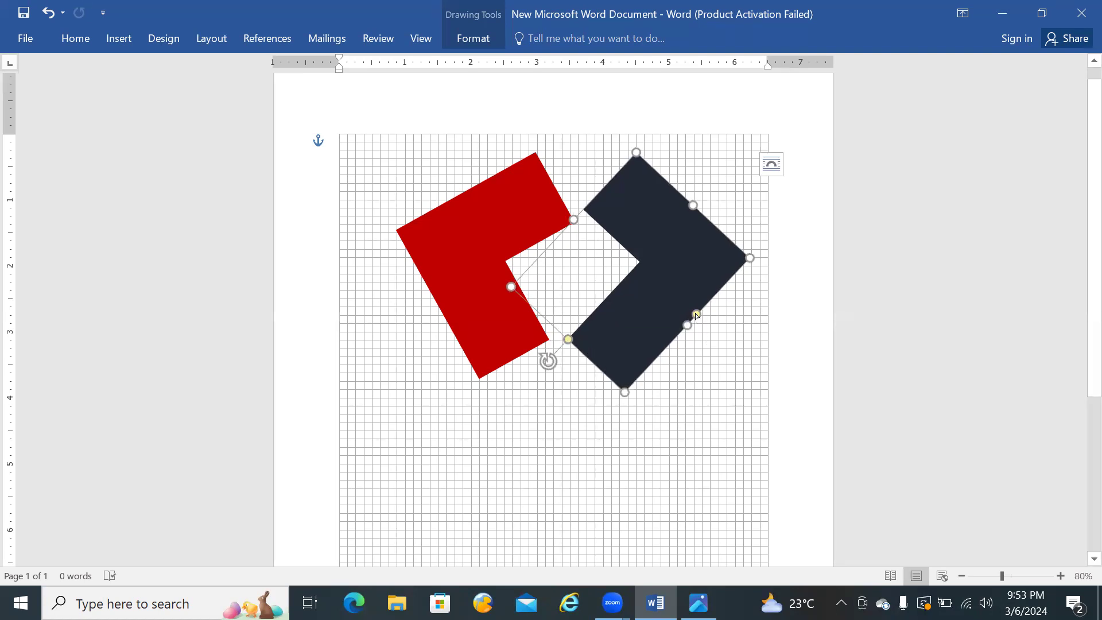
click(732, 365)
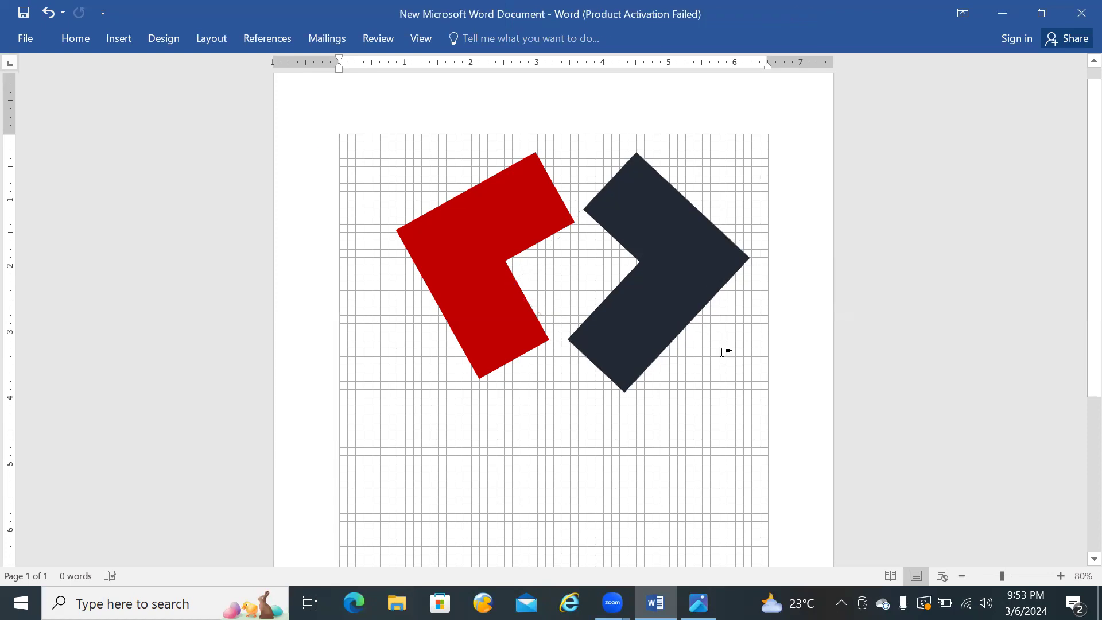
Step: Enlarge the dark shape from its outer corner, shift it slightly away from the red shape, and shorten its lower arm
click(666, 311)
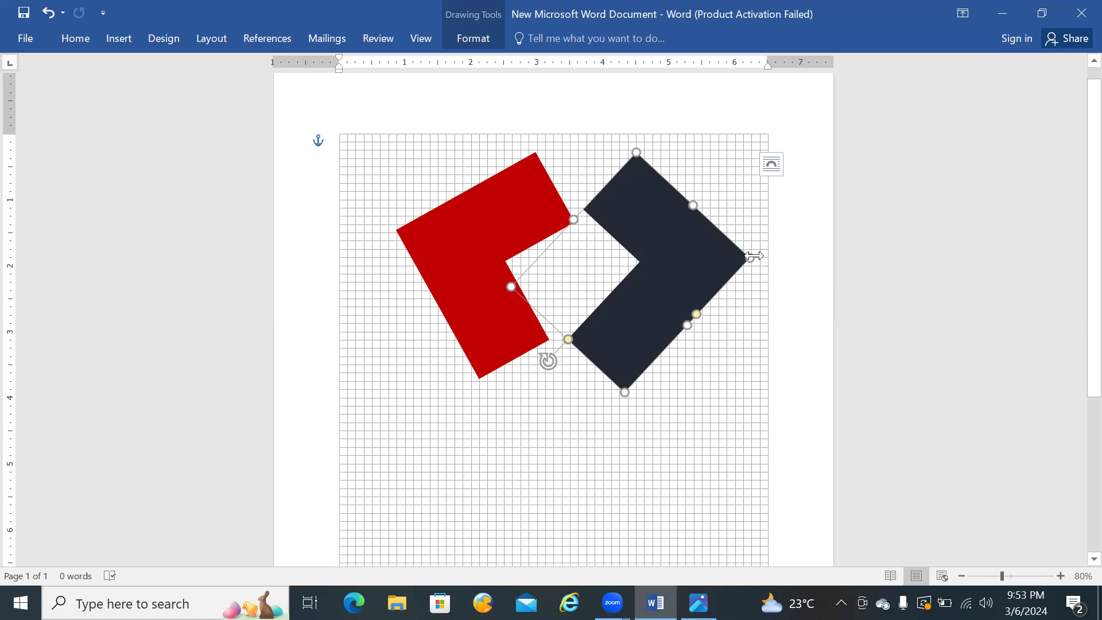
drag(746, 263, 759, 264)
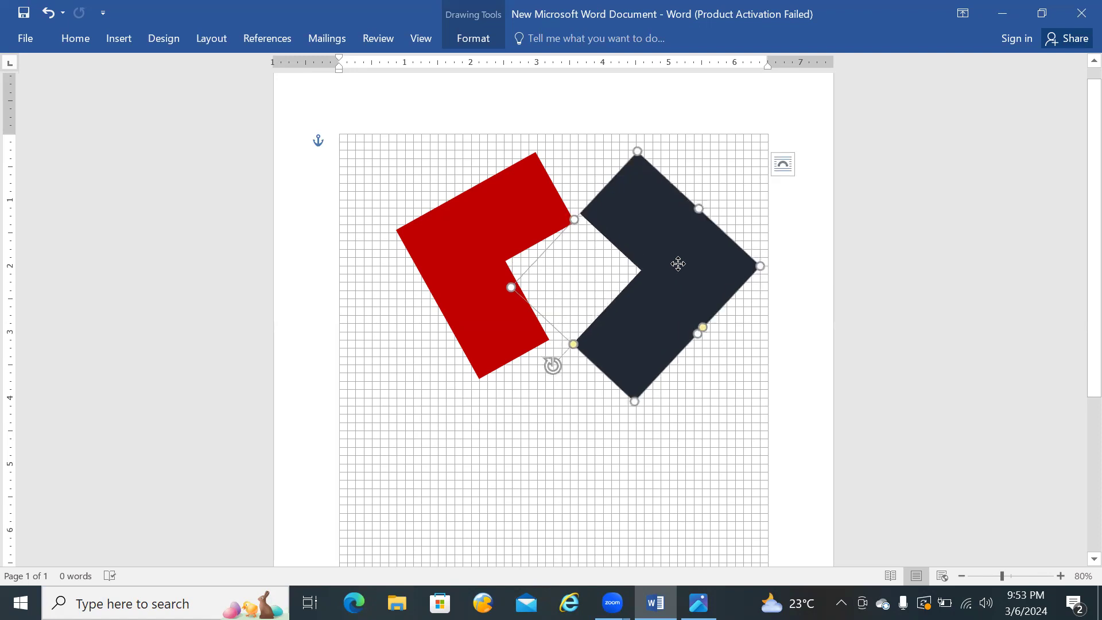
drag(677, 264, 680, 272)
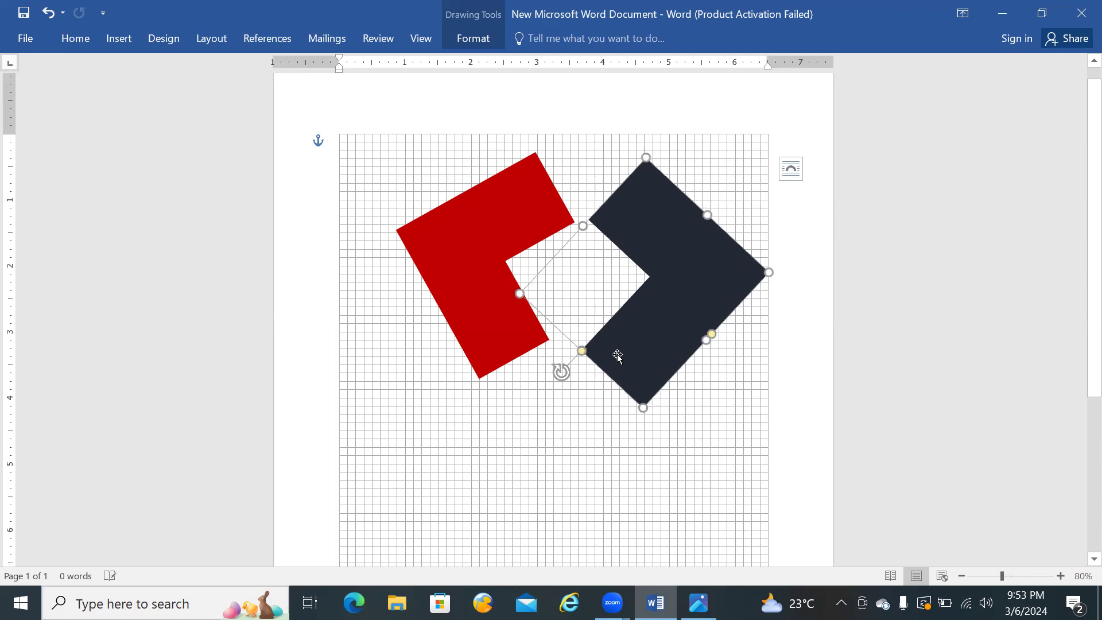
drag(644, 406, 649, 396)
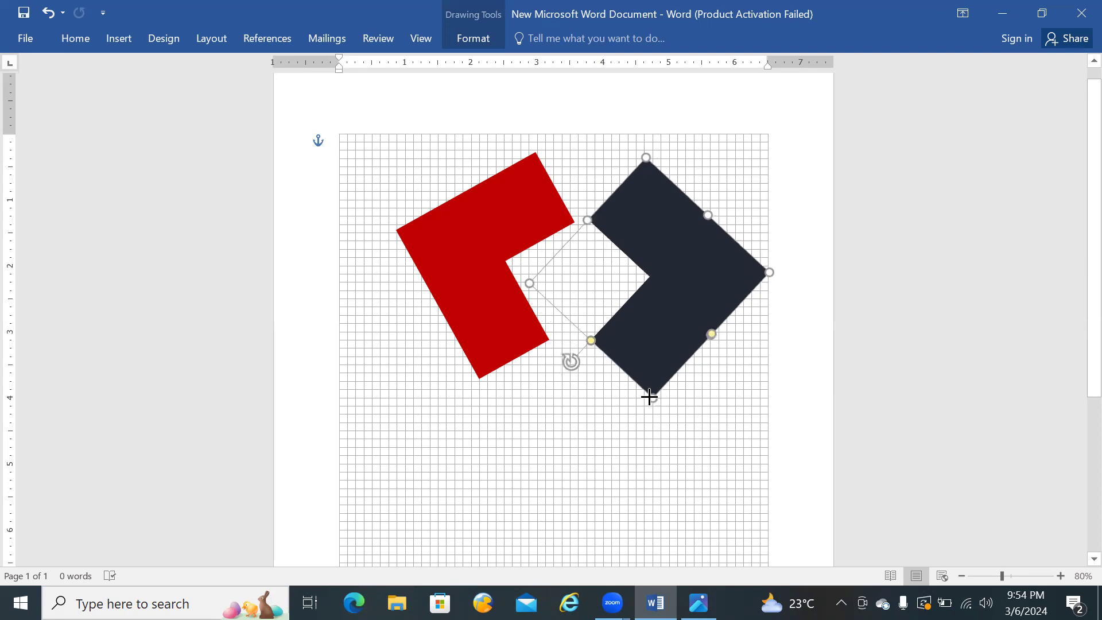
click(597, 274)
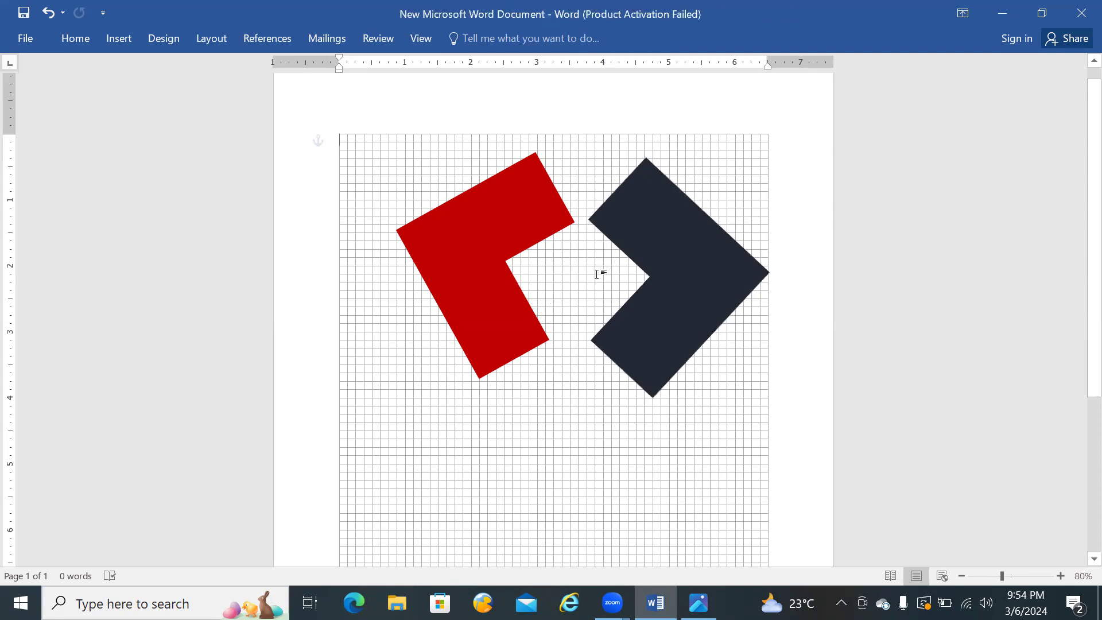
click(606, 225)
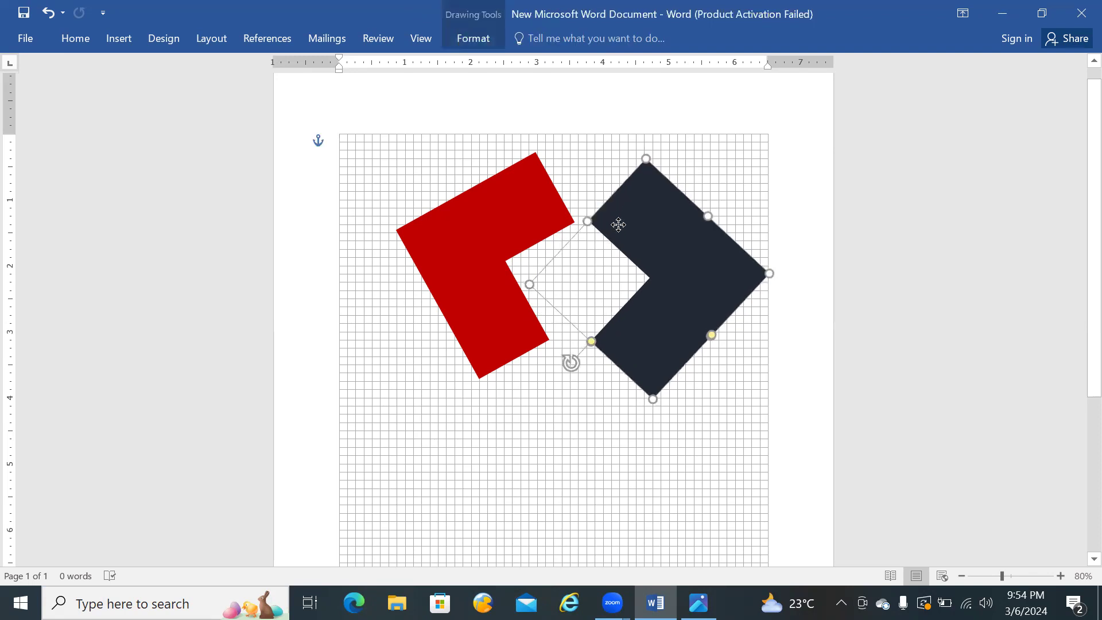
click(592, 451)
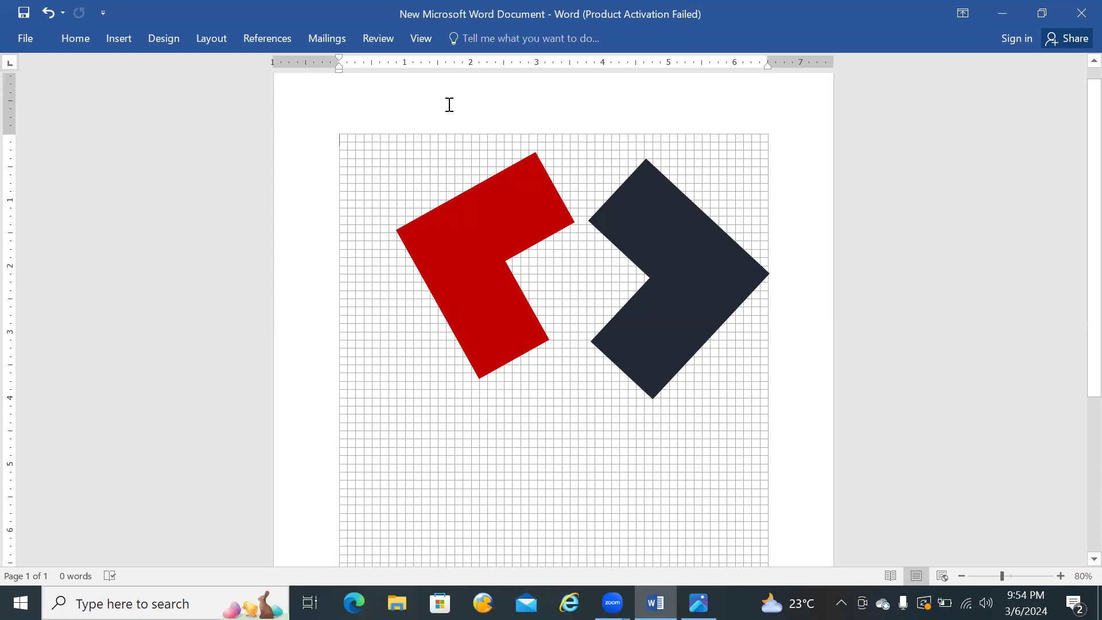
Step: Hide the page gridlines and compare the drawn shapes with the Computer World reference logo
click(421, 38)
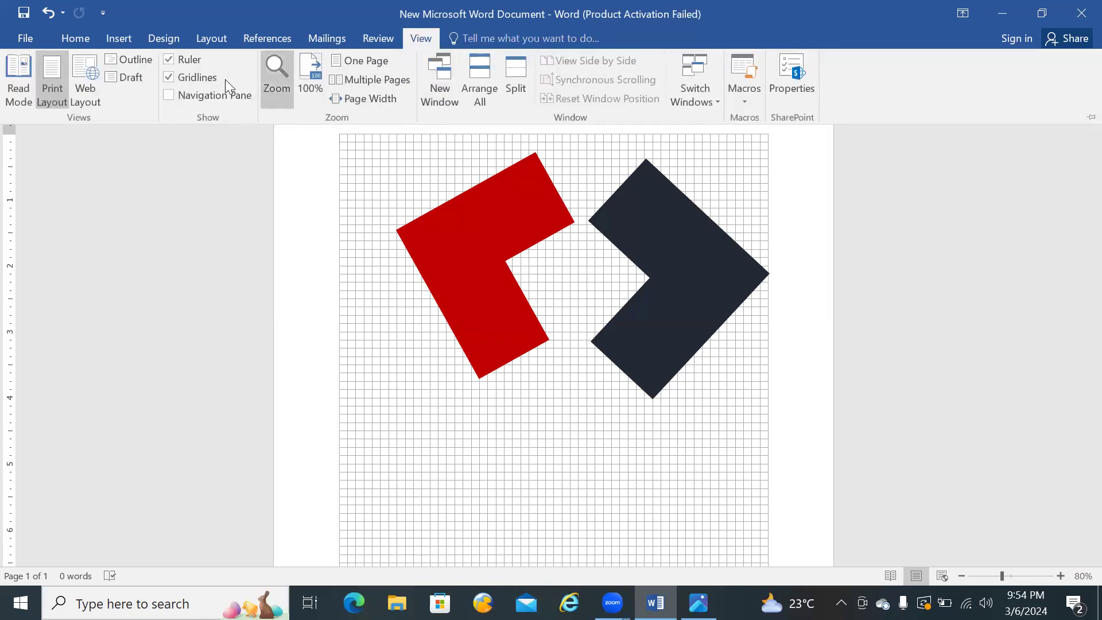
click(170, 78)
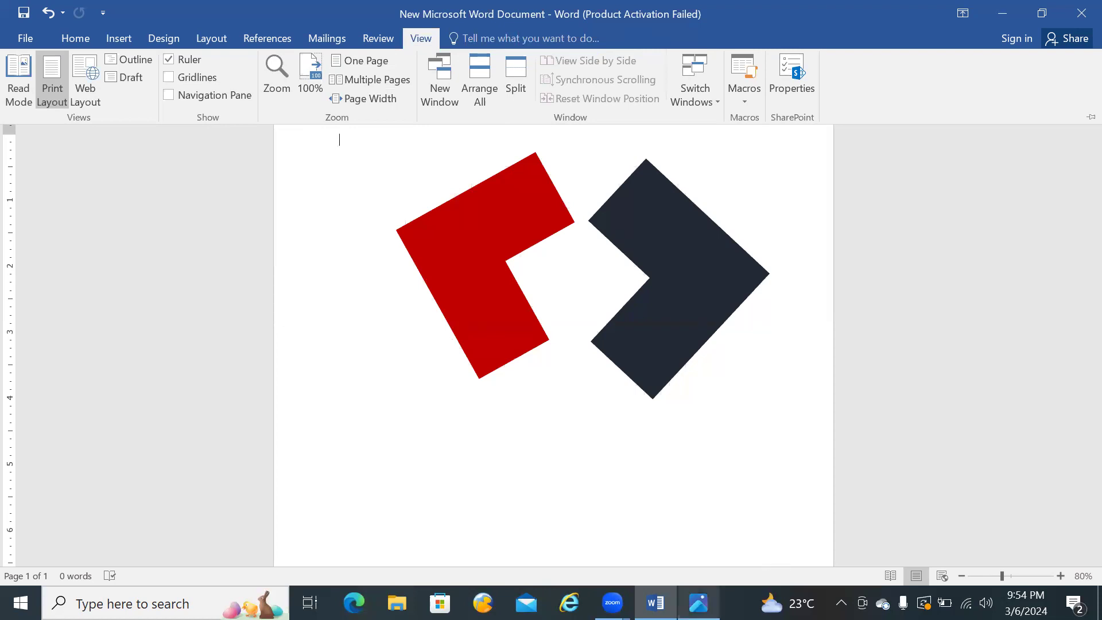
click(698, 603)
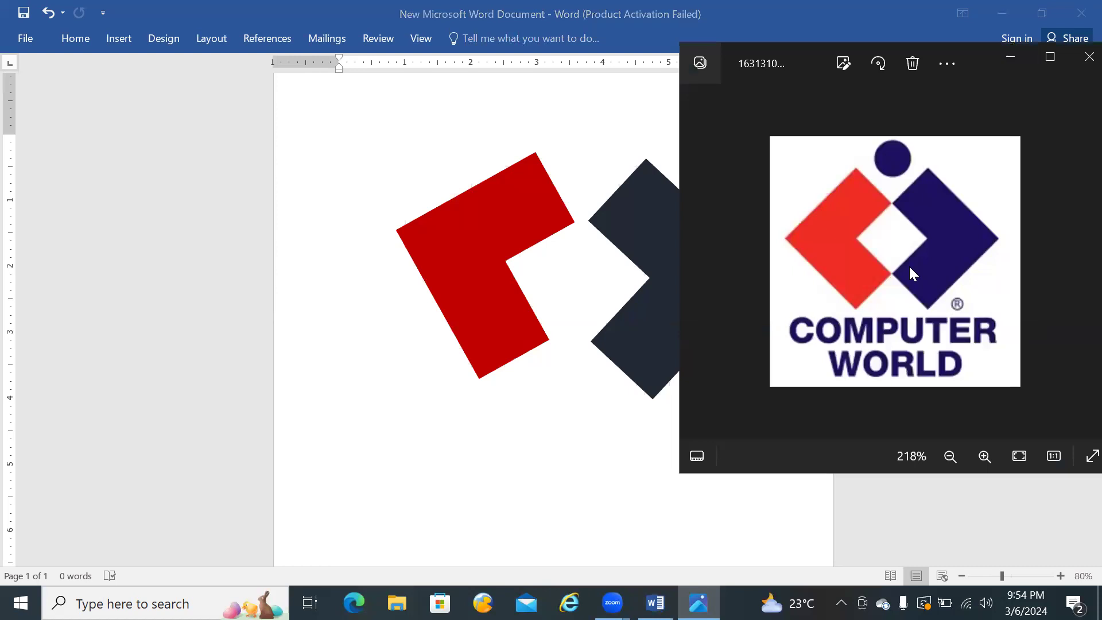
click(615, 229)
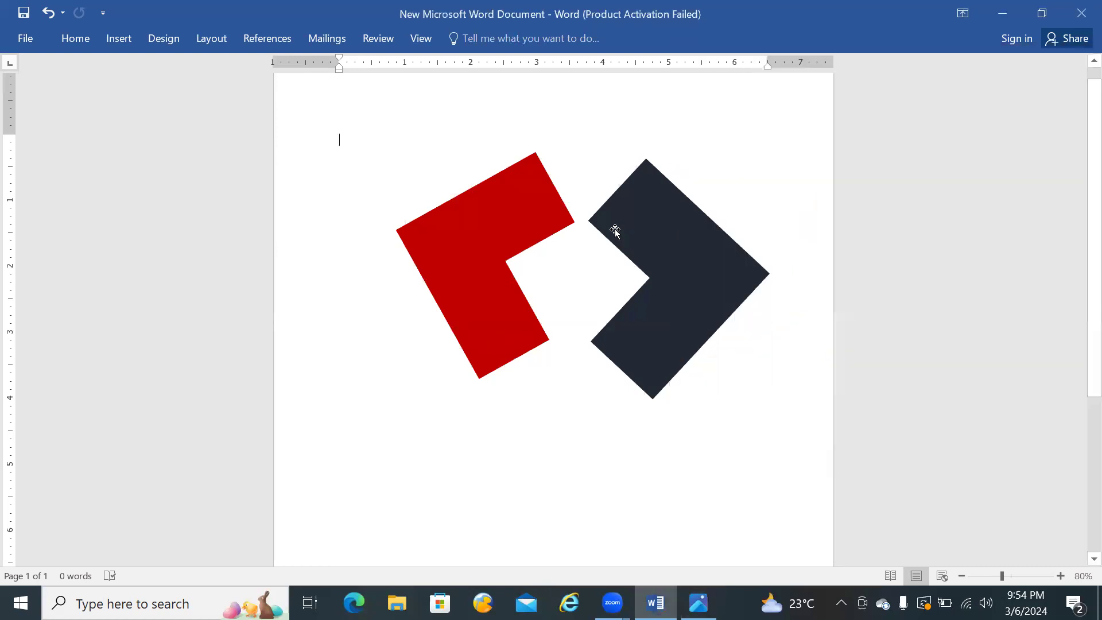
Step: Widen the dark shape's upper arm slightly toward the red shape's upper tip
click(615, 229)
drag(586, 218, 579, 226)
click(566, 223)
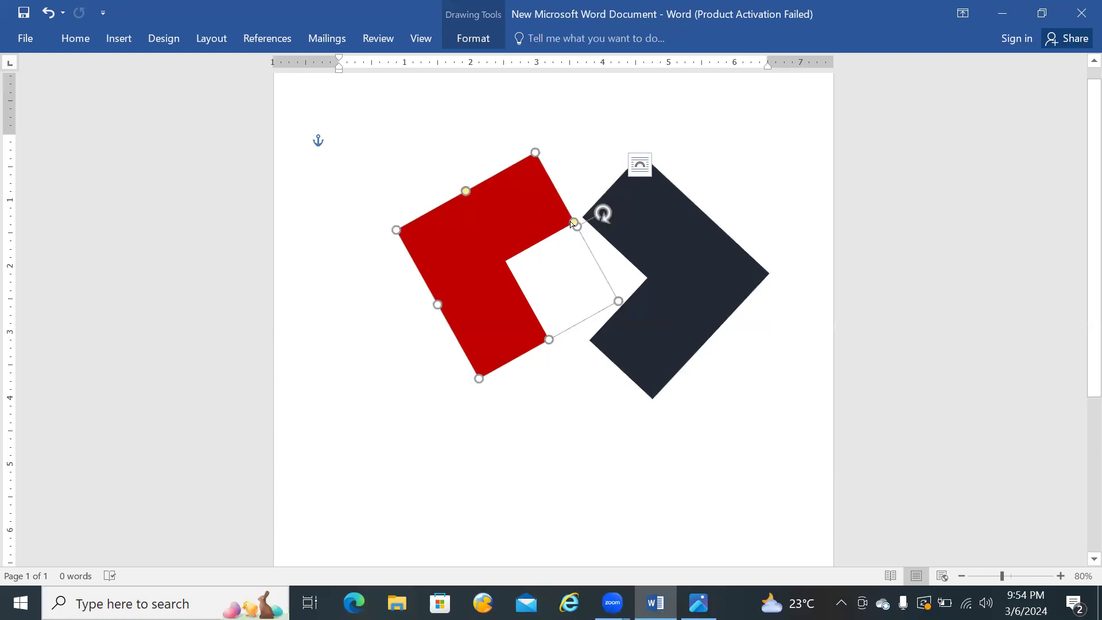
drag(536, 152, 543, 151)
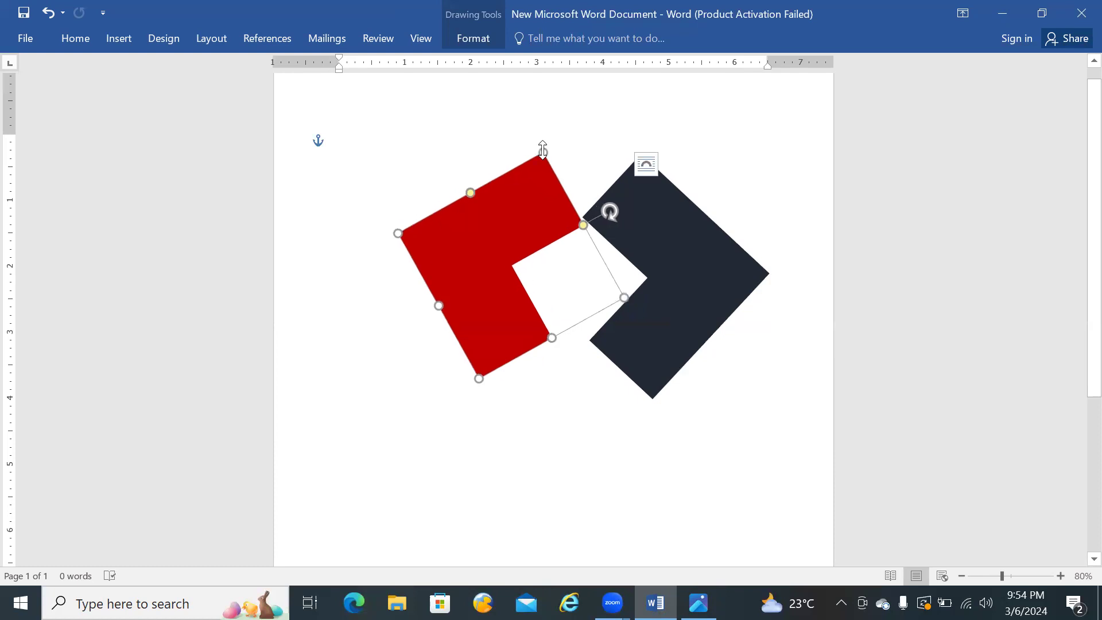
key(ctrl+z)
Step: Extend the lower arms of the red and dark L-shapes downward so their inner tips nearly meet
drag(530, 179, 521, 178)
drag(545, 335, 577, 344)
click(650, 347)
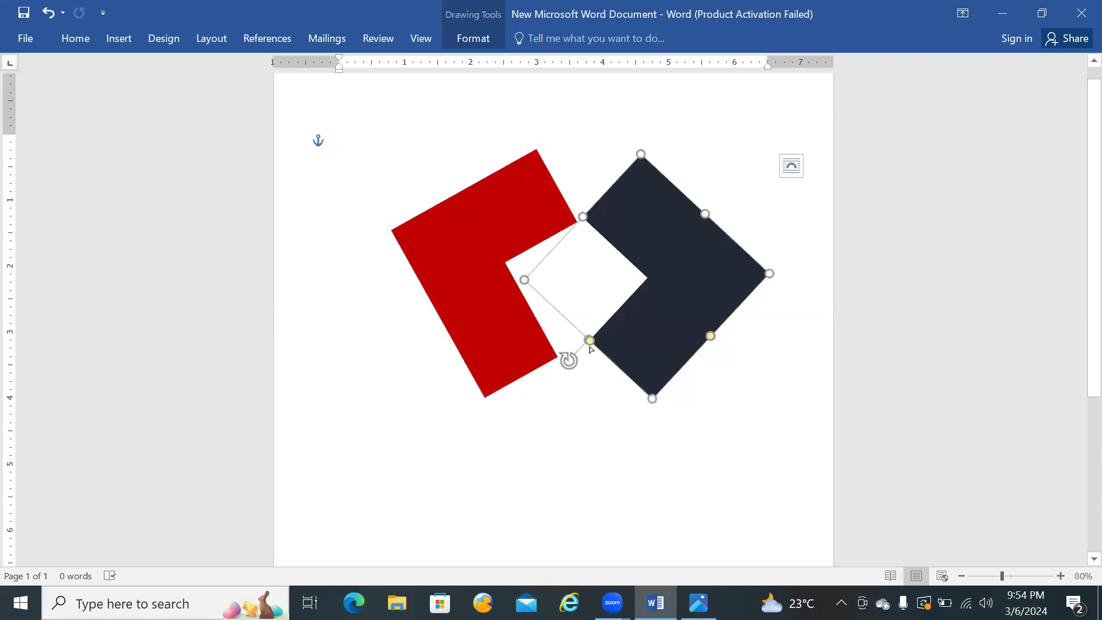
drag(648, 398, 630, 414)
Step: Stretch the red shape slightly from its upper corner and nudge it toward the dark shape until their inner tips almost touch
click(535, 194)
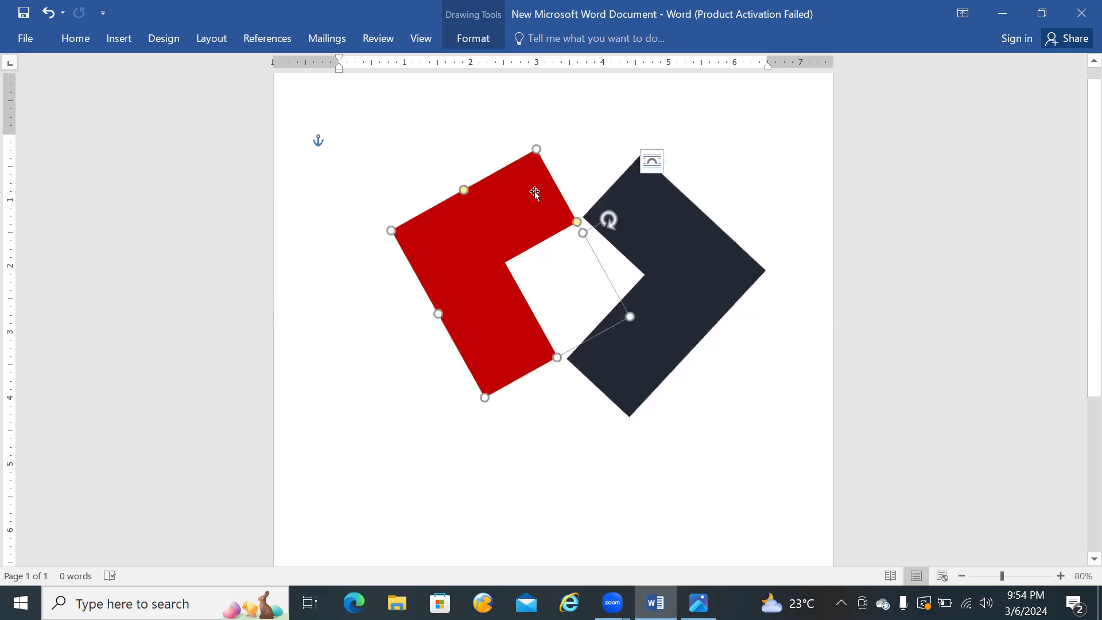
mouse_move(537, 148)
mouse_down()
mouse_move(535, 136)
mouse_move(535, 145)
mouse_up()
key(Right)
key(Right)
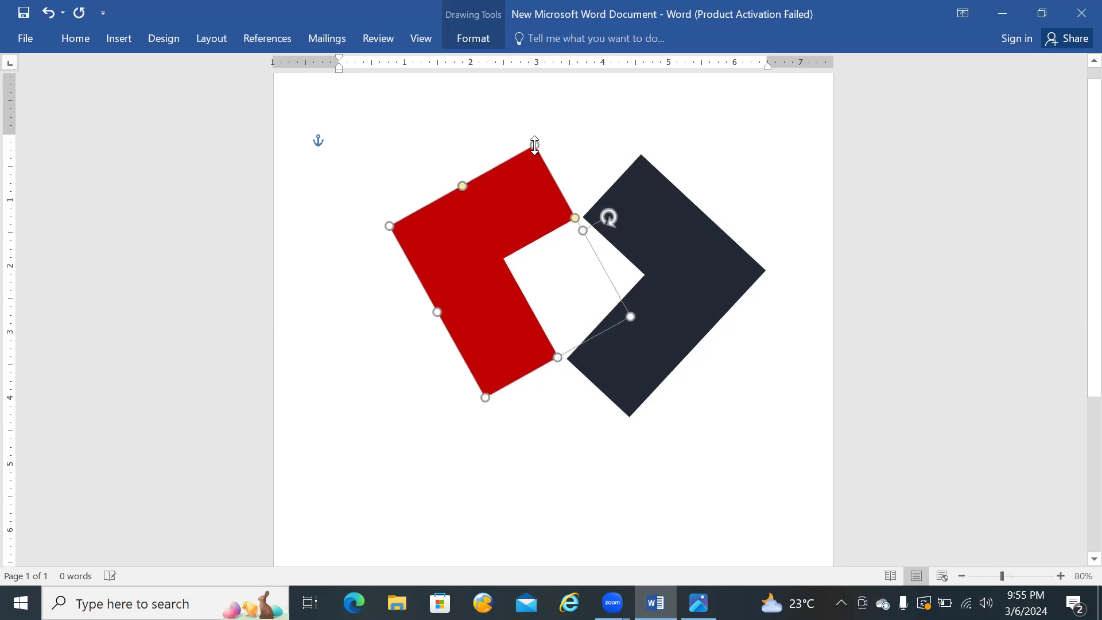
key(Right)
key(Right)
key(Right)
key(Right)
key(Right)
key(Right)
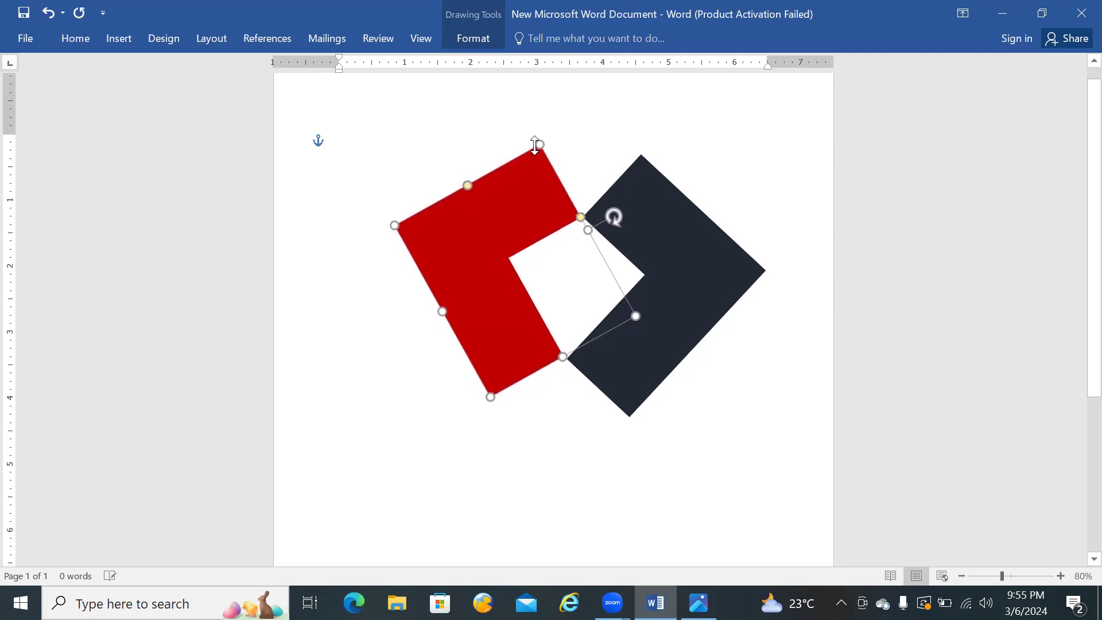
click(754, 402)
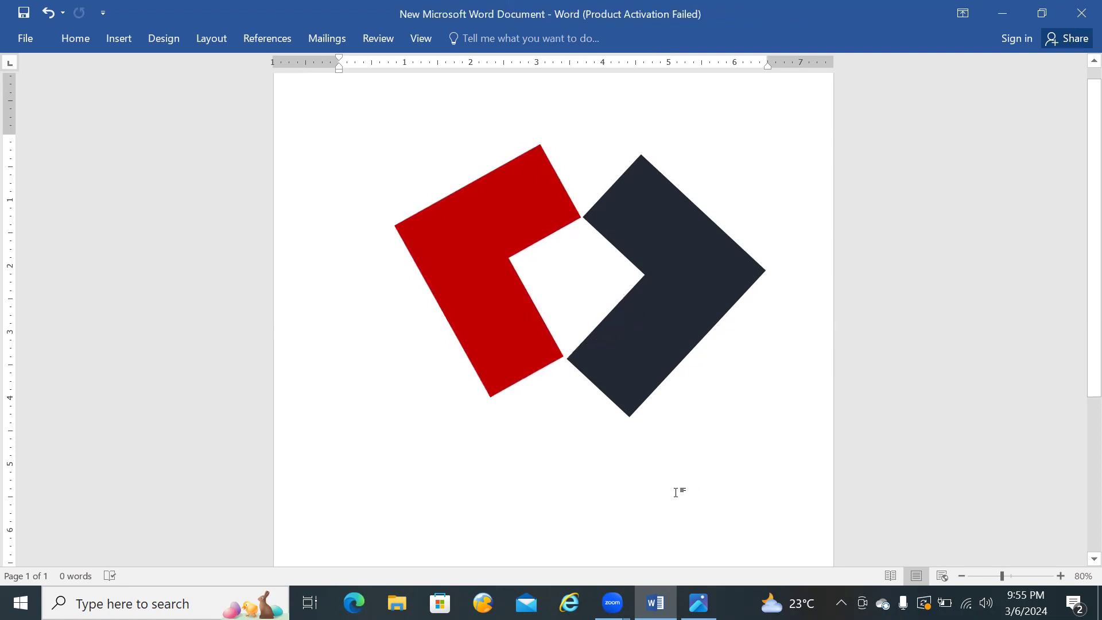
Step: Following the reference logo, draw an oval about 0.79 in high and 0.75 in wide, centred above the gap between the shapes
click(699, 602)
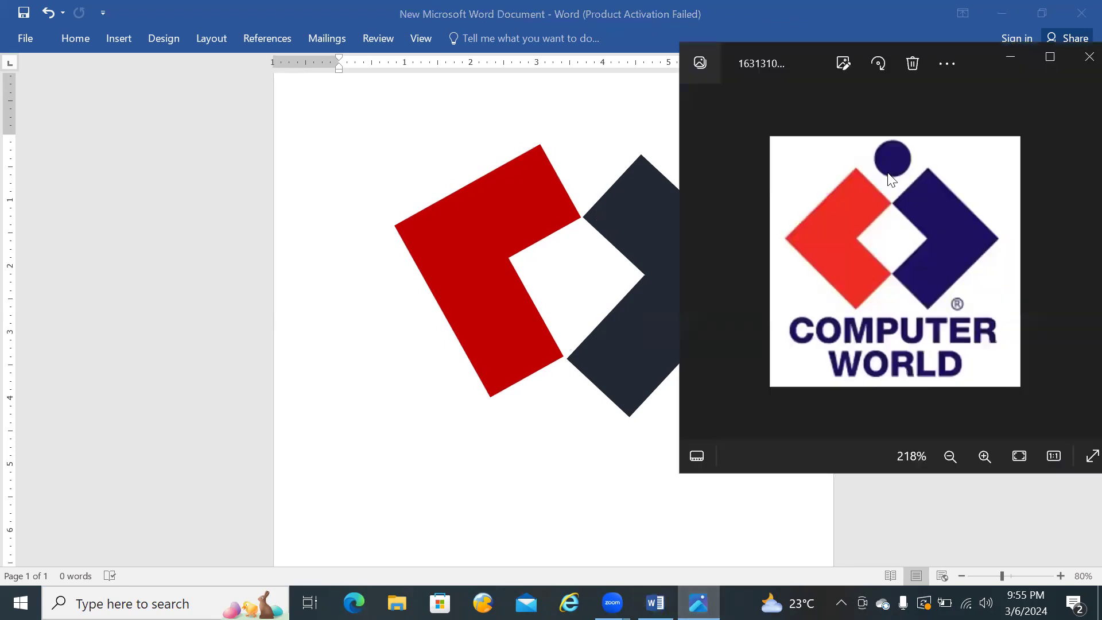
click(369, 139)
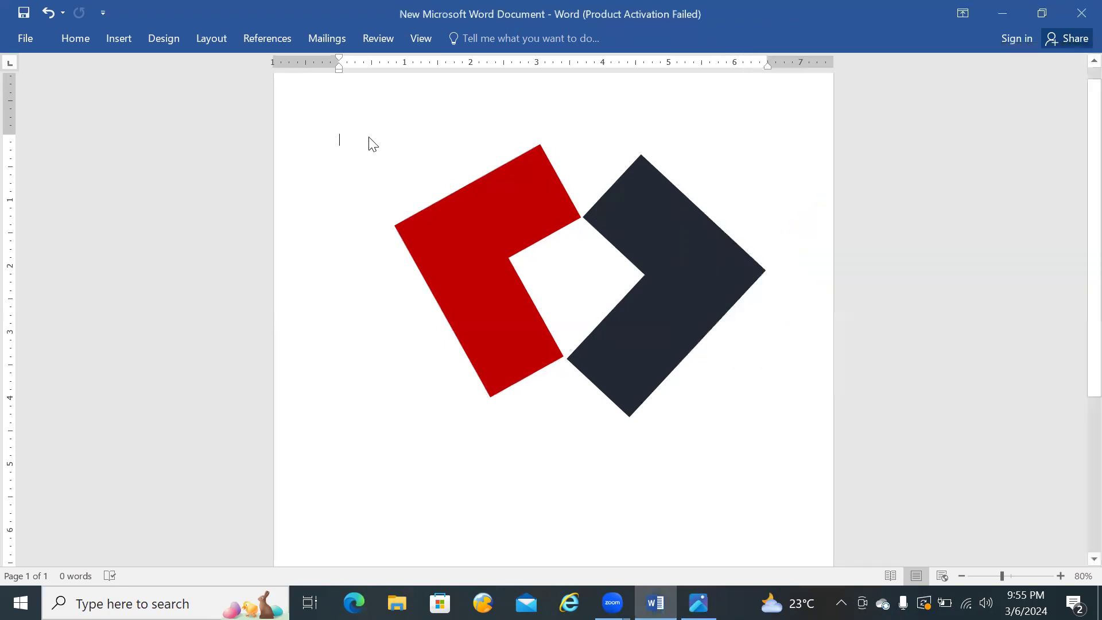
click(111, 38)
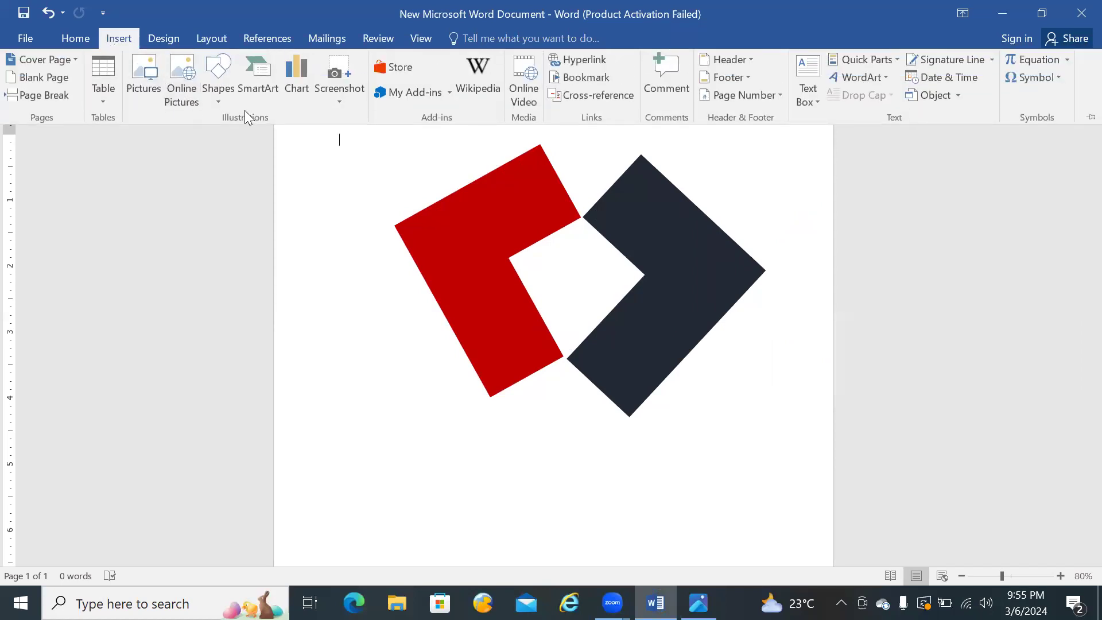
click(220, 101)
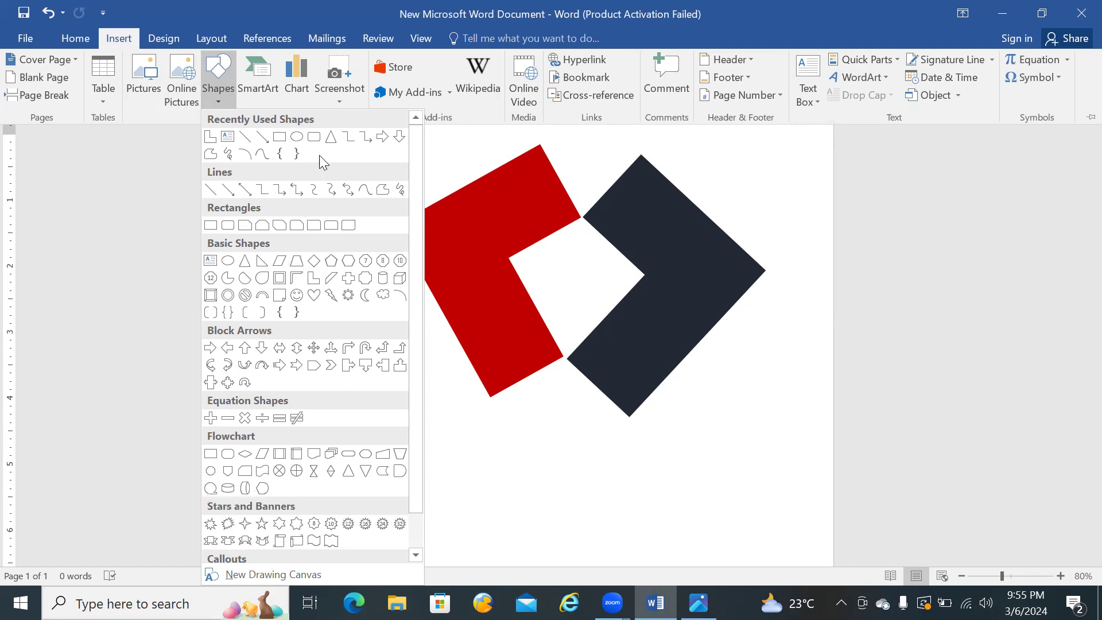
click(228, 262)
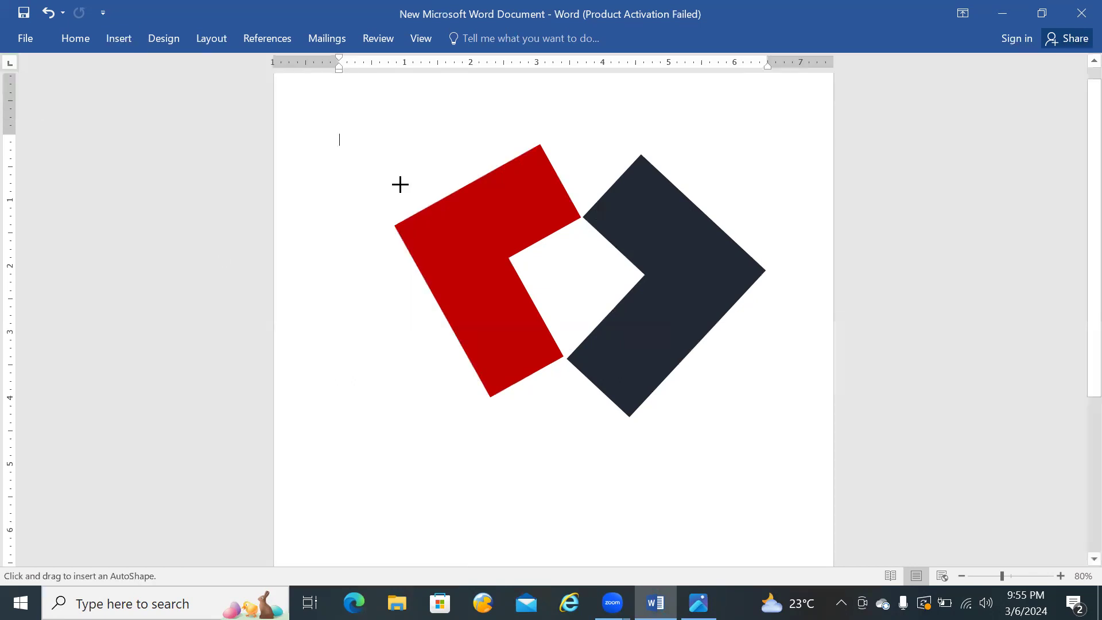
mouse_move(379, 130)
mouse_down()
mouse_move(429, 182)
mouse_move(534, 141)
mouse_up()
mouse_move(601, 137)
mouse_down()
mouse_move(614, 138)
mouse_move(593, 136)
mouse_up()
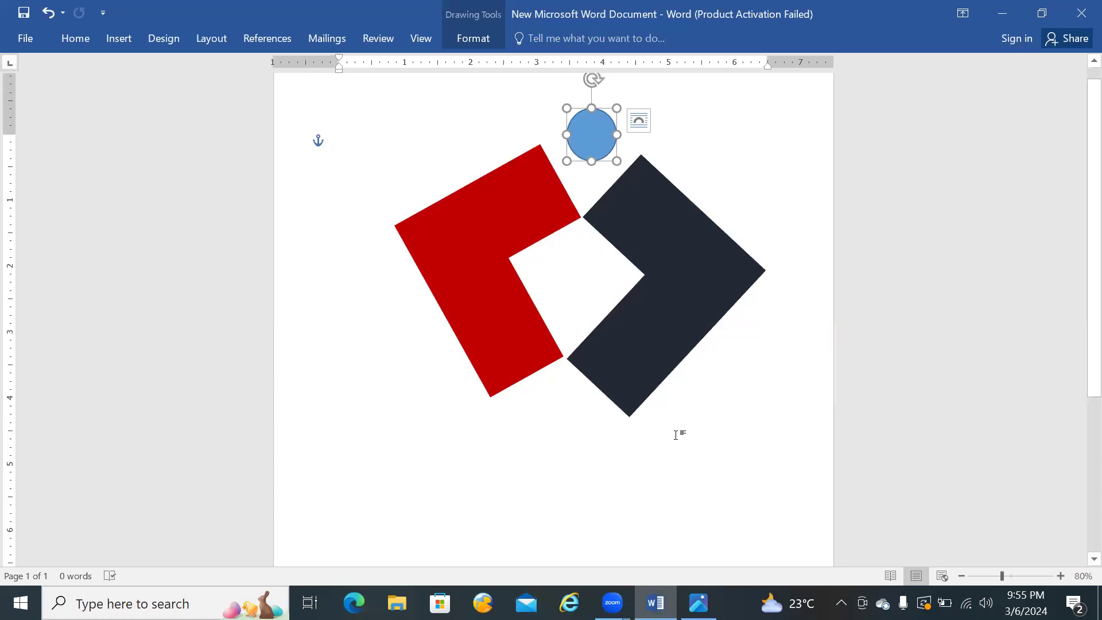
Step: Give the circle above the L-shapes the same dark blue fill and outline colour as the dark L-shape, following the reference logo
click(698, 603)
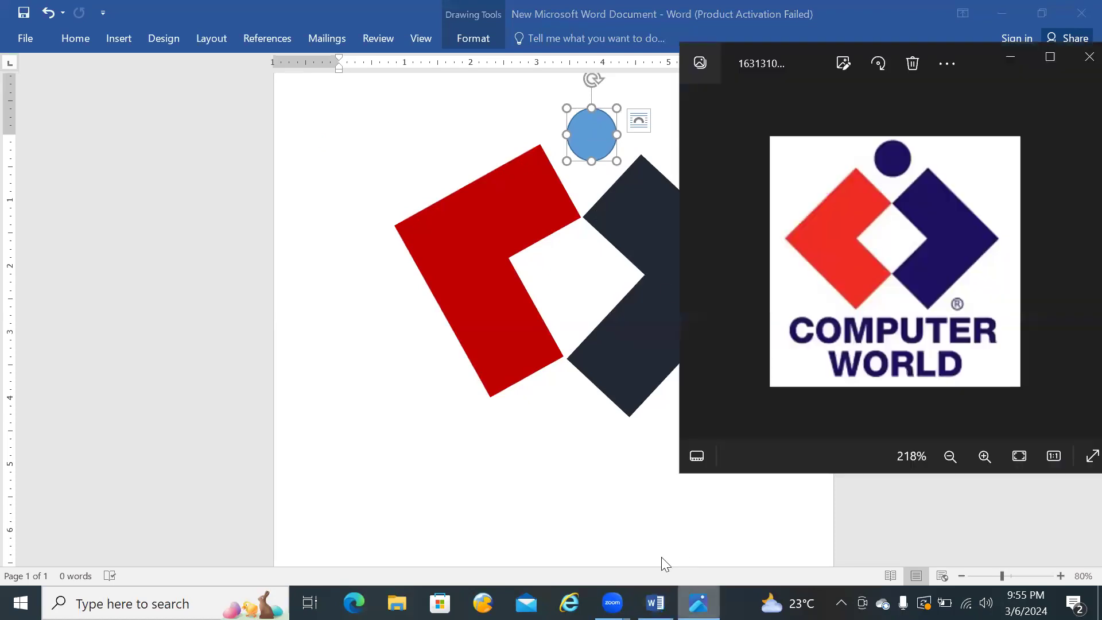
click(598, 505)
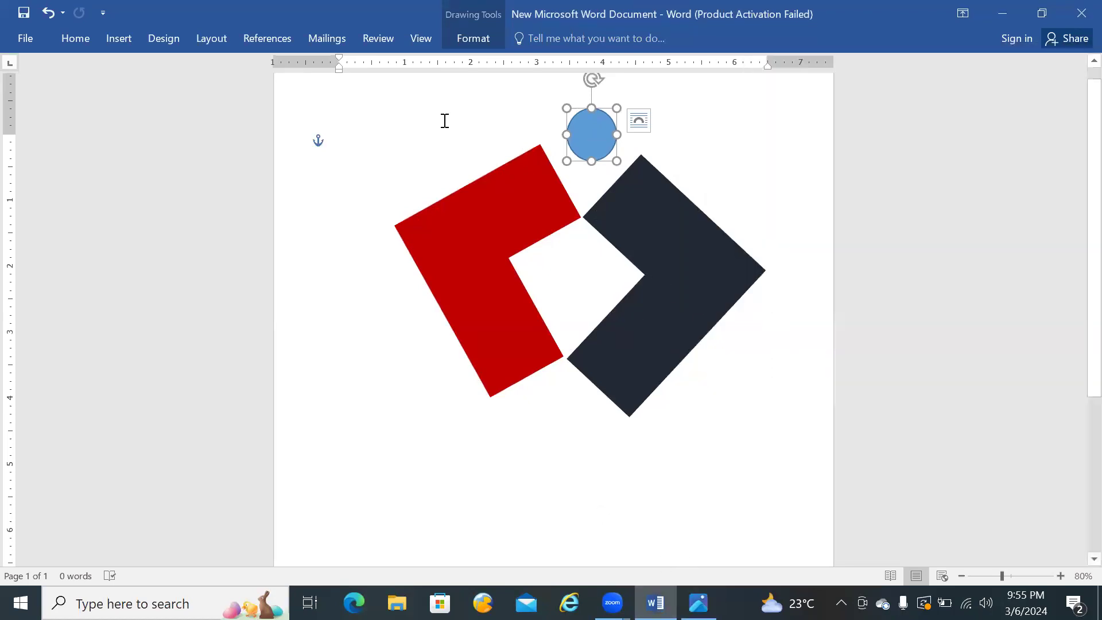
click(479, 40)
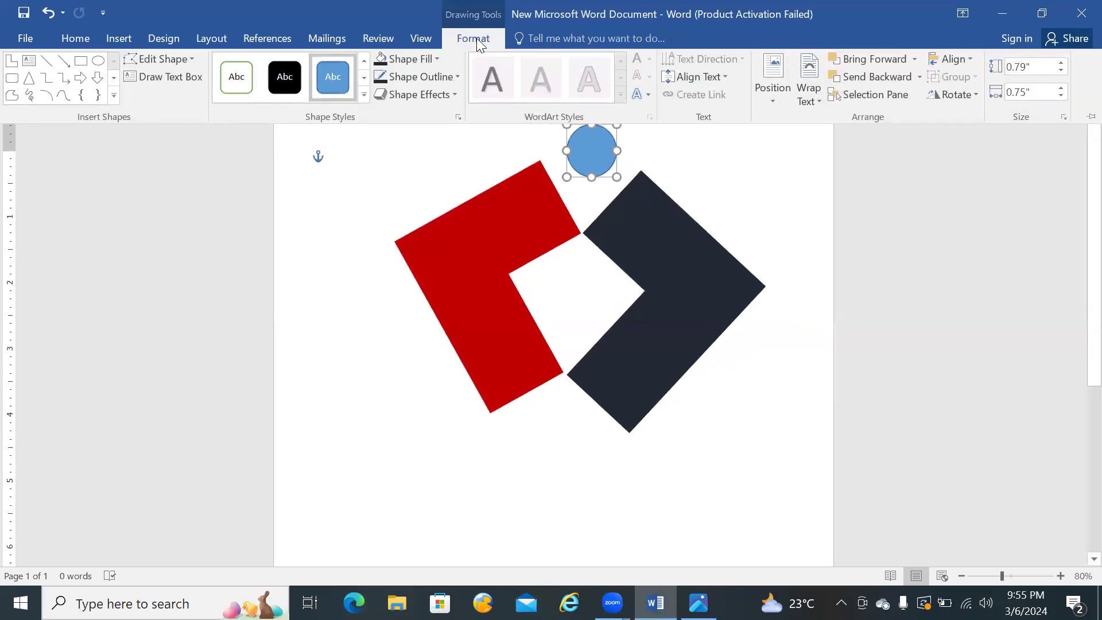
click(379, 65)
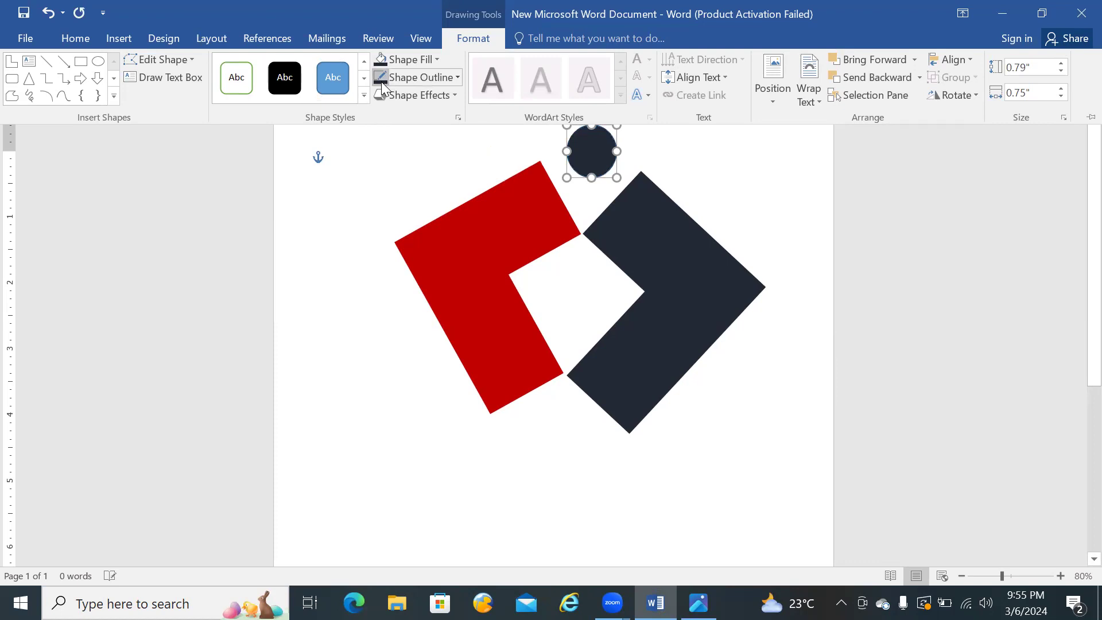
click(369, 148)
click(805, 151)
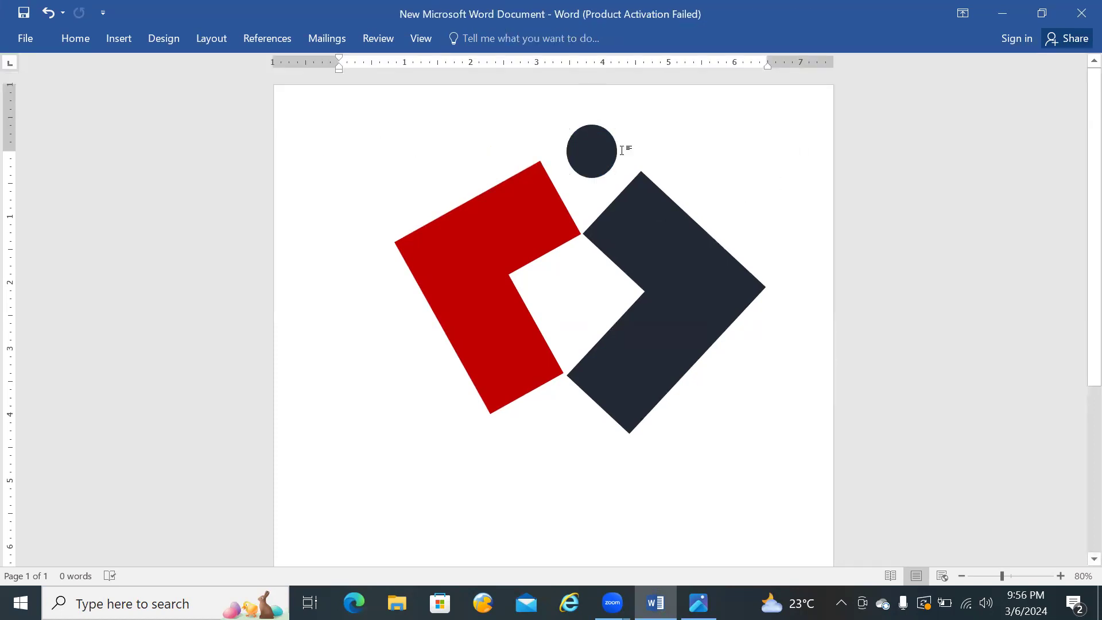
Step: Enlarge the dark circle slightly, keeping it centred above the gap between the L-shapes, and compare it with the reference logo
key(ctrl+z)
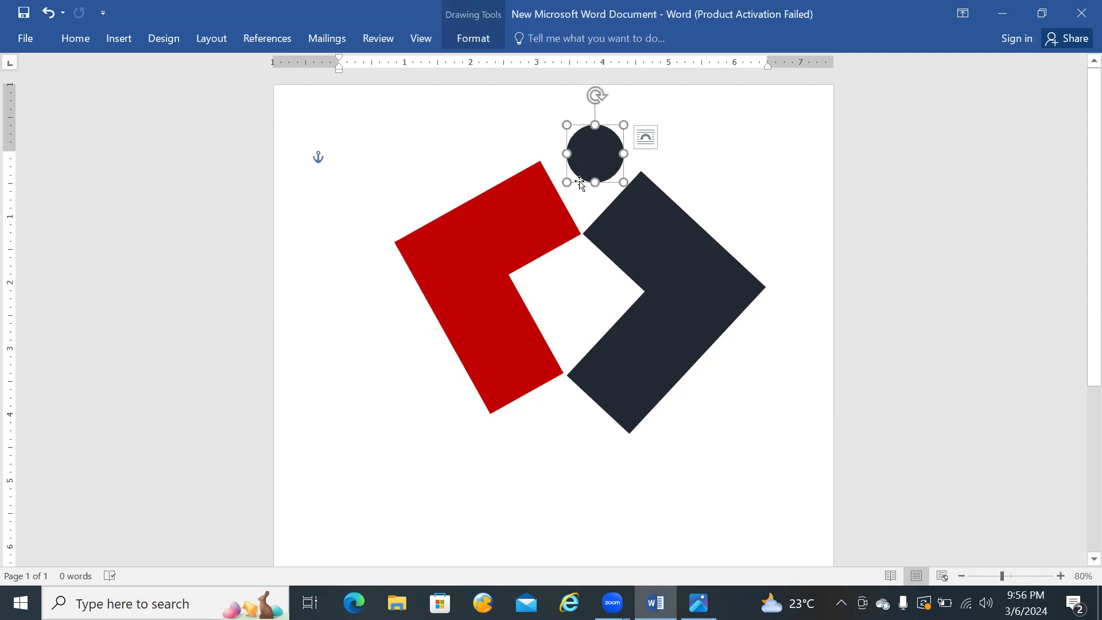
drag(567, 182, 594, 189)
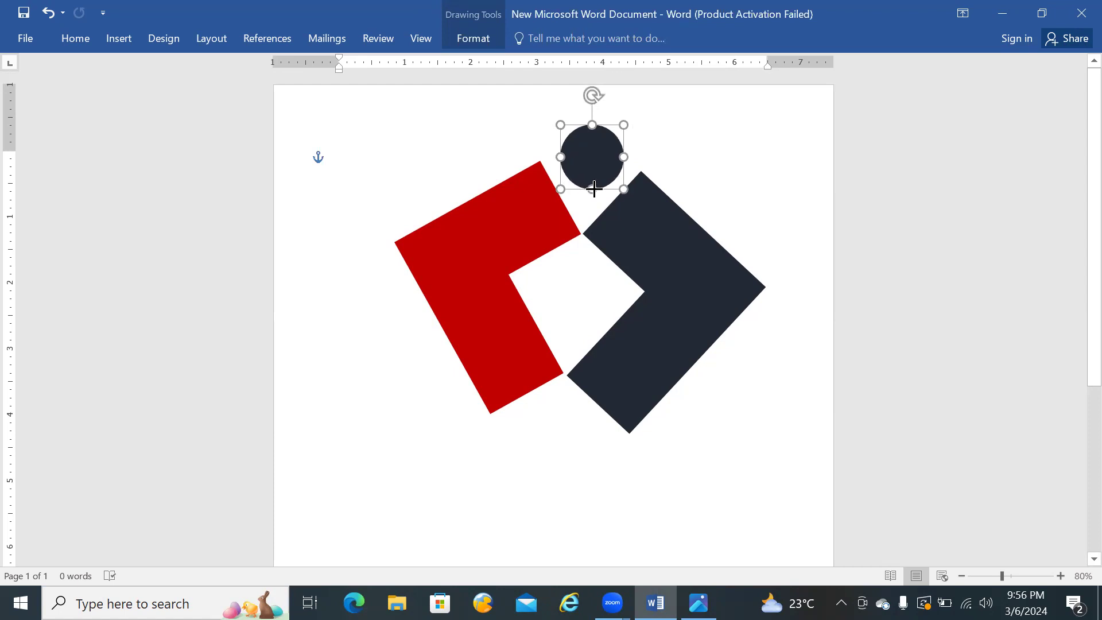
click(715, 140)
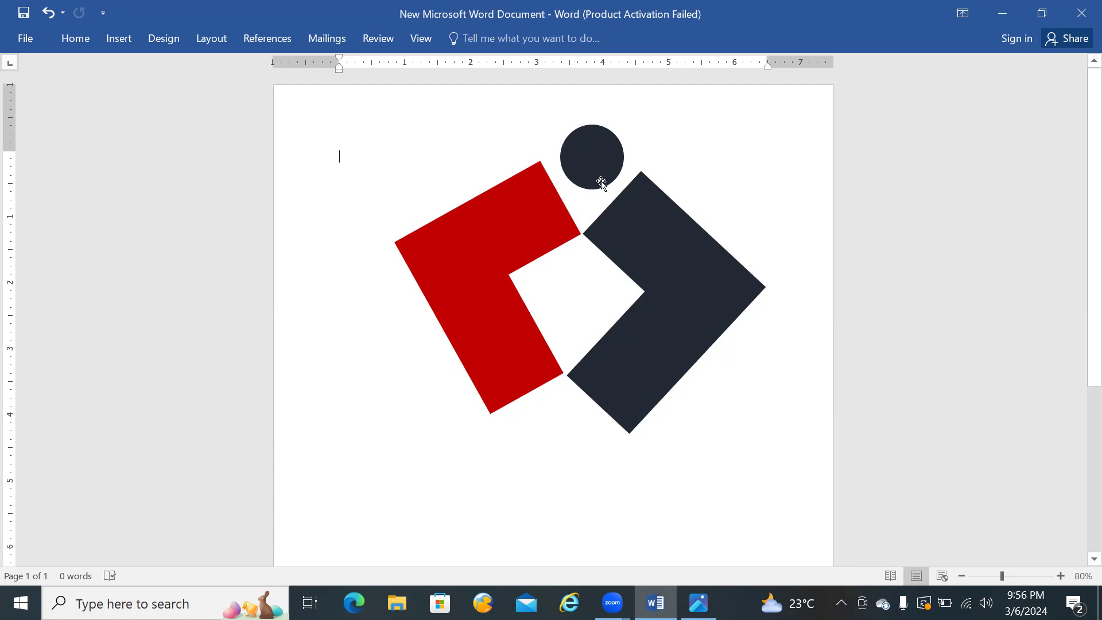
click(699, 603)
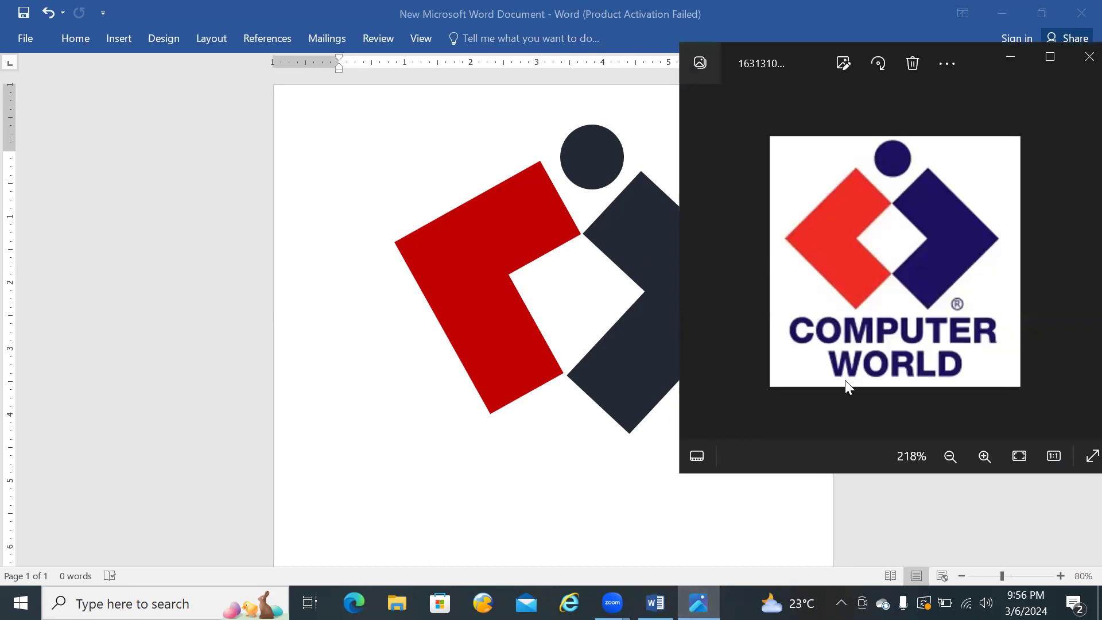
click(548, 497)
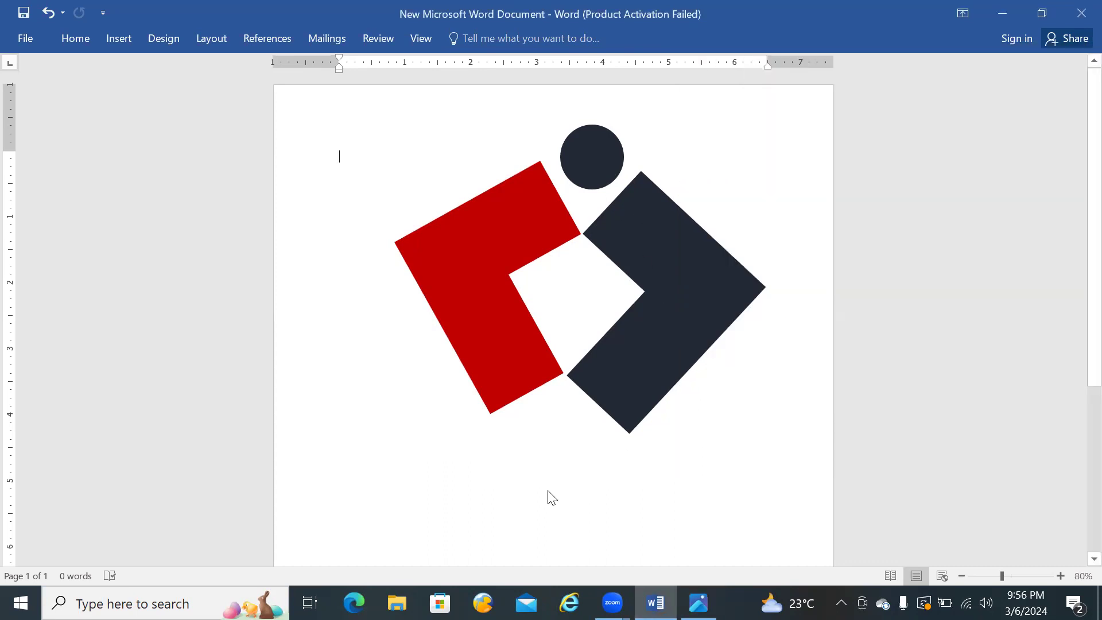
click(125, 39)
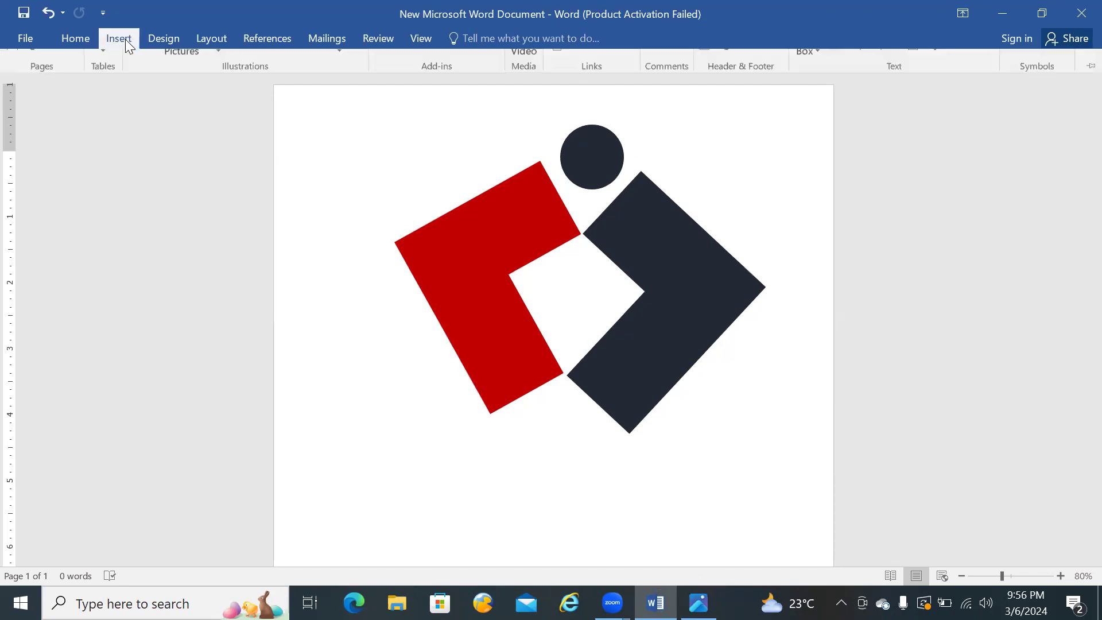
click(219, 100)
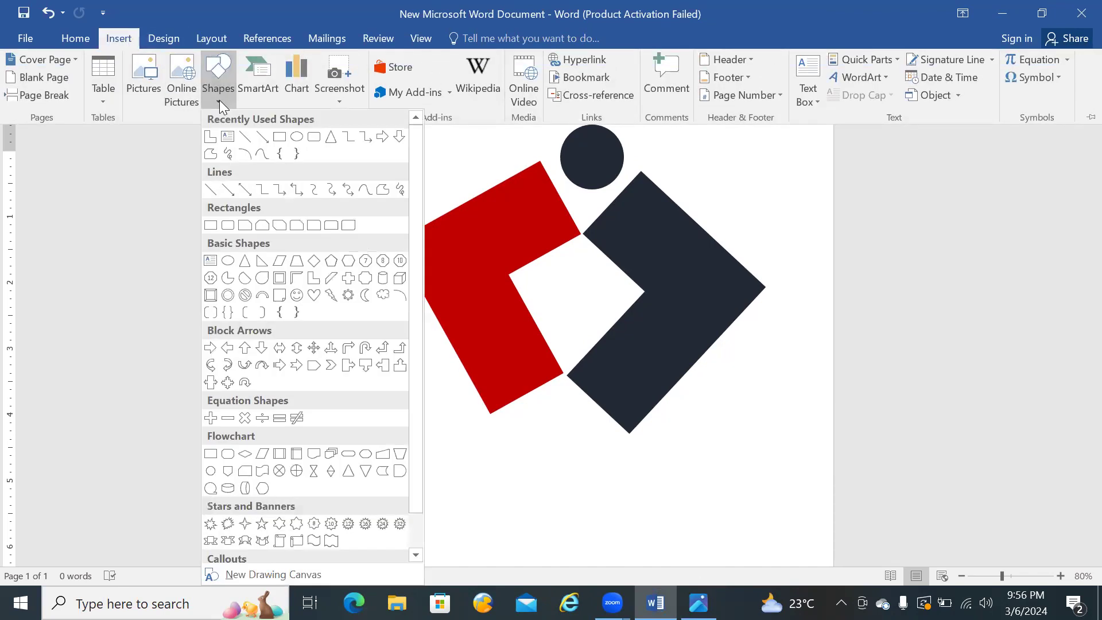
click(531, 141)
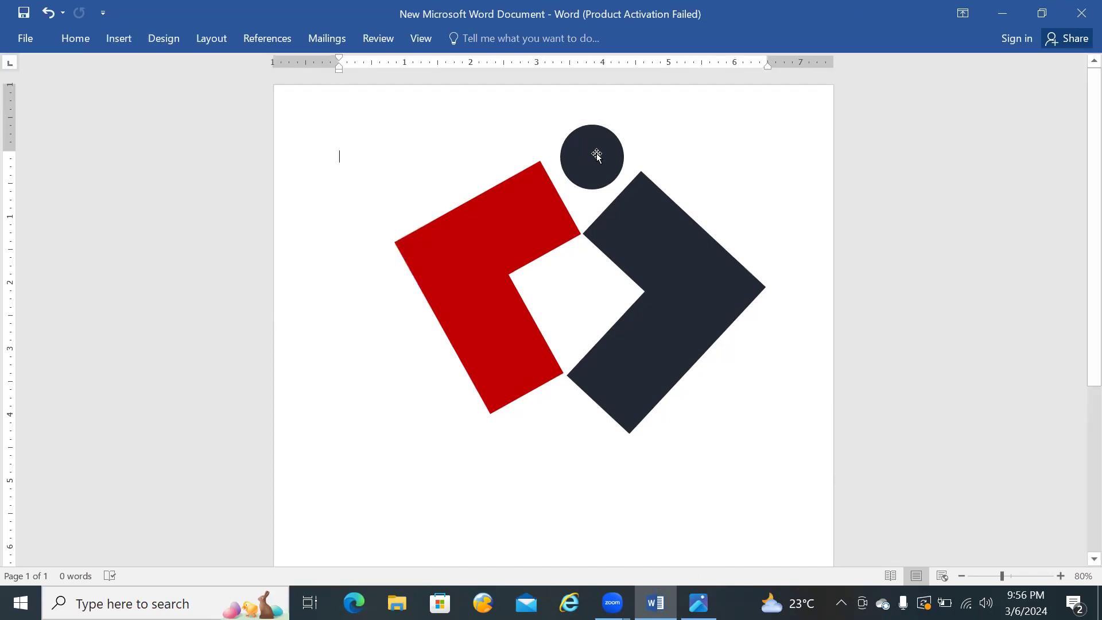
click(597, 155)
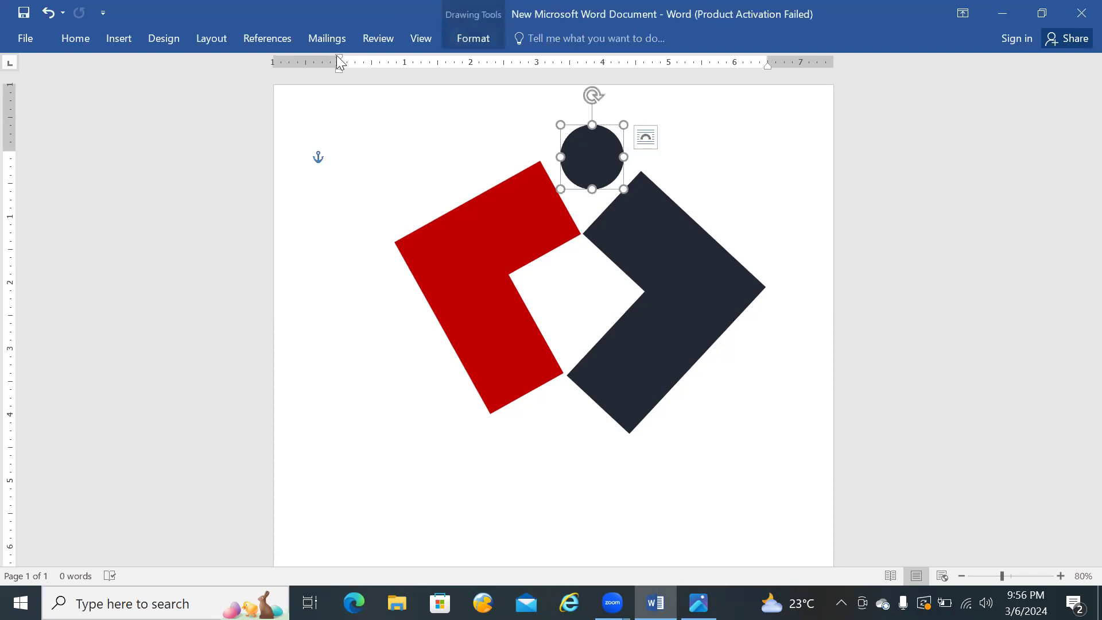
click(127, 37)
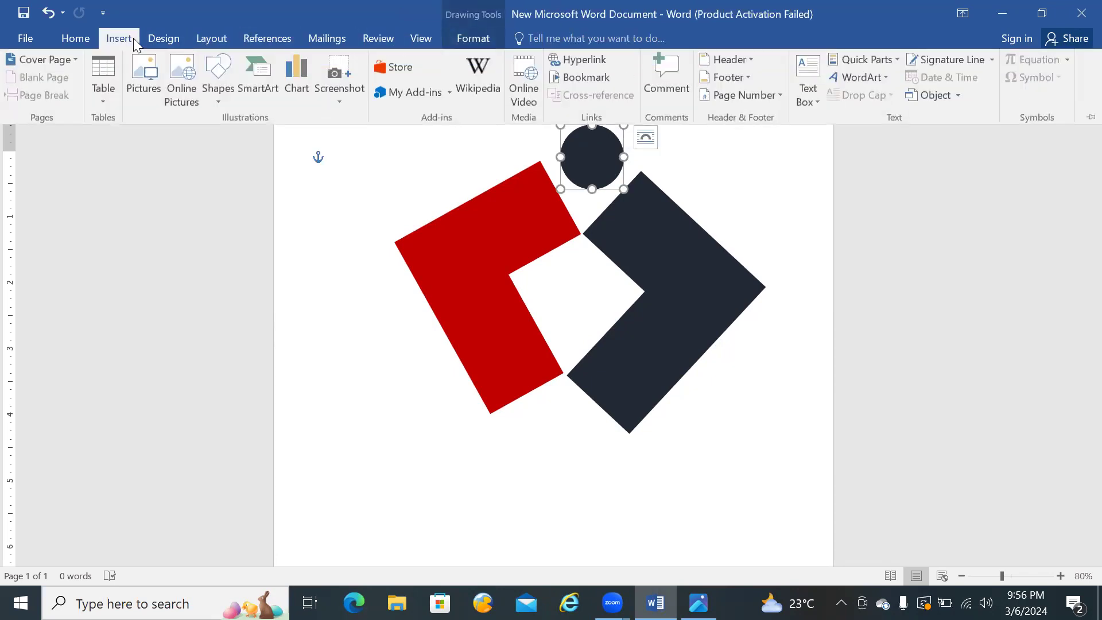
click(224, 95)
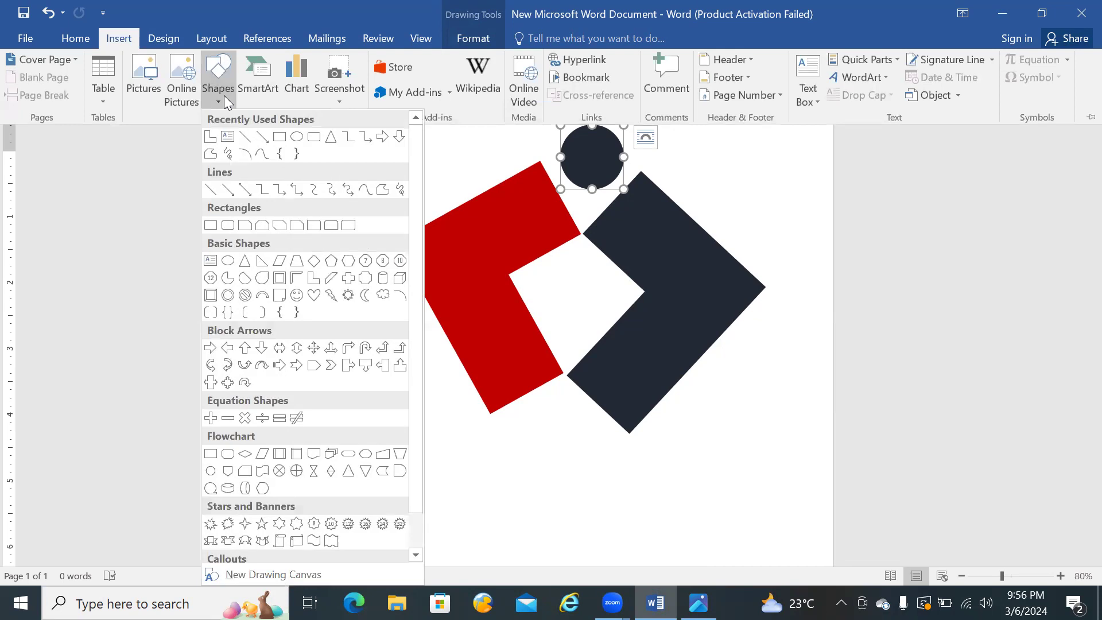
click(282, 169)
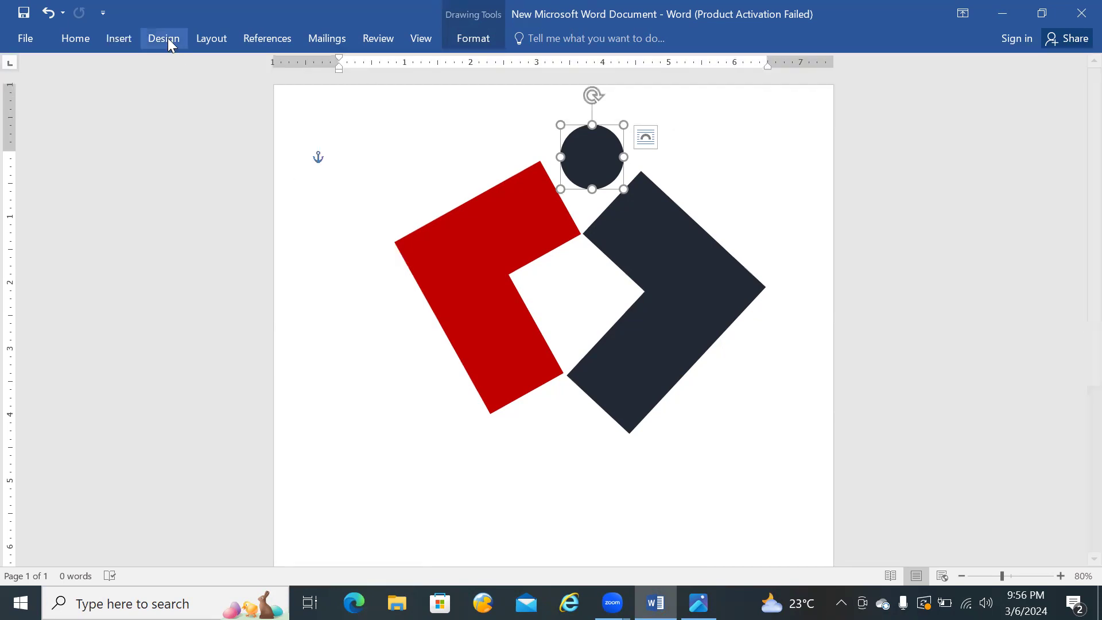
Step: Draw an oval below the two L-shapes and try to add the letter R as text inside it
click(124, 39)
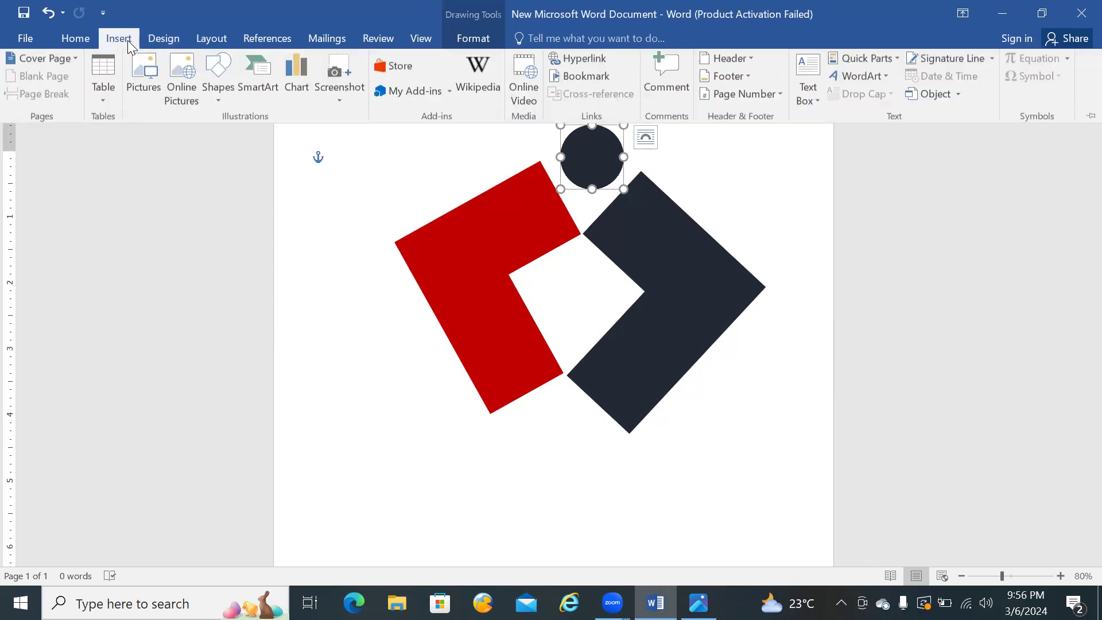
click(218, 94)
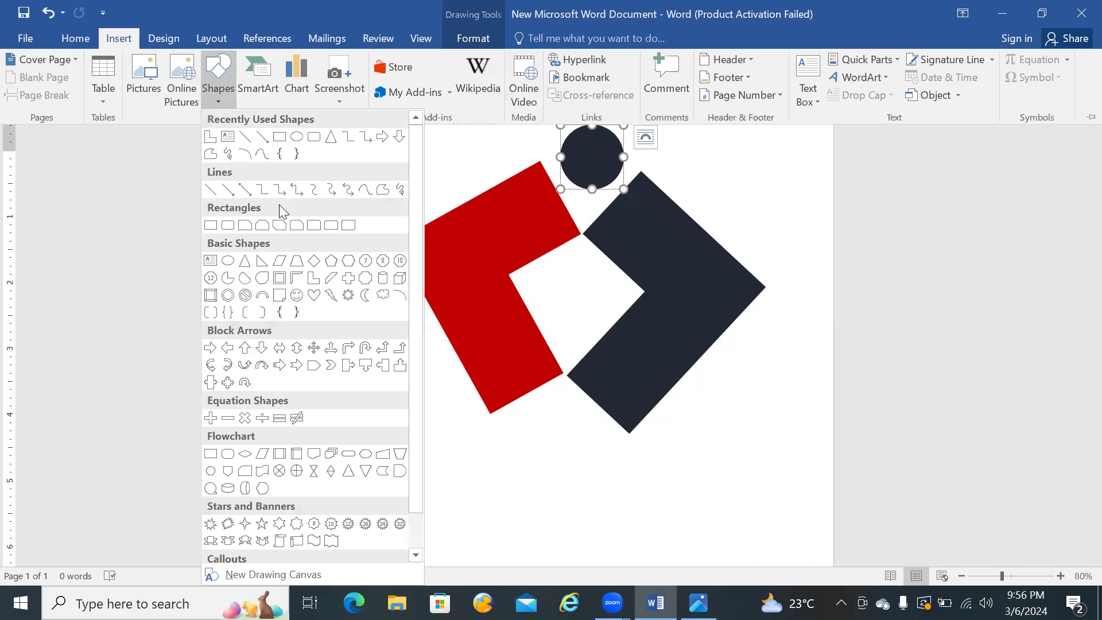
click(297, 137)
drag(518, 481, 601, 555)
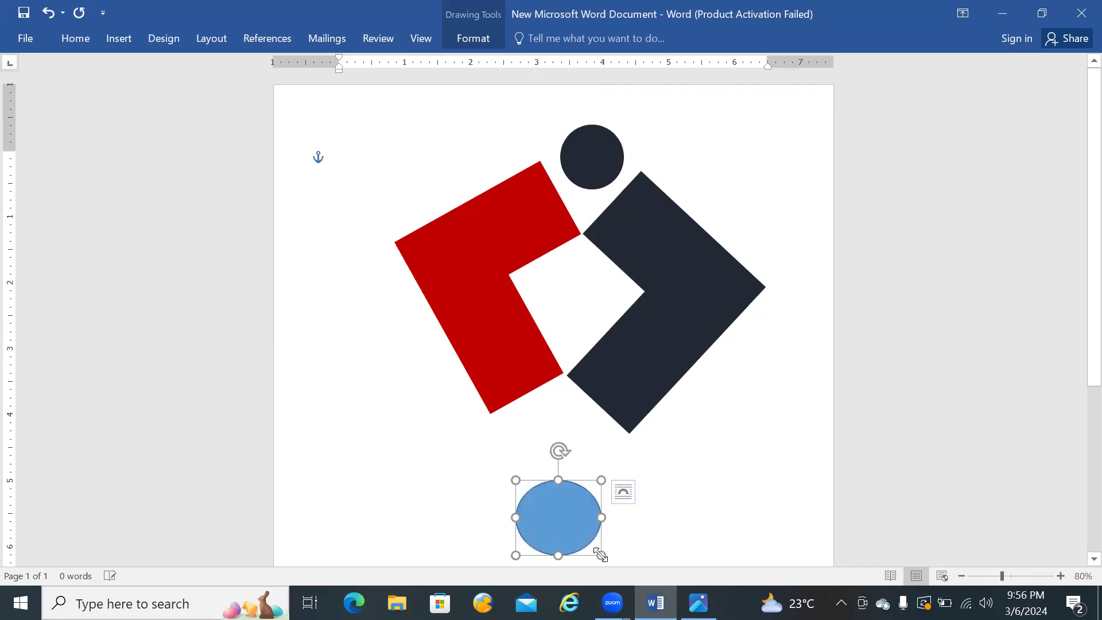
right_click(543, 517)
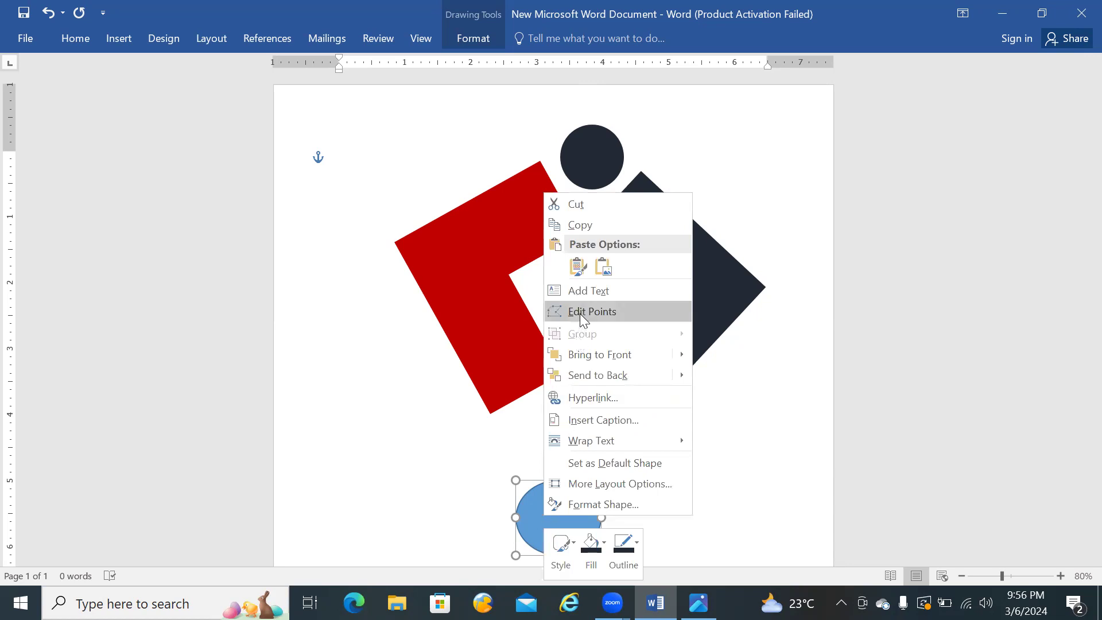
click(581, 291)
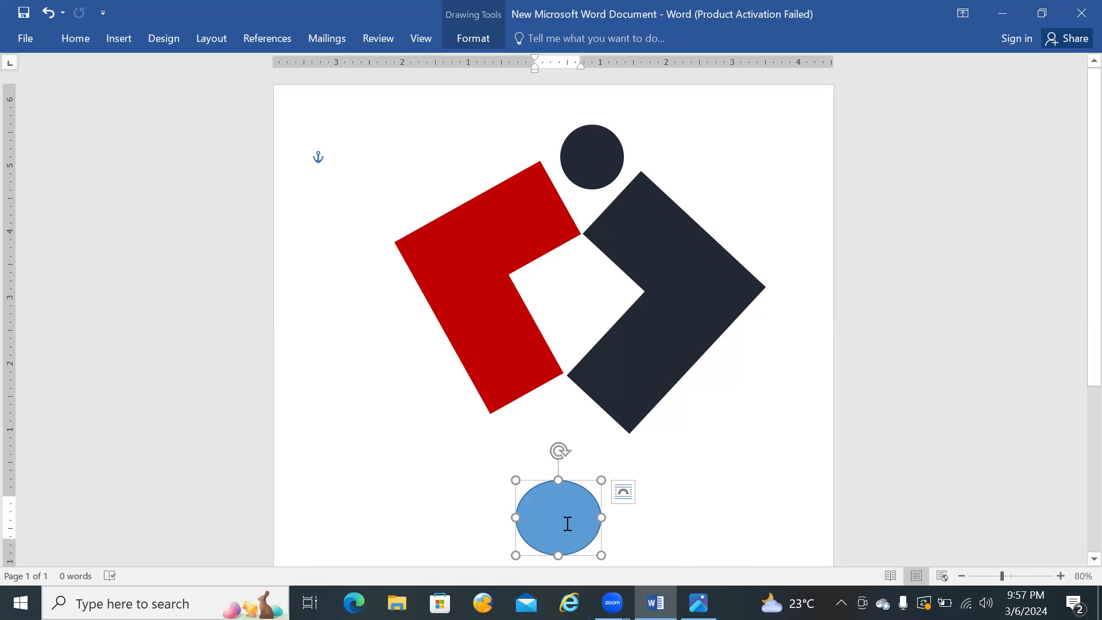
text(R)
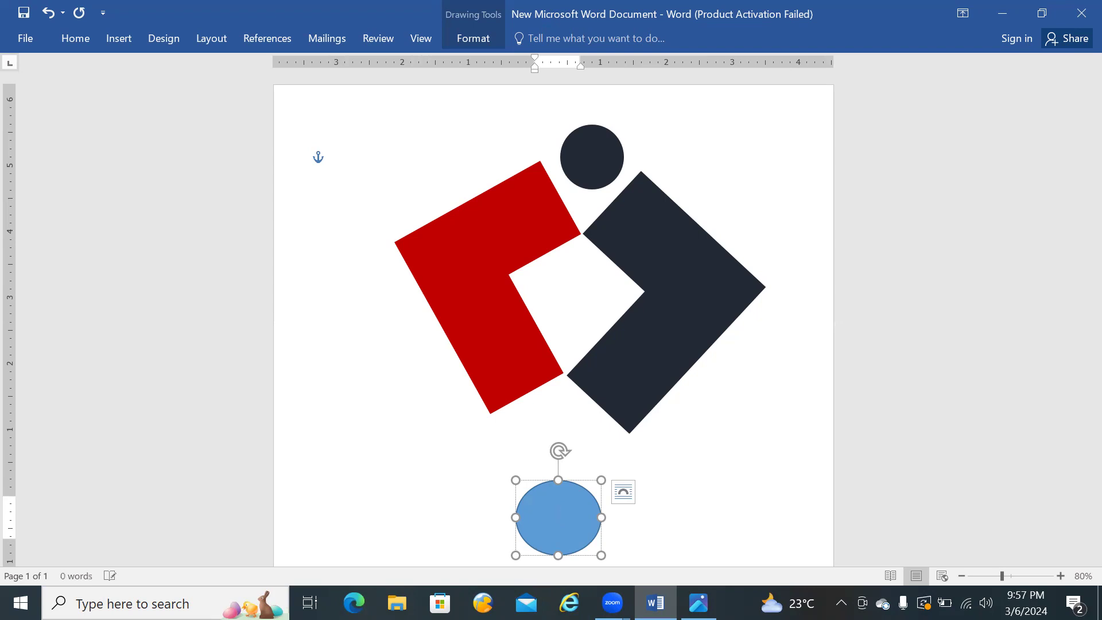
Step: Insert WordArt in the plain black style over the blue oval with the text R
click(128, 38)
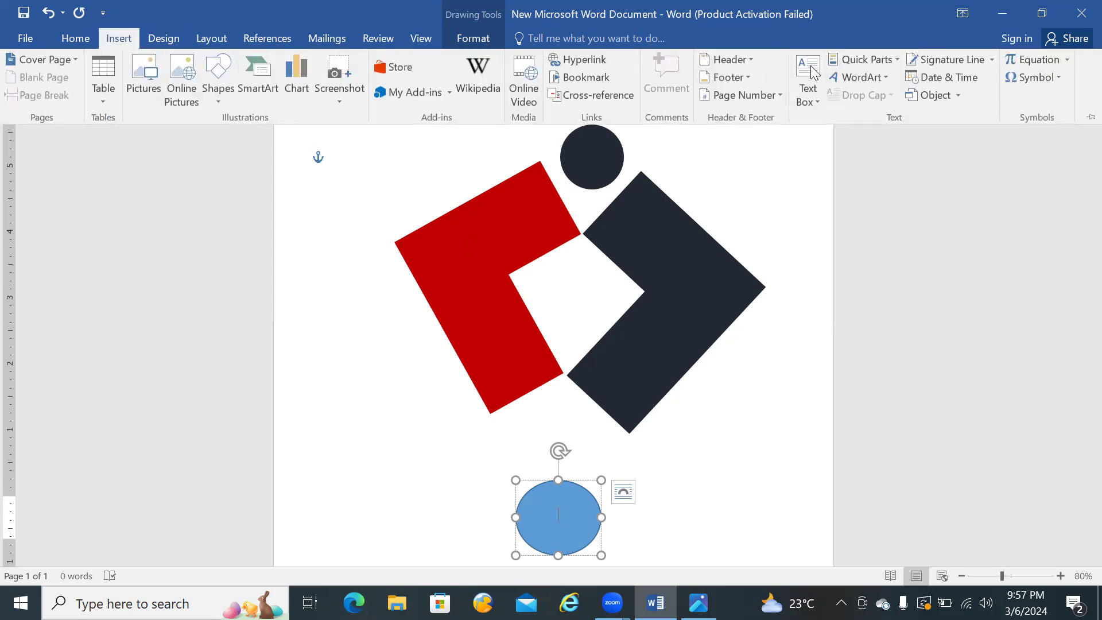
click(888, 82)
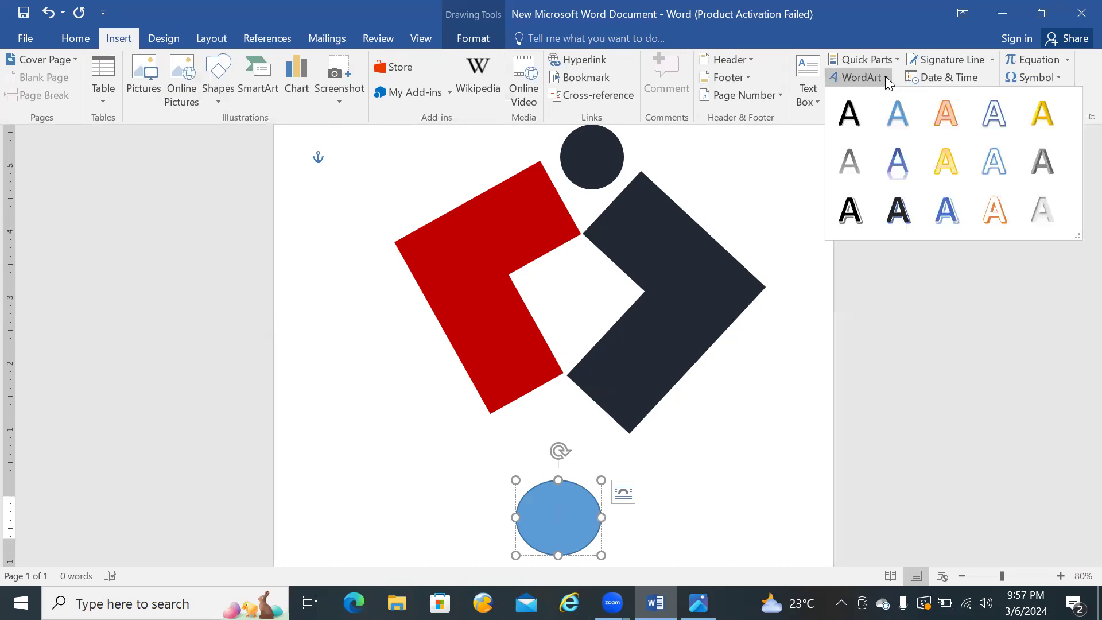
click(849, 112)
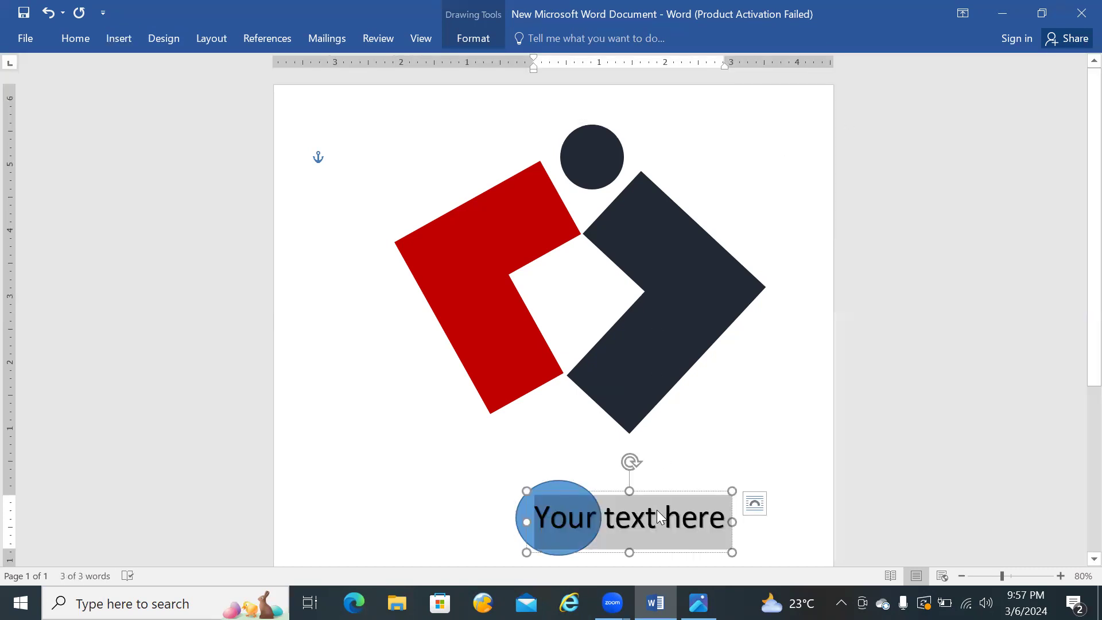
text(R)
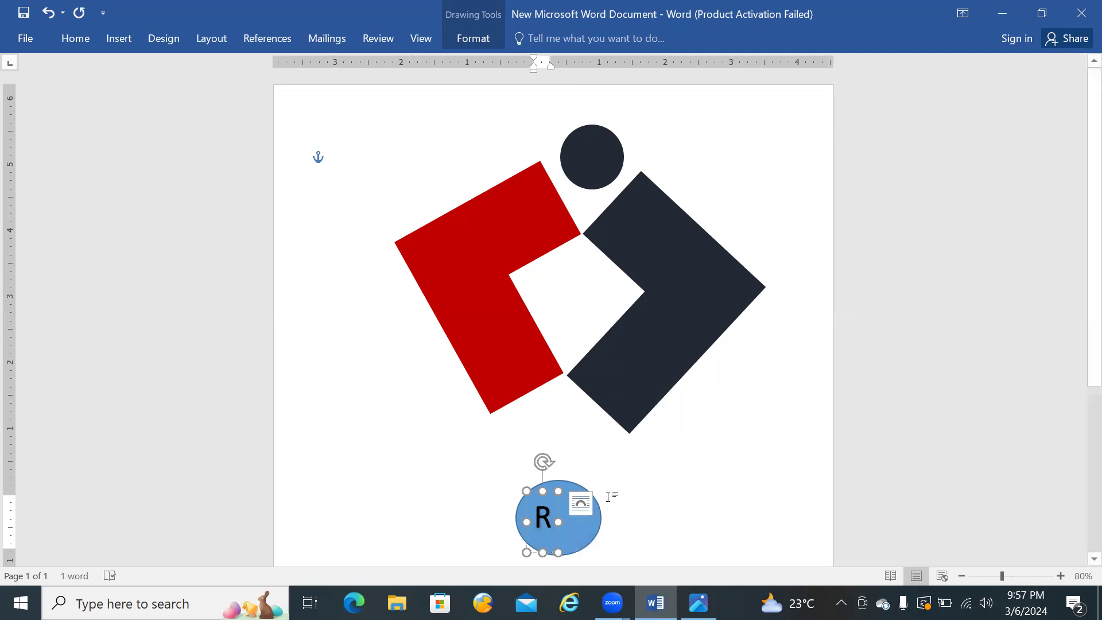
Step: Enlarge the R WordArt's box in width and height so the letter sits near the oval's centre, checking the reference logo
click(622, 467)
click(543, 517)
click(586, 463)
click(543, 515)
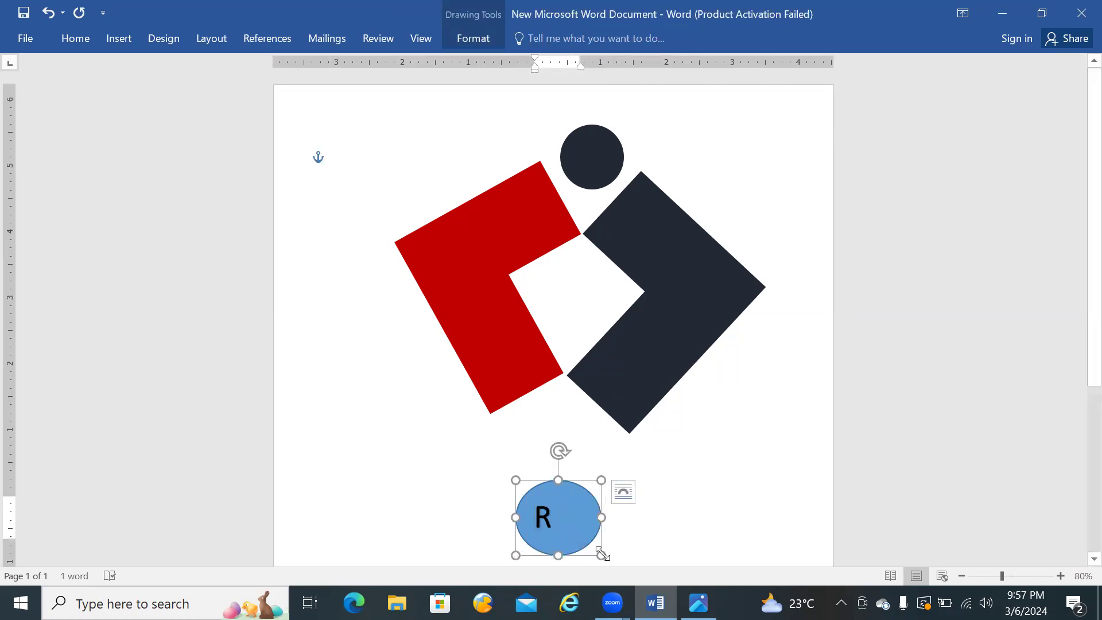
click(544, 518)
drag(558, 553, 586, 559)
click(699, 602)
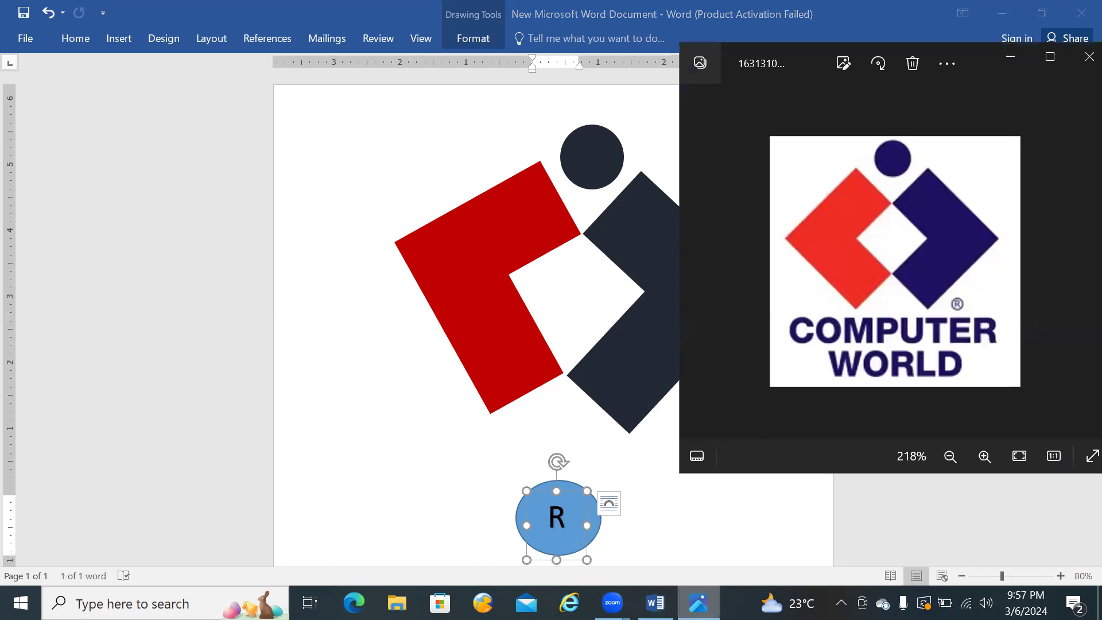
click(698, 603)
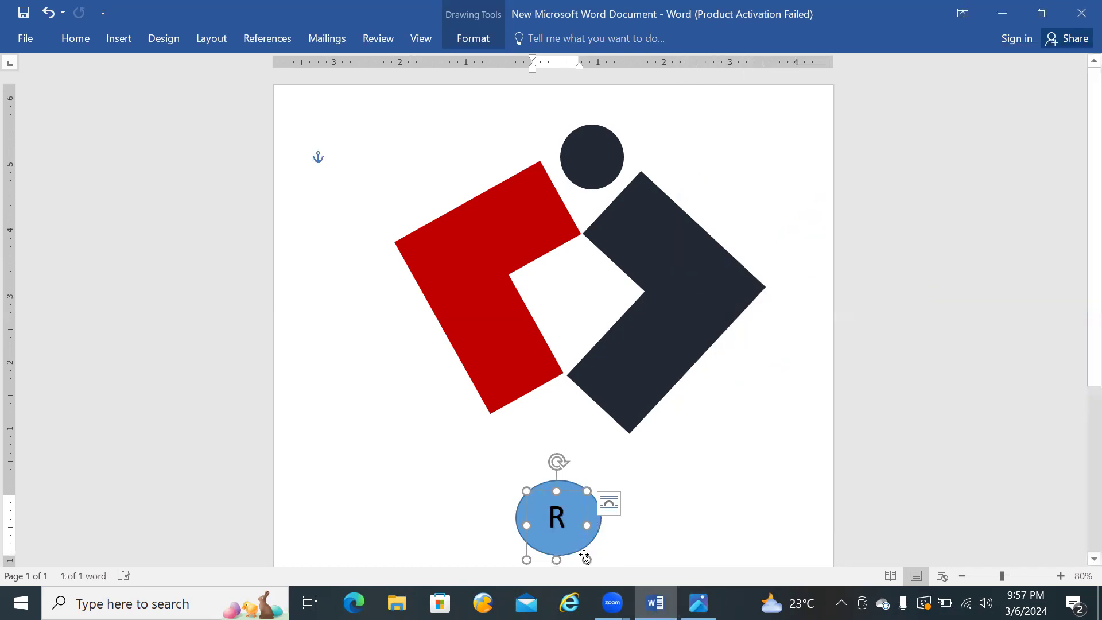
drag(586, 560, 598, 445)
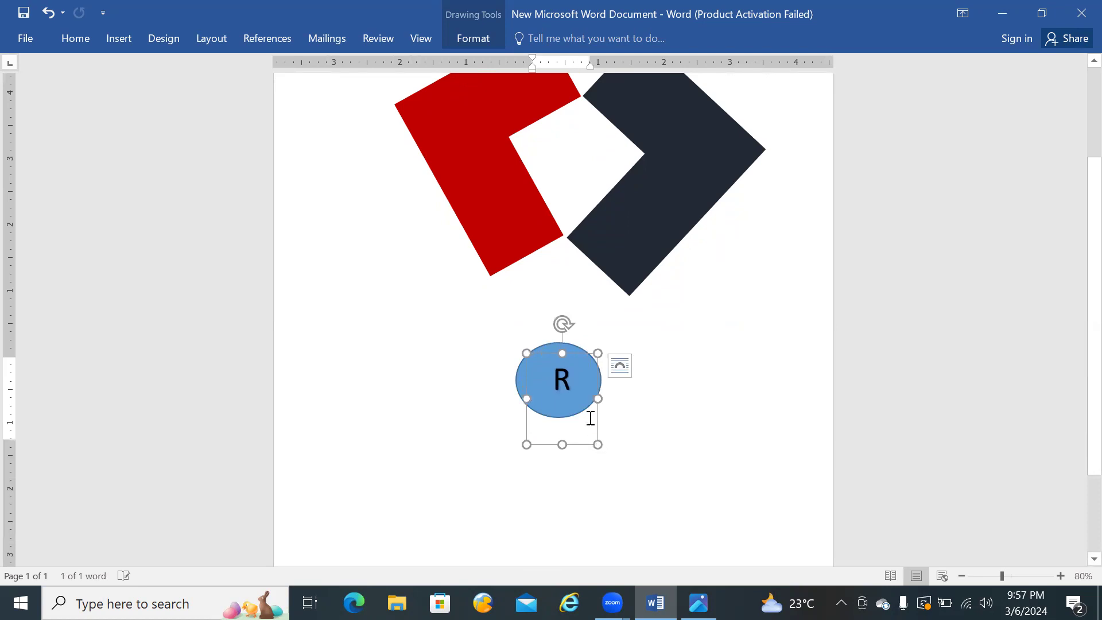
Step: Set the font size of the letter R in the WordArt to 48
double_click(580, 378)
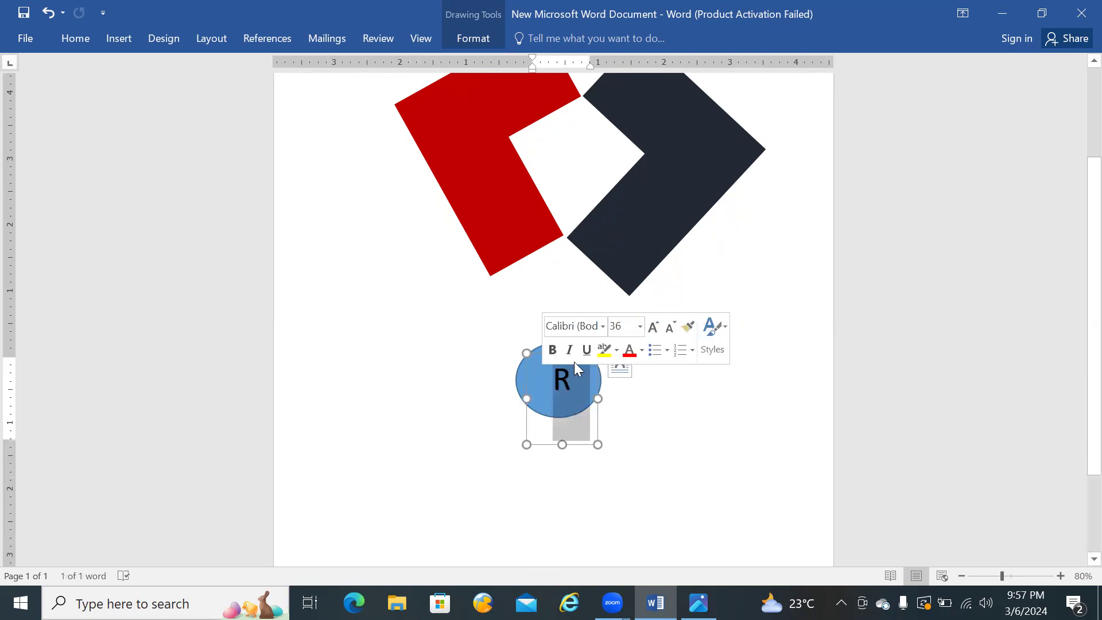
click(640, 327)
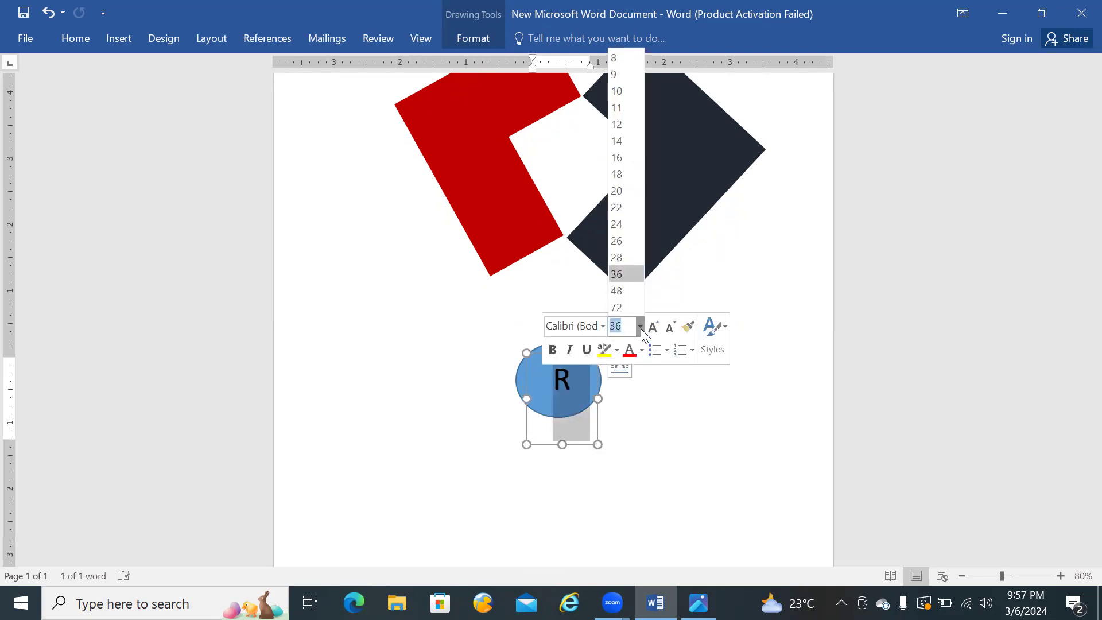
click(623, 289)
click(649, 417)
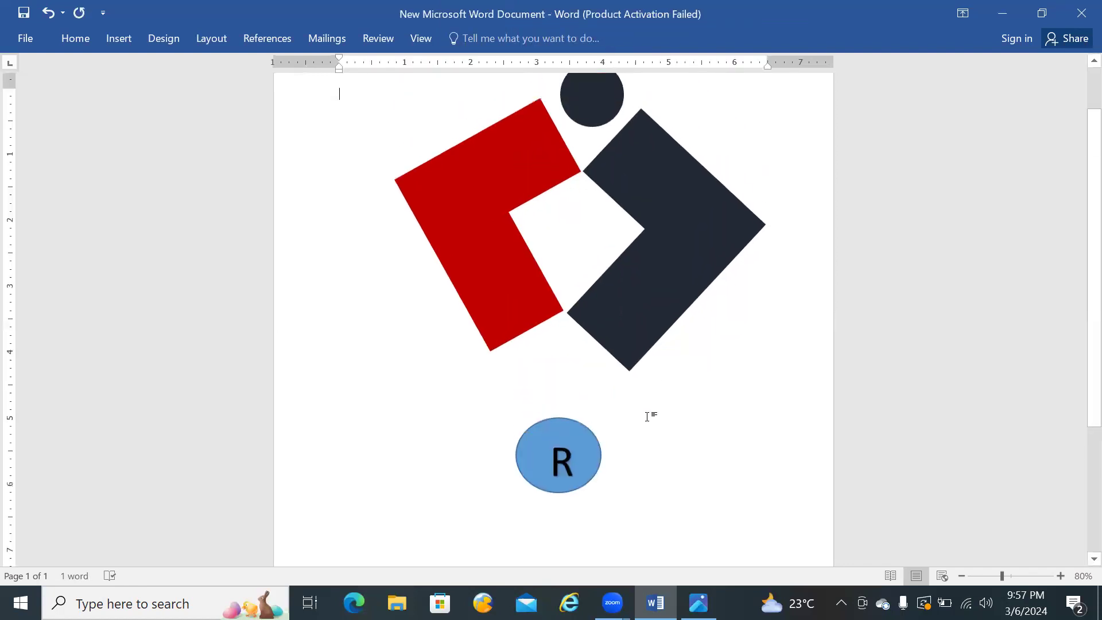
click(591, 469)
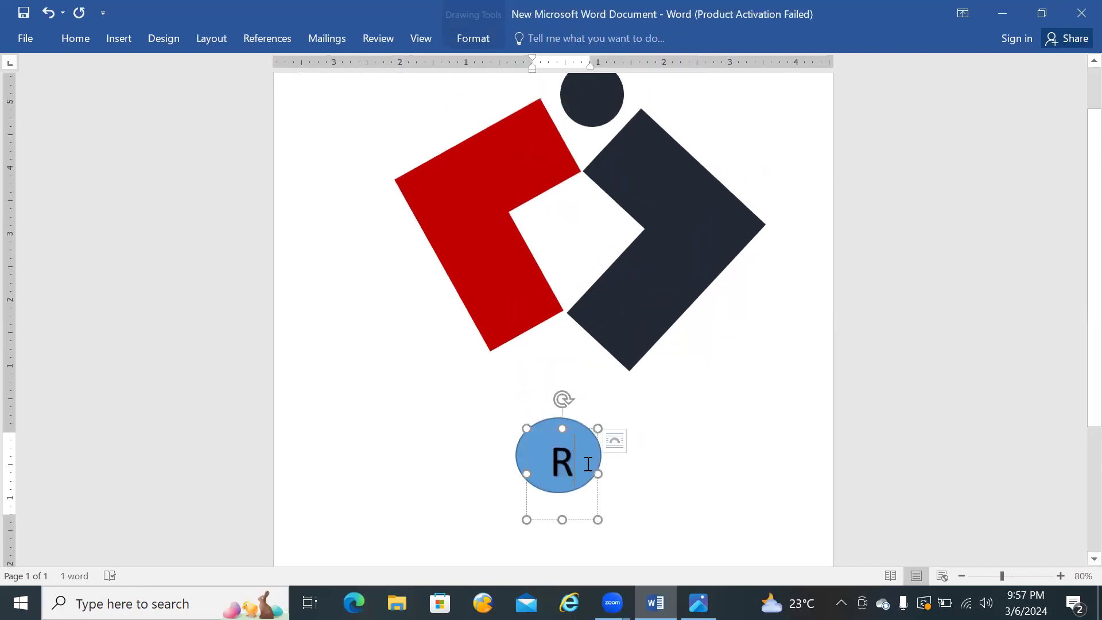
Step: Move the blue oval behind the letter R and shrink it into a small circle closely surrounding the letter
click(640, 456)
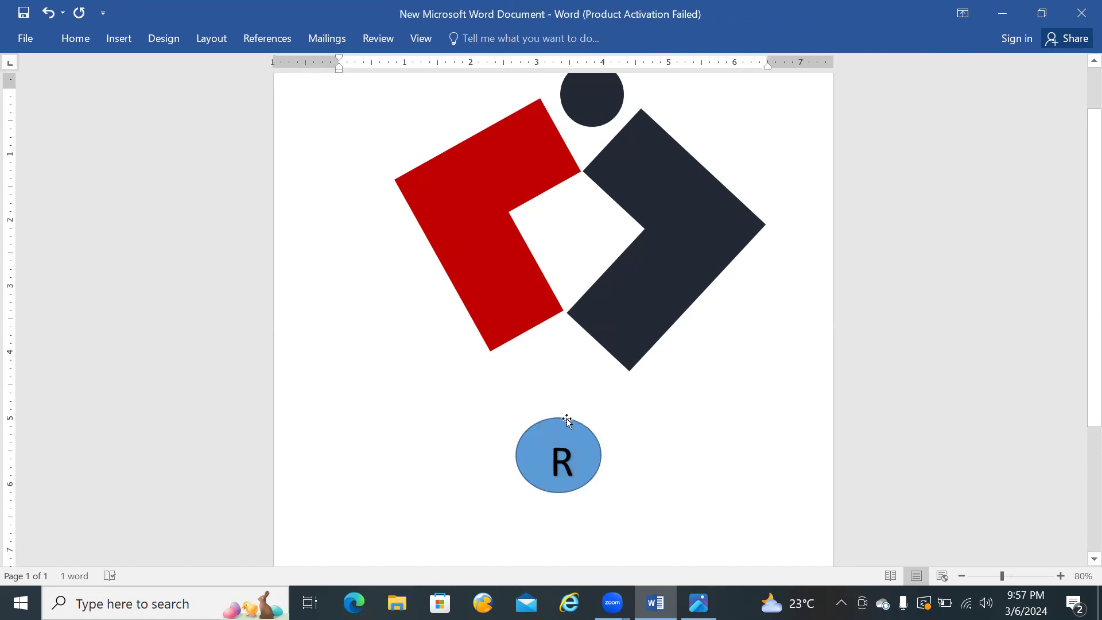
click(566, 419)
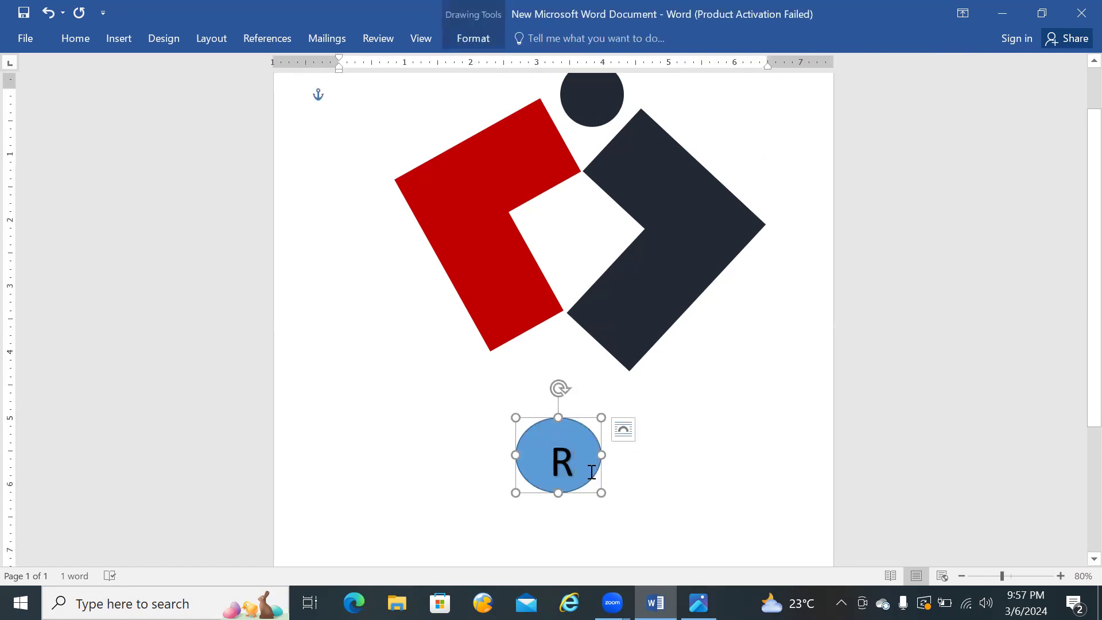
drag(602, 451, 605, 452)
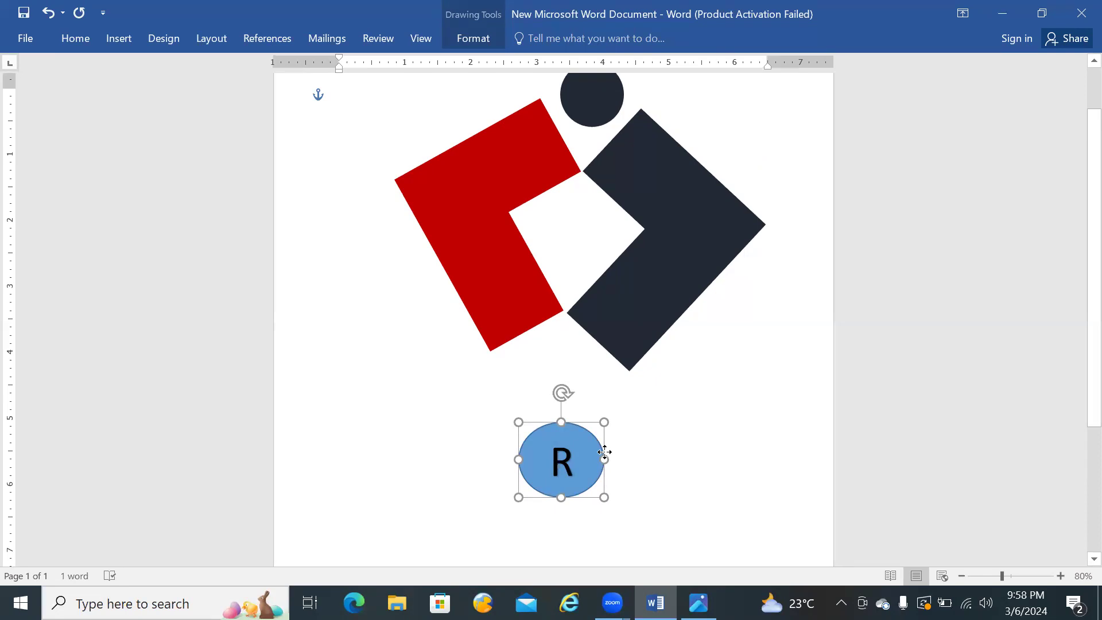
drag(603, 496, 587, 490)
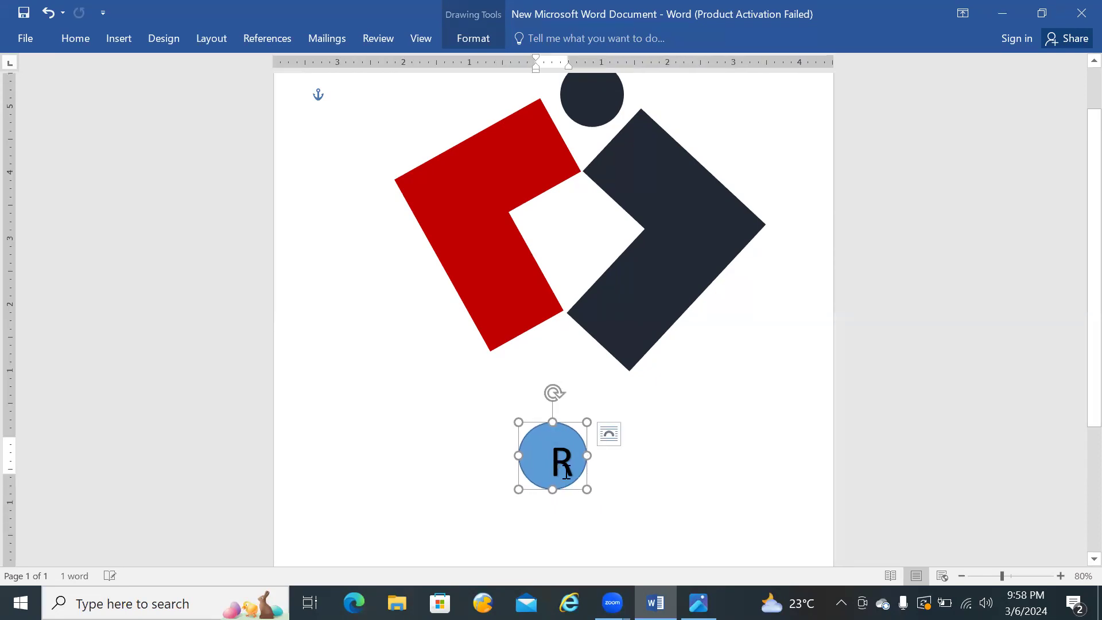
drag(529, 424, 542, 440)
drag(588, 491, 581, 484)
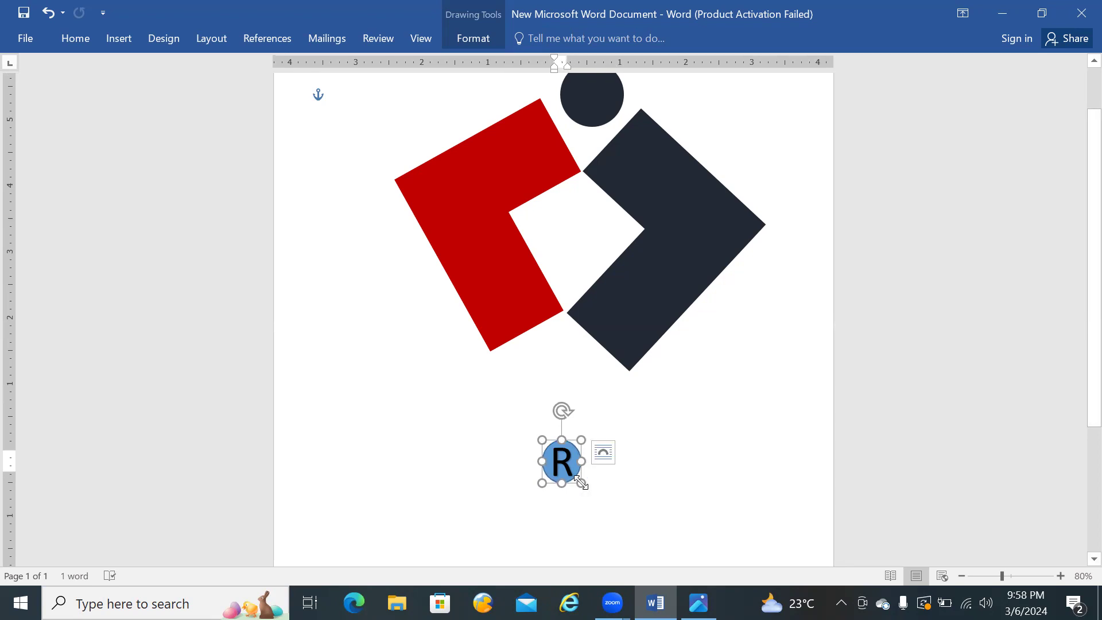
drag(582, 440, 581, 441)
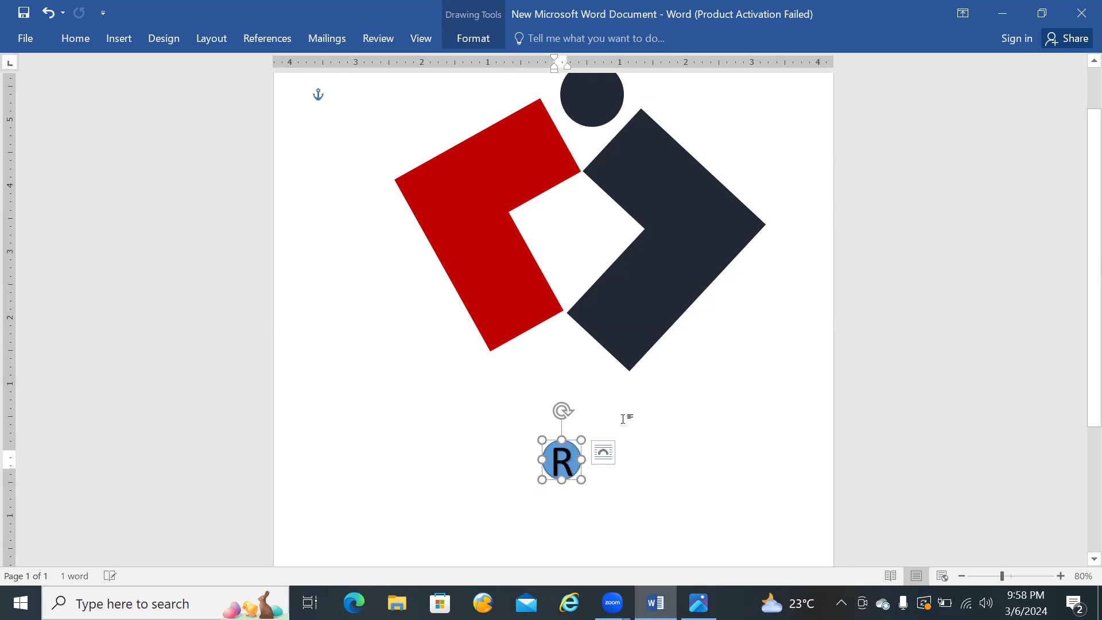
Step: Fine-tune the blue circle around the R to about 0.5 inch high and 0.53 inch wide
ctrl+scroll(633, 408, up, 11)
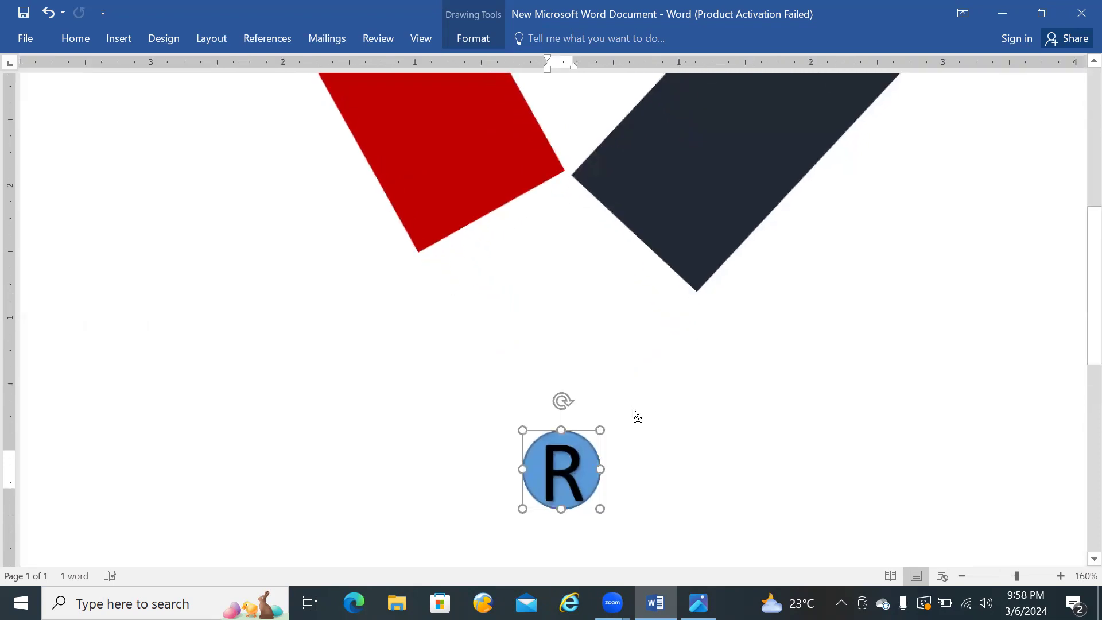
ctrl+scroll(633, 408, up, 2)
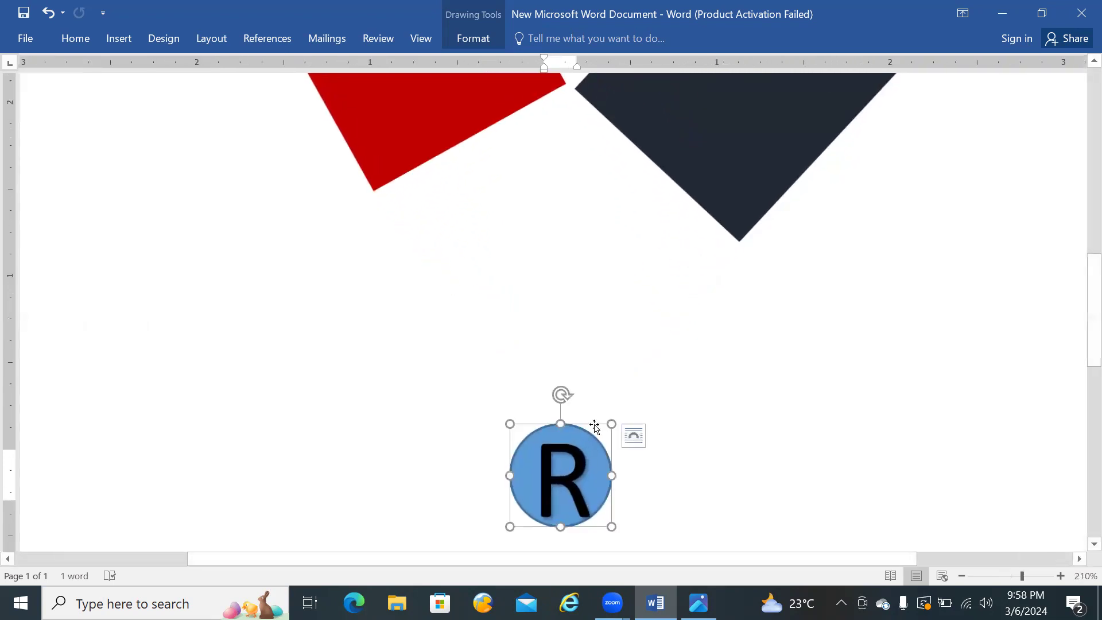
drag(611, 422, 608, 439)
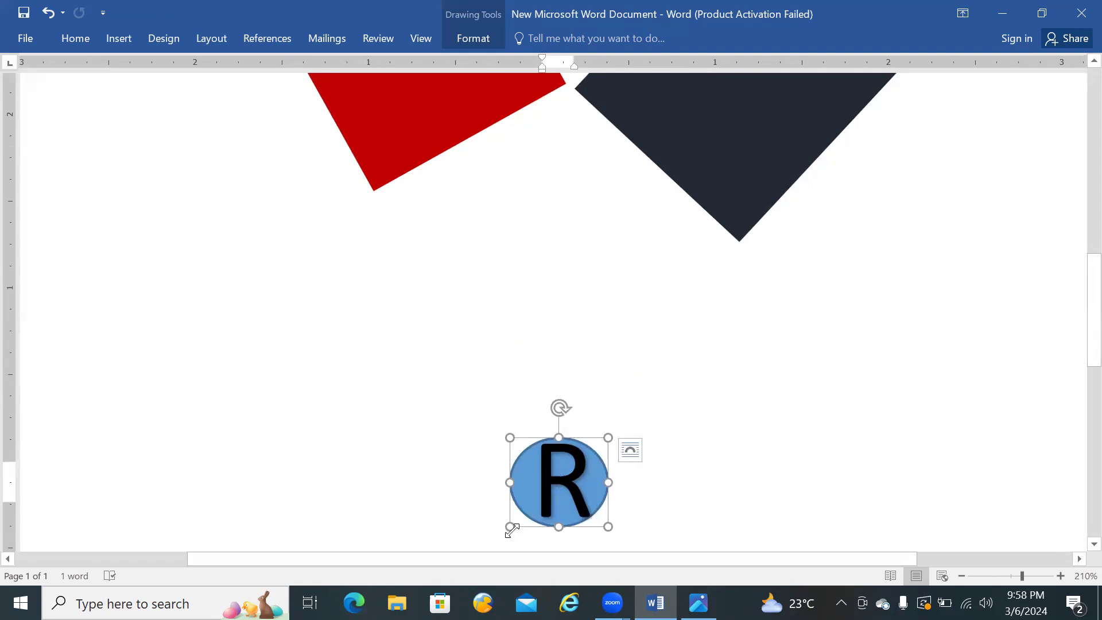
drag(511, 527, 516, 523)
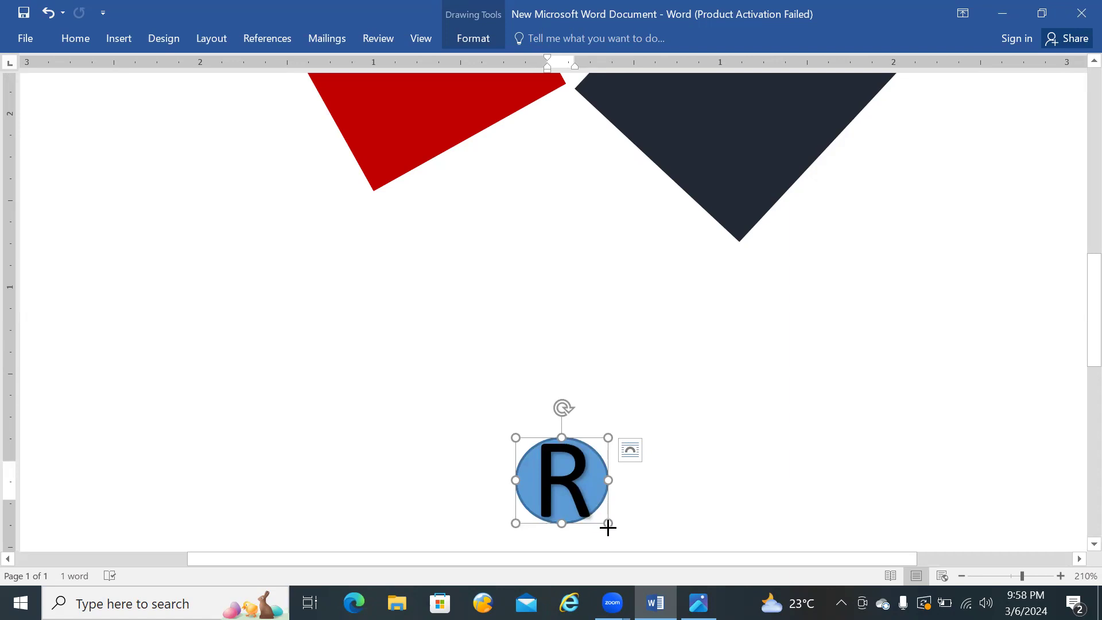
drag(608, 527, 609, 529)
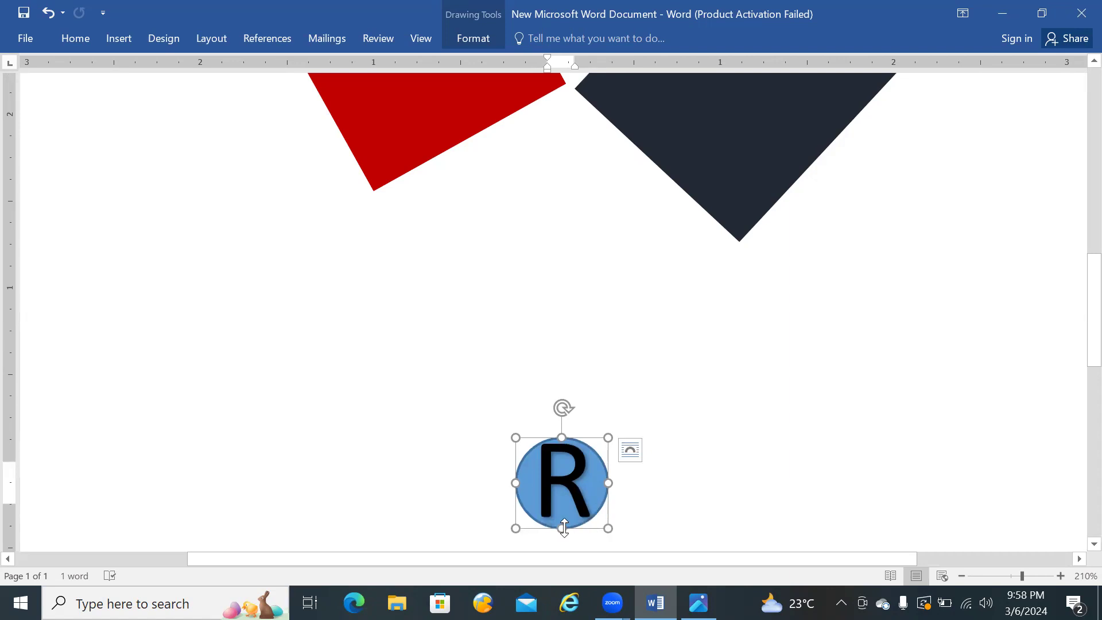
drag(563, 528, 566, 524)
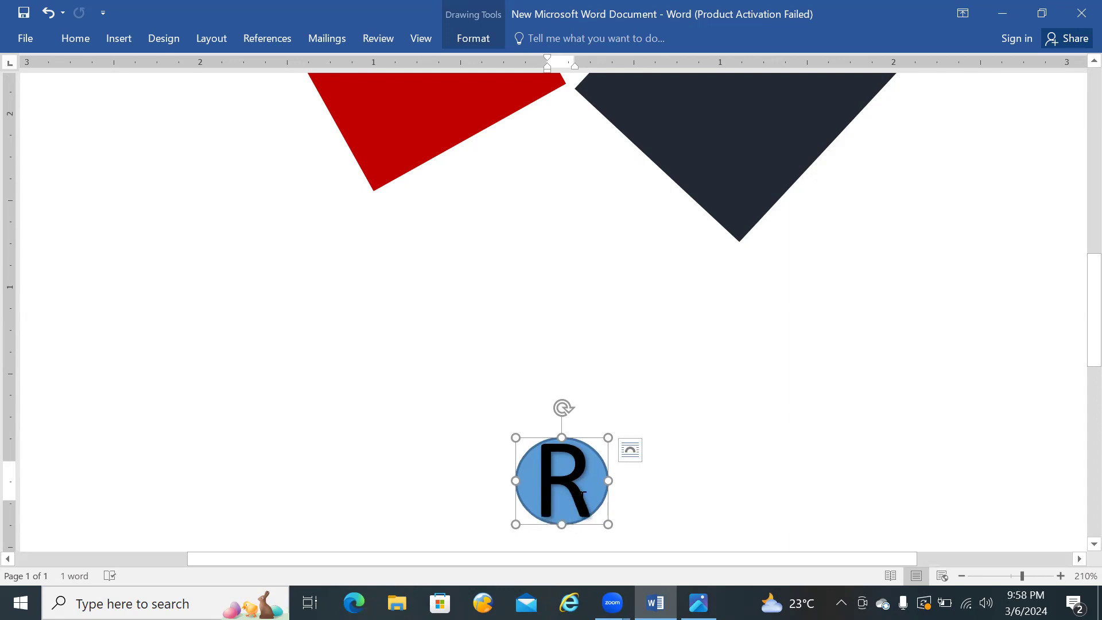
click(700, 468)
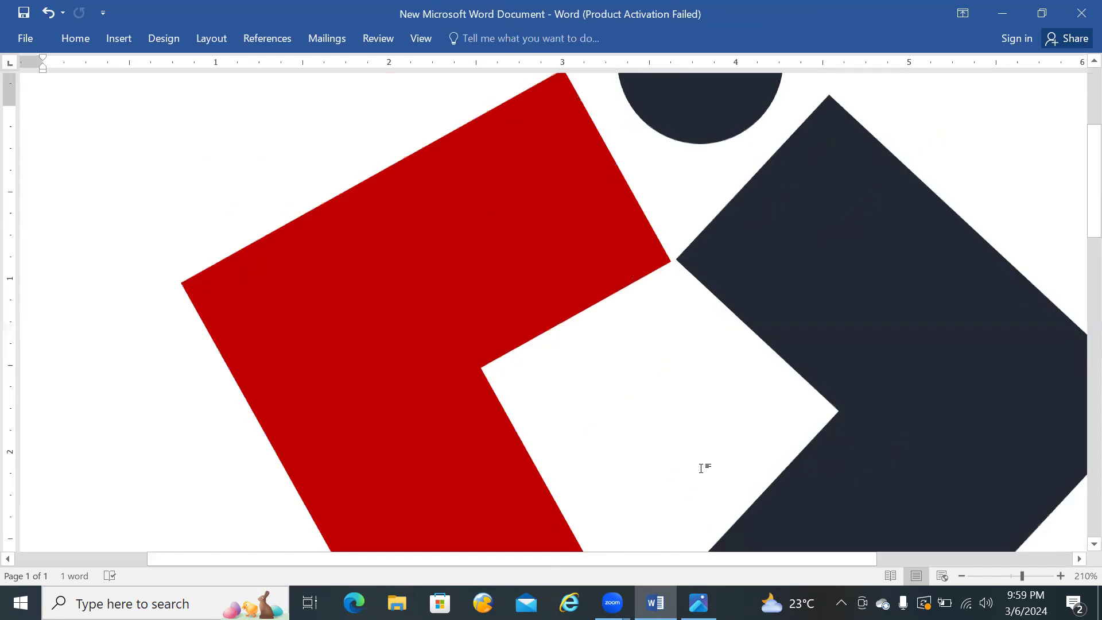
scroll(701, 467, down, 1)
scroll(809, 370, down, 2)
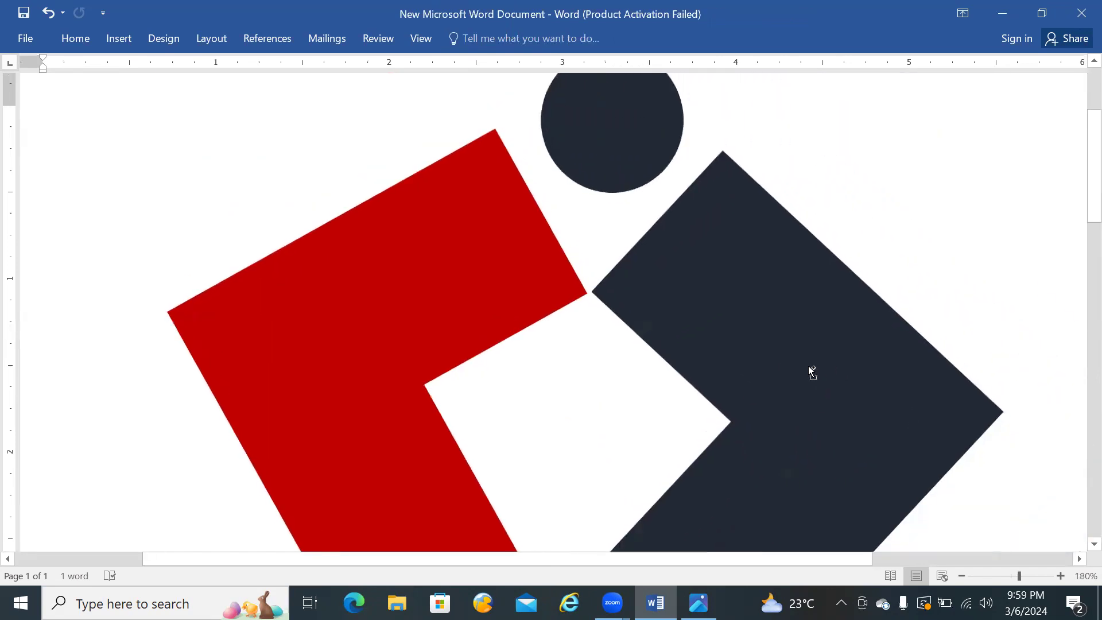
scroll(809, 369, down, 10)
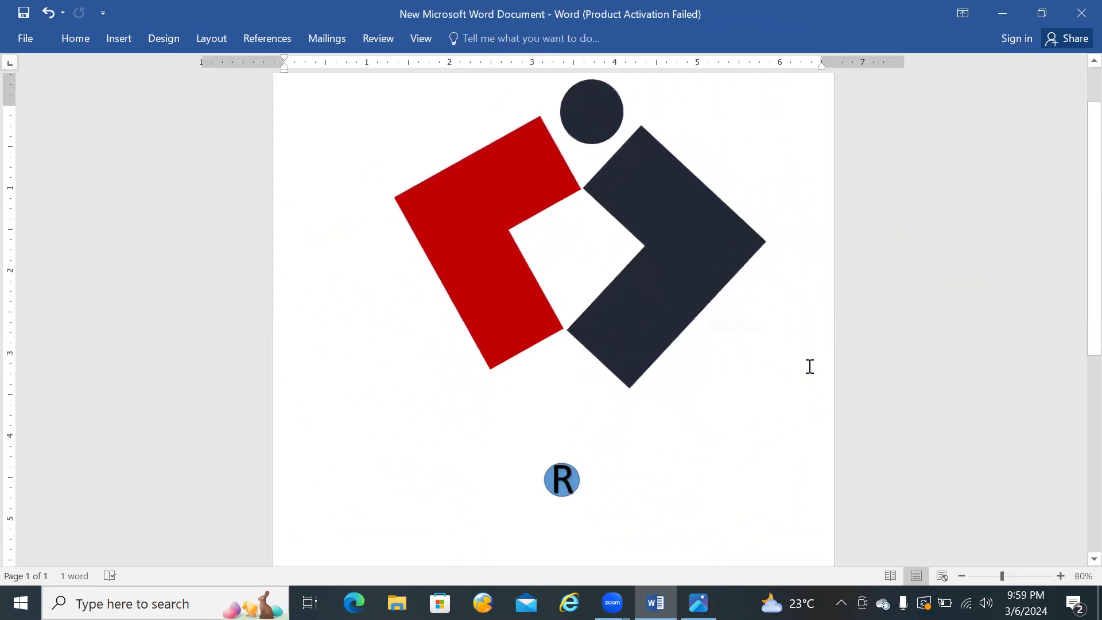
click(581, 478)
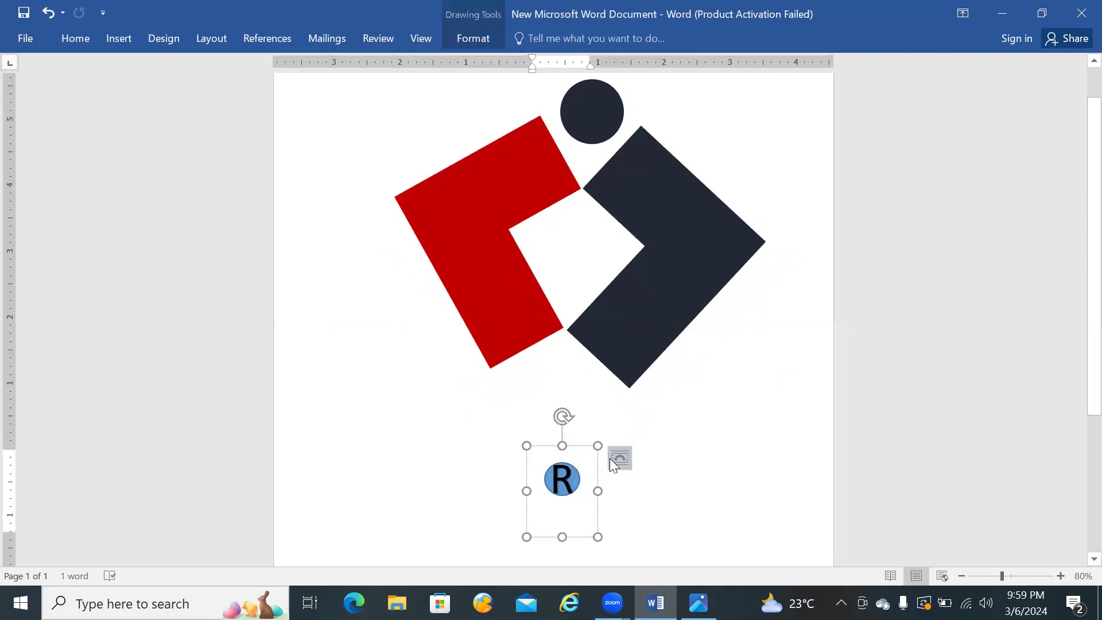
click(590, 448)
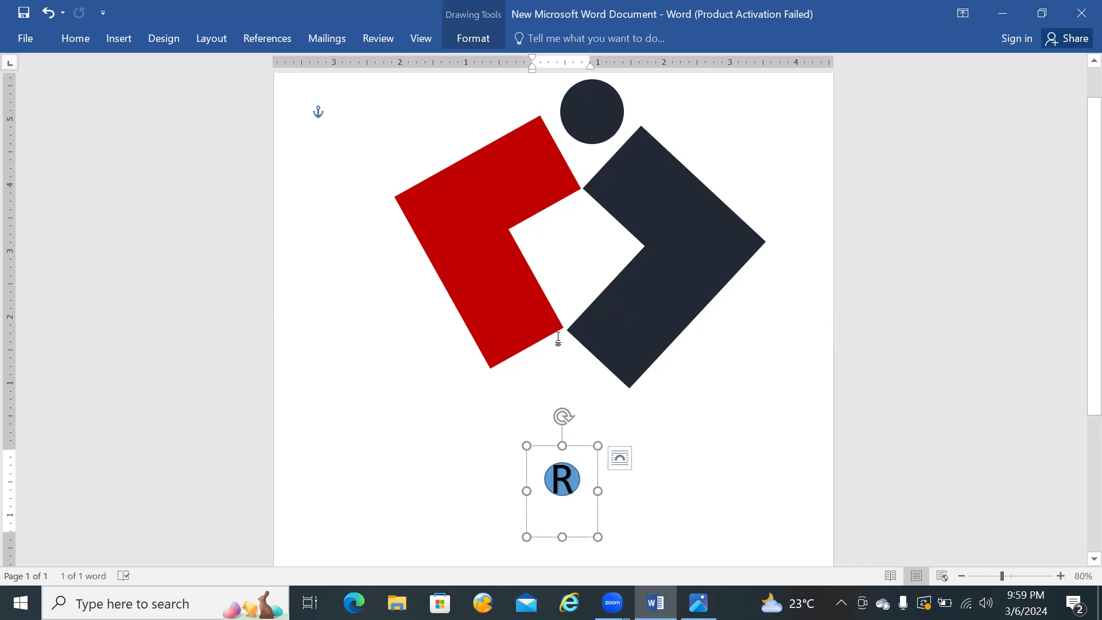
click(472, 39)
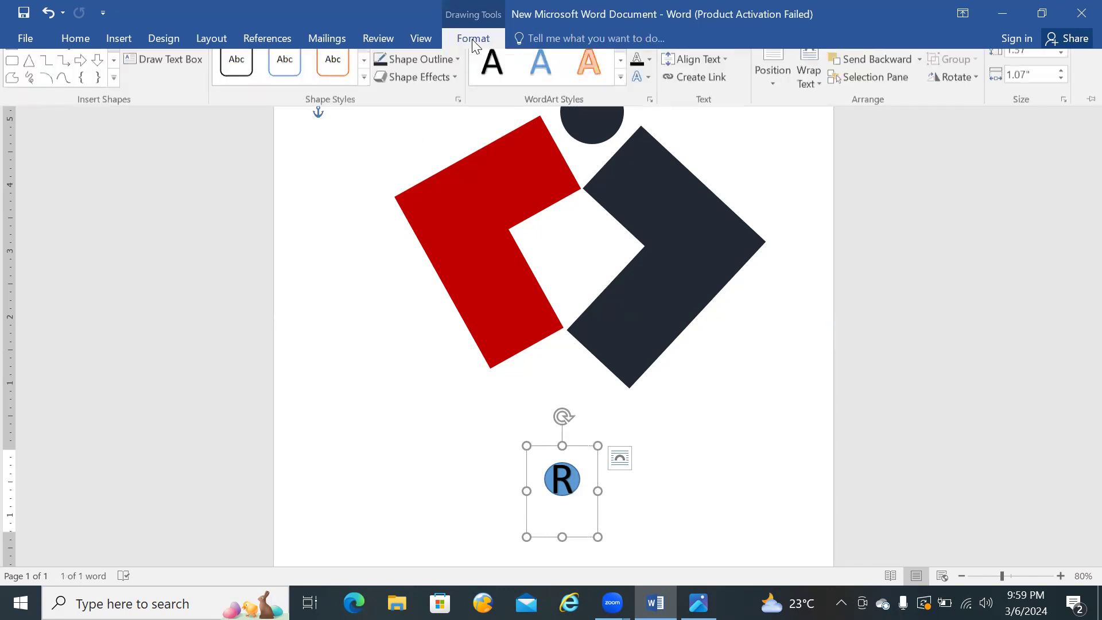
click(636, 64)
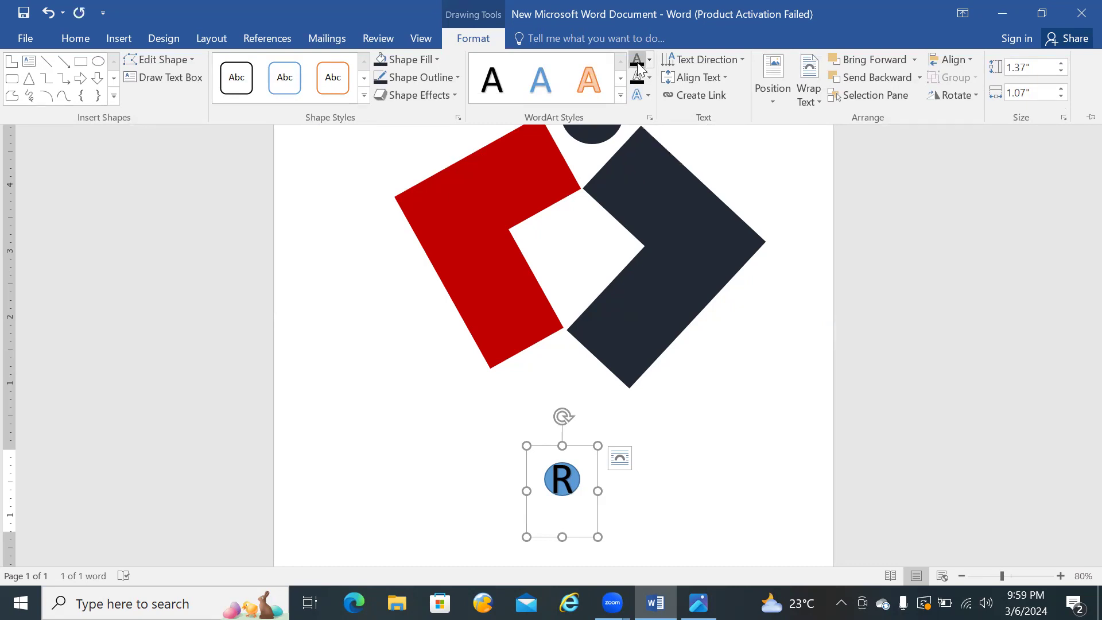
click(649, 78)
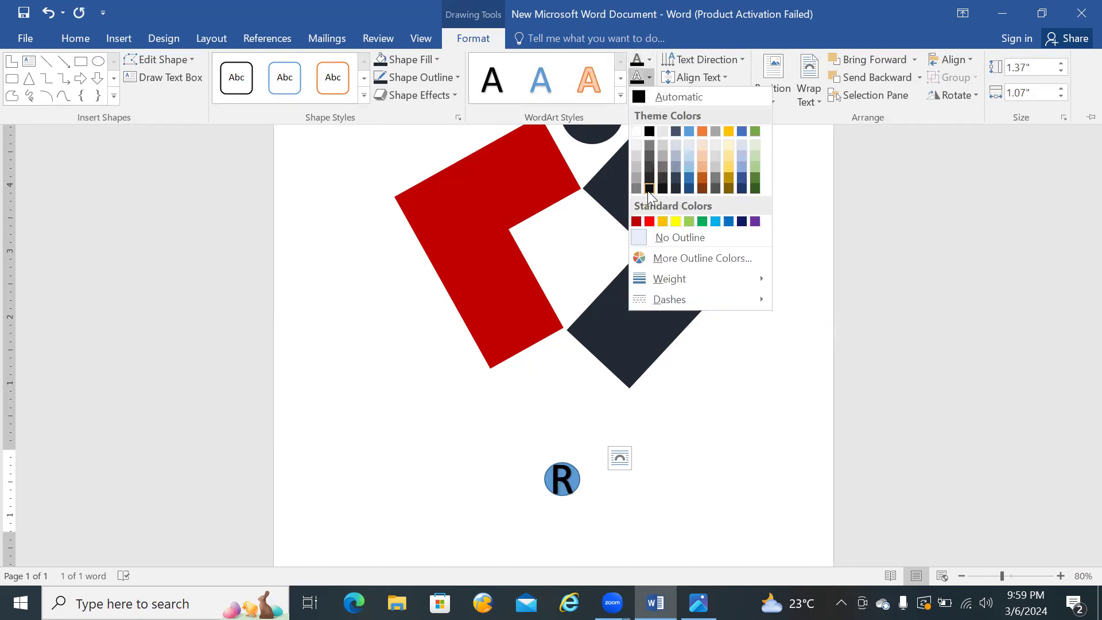
click(600, 136)
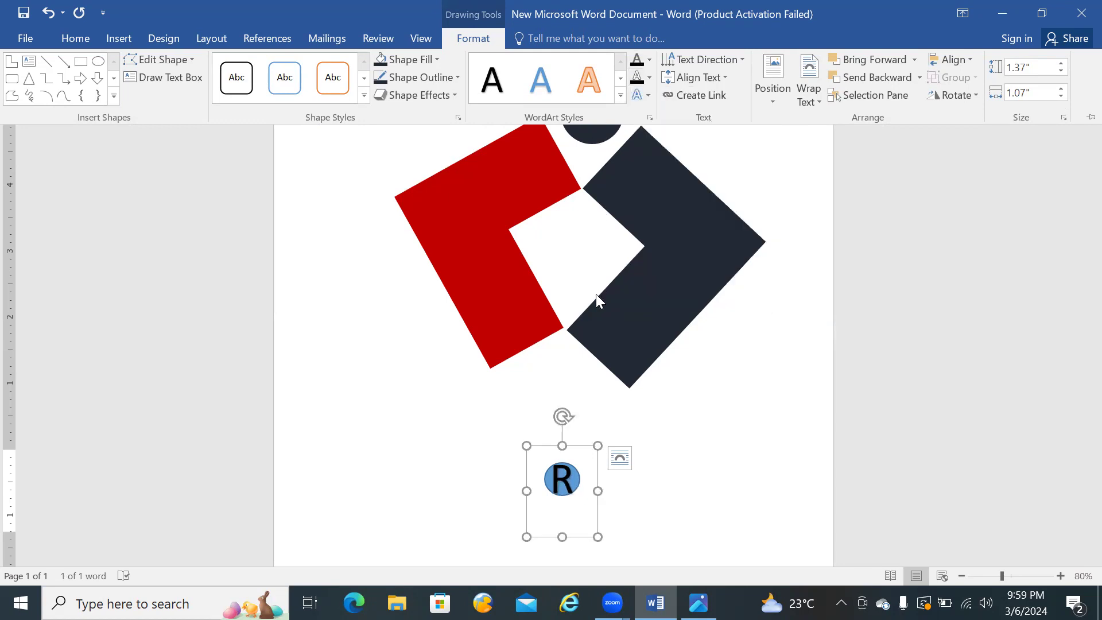
click(686, 483)
click(663, 470)
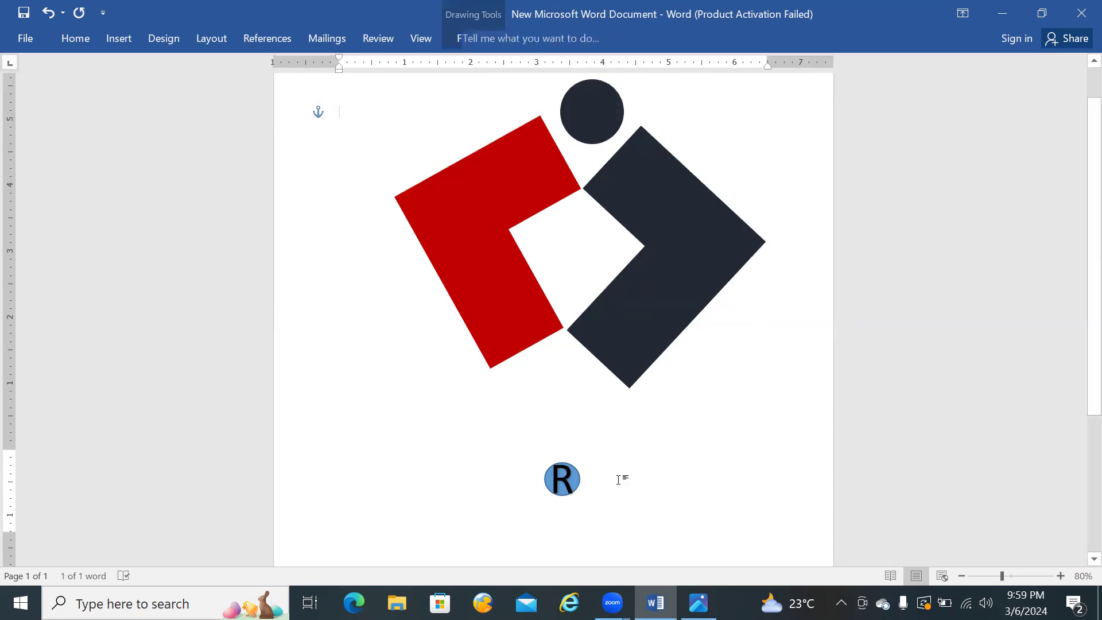
Step: Move the R WordArt off the blue circle to the empty area on its left and select the circle
click(565, 463)
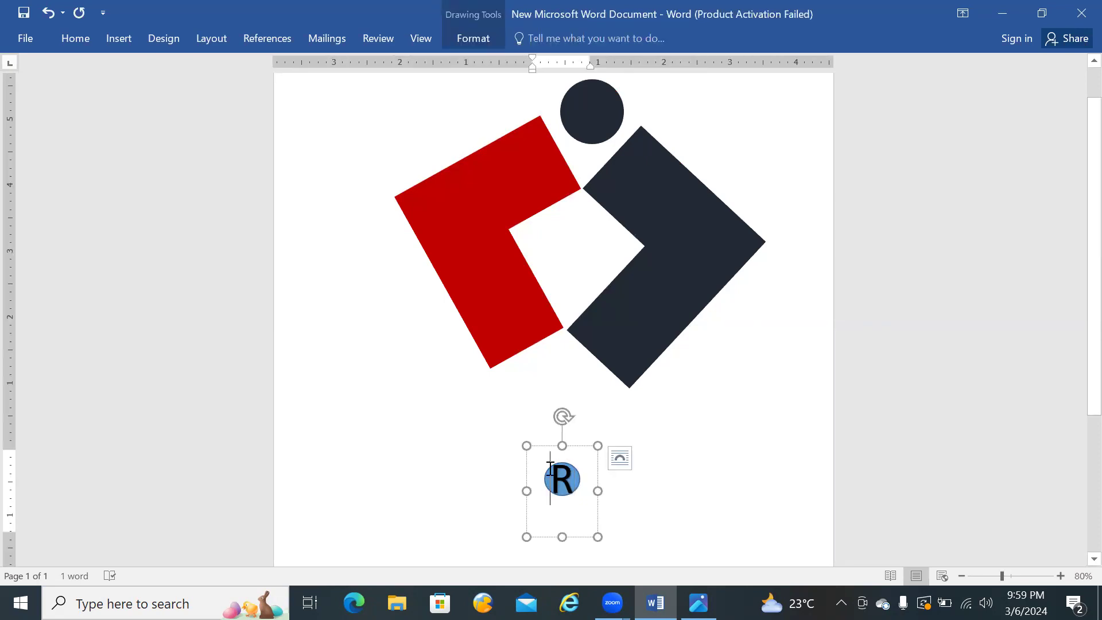
drag(543, 446, 444, 428)
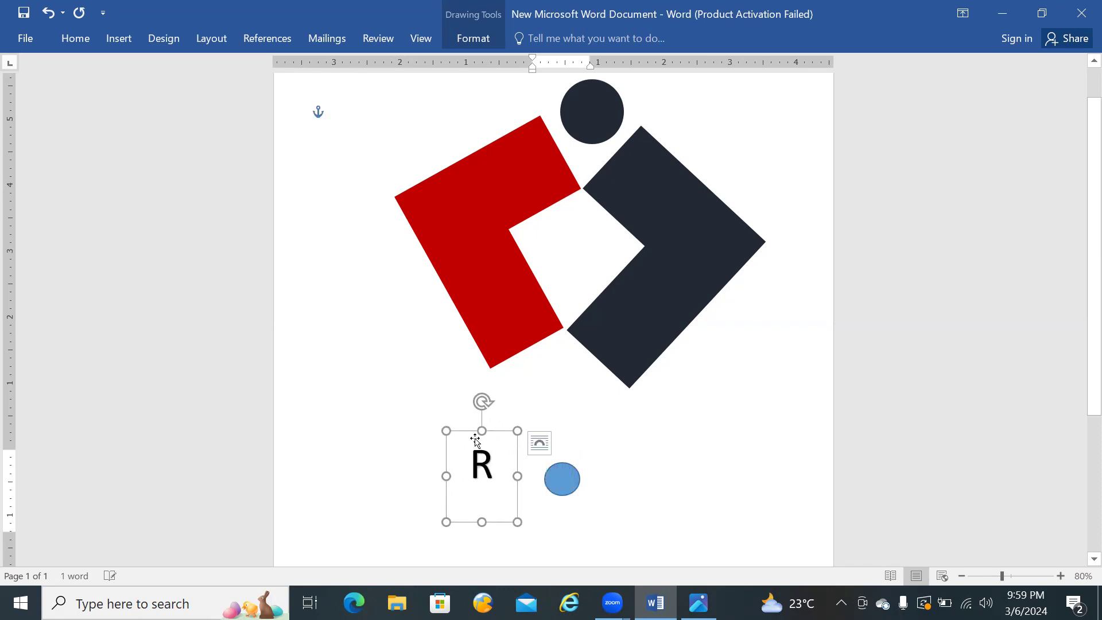
click(570, 485)
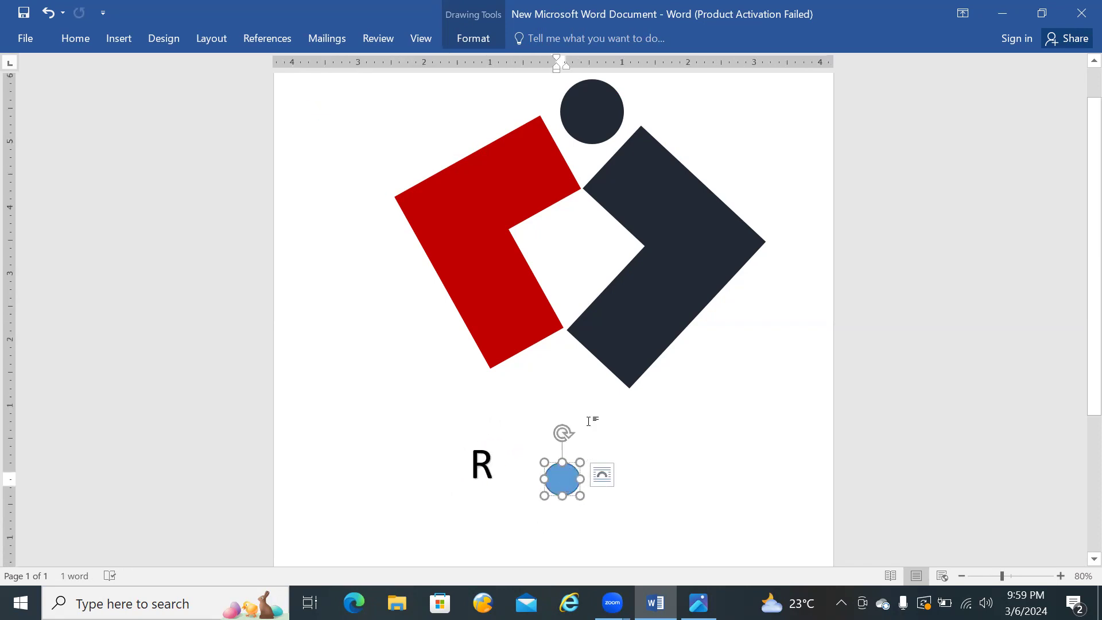
Step: Try to recolour the blue circle with a dark text fill and a dark blue text outline
click(478, 36)
click(638, 66)
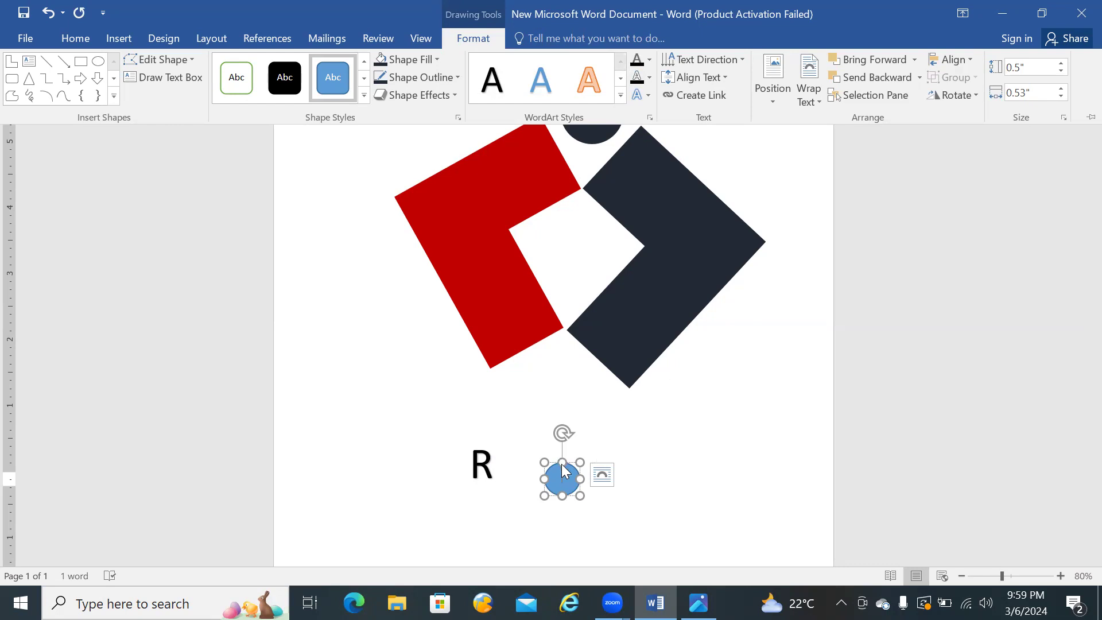
key(ctrl+F1)
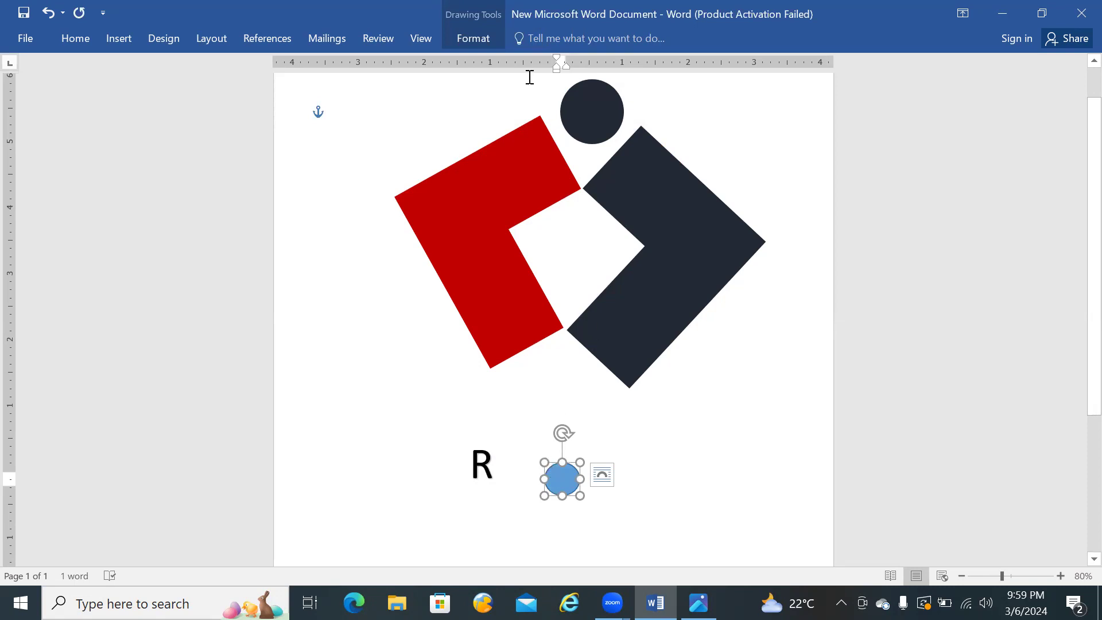
click(484, 37)
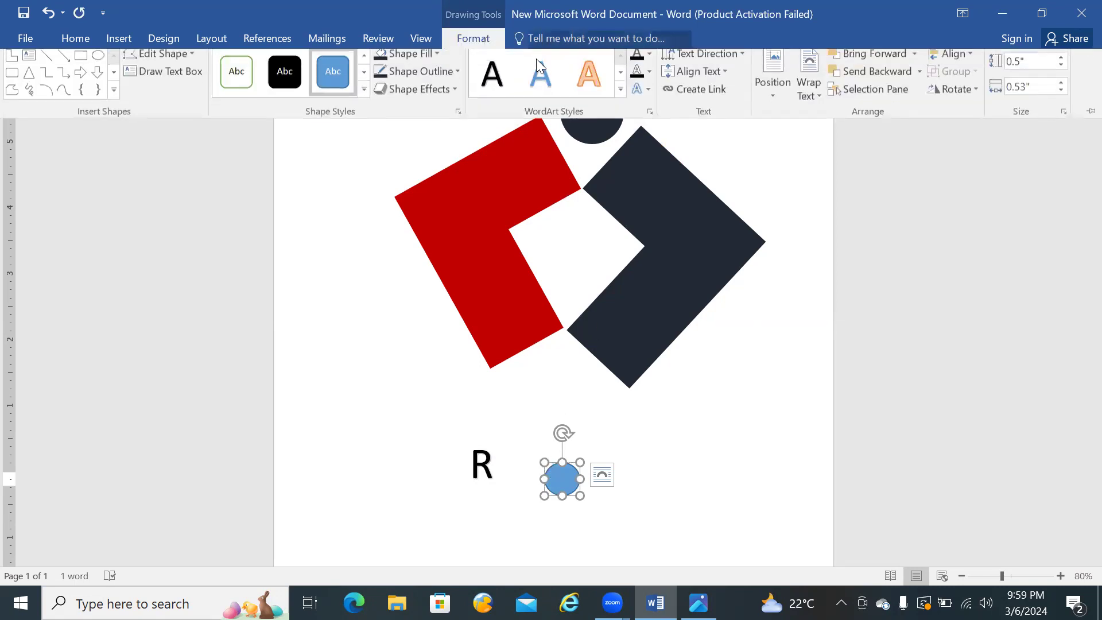
click(649, 60)
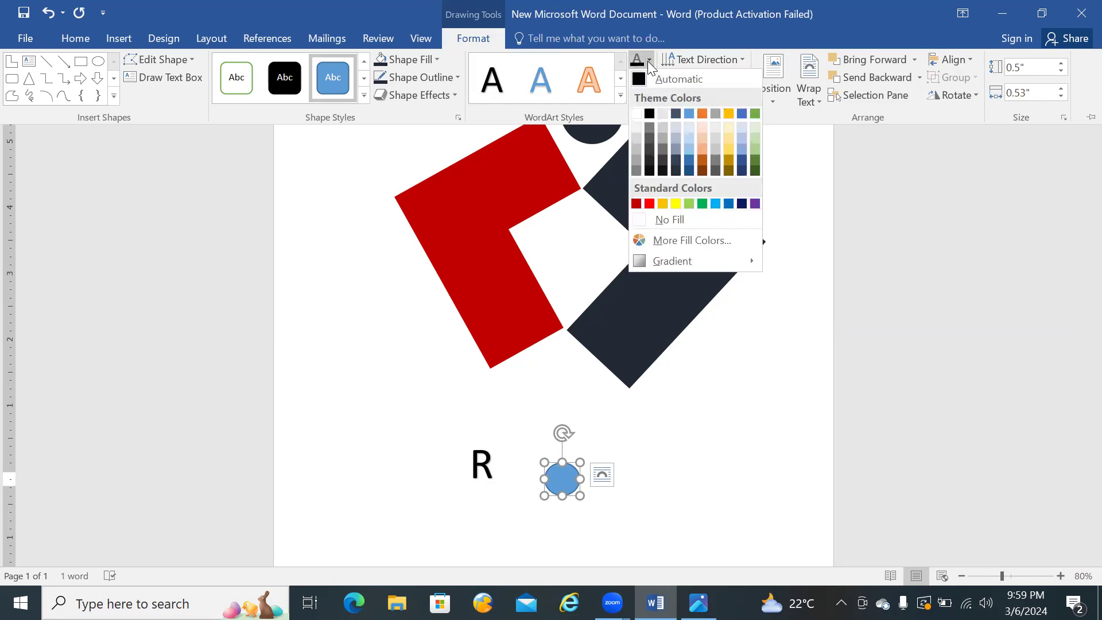
click(649, 172)
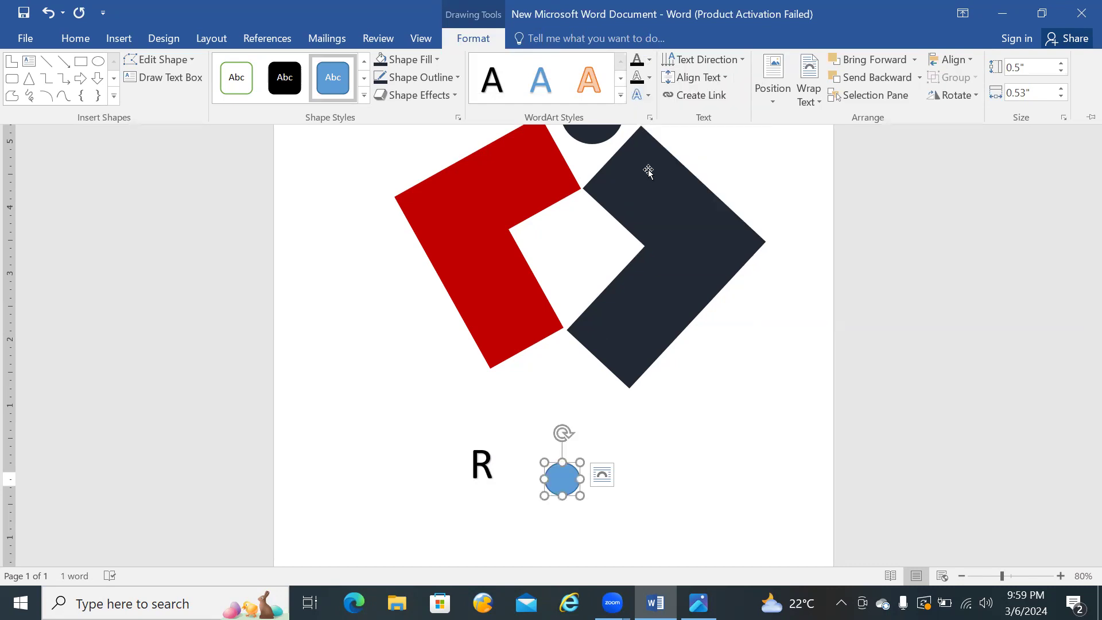
click(649, 78)
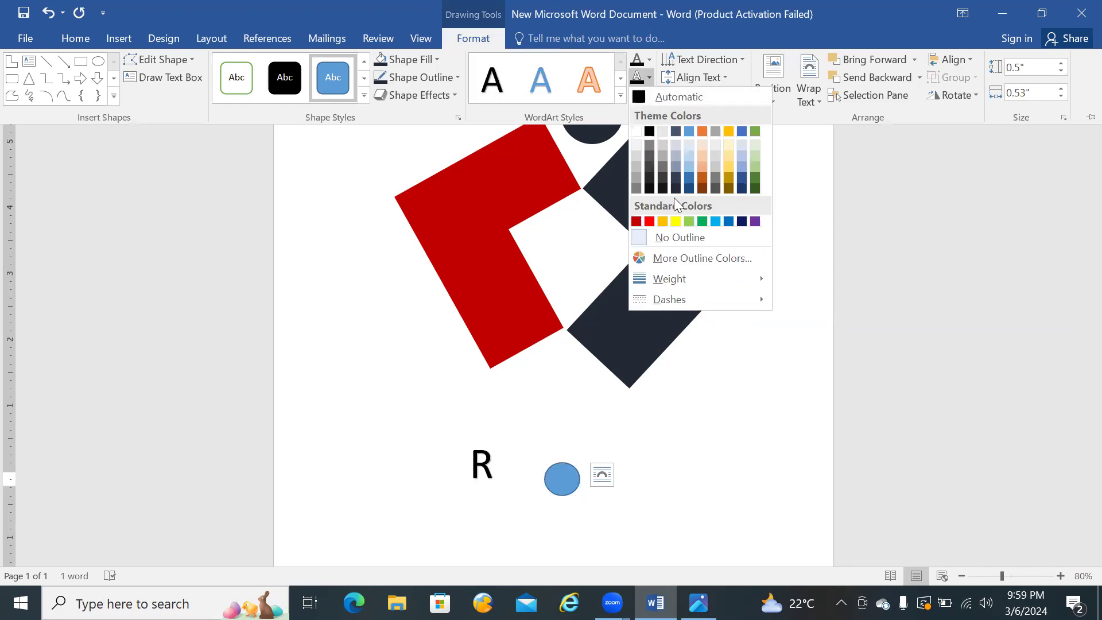
click(677, 179)
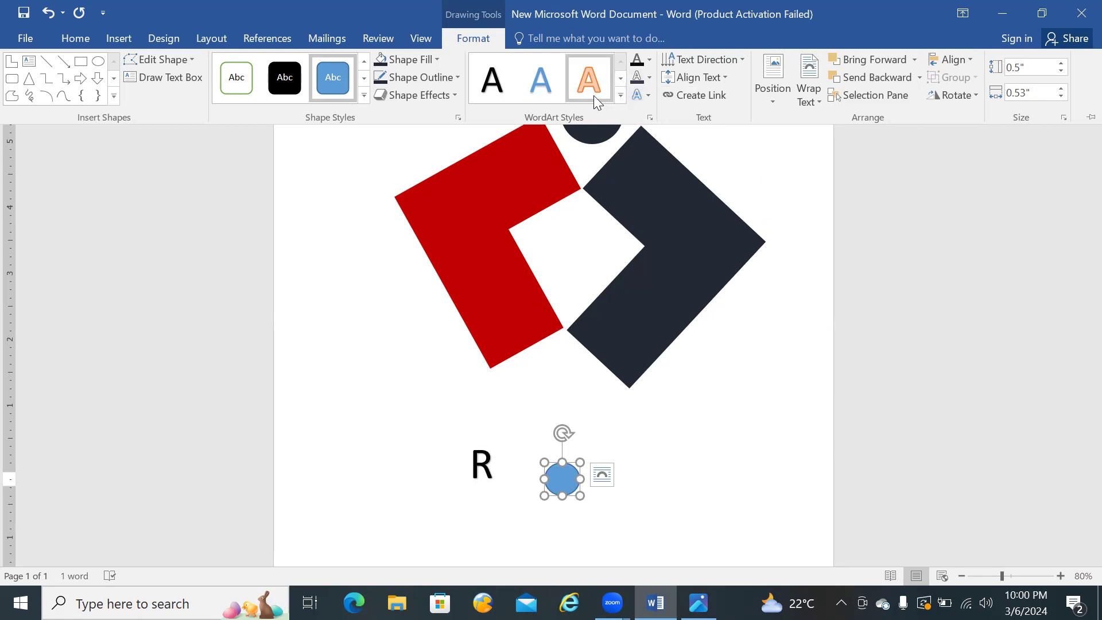
Step: Fill the small circle with the logo's dark blue and set its shape outline to dark blue-grey
click(379, 65)
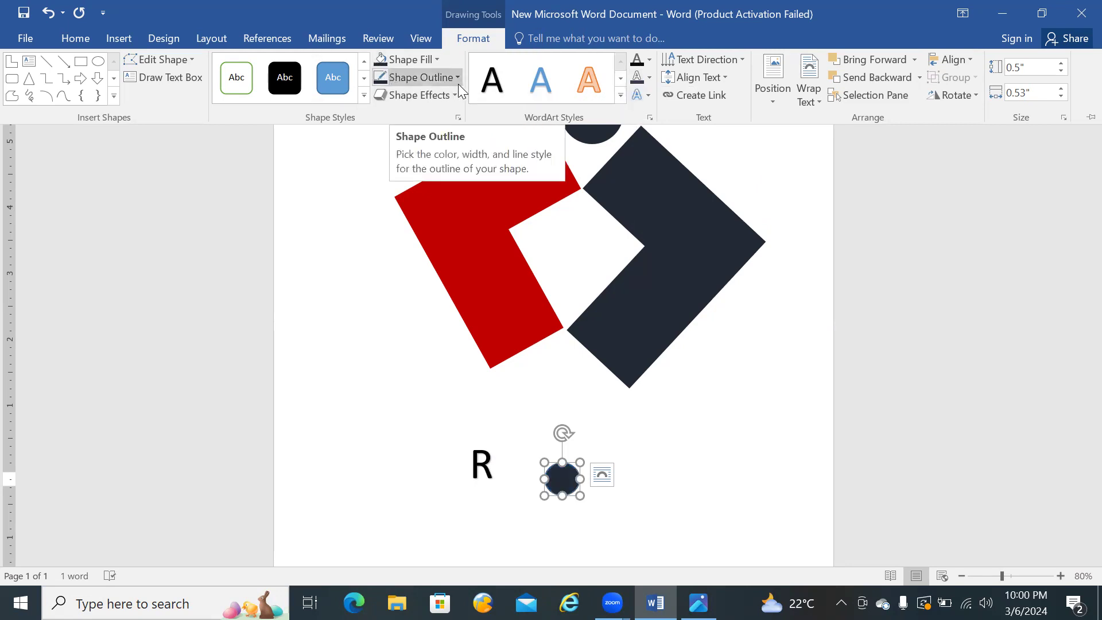
click(443, 81)
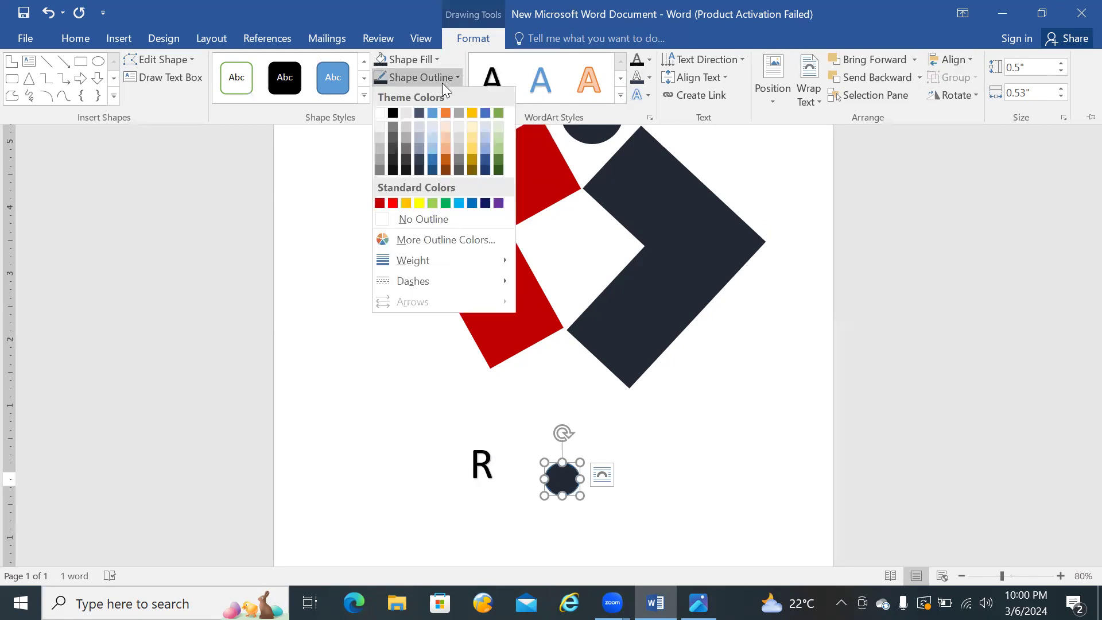
click(420, 113)
key(ctrl+F1)
click(699, 453)
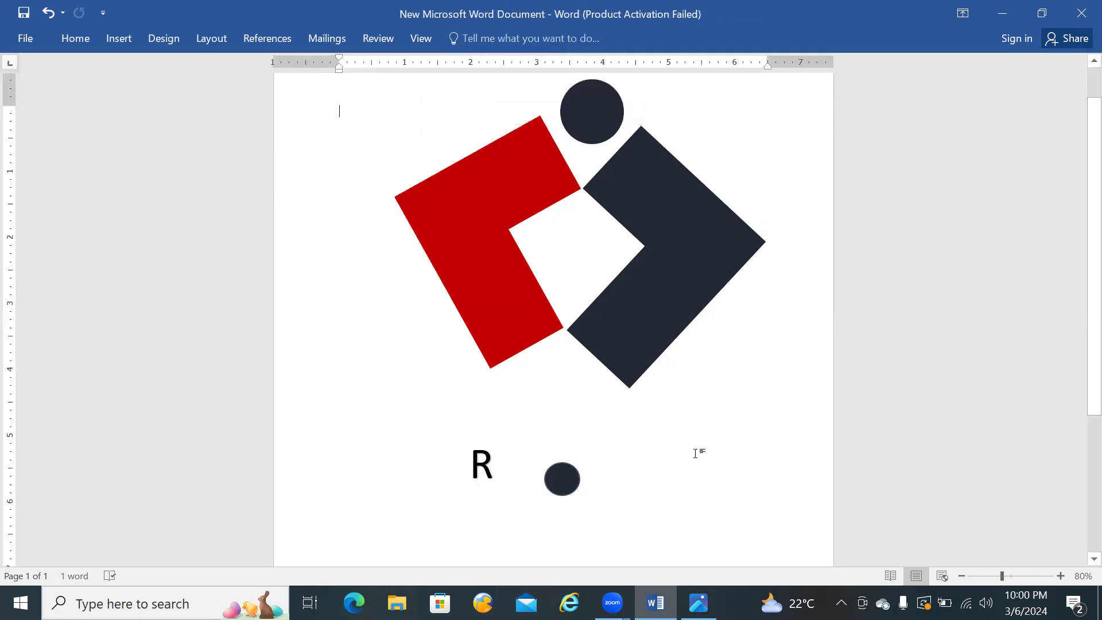
Step: Try placing the R WordArt over the small dark circle and compare the mark with the reference logo
click(495, 463)
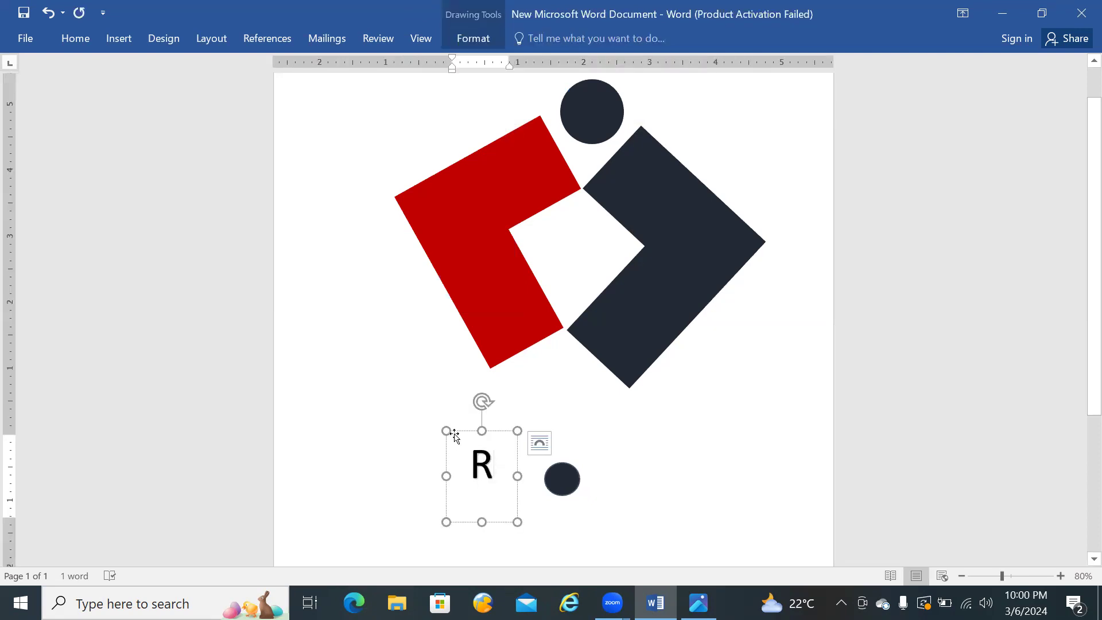
drag(452, 432, 532, 444)
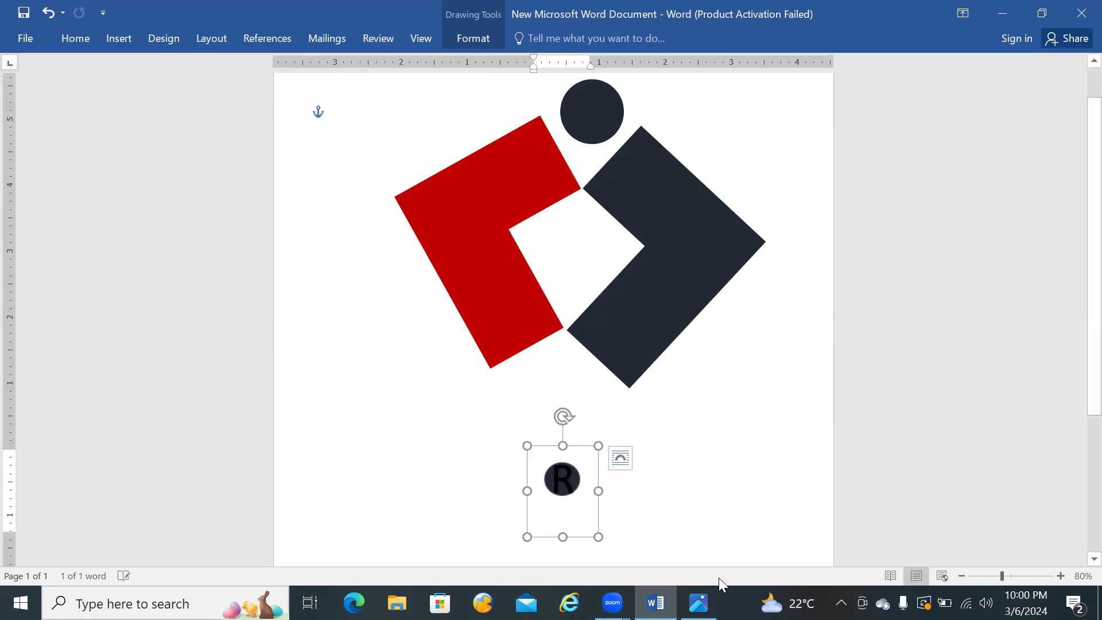
click(699, 603)
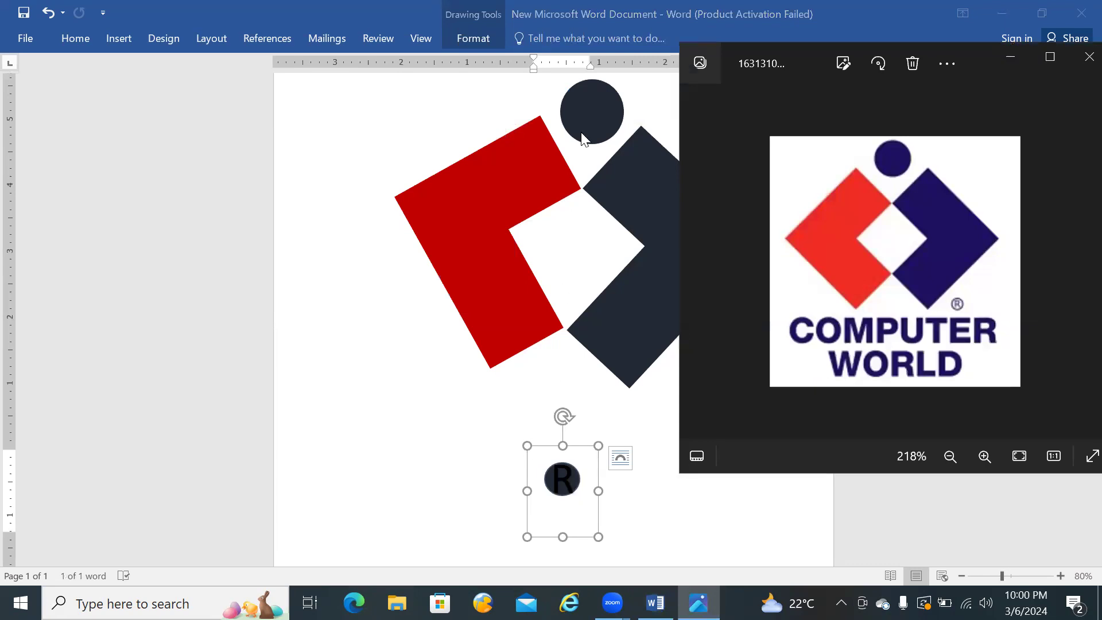
click(527, 446)
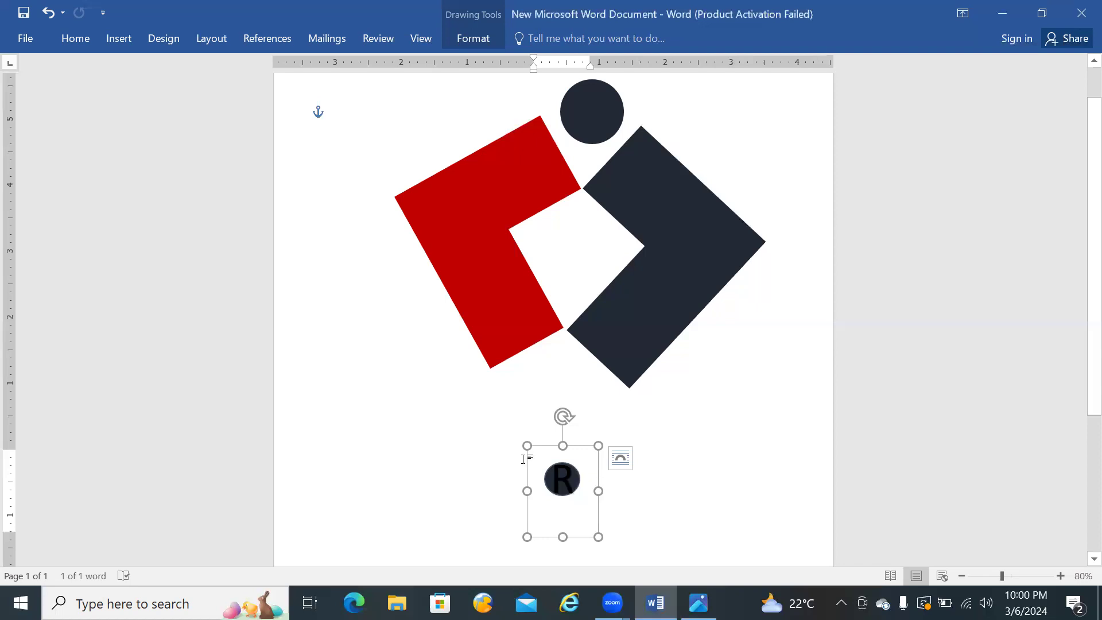
Step: Move the R WordArt clear of the small circle and set the circle to no fill
drag(530, 459, 420, 385)
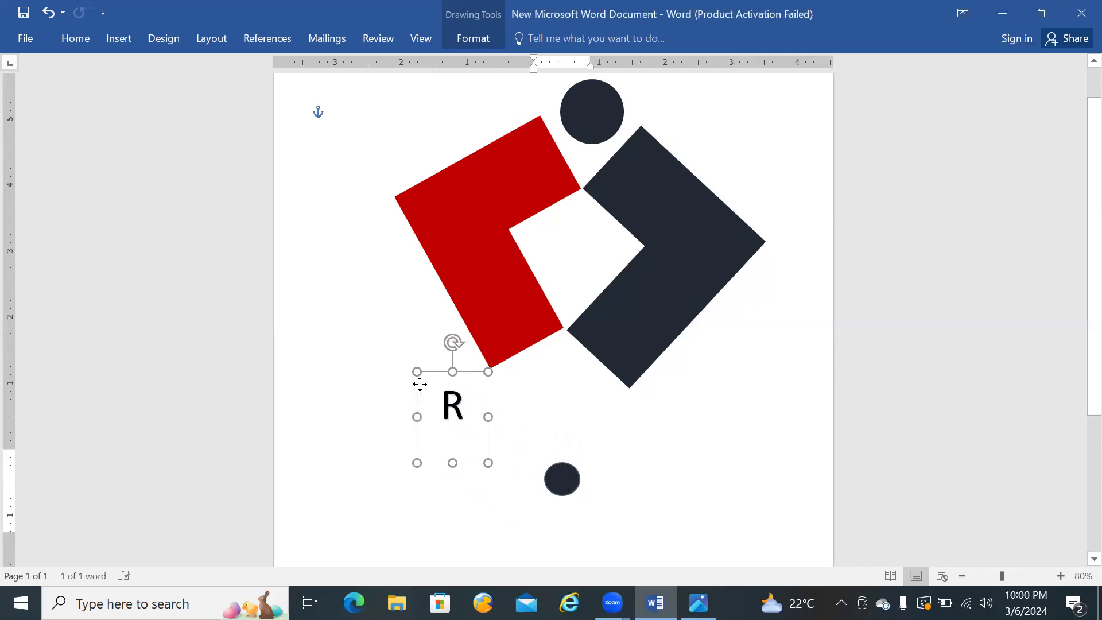
click(571, 492)
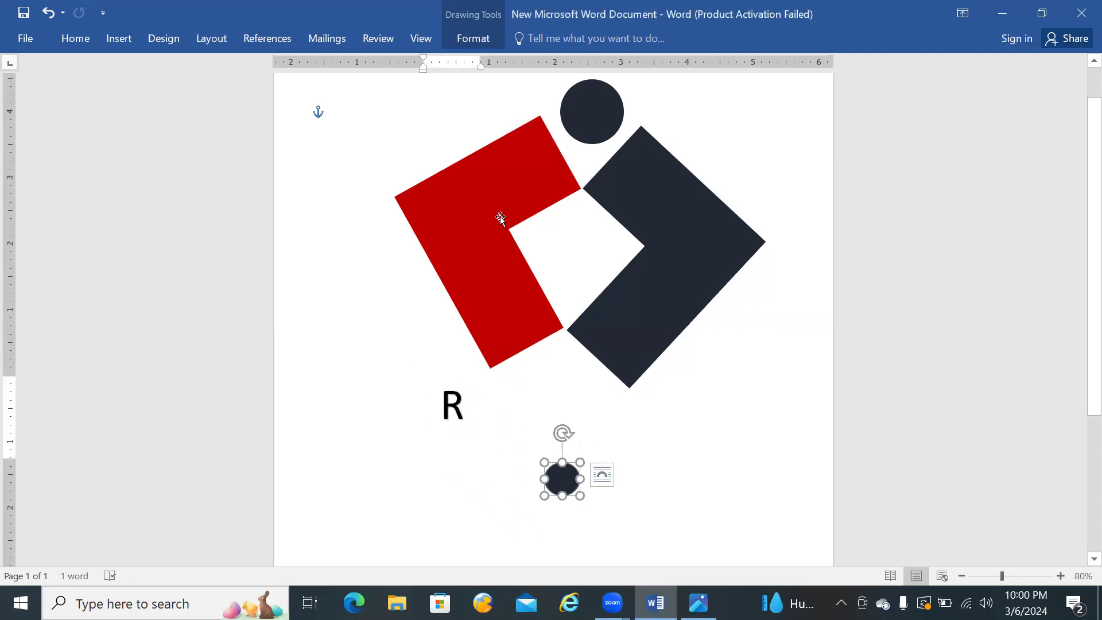
click(468, 39)
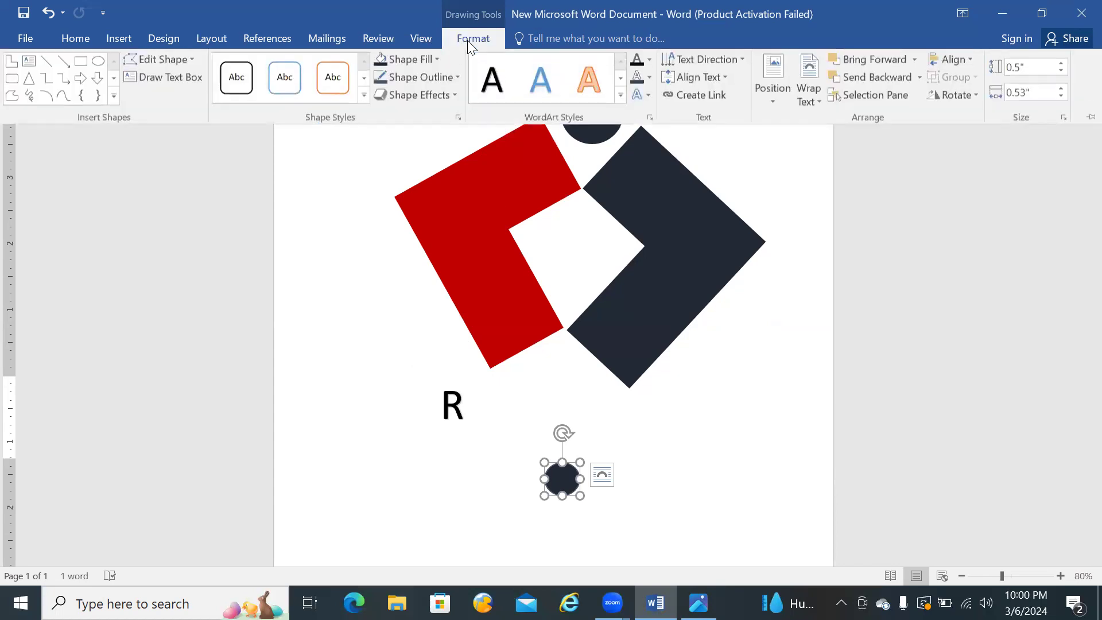
click(428, 60)
click(385, 202)
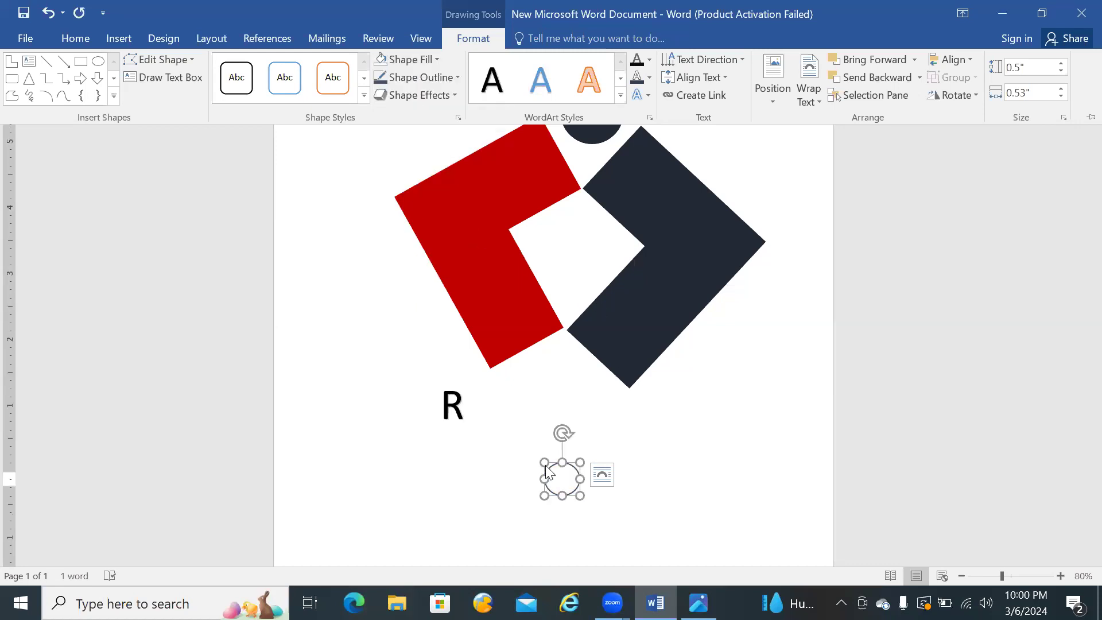
key(ctrl+F1)
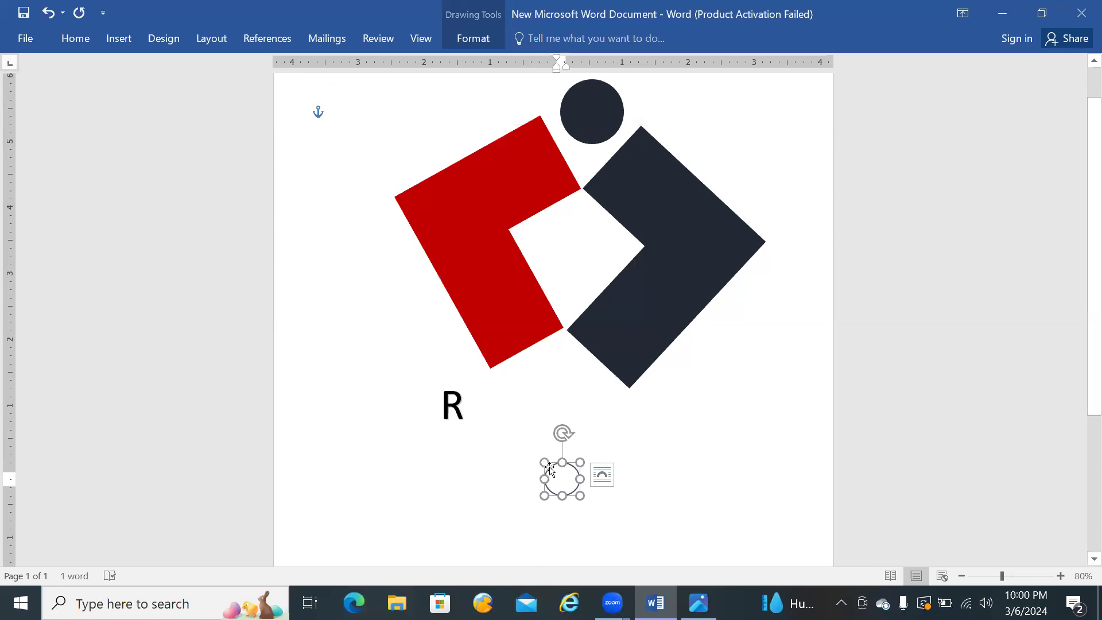
Step: Move the outlined circle beside the lower tip of the dark blue half, checking its position against the reference logo
drag(550, 469, 650, 385)
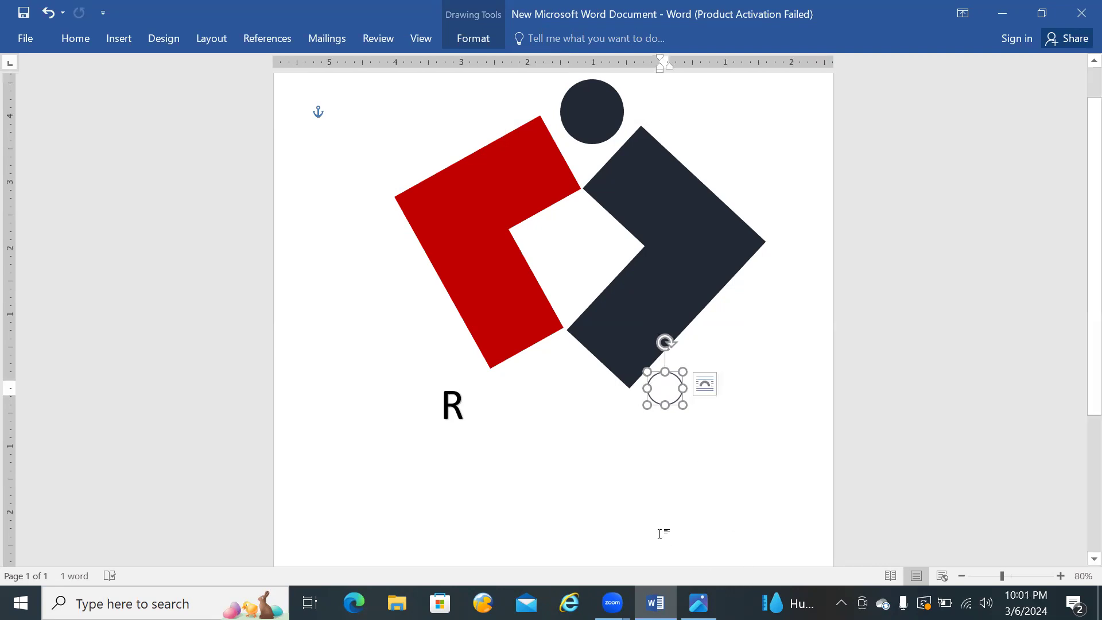
click(699, 603)
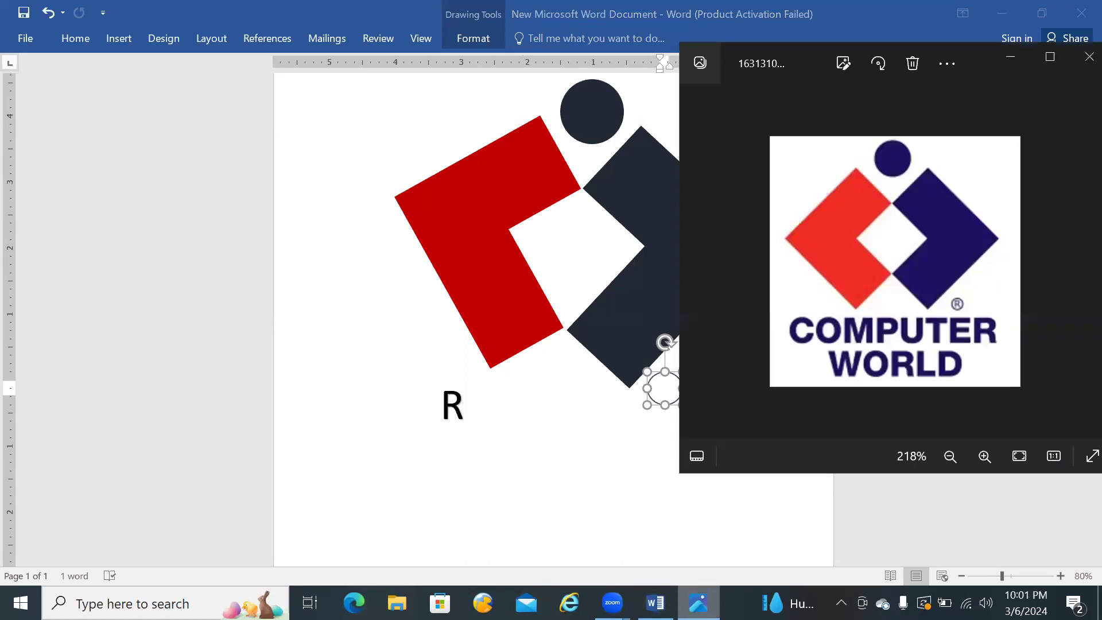
click(699, 603)
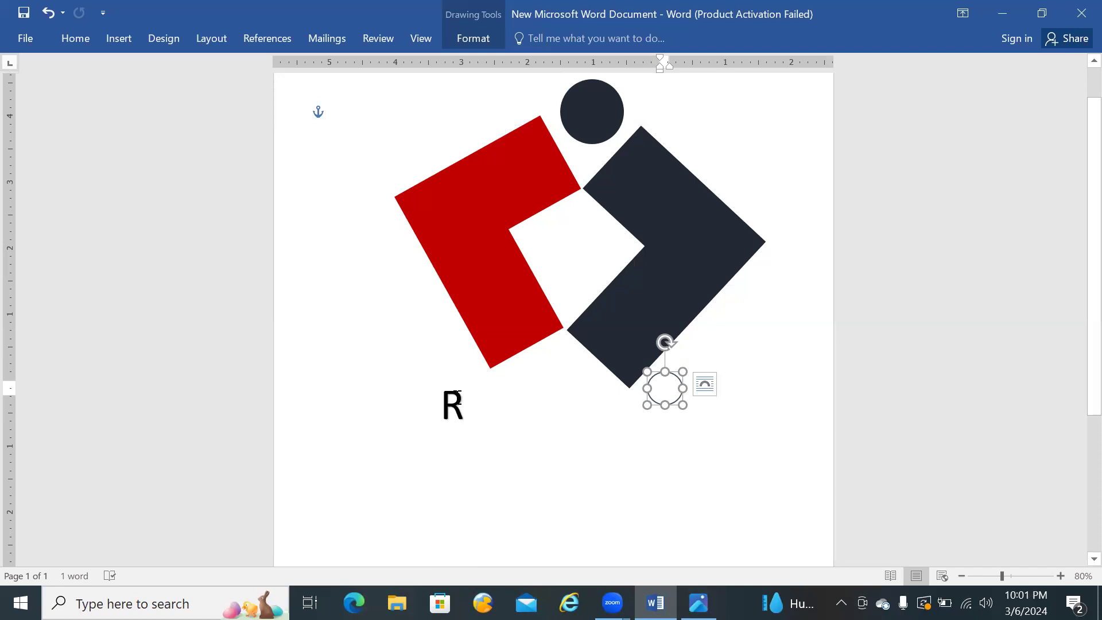
Step: Replace the text in the WordArt box with a newly entered capital R
click(457, 402)
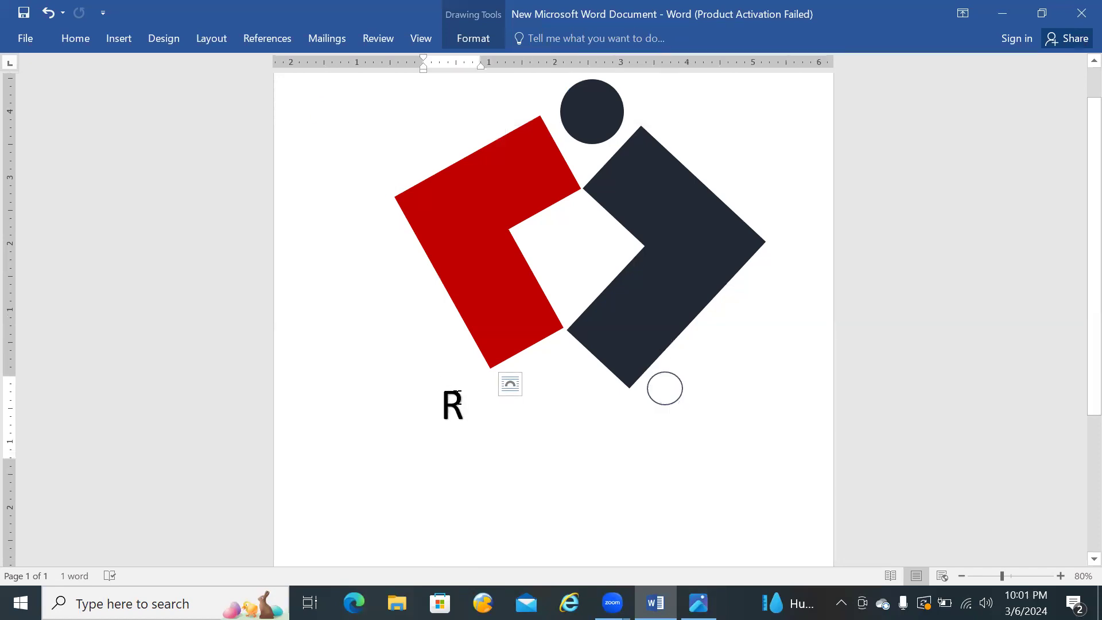
click(448, 396)
click(459, 395)
click(75, 38)
click(451, 417)
double_click(474, 406)
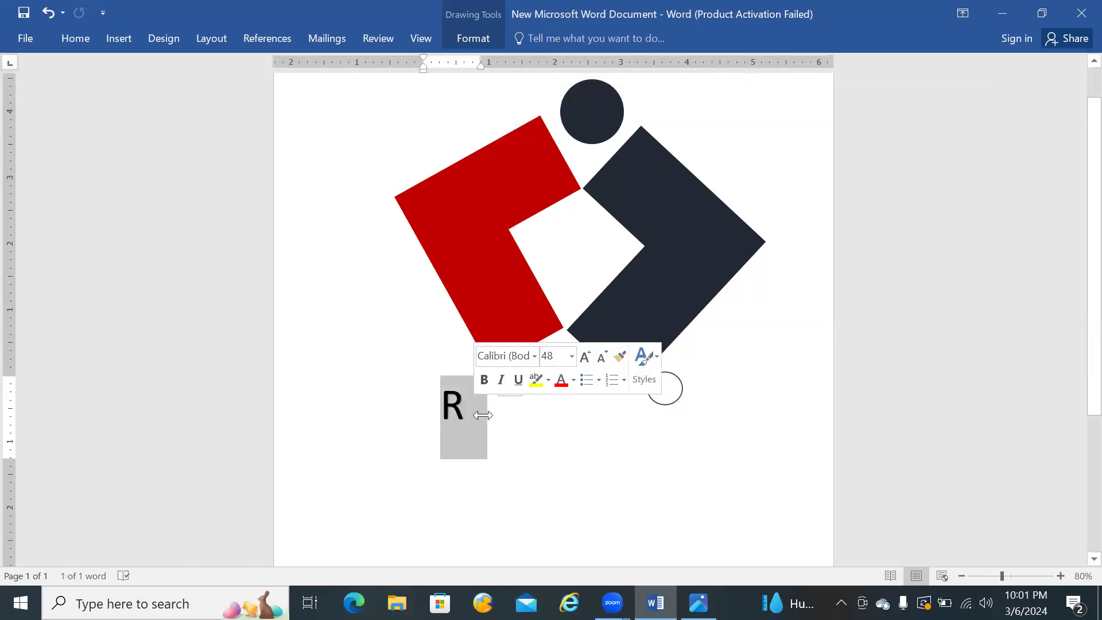
key(Delete)
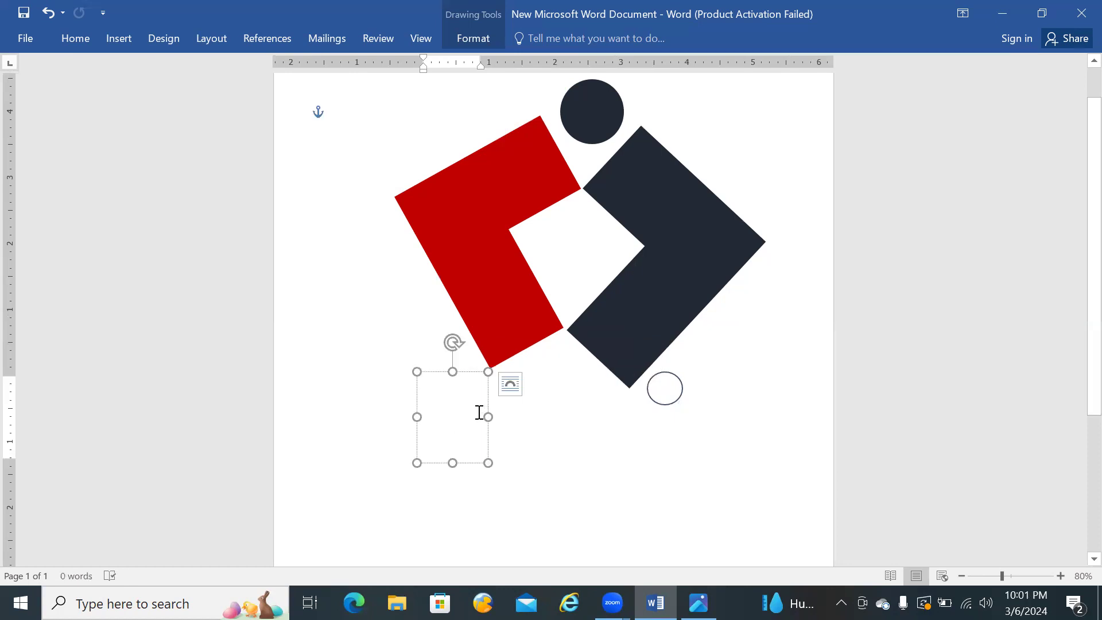
text(R)
Step: Move the R WordArt into the outlined circle by the dark blue half and nudge it to the centre
drag(418, 386, 630, 368)
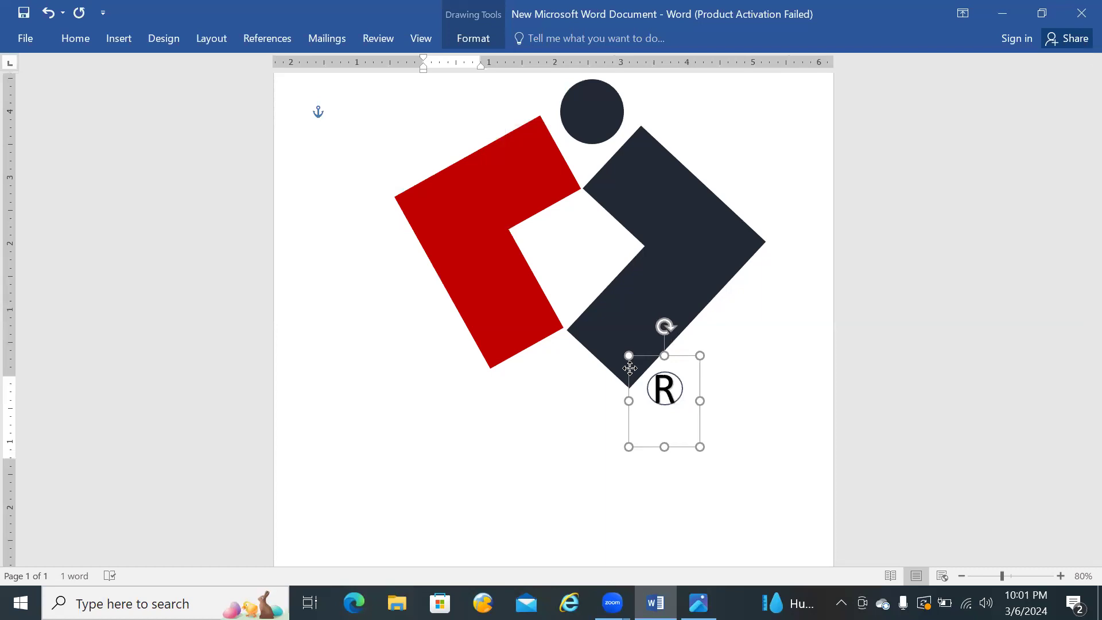
click(630, 368)
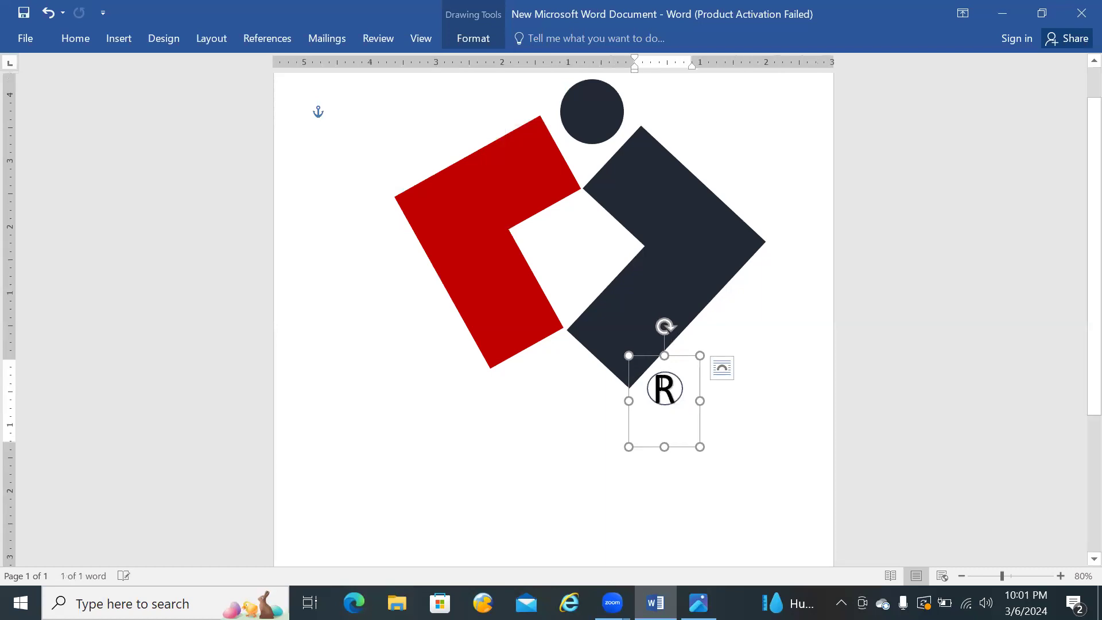
key(ctrl+z)
key(ctrl+Right)
key(ctrl+Right)
key(ctrl+Right)
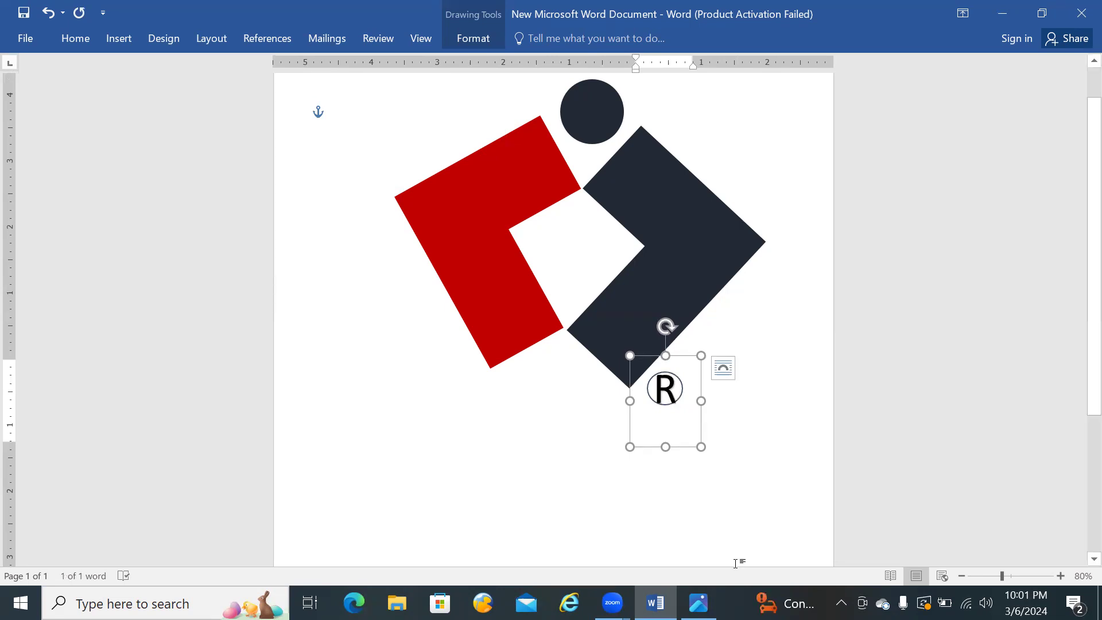
Step: Compare the circled R and the overall page layout with the reference logo and look through the available fonts
click(698, 603)
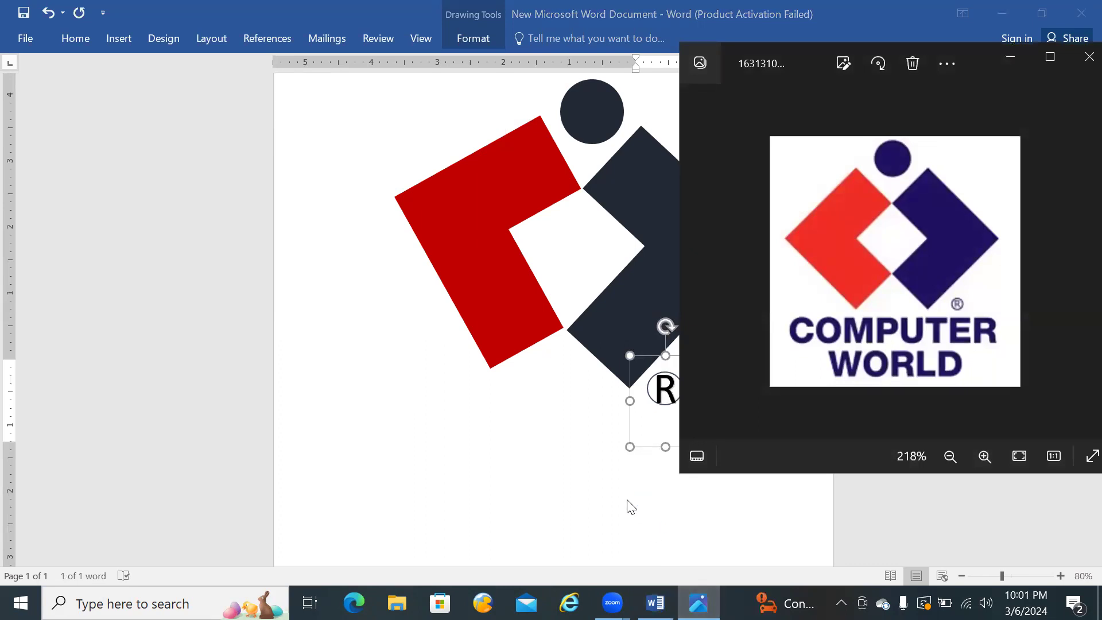
click(604, 500)
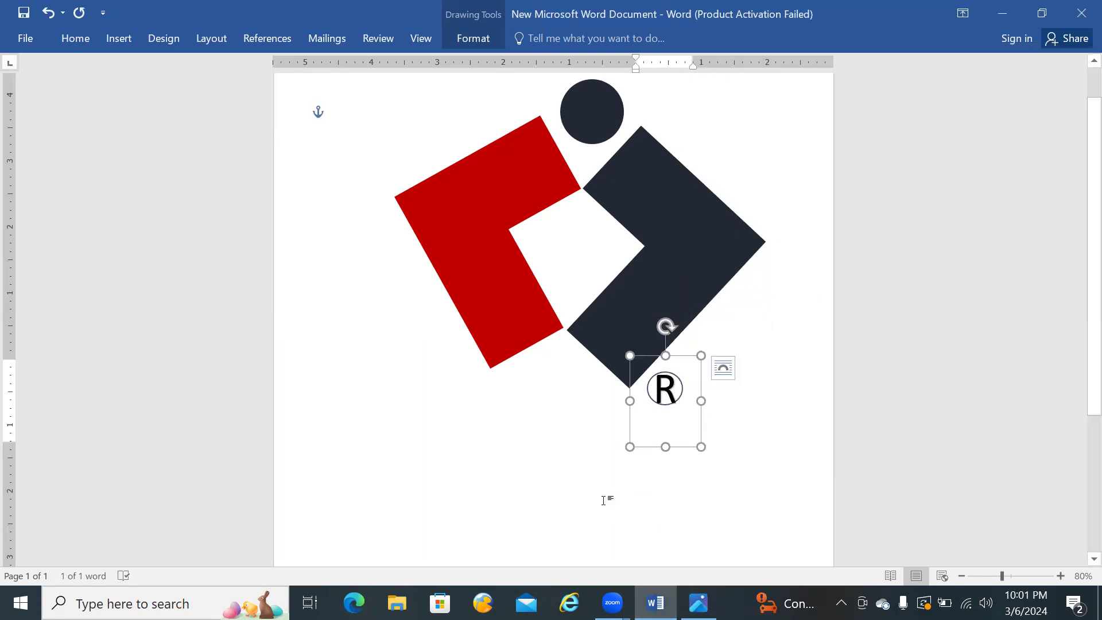
click(738, 429)
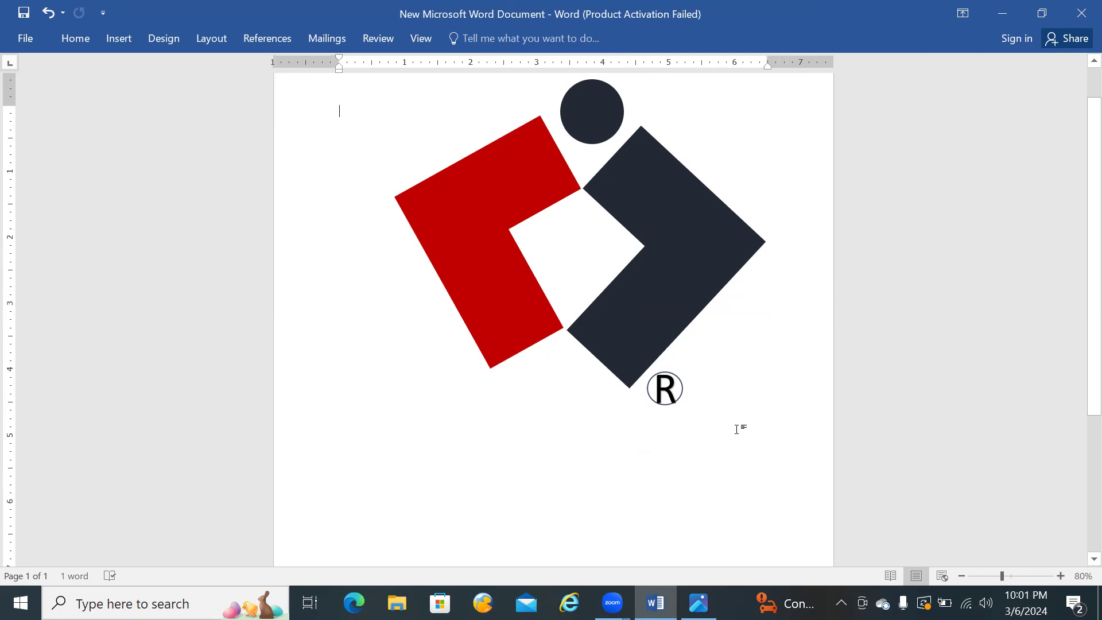
scroll(738, 430, down, 4)
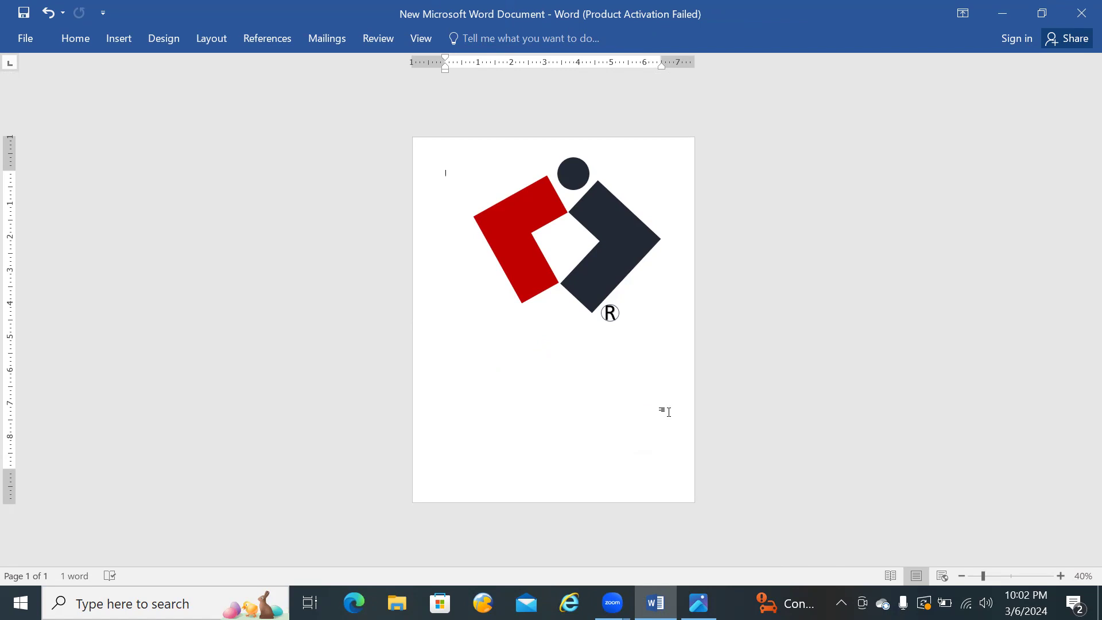
click(699, 602)
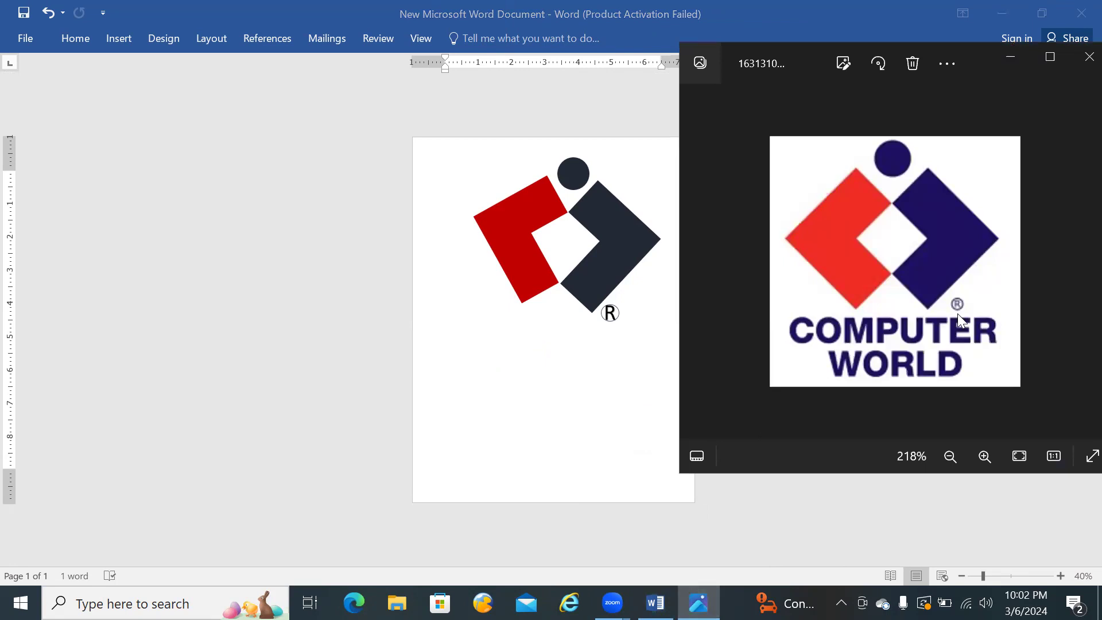
click(84, 43)
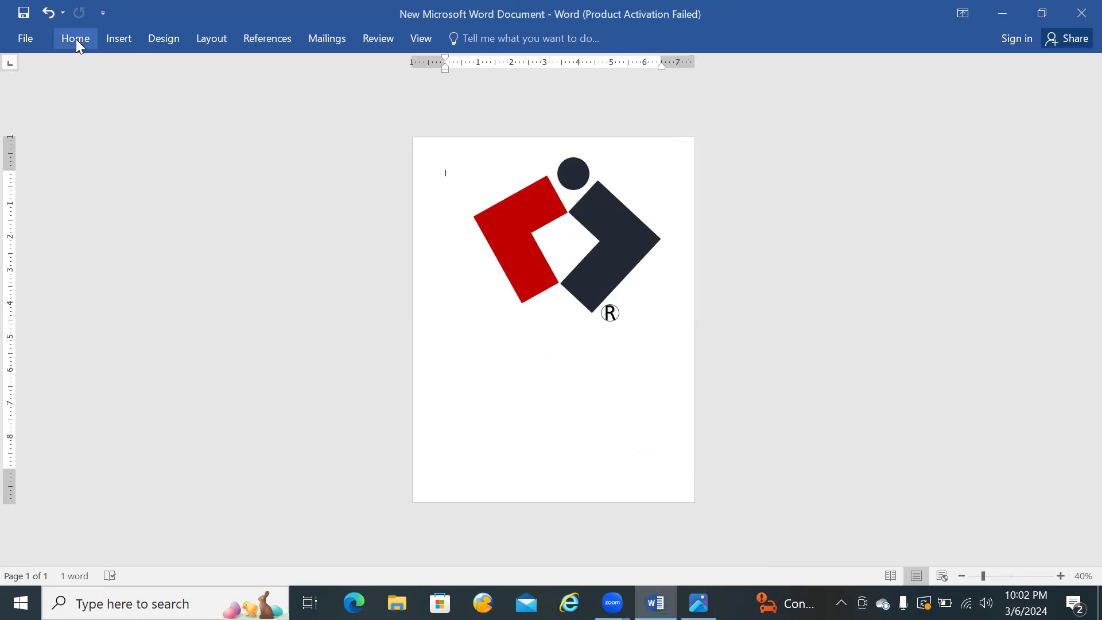
click(75, 40)
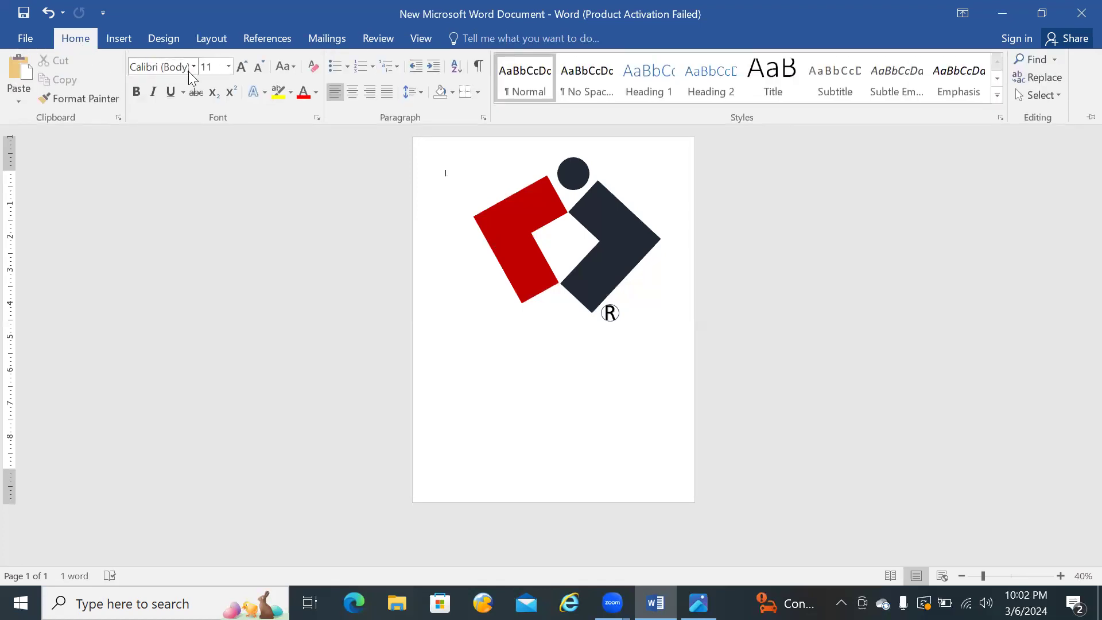
click(191, 68)
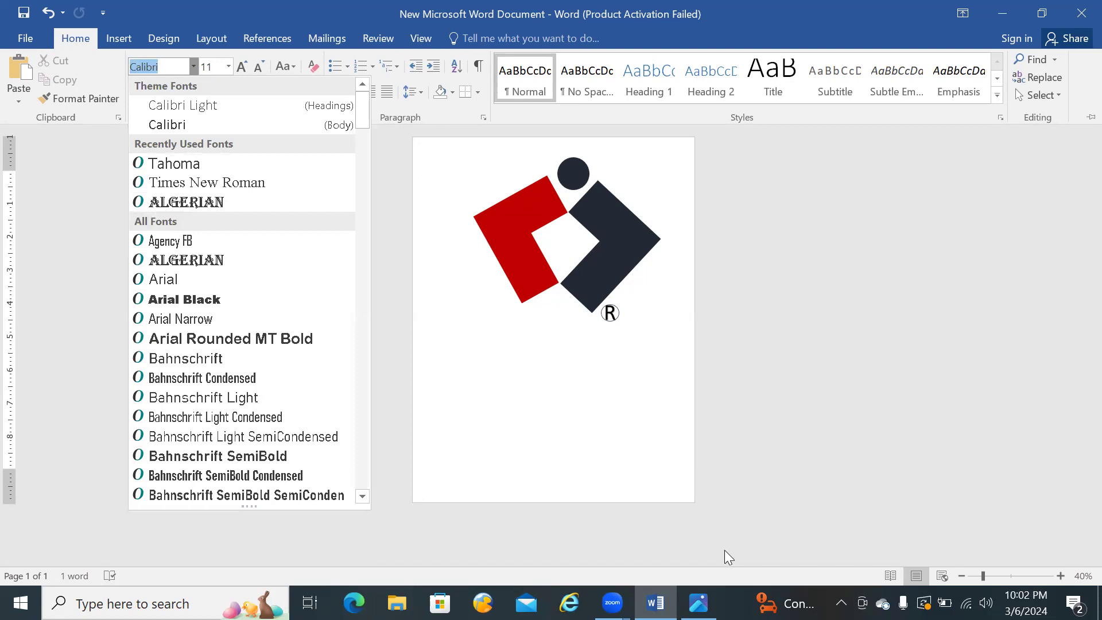
click(698, 603)
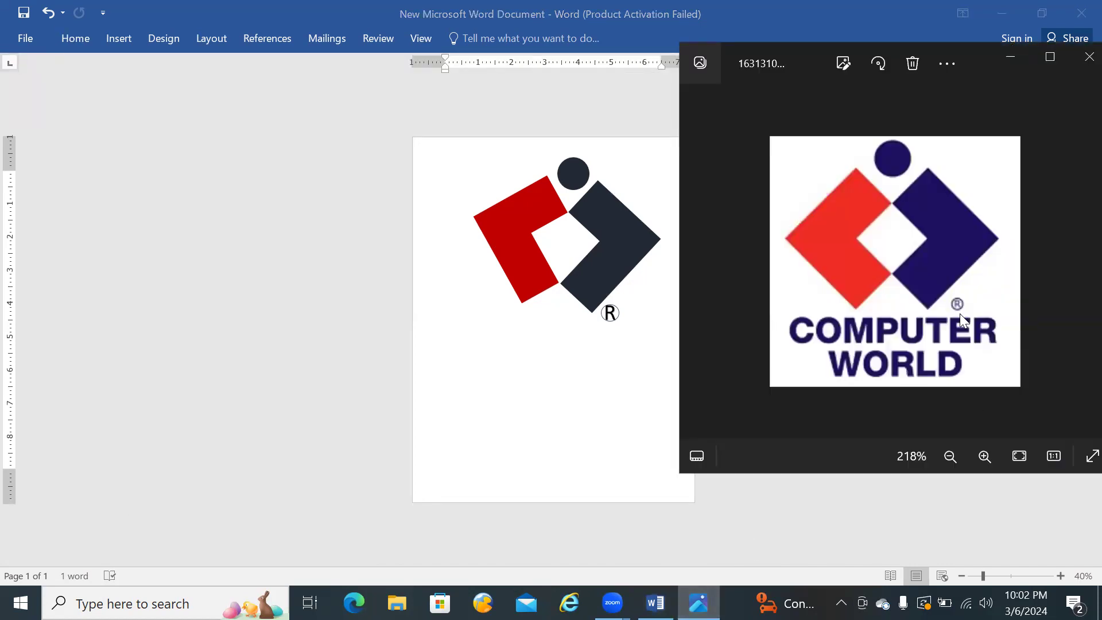
Step: Change the font of the R in the registered mark to Times New Roman
click(612, 314)
click(612, 314)
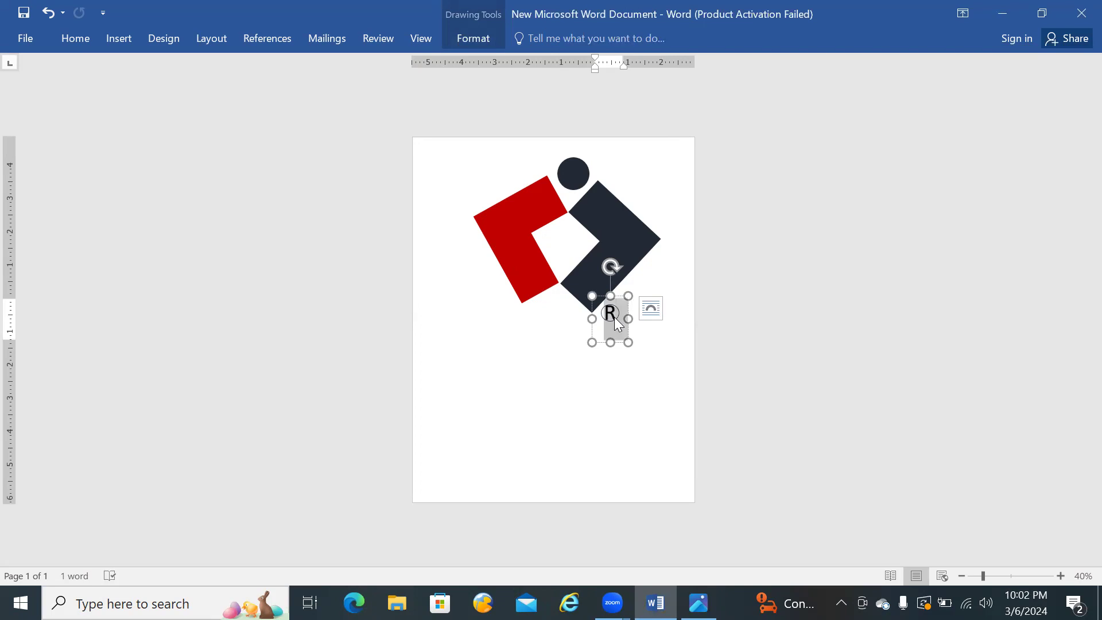
click(113, 43)
click(83, 39)
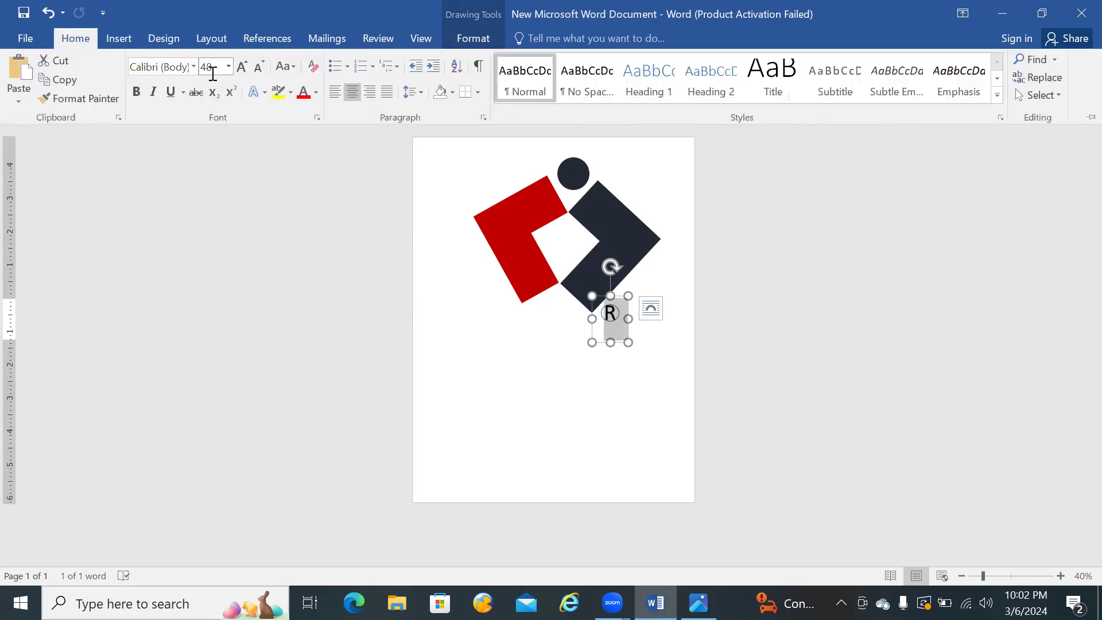
click(194, 66)
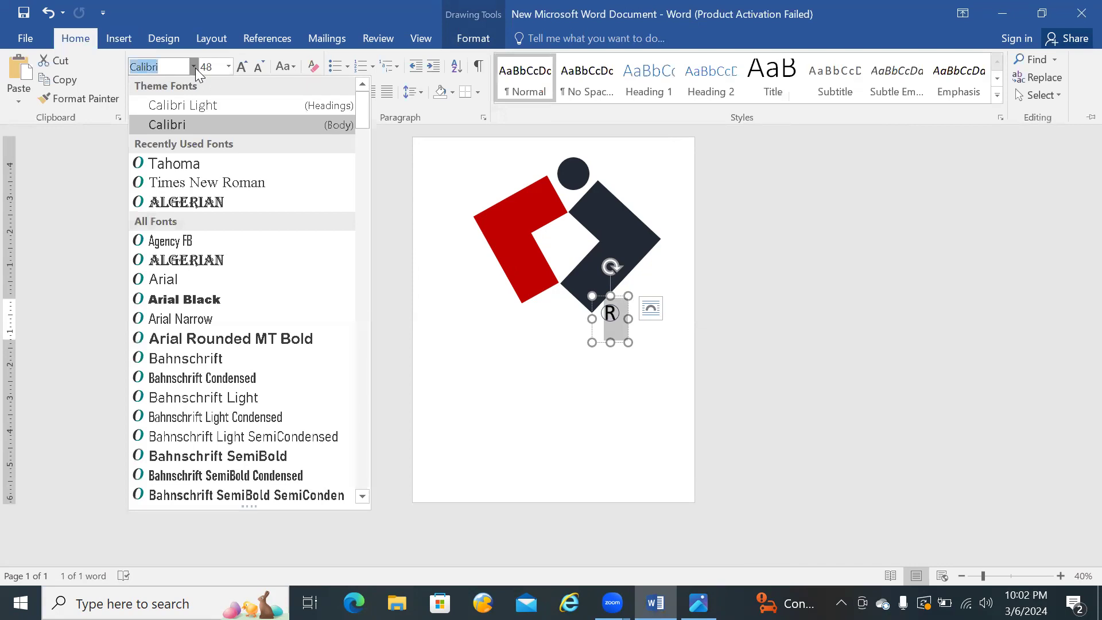
click(181, 183)
key(ctrl+F1)
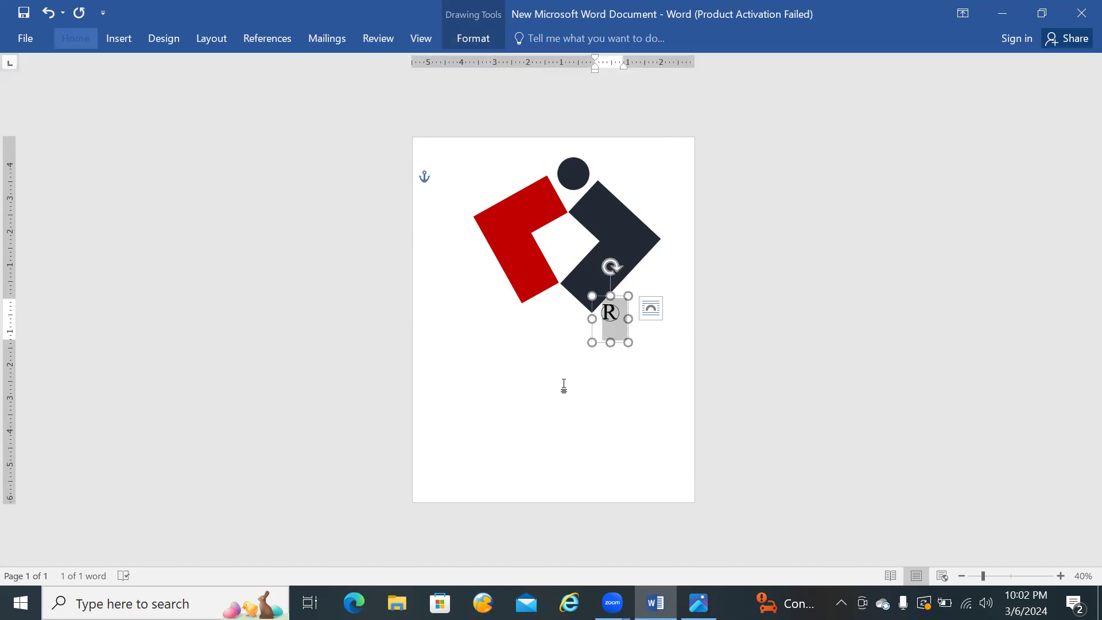
Step: Move the R WordArt out of the circle to the empty area just below the gap between the two halves
click(629, 330)
click(612, 313)
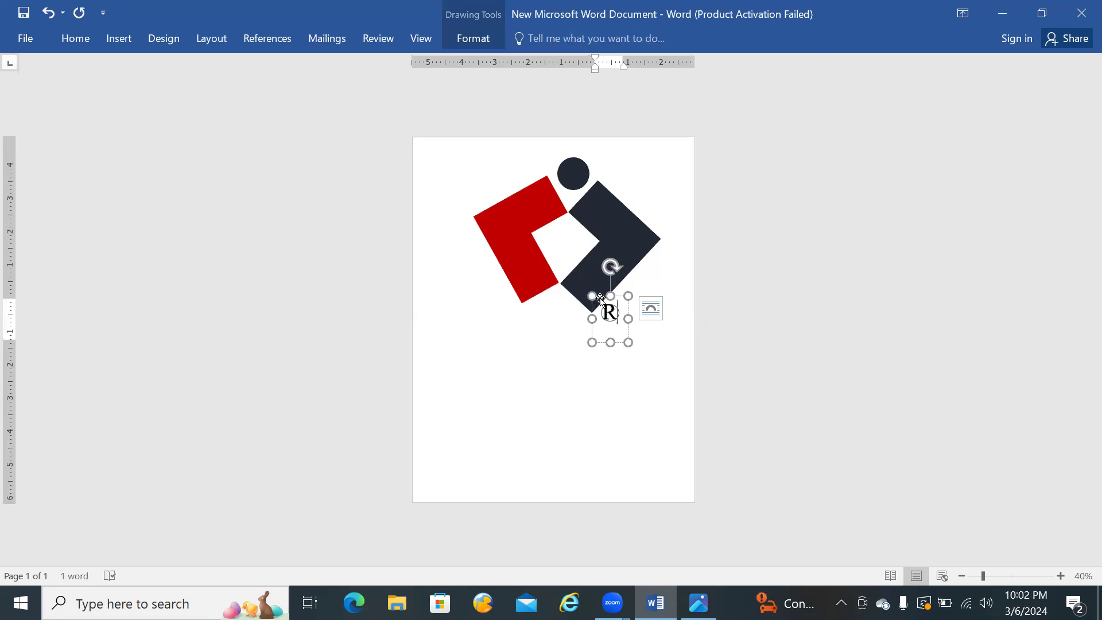
drag(601, 299, 557, 305)
click(623, 313)
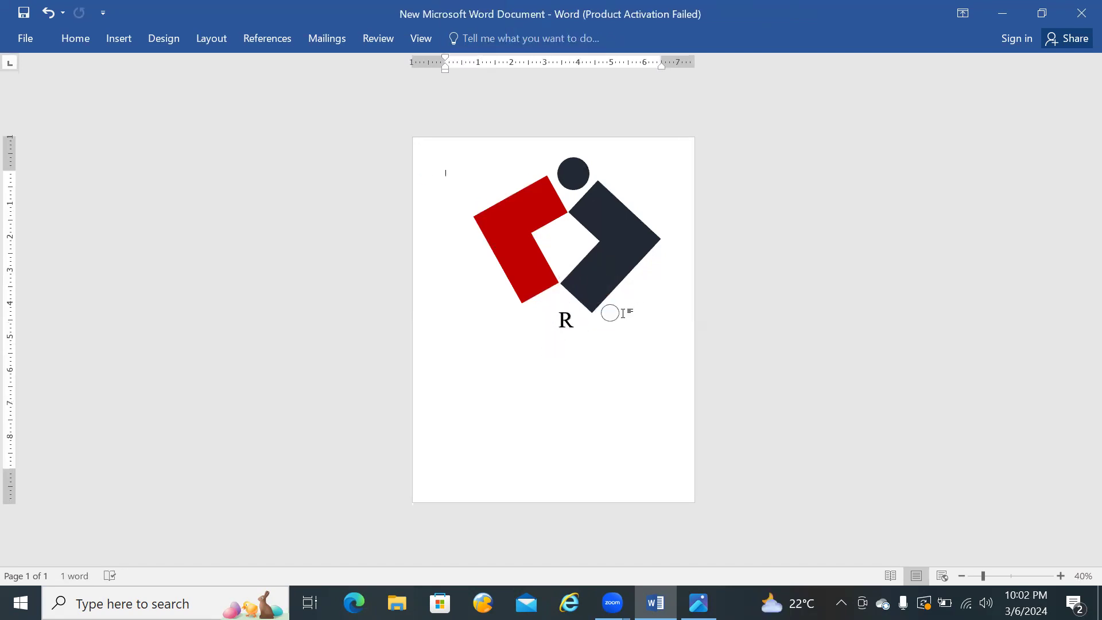
click(612, 313)
text(R)
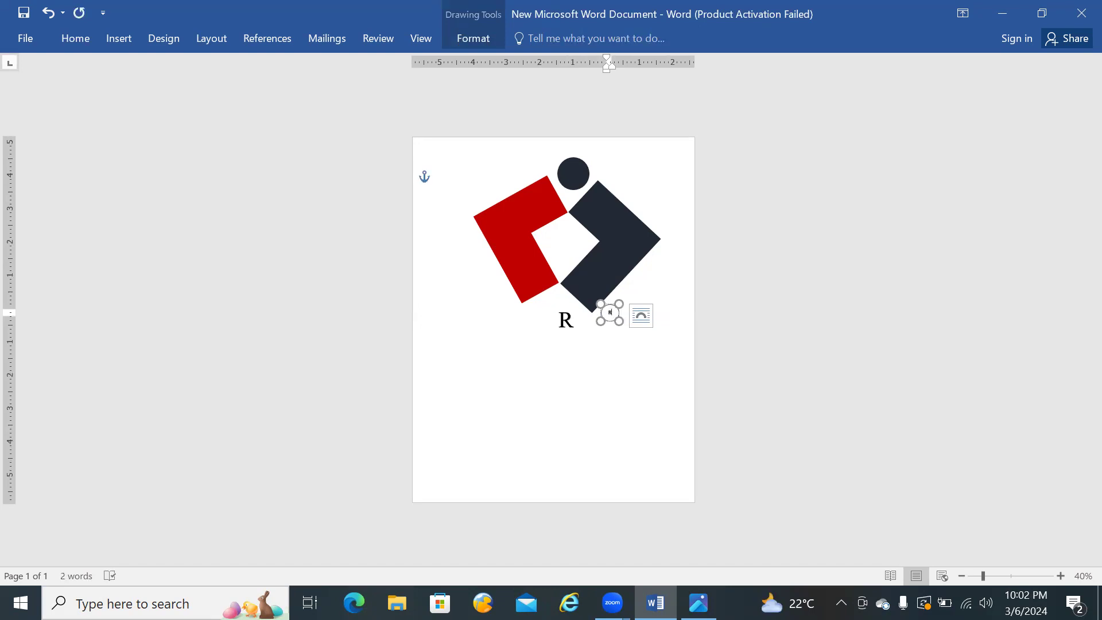
click(639, 318)
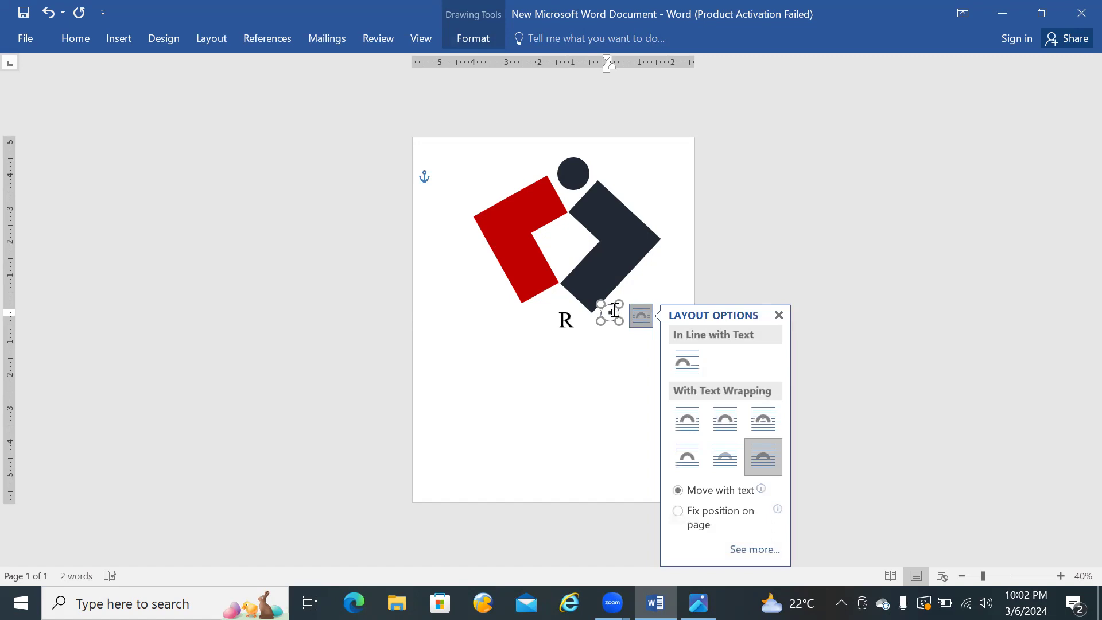
double_click(609, 312)
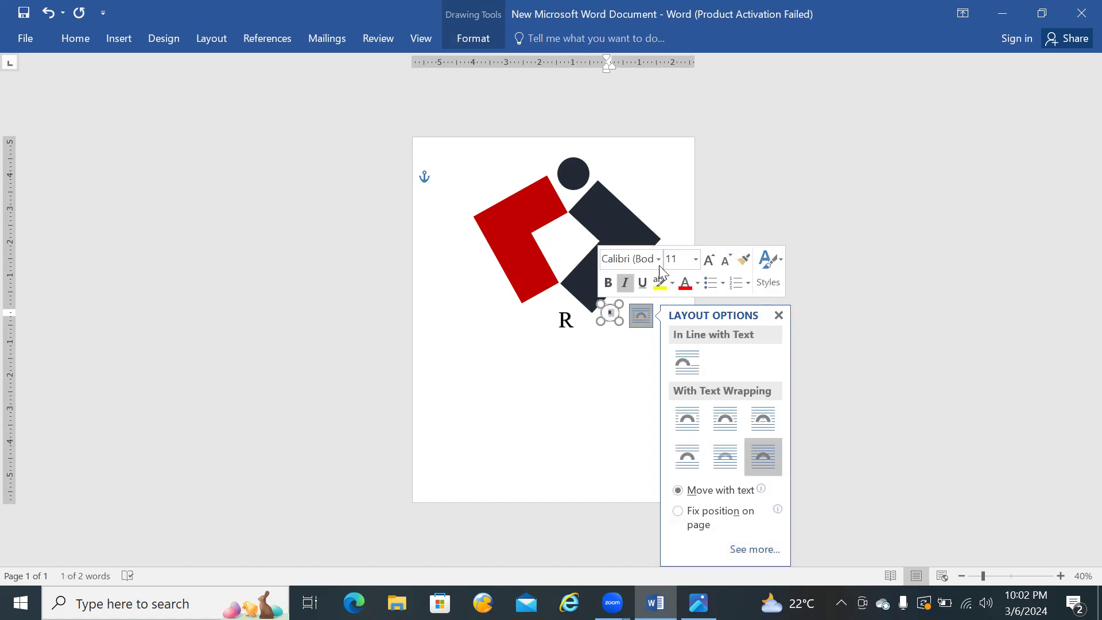
click(695, 259)
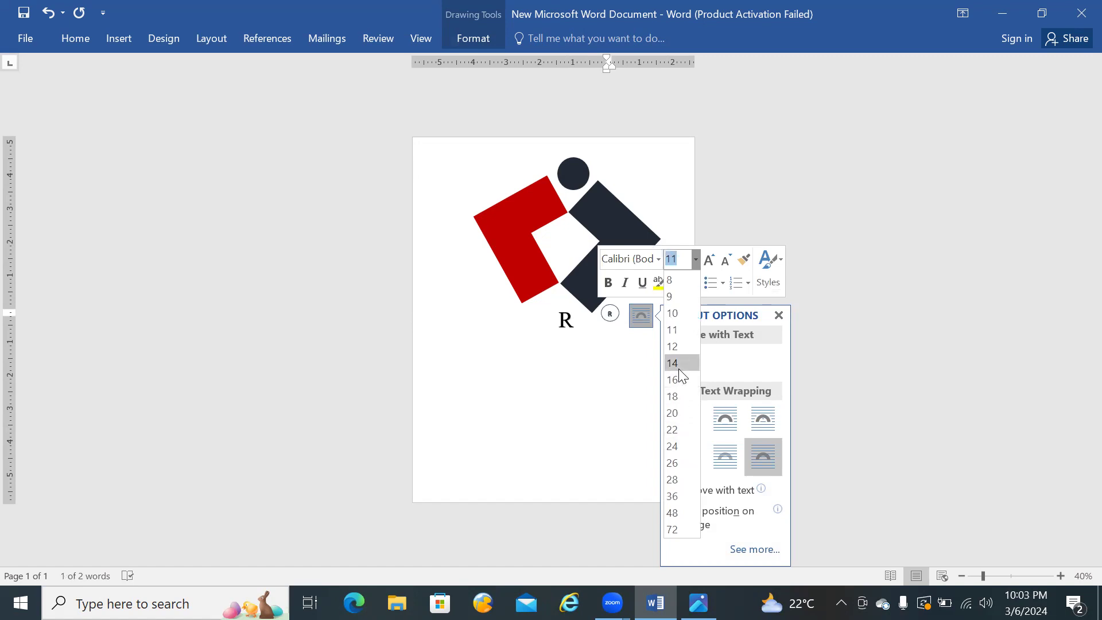
key(Delete)
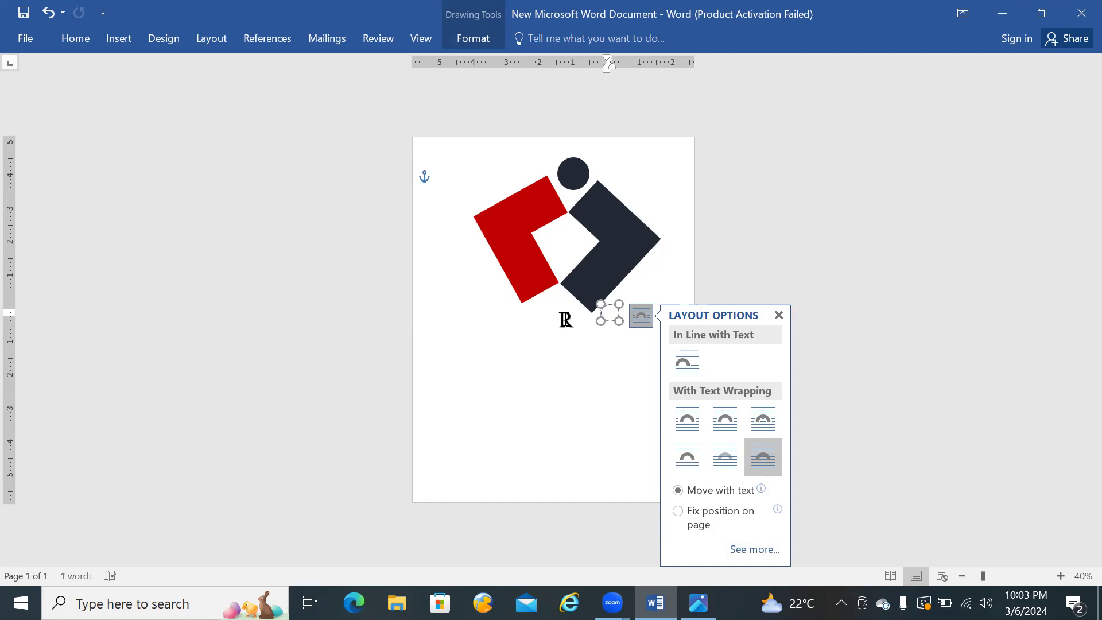
Step: Shrink the R WordArt's box and move it onto the outlined circle by the dark blue half
click(565, 320)
drag(582, 346, 575, 339)
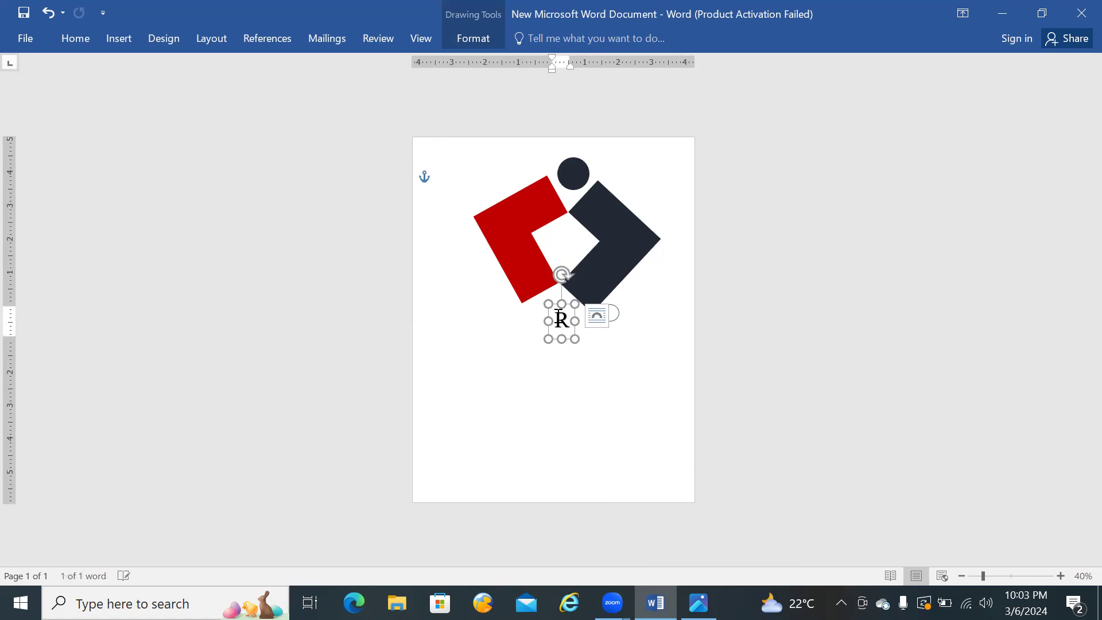
drag(550, 313, 597, 306)
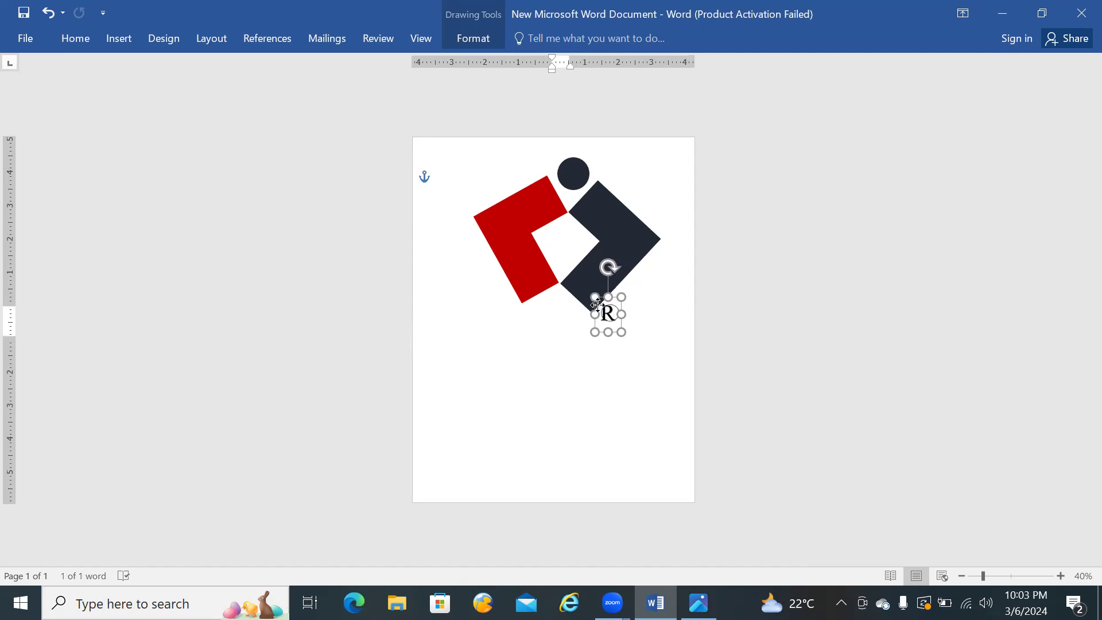
mouse_move(621, 333)
mouse_down()
mouse_move(599, 299)
mouse_move(618, 322)
mouse_up()
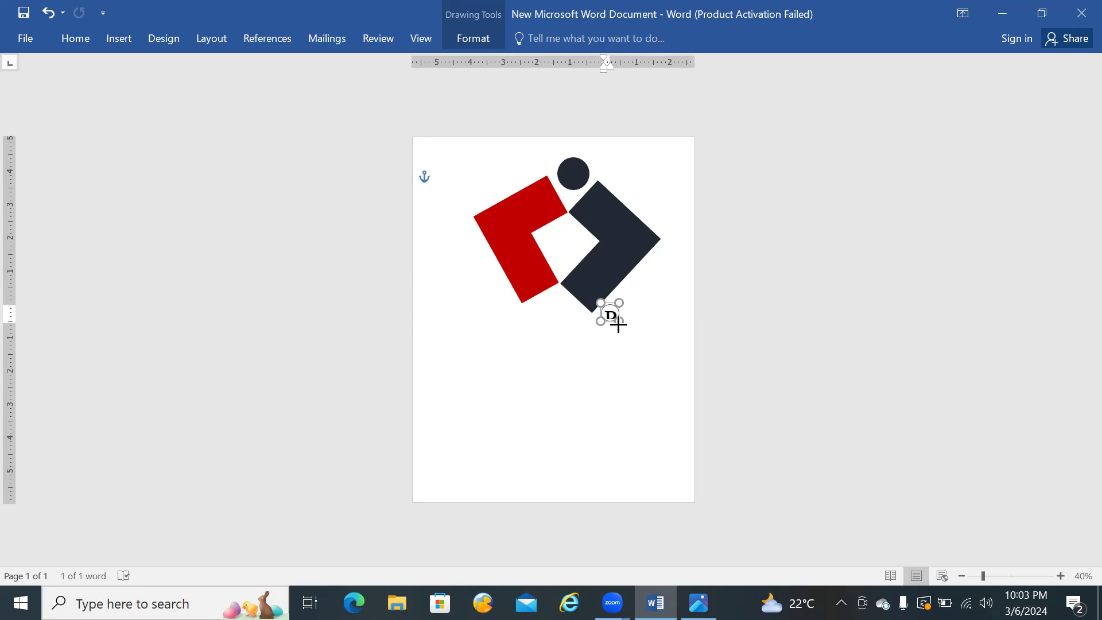
Step: Adjust the position and height of the R WordArt over the circle, and move it back below the gap between the halves
key(ctrl+z)
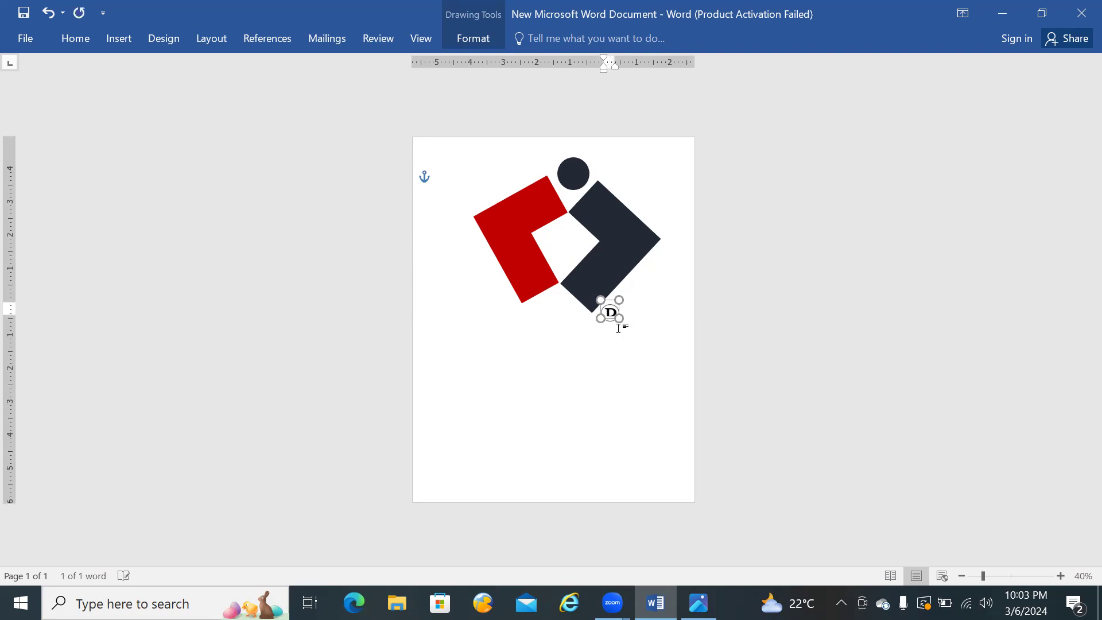
key(ctrl+Up)
key(ctrl+Up)
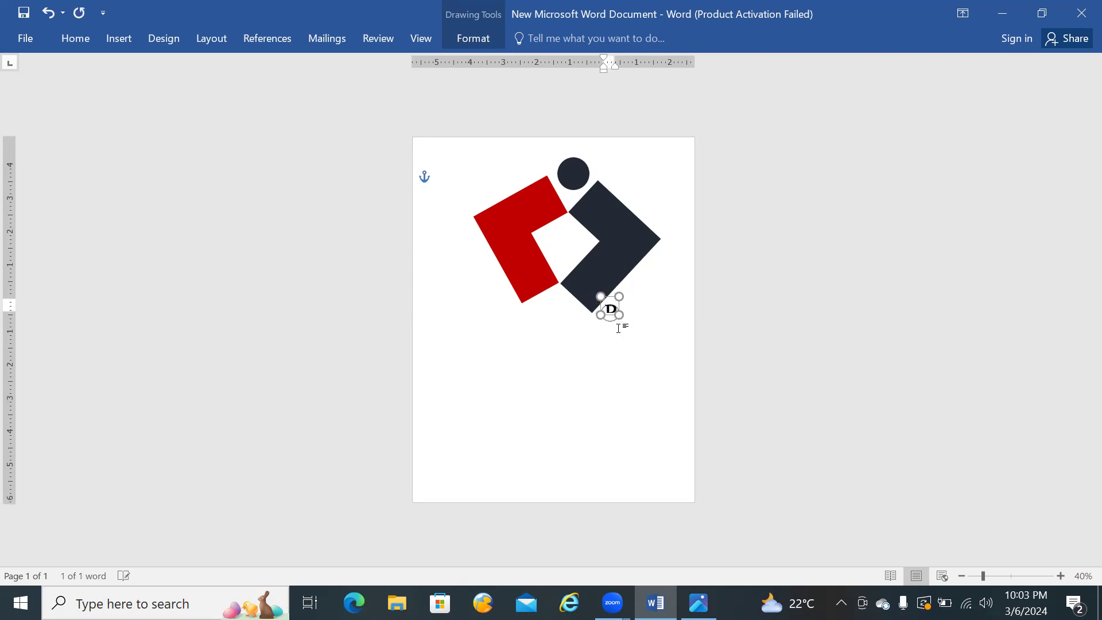
drag(620, 323, 620, 328)
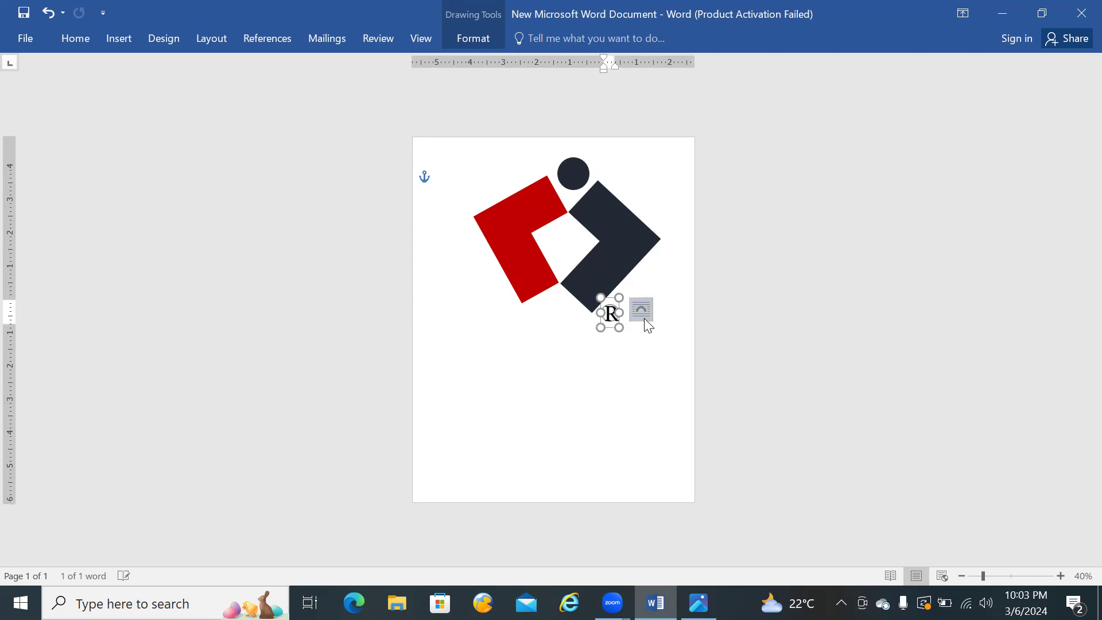
click(651, 327)
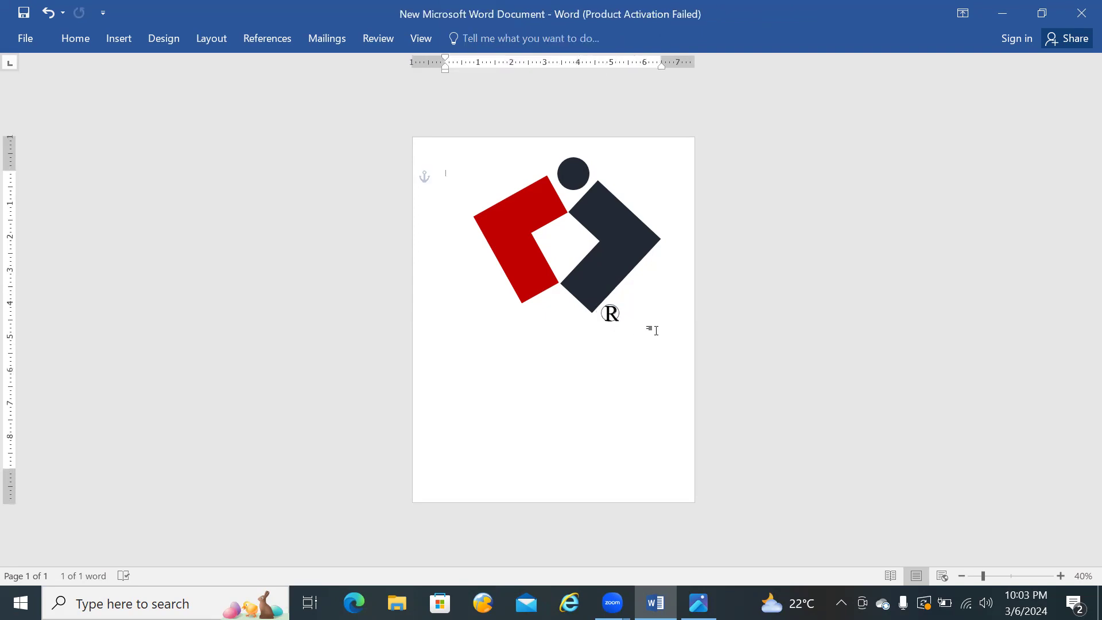
click(613, 311)
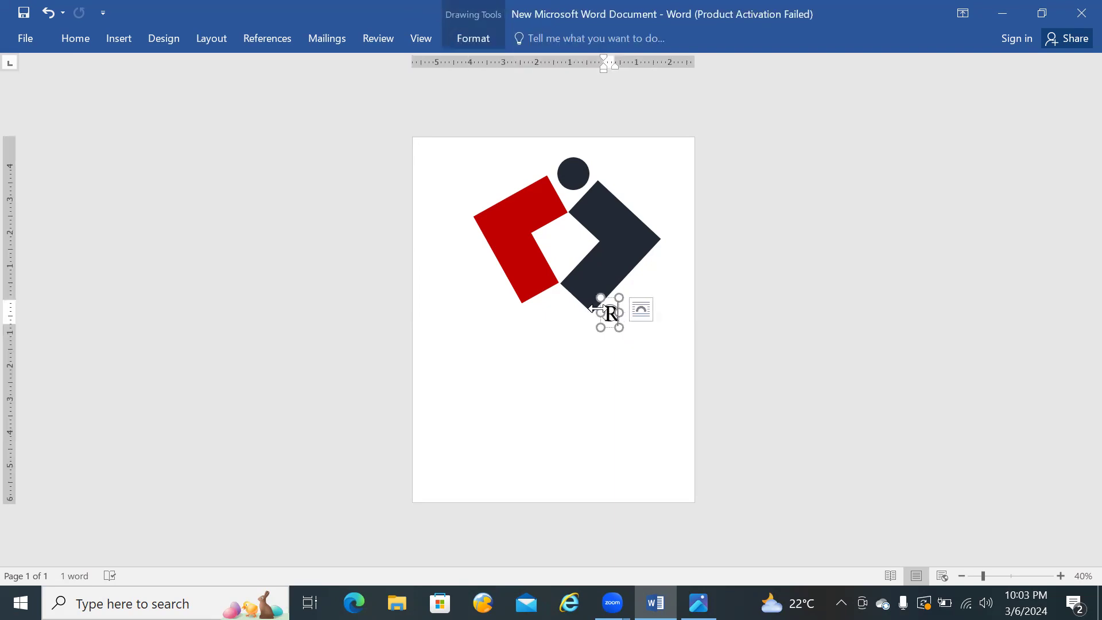
drag(599, 305, 547, 312)
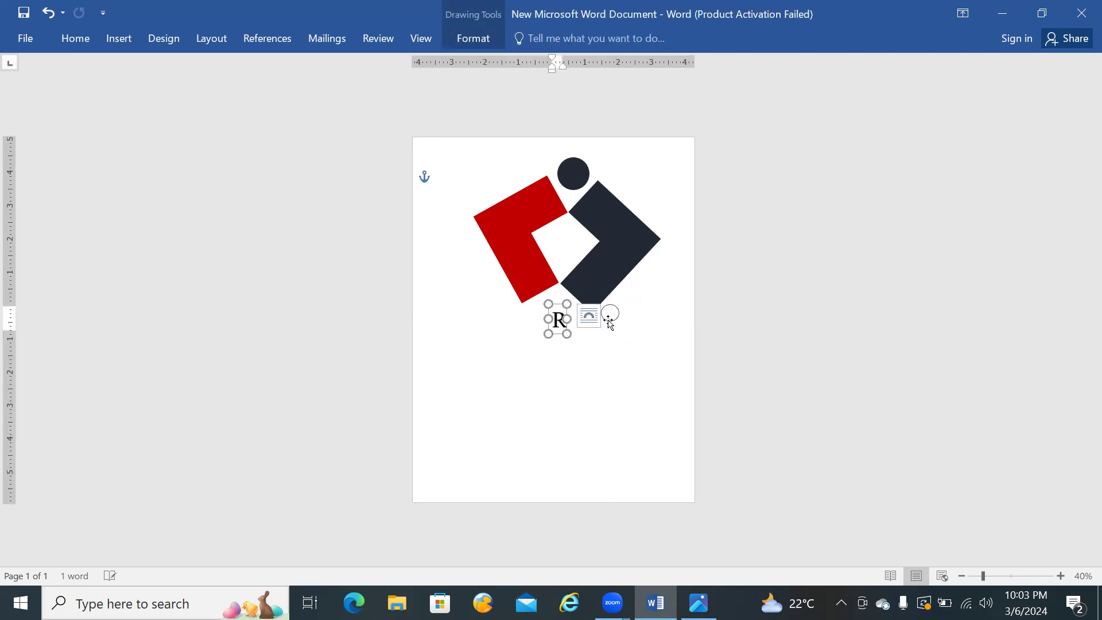
Step: Enlarge the outlined circle by the dark blue half so that it is clearly bigger than the R
click(619, 315)
click(610, 316)
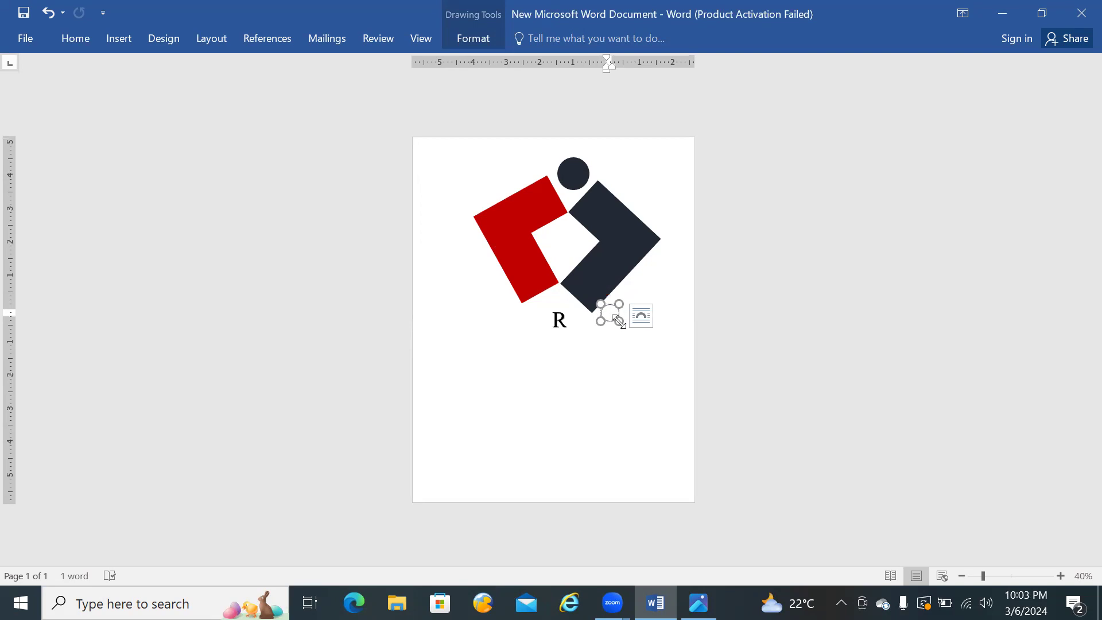
drag(635, 334, 637, 344)
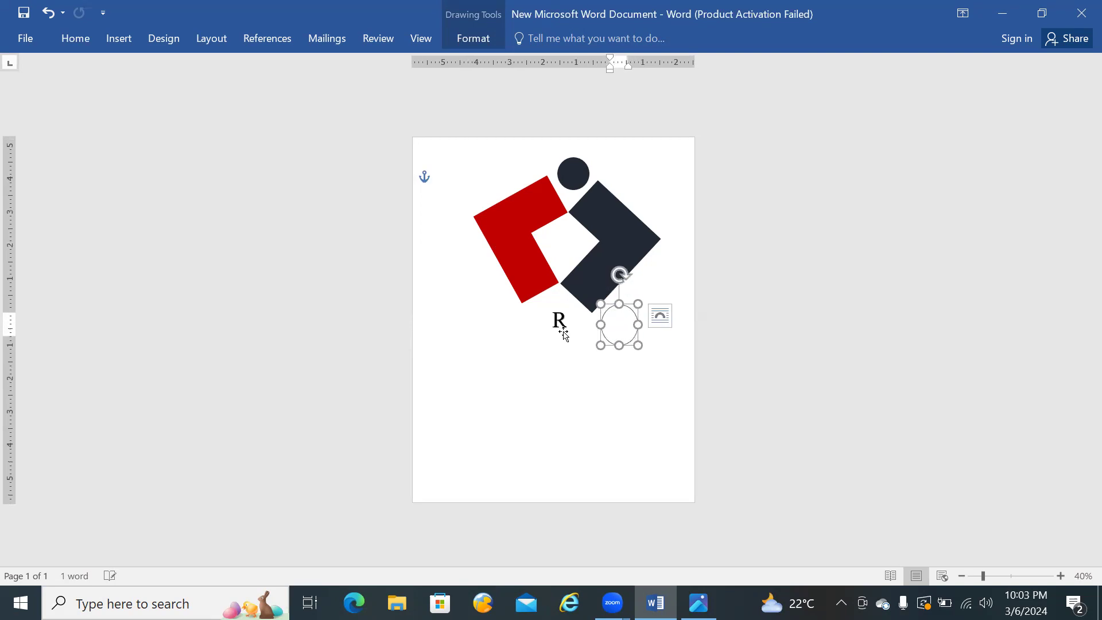
Step: Move the R WordArt into the upper part of the enlarged outlined circle and nudge it up
click(560, 321)
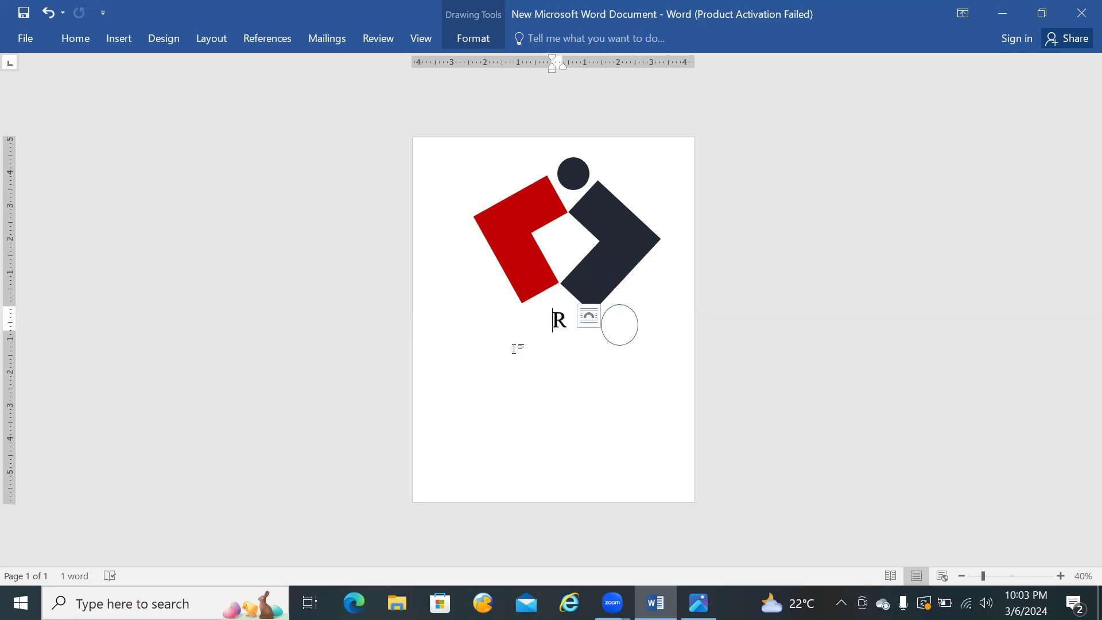
click(512, 350)
click(560, 320)
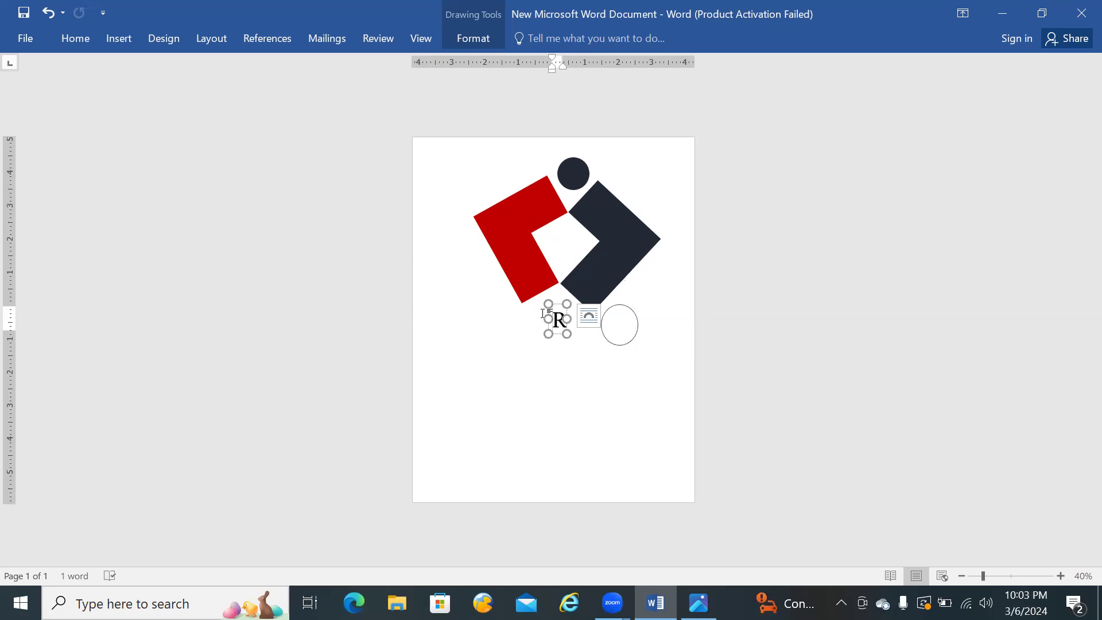
drag(548, 315, 608, 310)
key(Up)
key(Up)
key(Up)
key(Up)
key(Up)
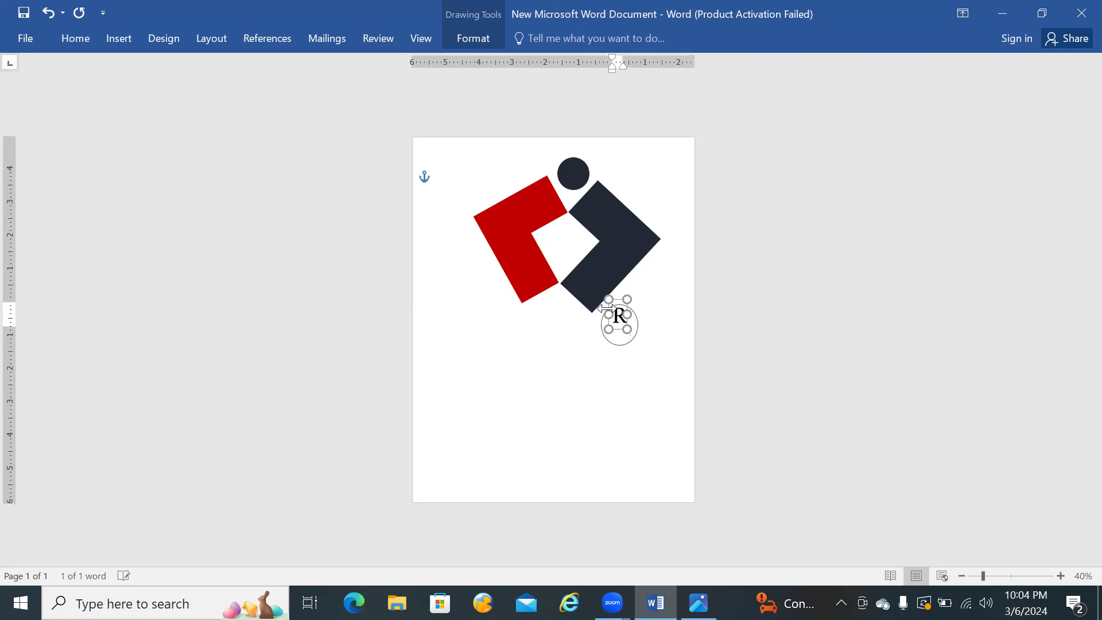
Step: Resize the R's text box to be taller and narrower, and set the R's font size to 22
drag(627, 329, 631, 336)
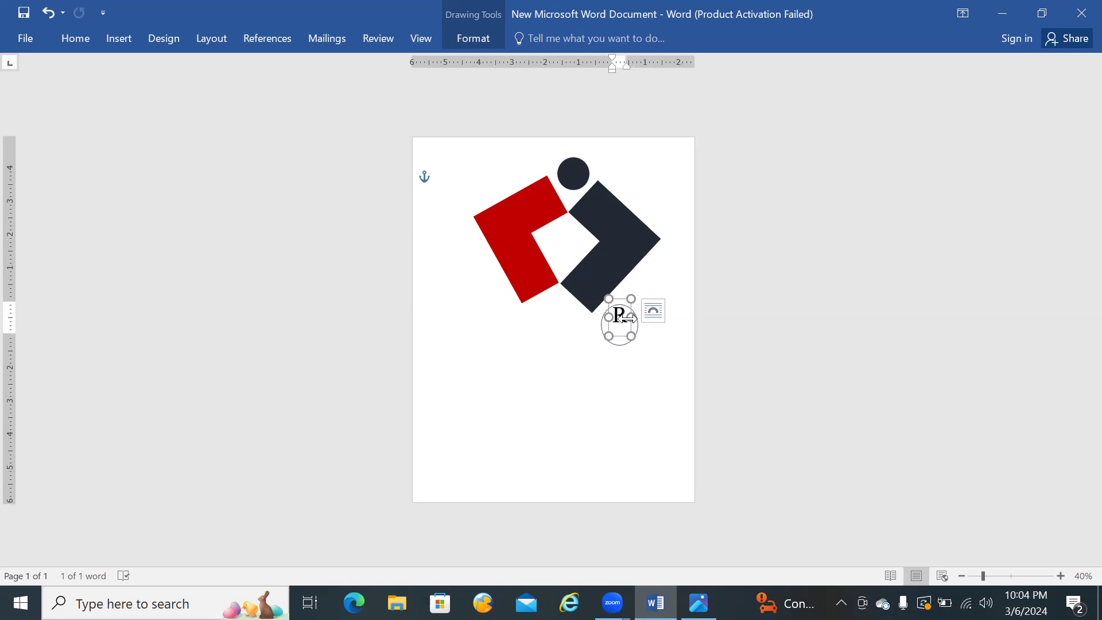
click(626, 320)
mouse_move(631, 317)
mouse_down()
mouse_move(613, 320)
mouse_move(628, 320)
mouse_up()
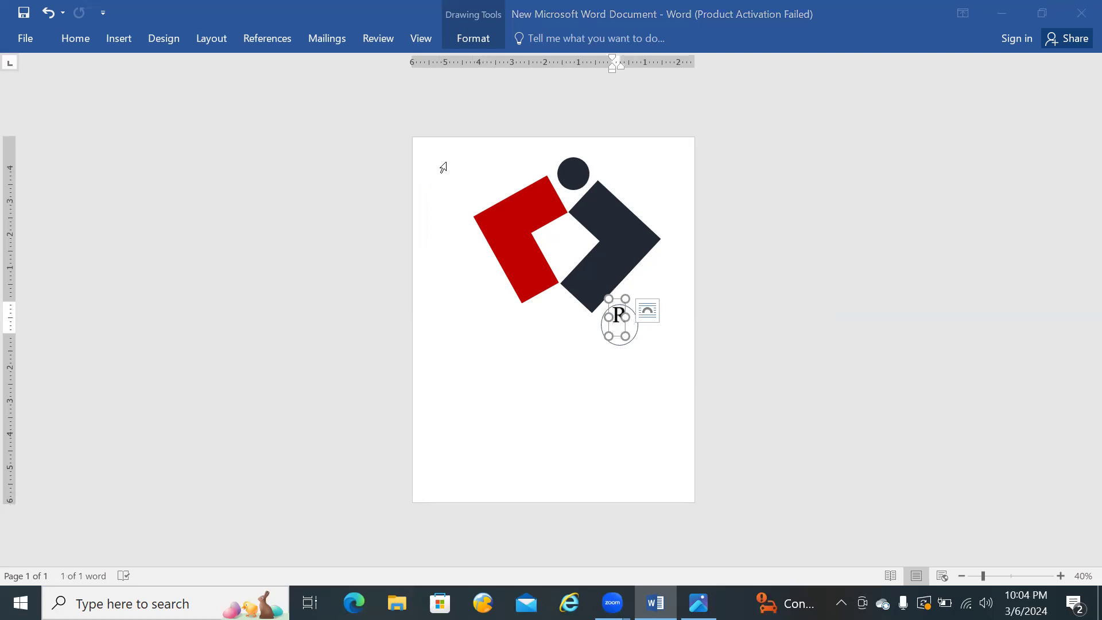
click(96, 40)
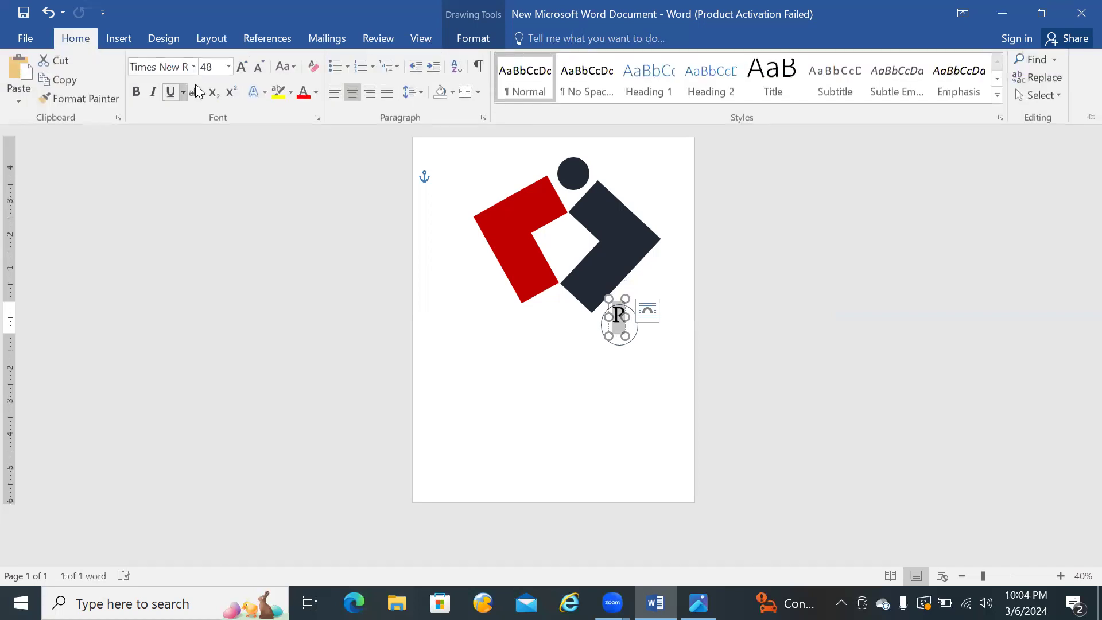
click(228, 66)
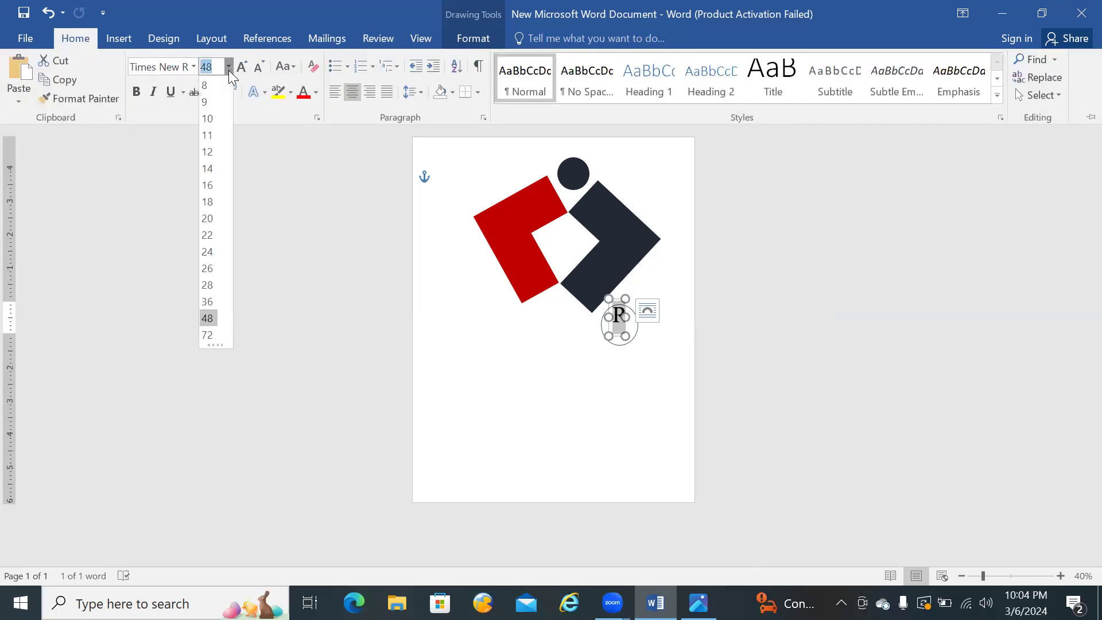
click(208, 235)
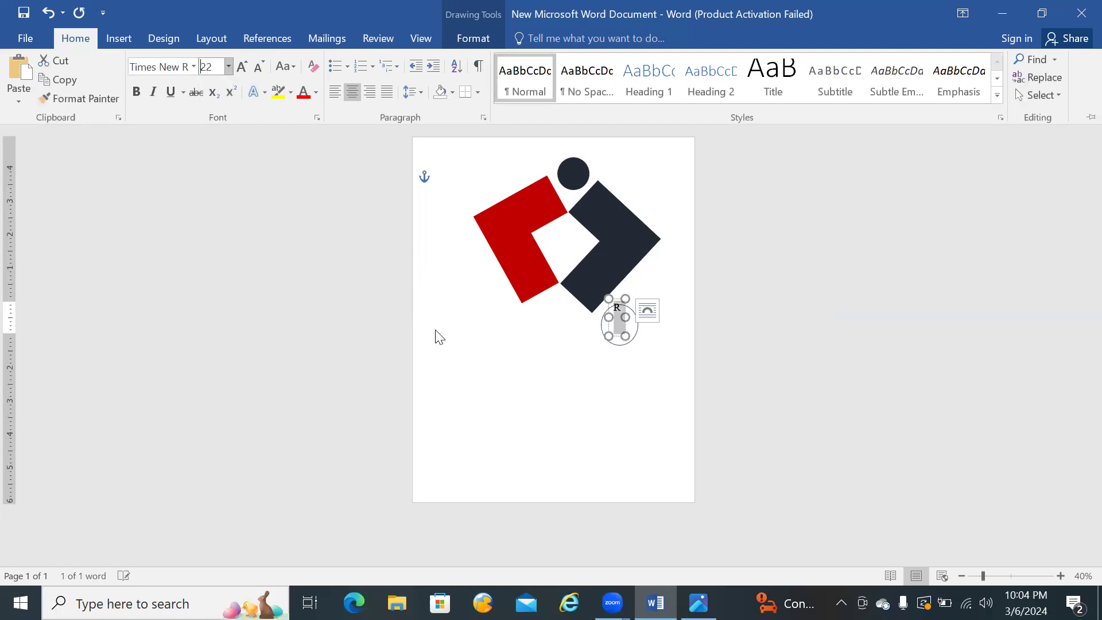
Step: Shrink the outlined circle and position it around the small R
click(615, 423)
click(637, 369)
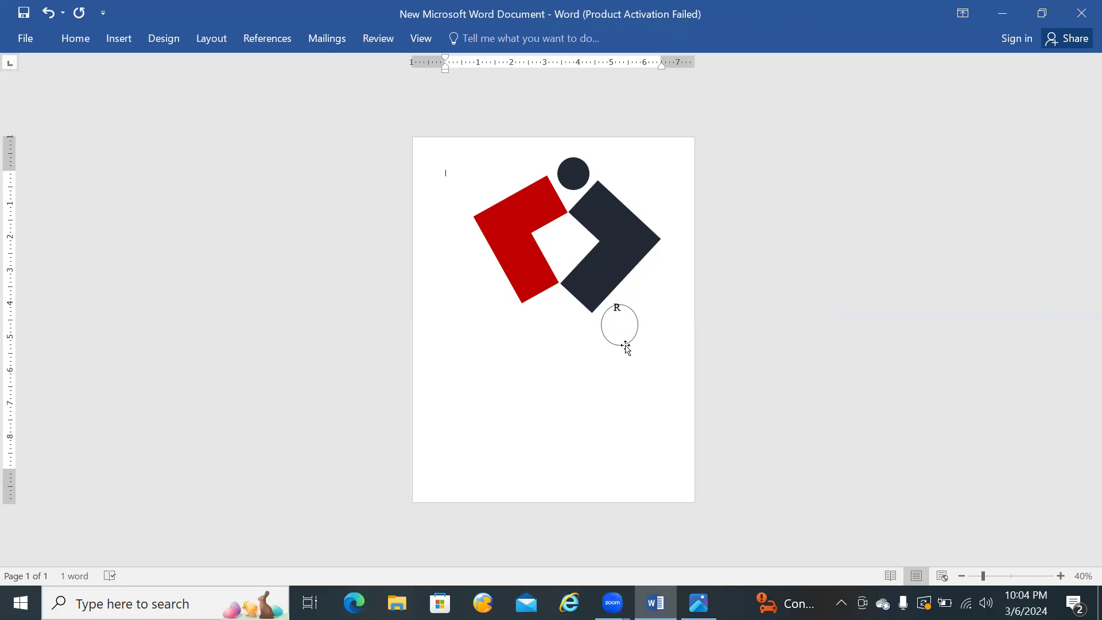
click(627, 349)
mouse_move(625, 345)
mouse_down()
mouse_move(629, 320)
mouse_move(605, 319)
mouse_move(626, 315)
mouse_up()
key(ctrl+z)
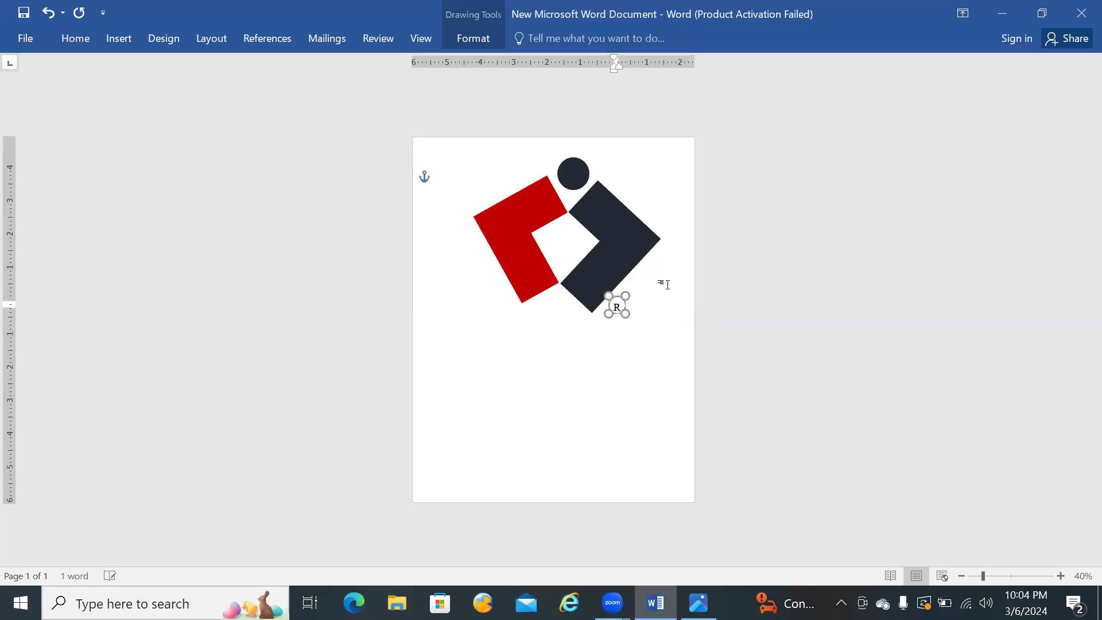
Step: Fine-tune the outlined circle's size and position so that it closely surrounds the R in its centre
key(Down)
key(Down)
key(Down)
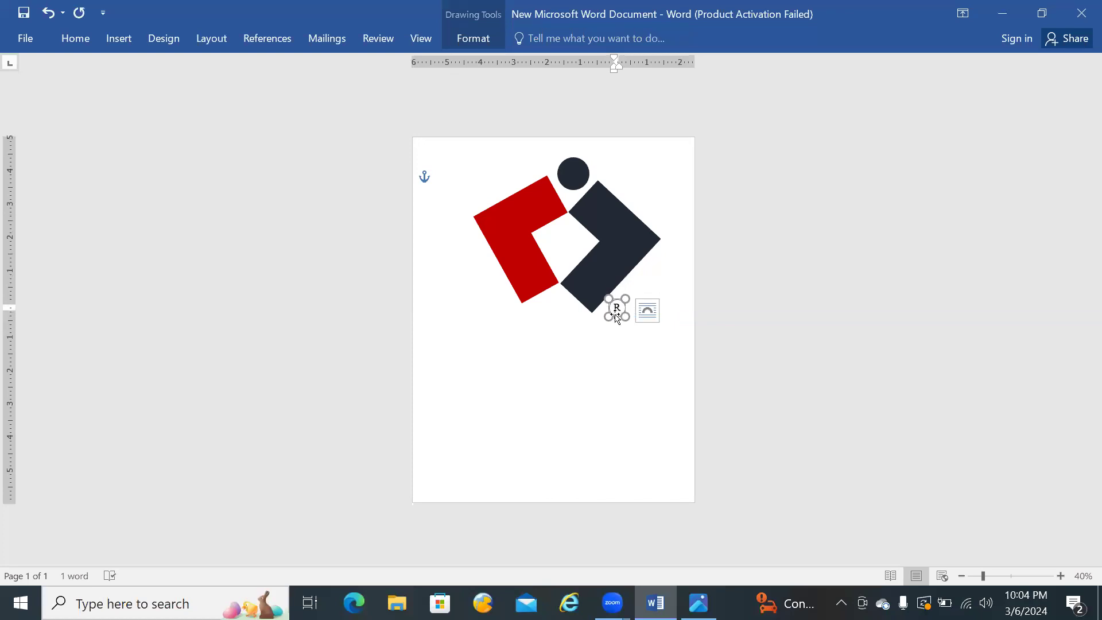
drag(623, 316, 622, 313)
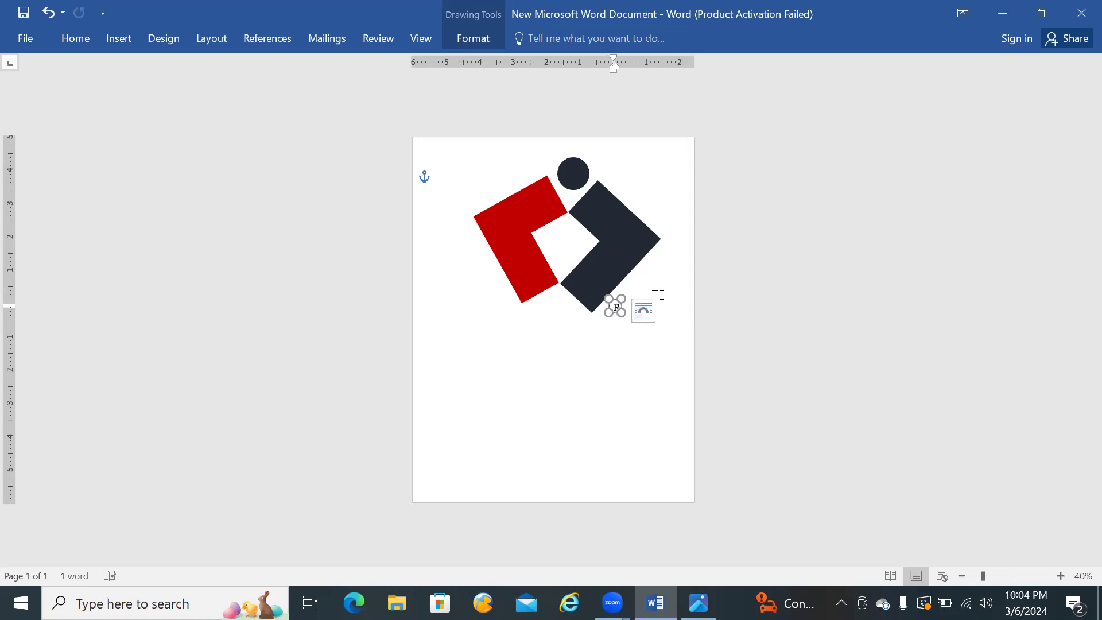
key(ctrl+z)
key(ctrl+z)
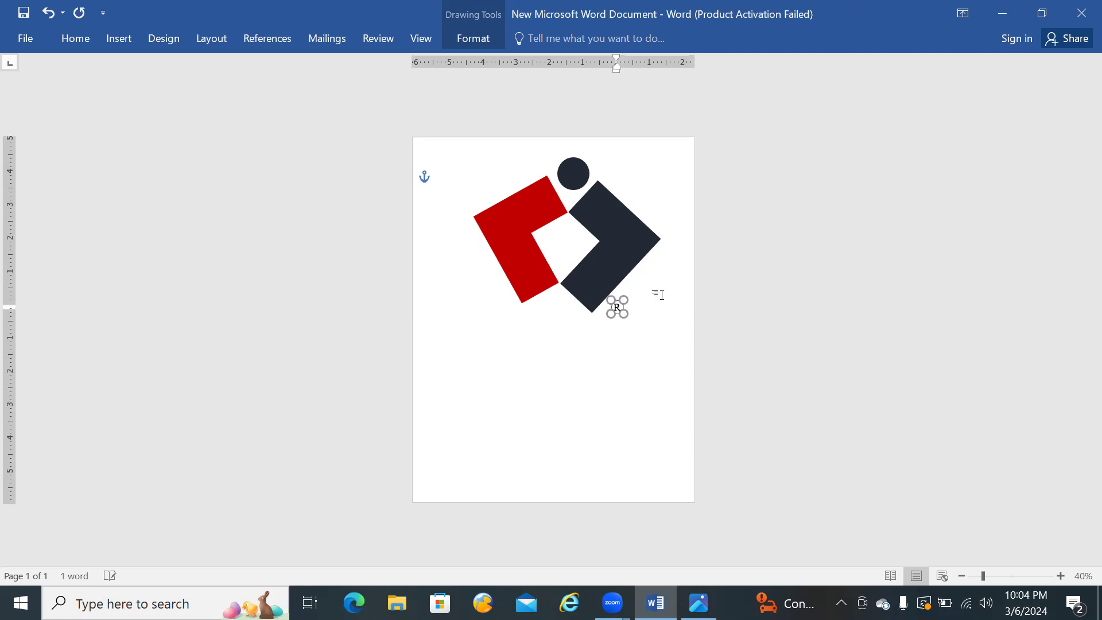
click(617, 408)
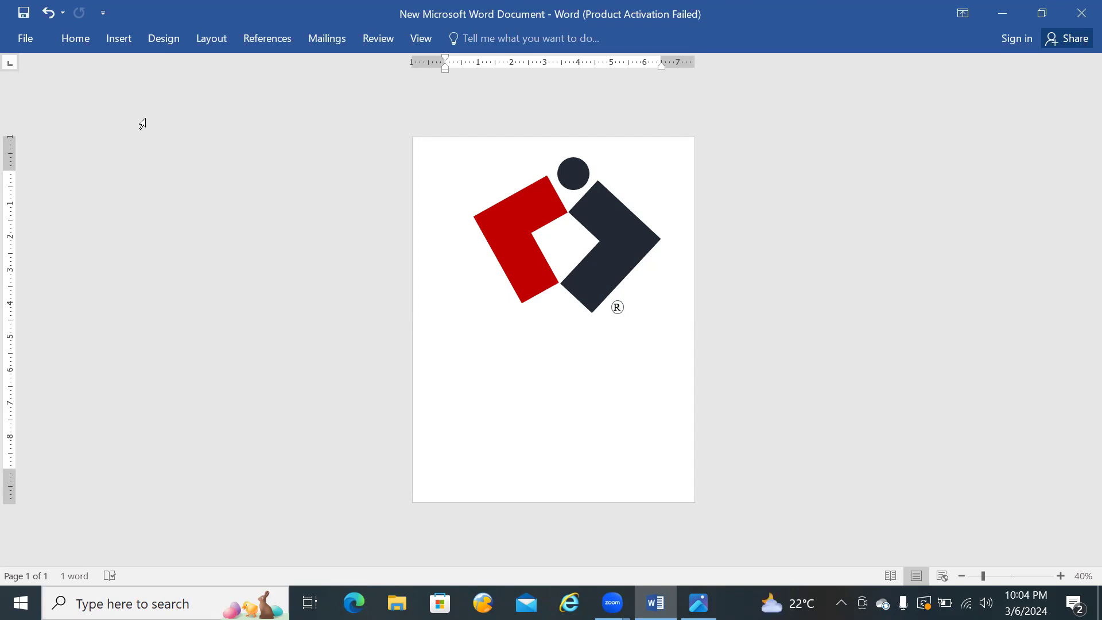
Step: Look through the available shapes, from the lines to the callouts, for one to insert
click(113, 40)
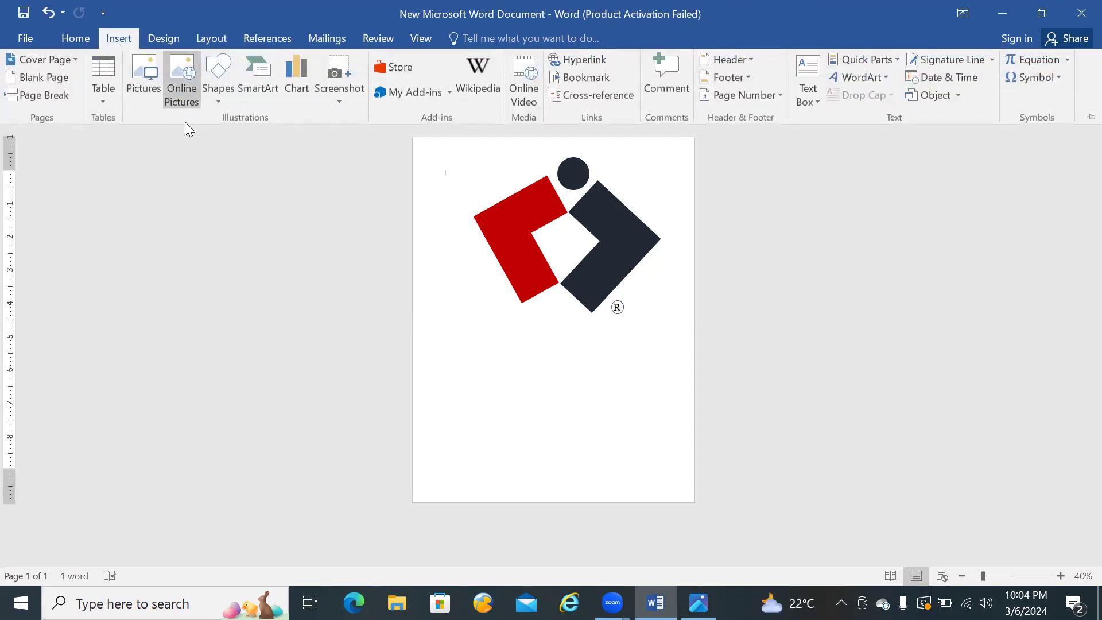
click(220, 105)
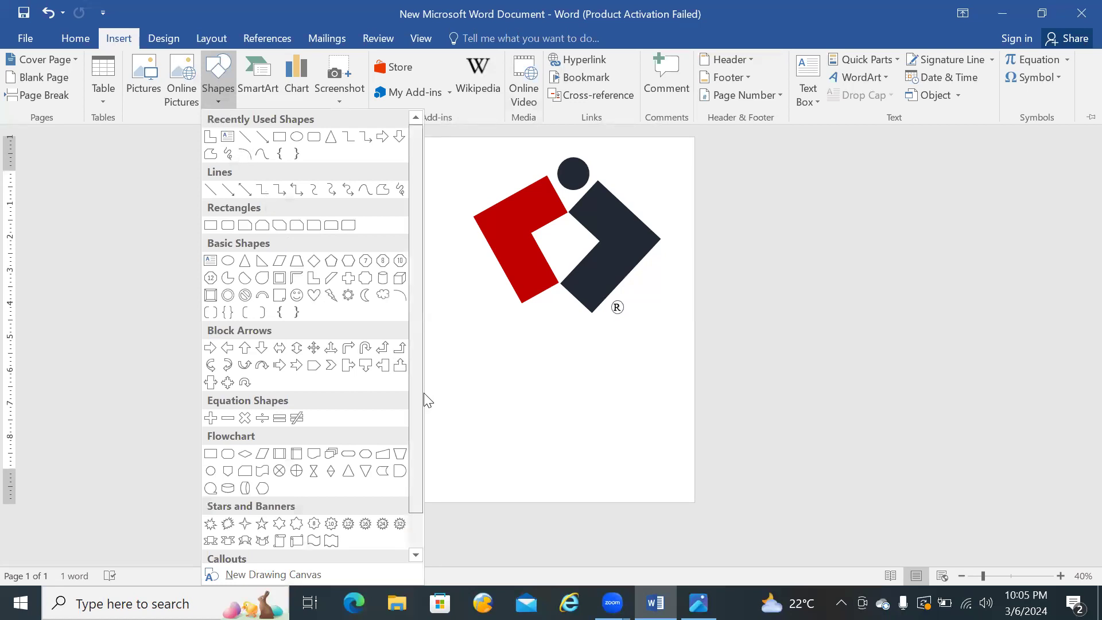
drag(426, 399, 428, 442)
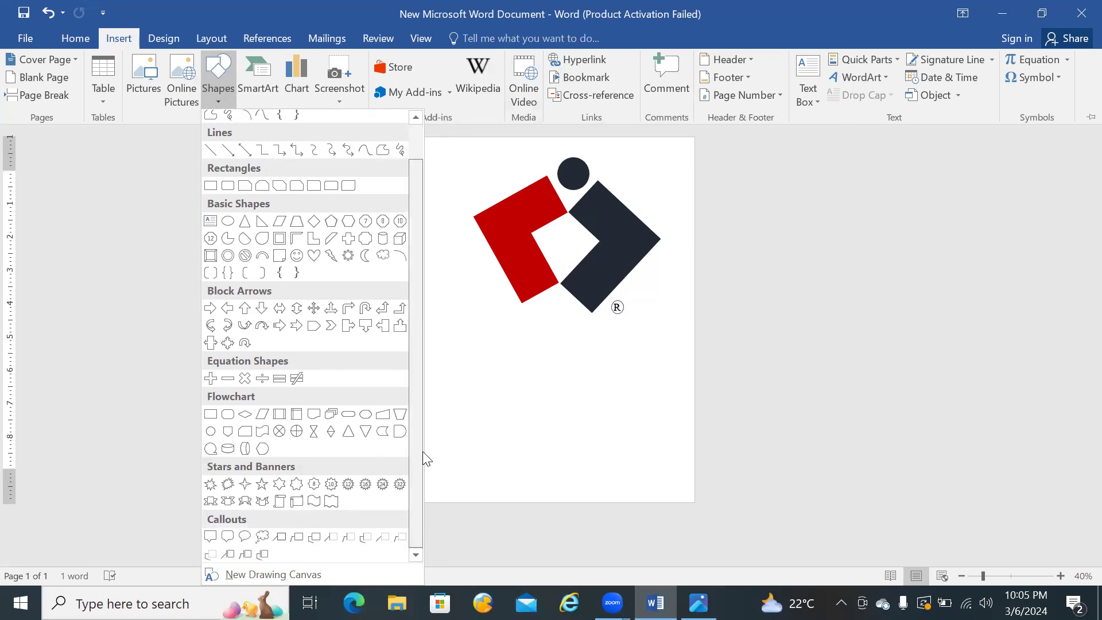
drag(421, 447, 406, 362)
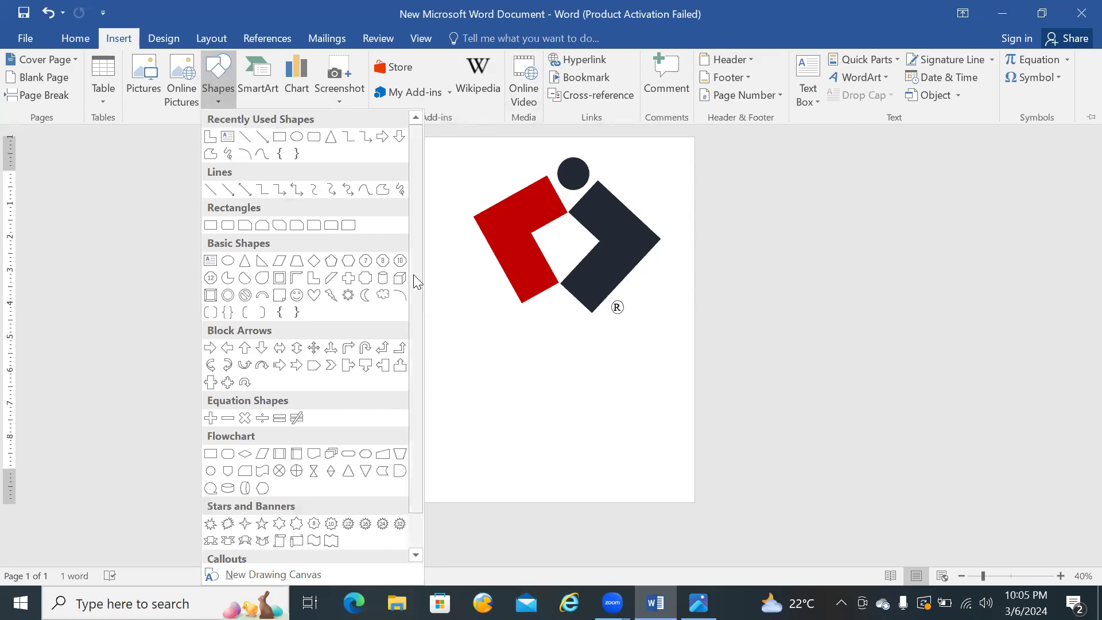
drag(414, 271, 417, 328)
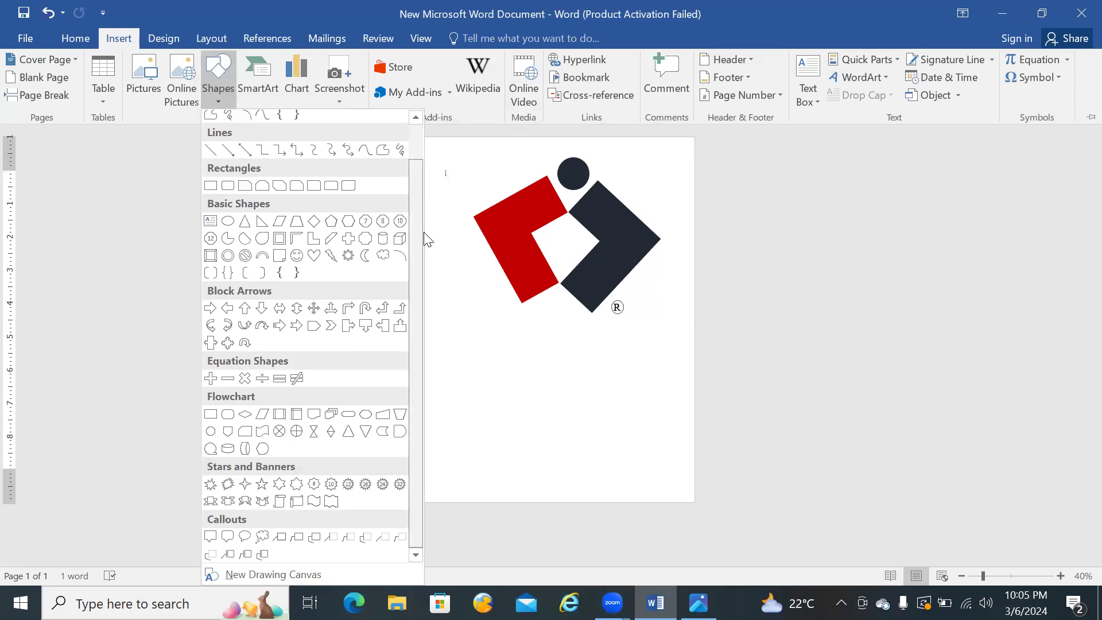
scroll(422, 152, up, 2)
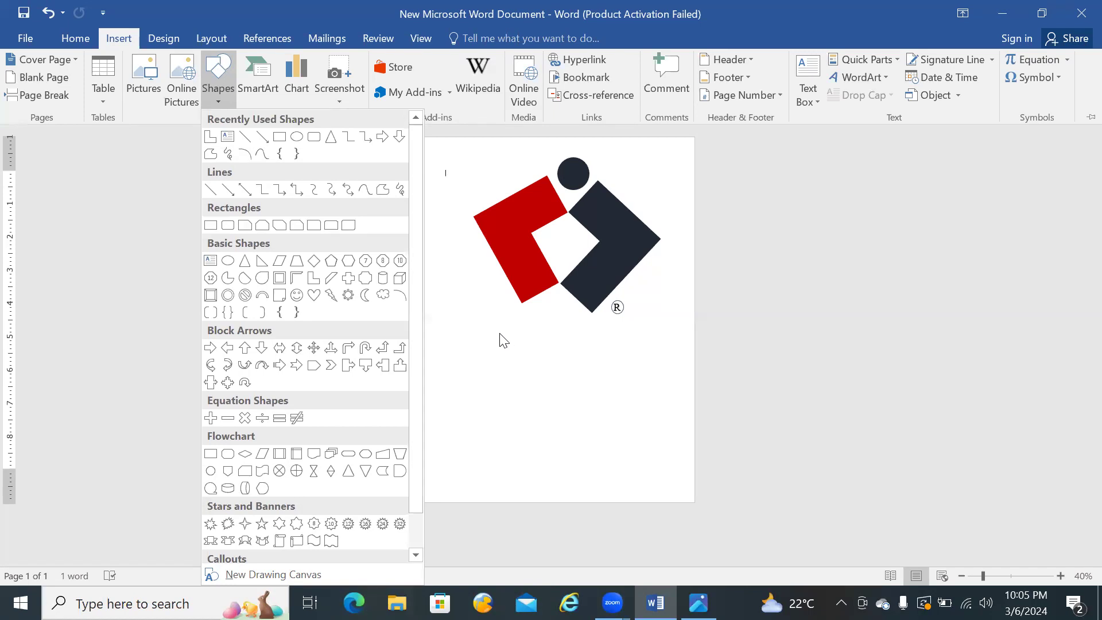
click(460, 384)
click(163, 39)
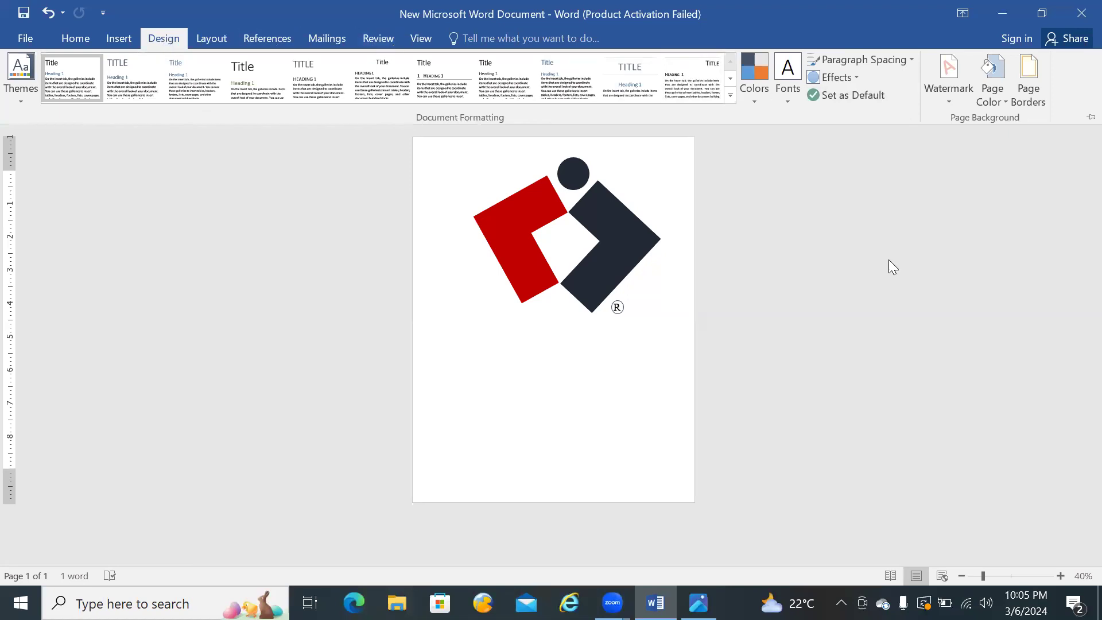
key(ctrl+F1)
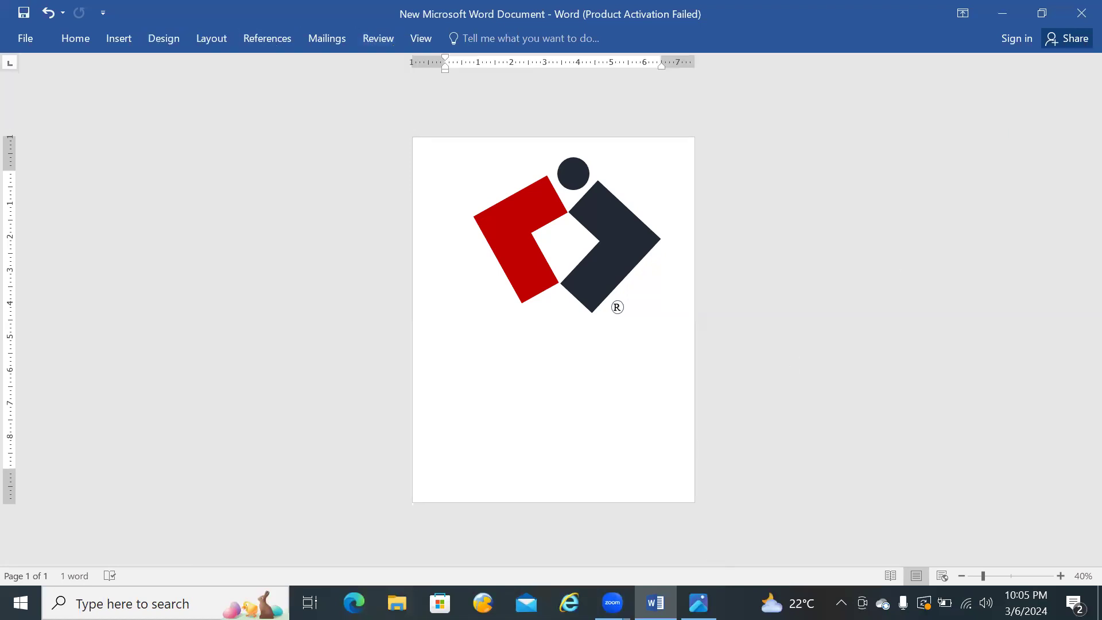
Step: Check the reference logo, then draw a wide text box below the logo shapes and enter COMPUTER WORLD in it
key(alt+Tab)
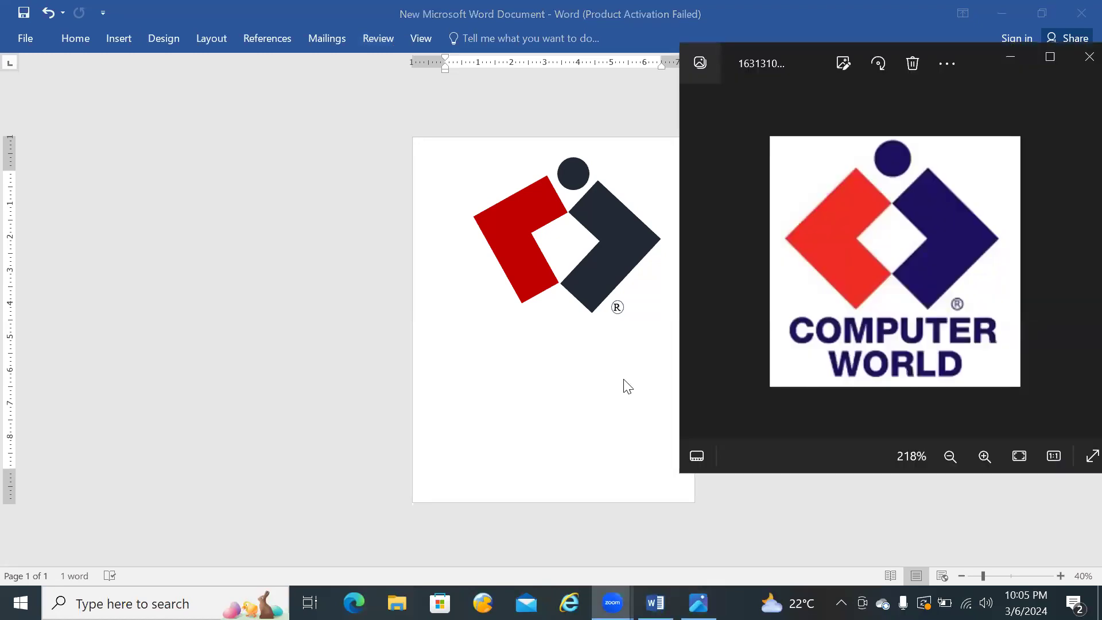
click(1010, 56)
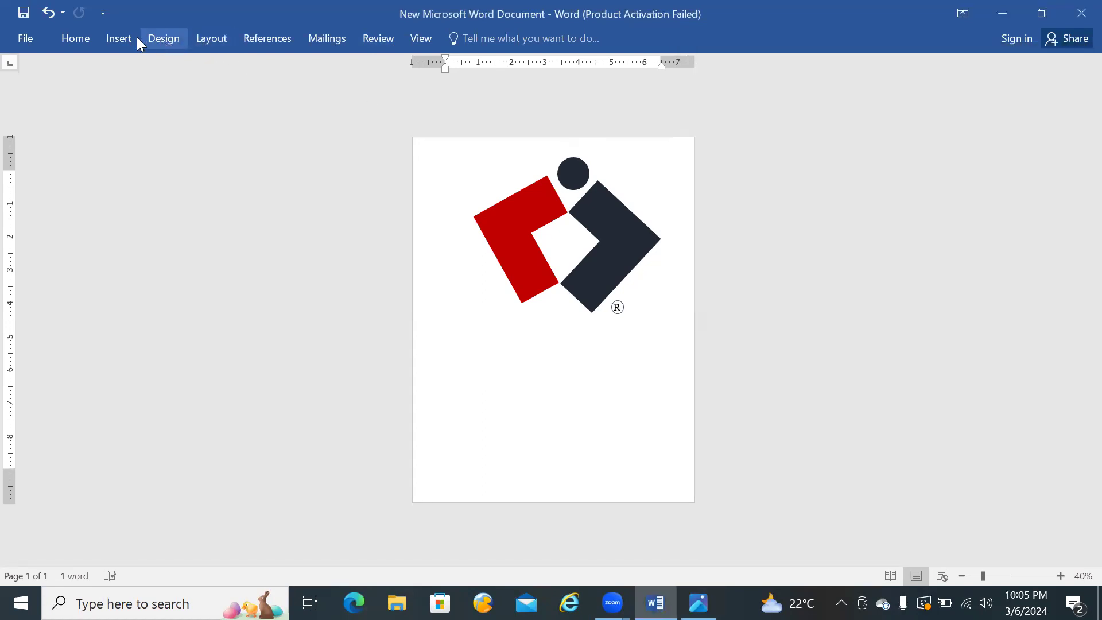
click(109, 37)
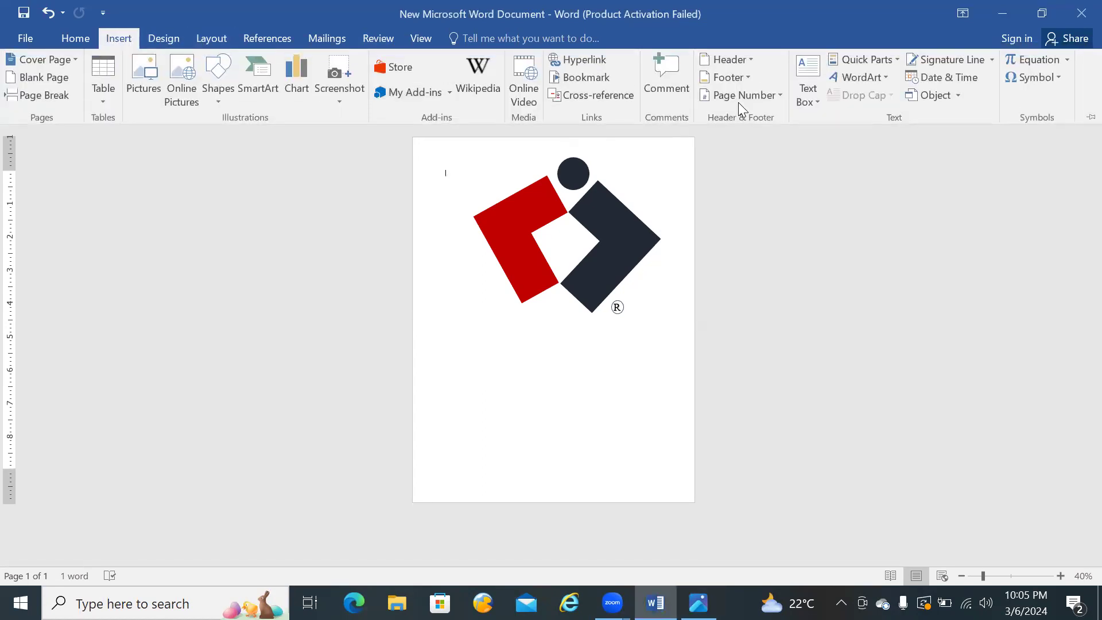
click(803, 67)
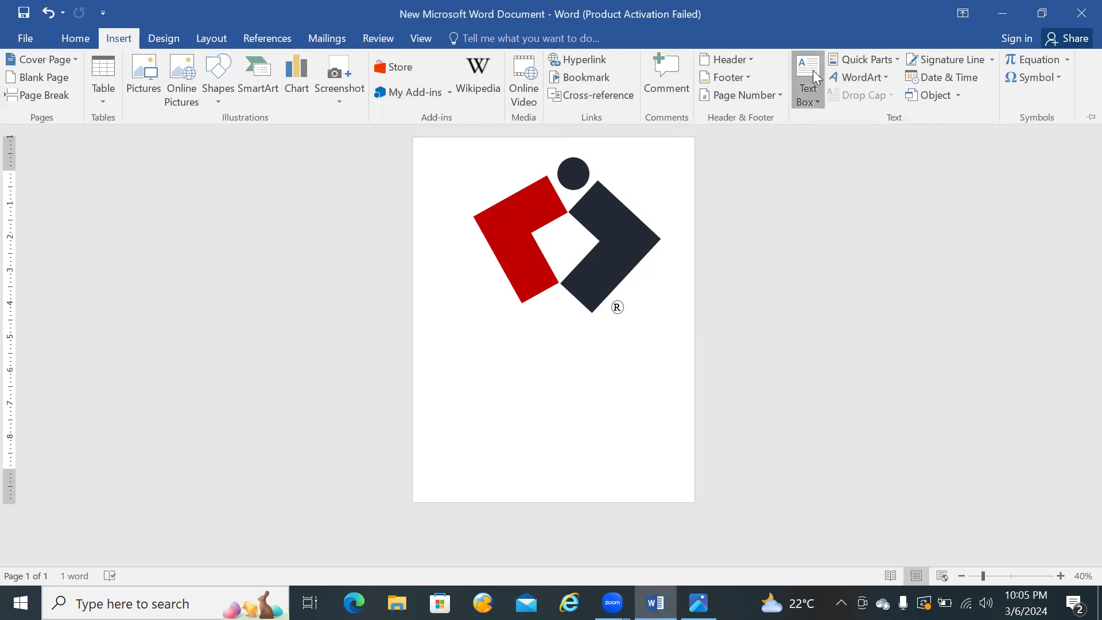
click(782, 468)
drag(455, 357, 654, 416)
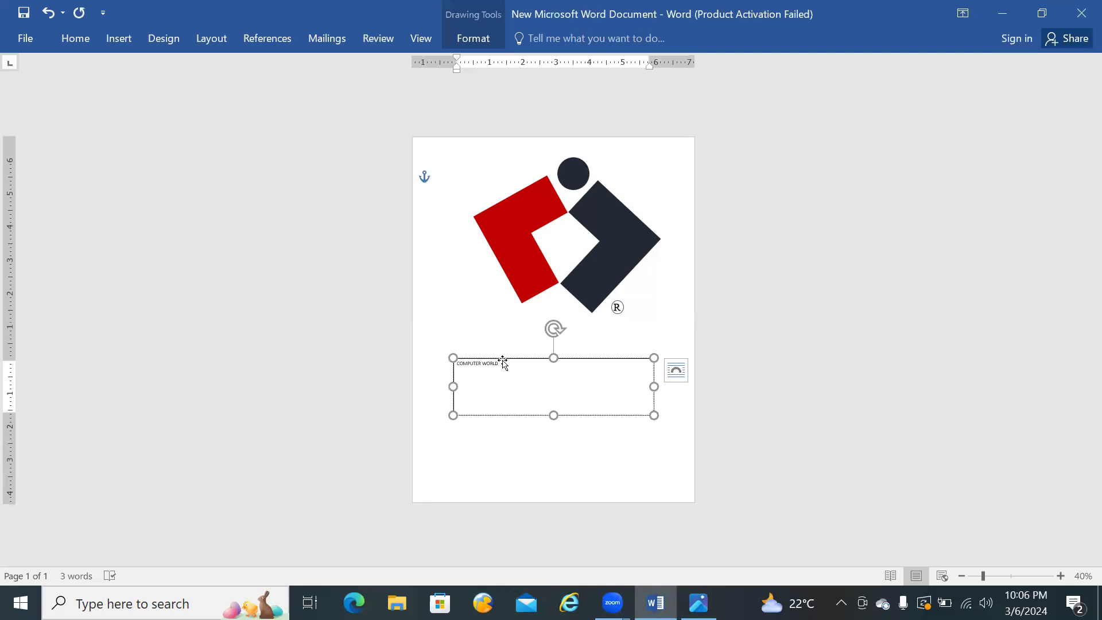
Step: Set the font size of the COMPUTER WORLD text to 48
drag(500, 366, 460, 364)
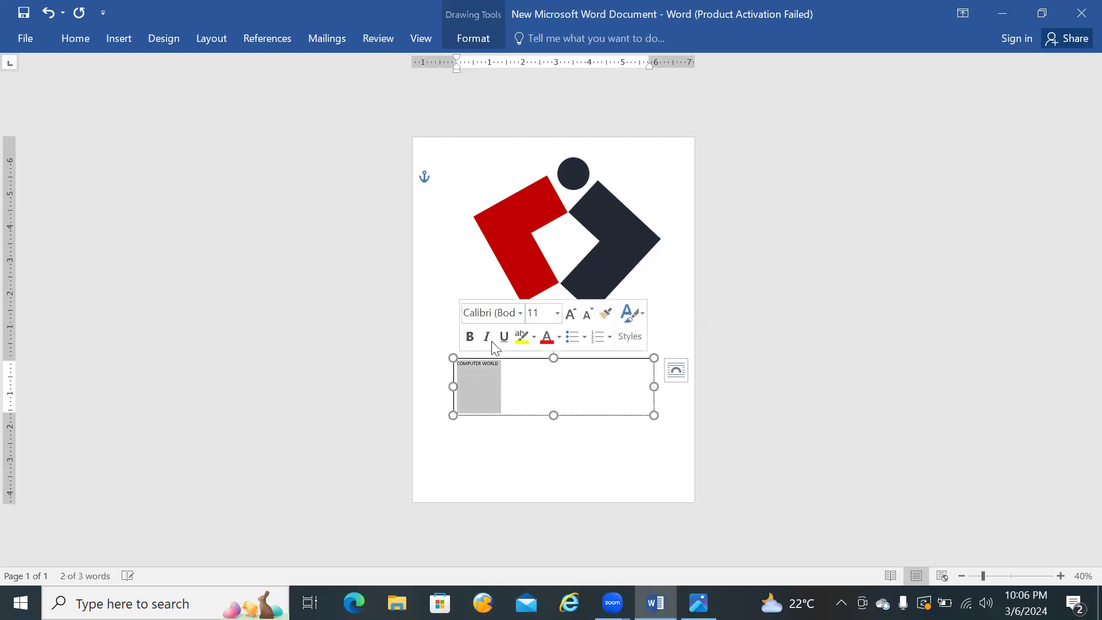
click(557, 313)
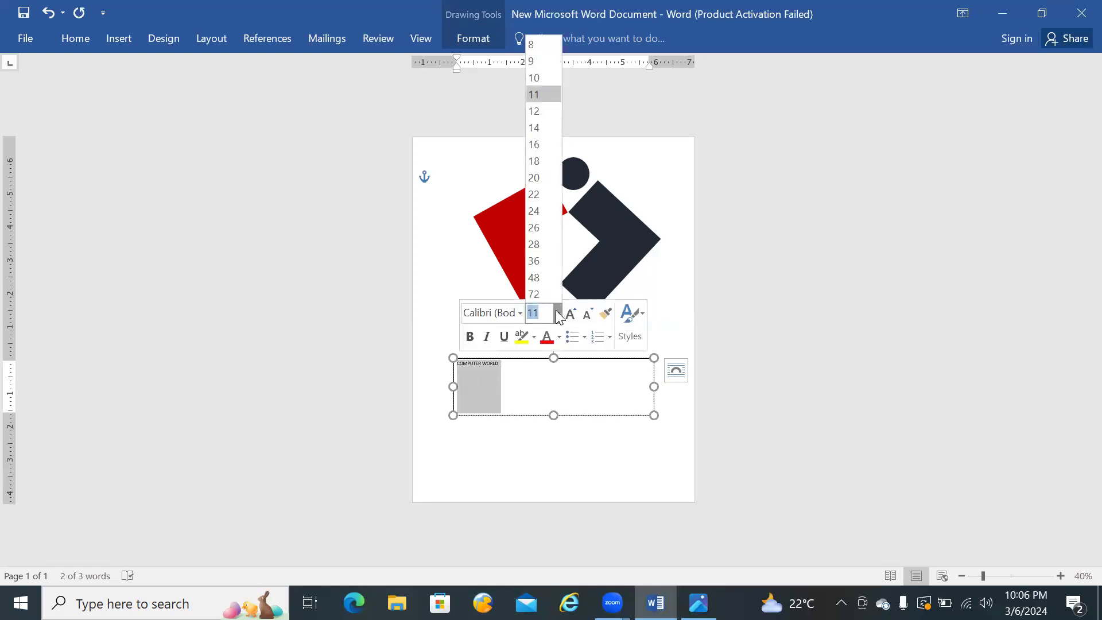
click(543, 277)
Step: Put WORLD on its own line below COMPUTER and make the text box slightly taller to fit both lines
click(699, 603)
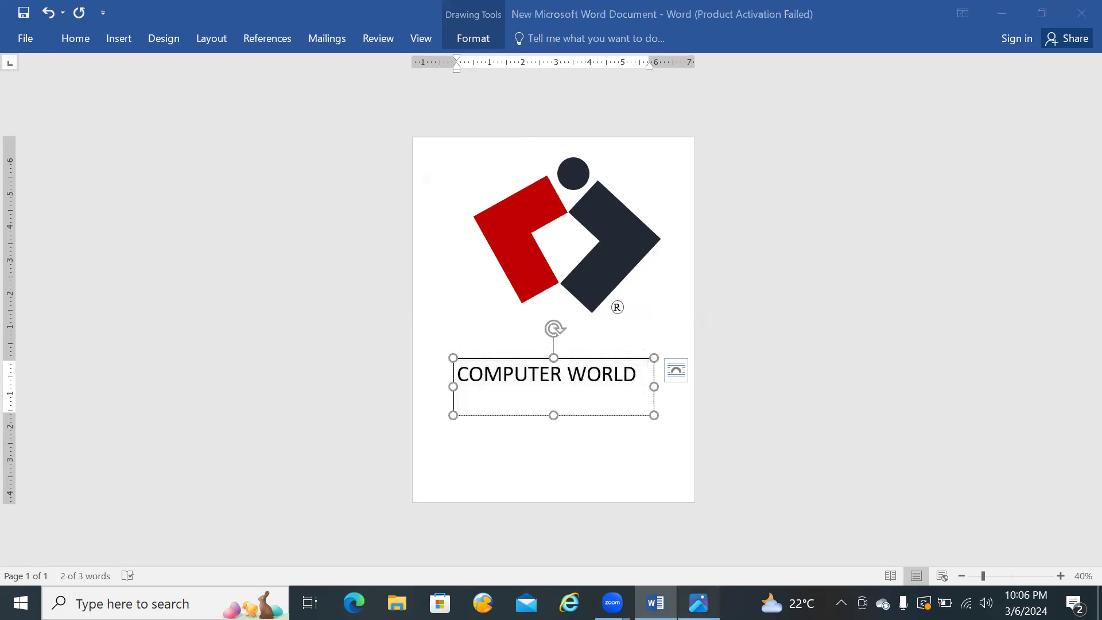
click(699, 602)
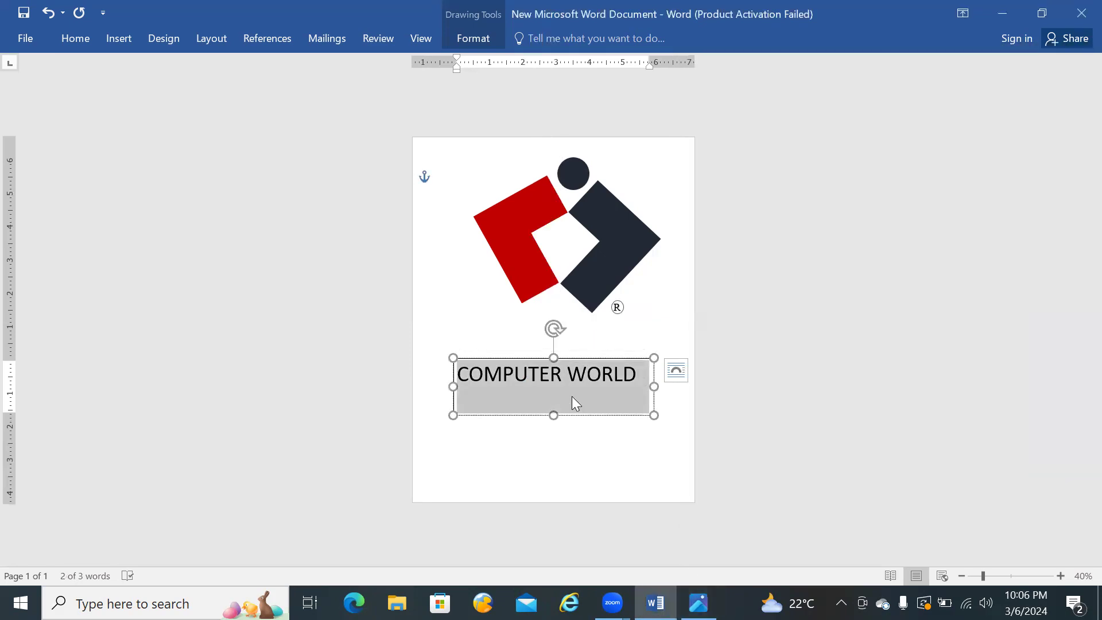
click(567, 378)
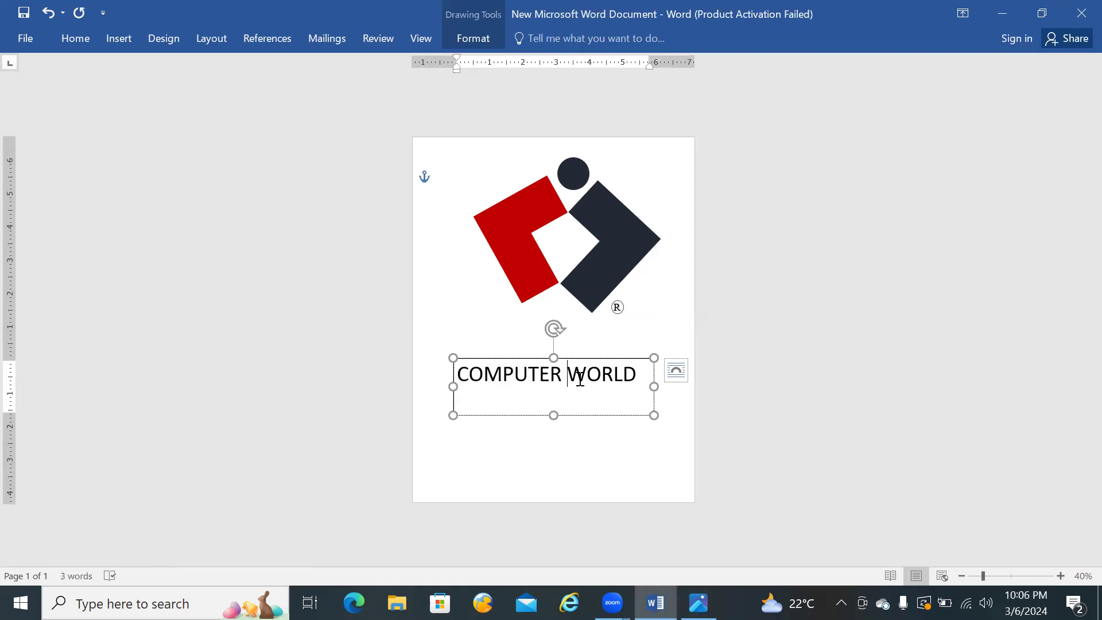
key(Return)
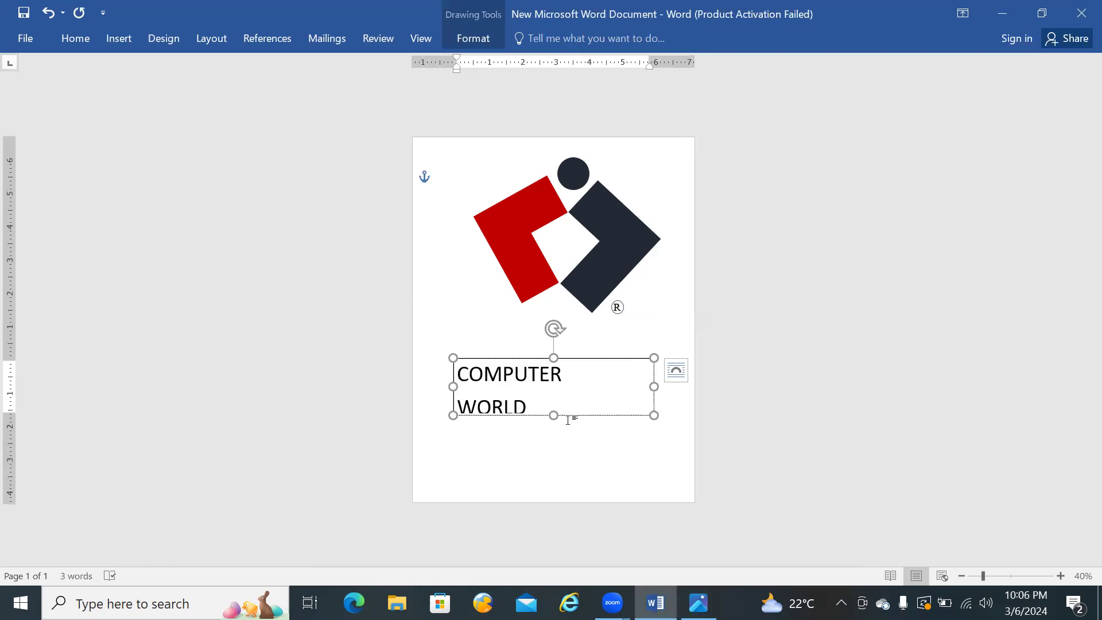
drag(554, 415, 458, 374)
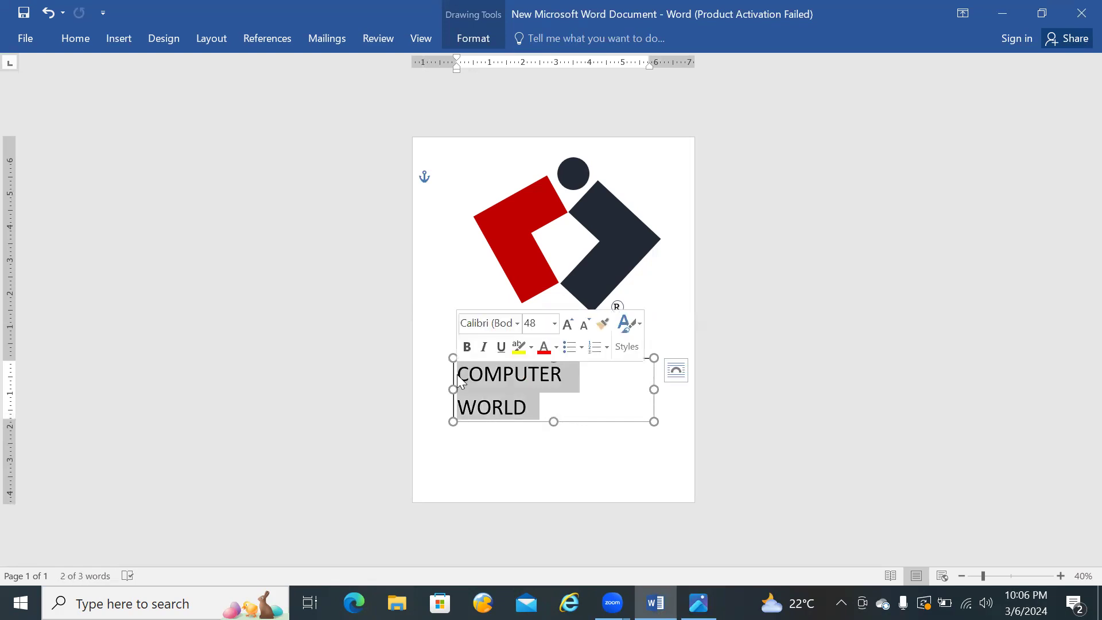
Step: Try Times New Roman on the COMPUTER WORLD text and compare it with the reference logo
click(81, 37)
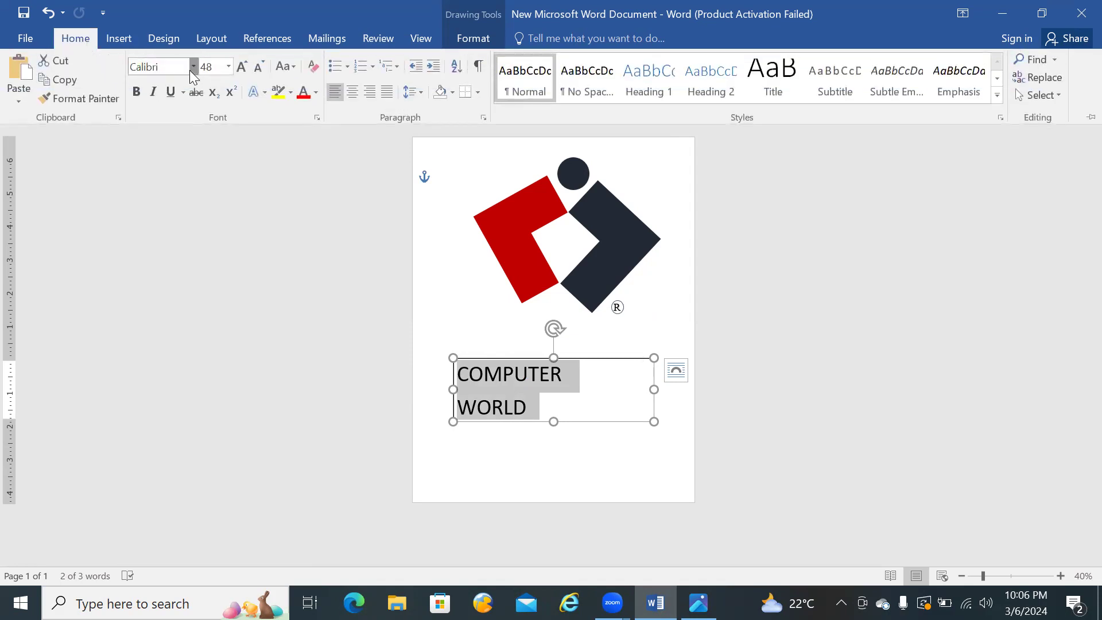
click(193, 66)
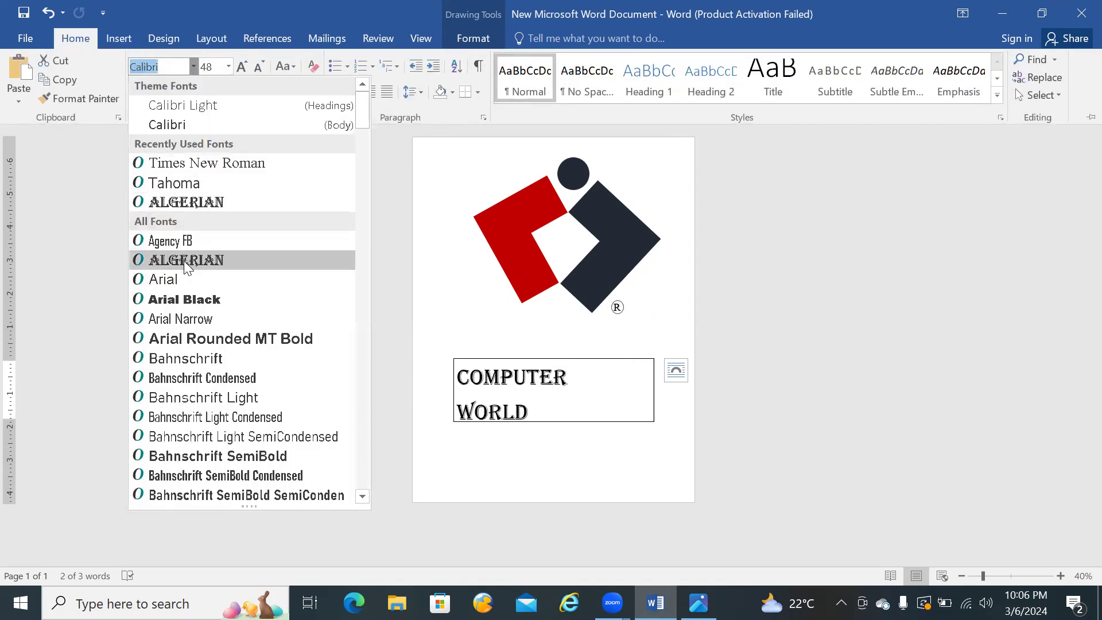
click(181, 164)
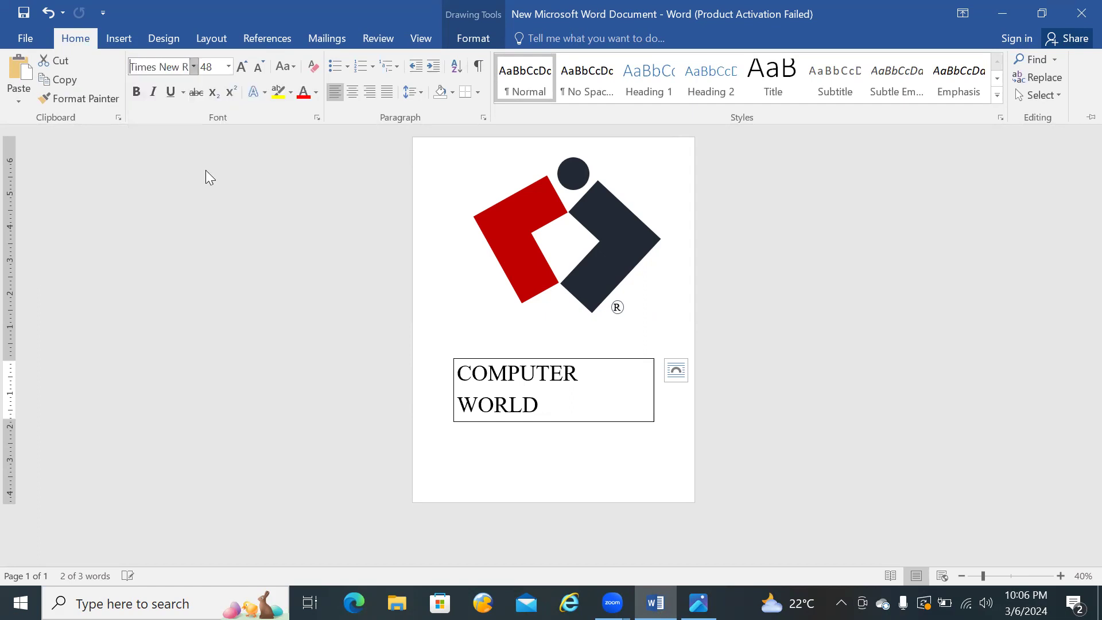
click(698, 603)
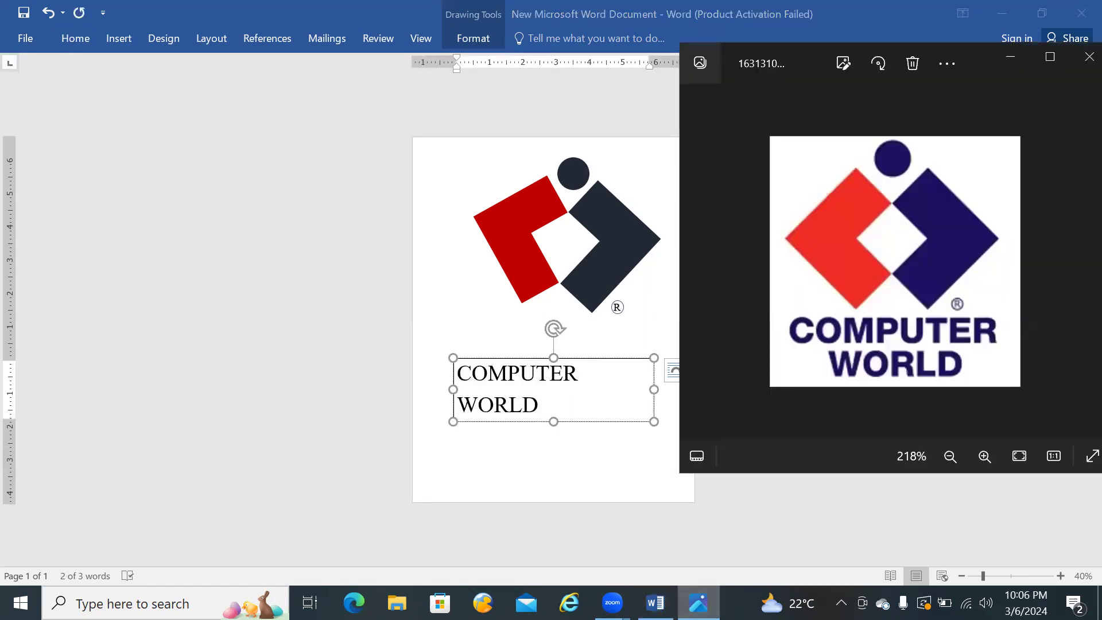
click(699, 602)
Step: Try Arial Black on the COMPUTER WORLD text and compare it with the reference logo's lettering
click(69, 37)
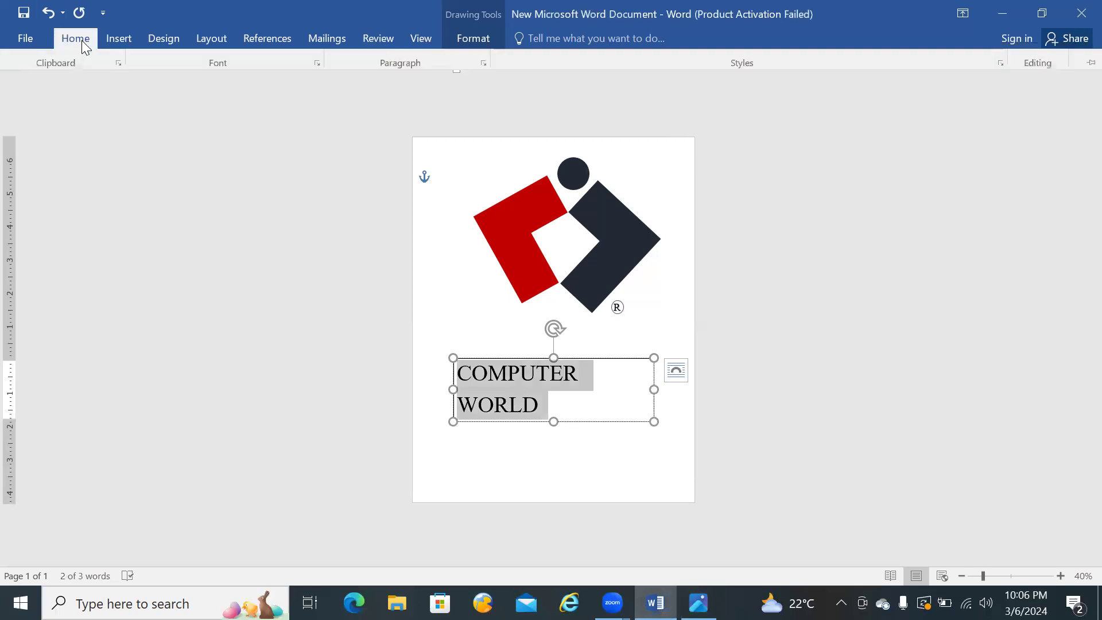
click(192, 73)
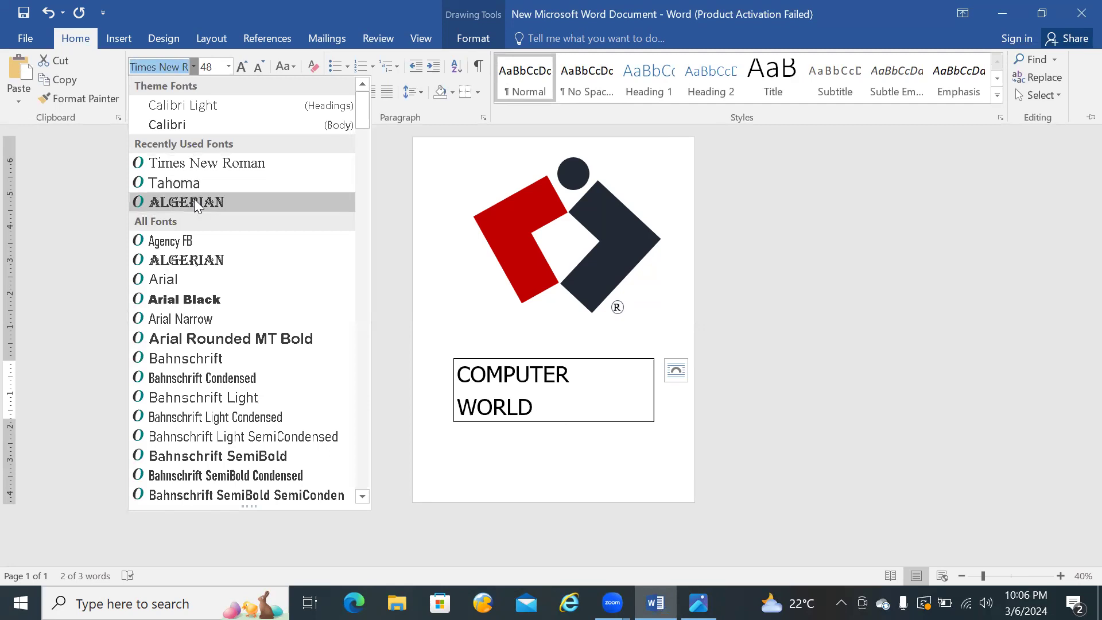
click(201, 299)
click(699, 603)
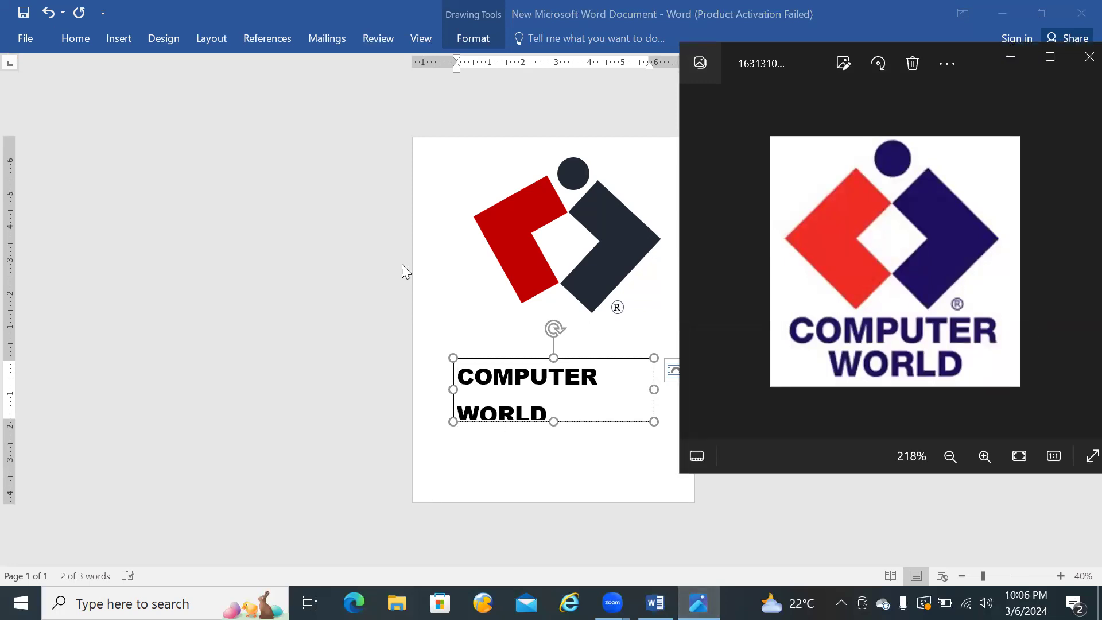
click(554, 404)
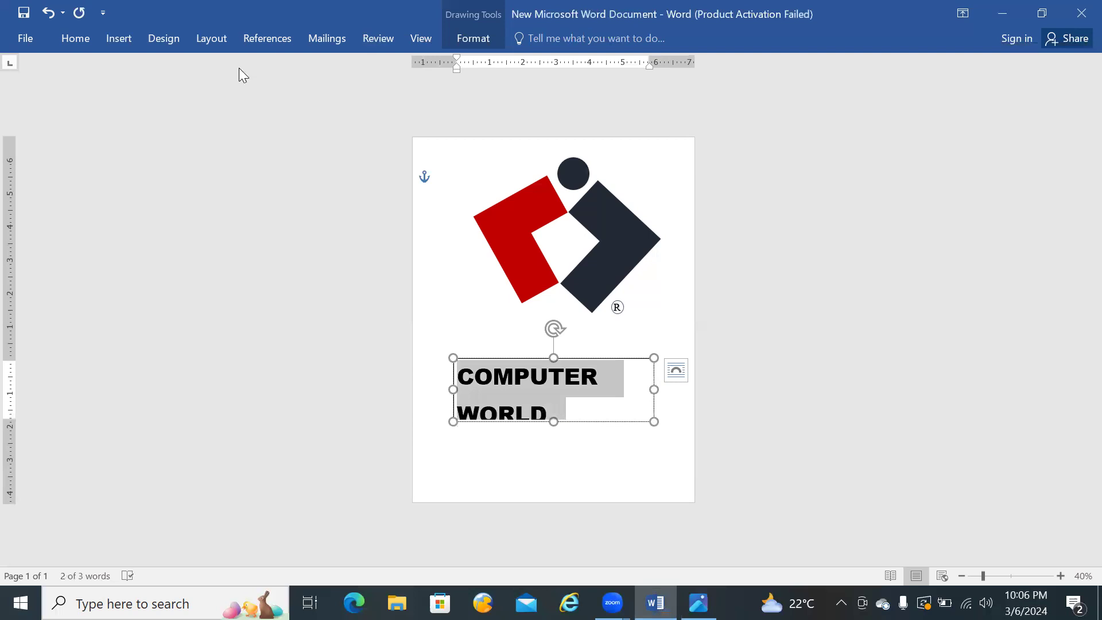
Step: Change the COMPUTER WORLD text to the Impact font, compare it with the reference logo, and make it bold
click(87, 37)
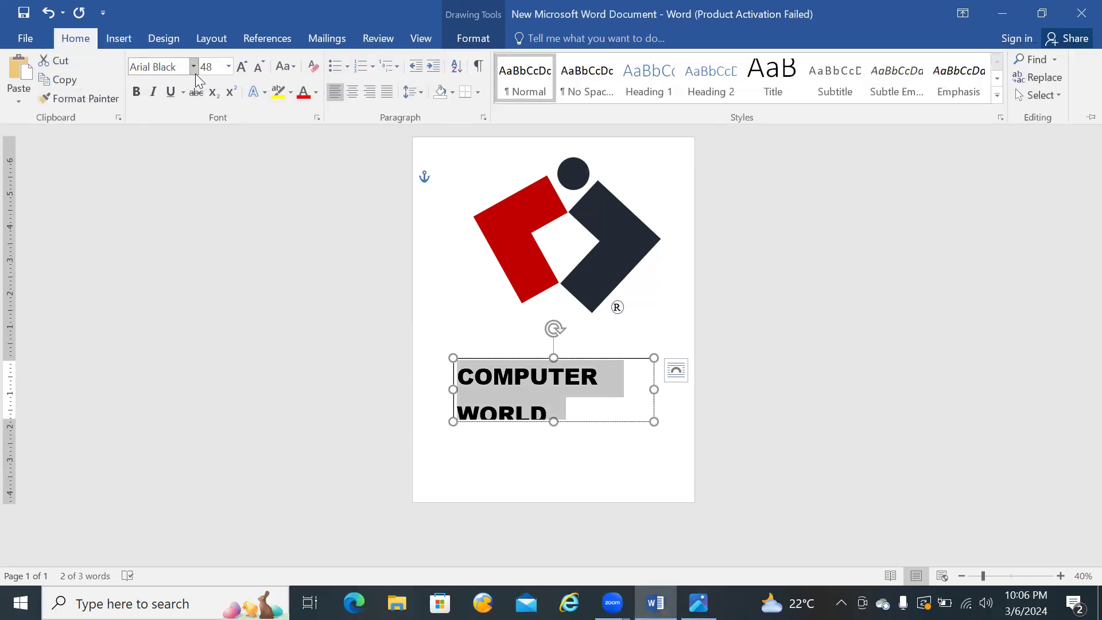
click(192, 67)
text(Impact)
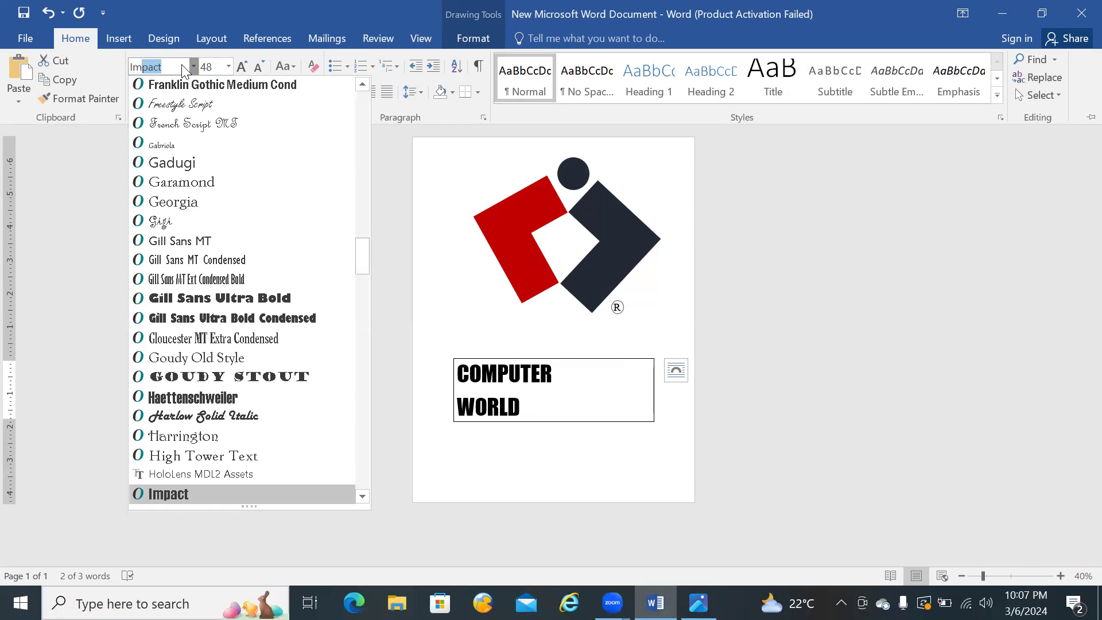
key(Return)
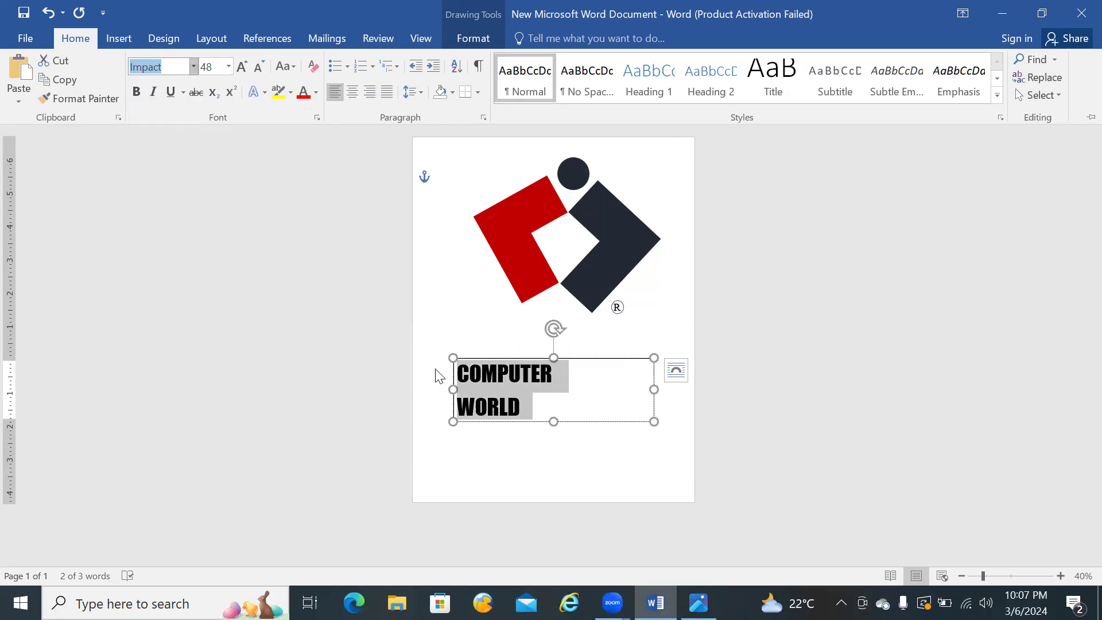
click(698, 603)
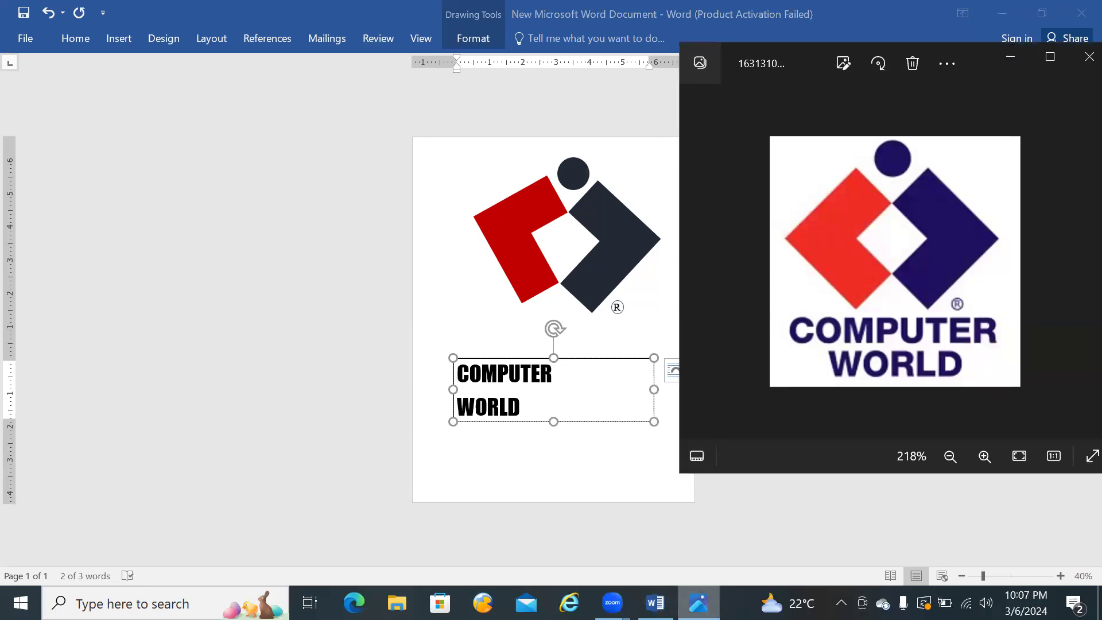
click(79, 39)
click(78, 37)
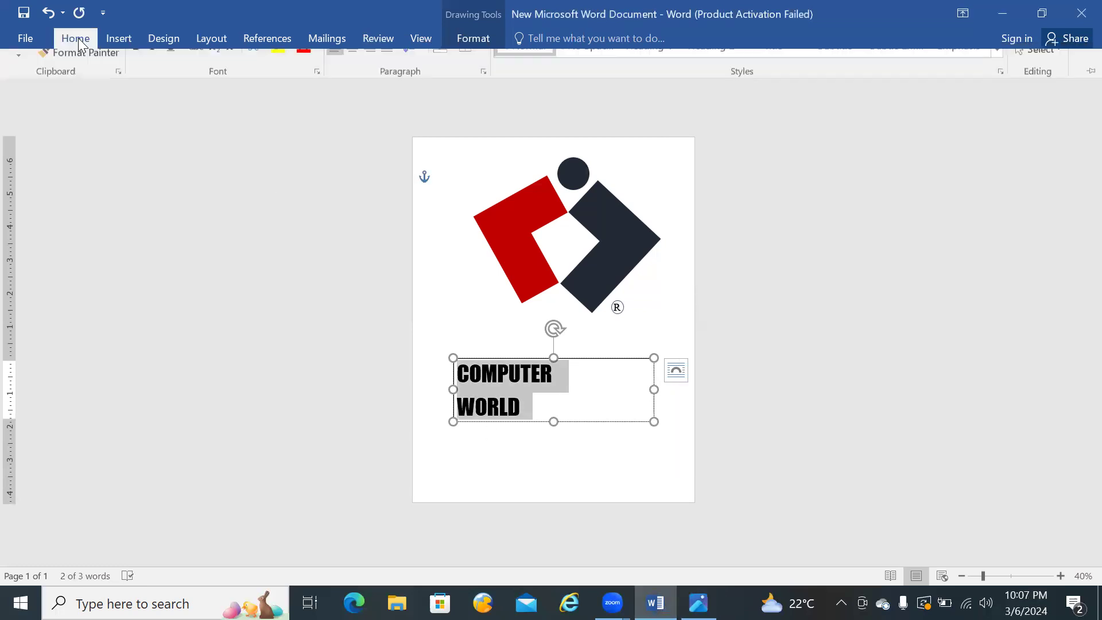
click(143, 94)
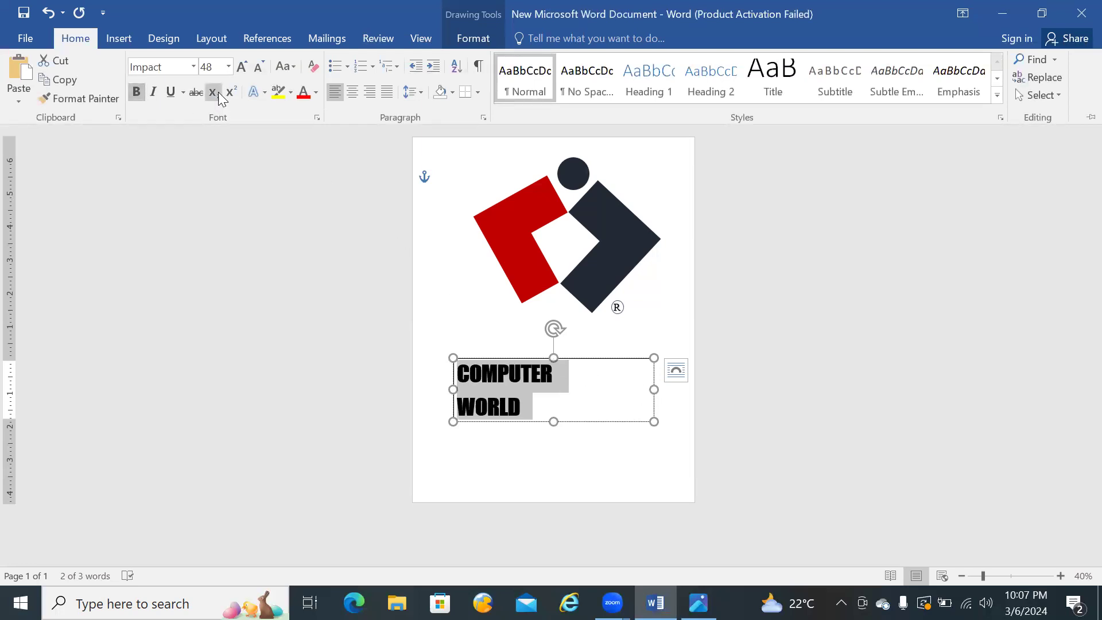
Step: Set the COMPUTER WORLD text to size 72 and extend the text box downward to fit both lines
click(228, 67)
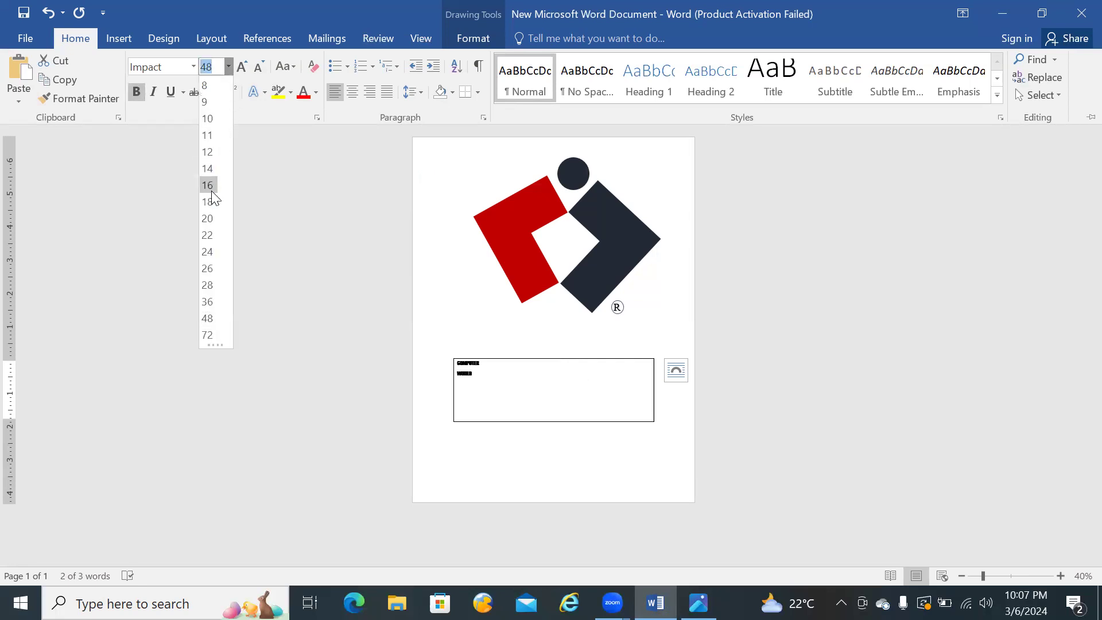
click(208, 336)
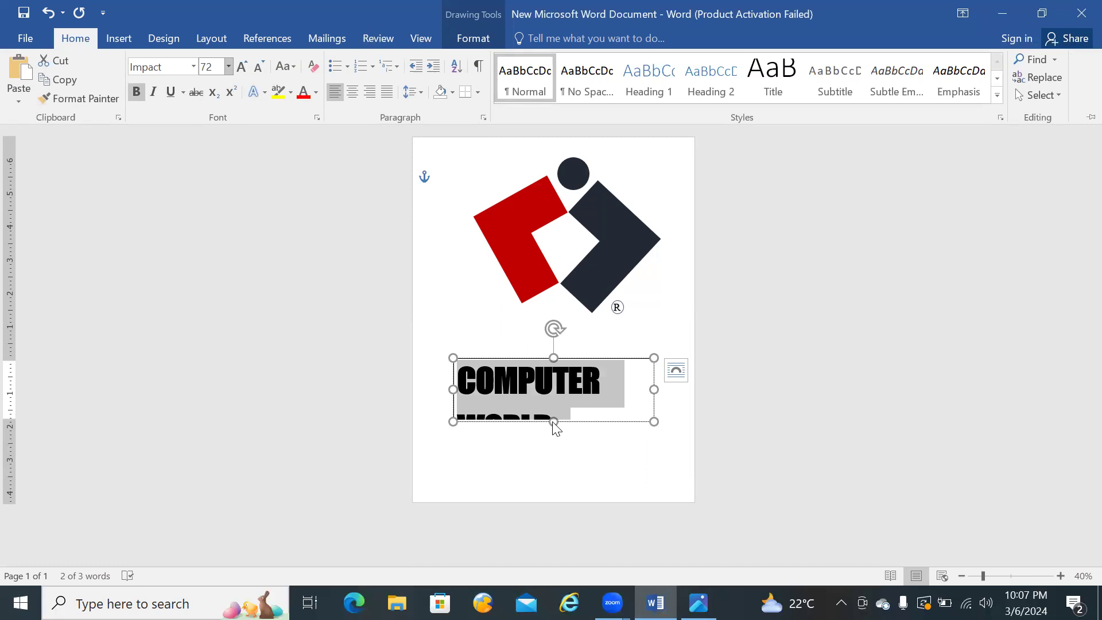
key(ctrl+F1)
drag(554, 419, 554, 453)
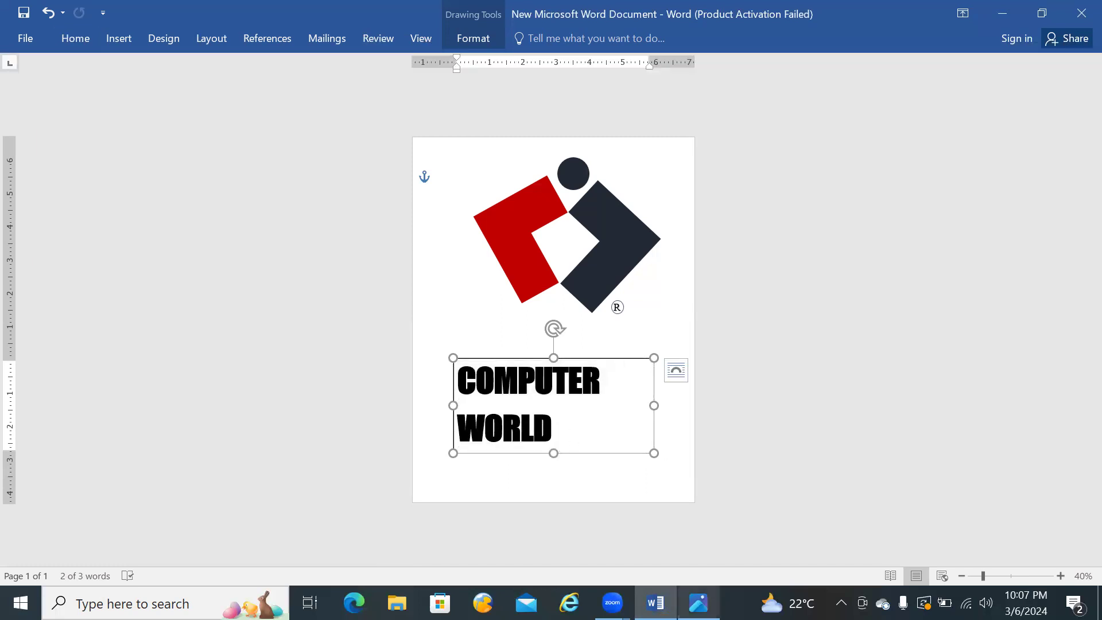
Step: Indent WORLD to sit centred beneath COMPUTER as in the reference, and move the text box up close under the logo shapes
click(698, 603)
click(699, 602)
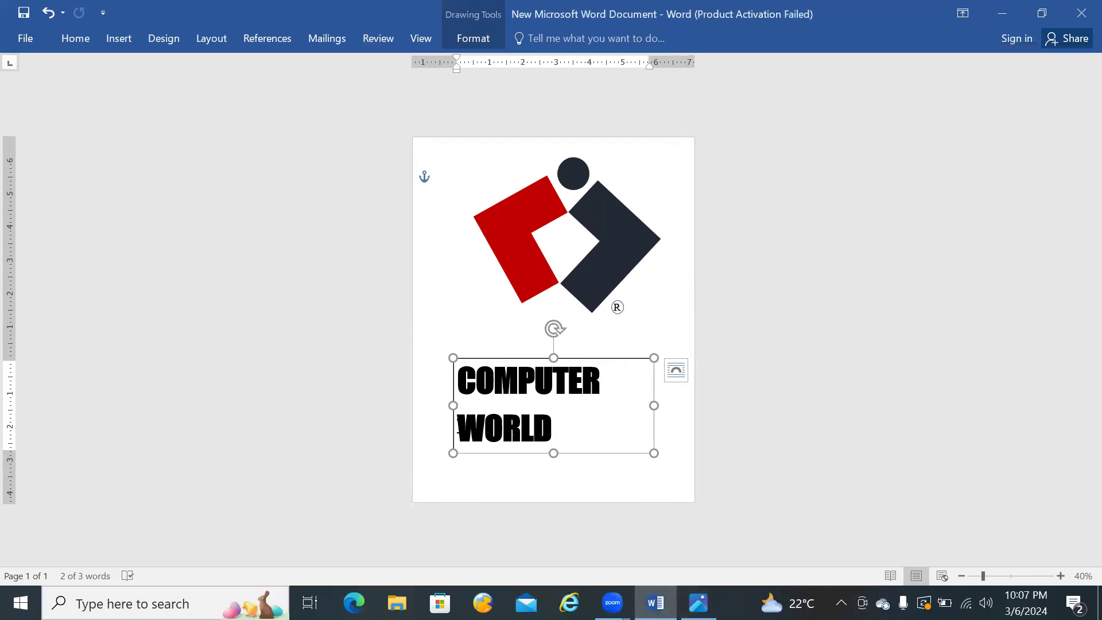
click(459, 425)
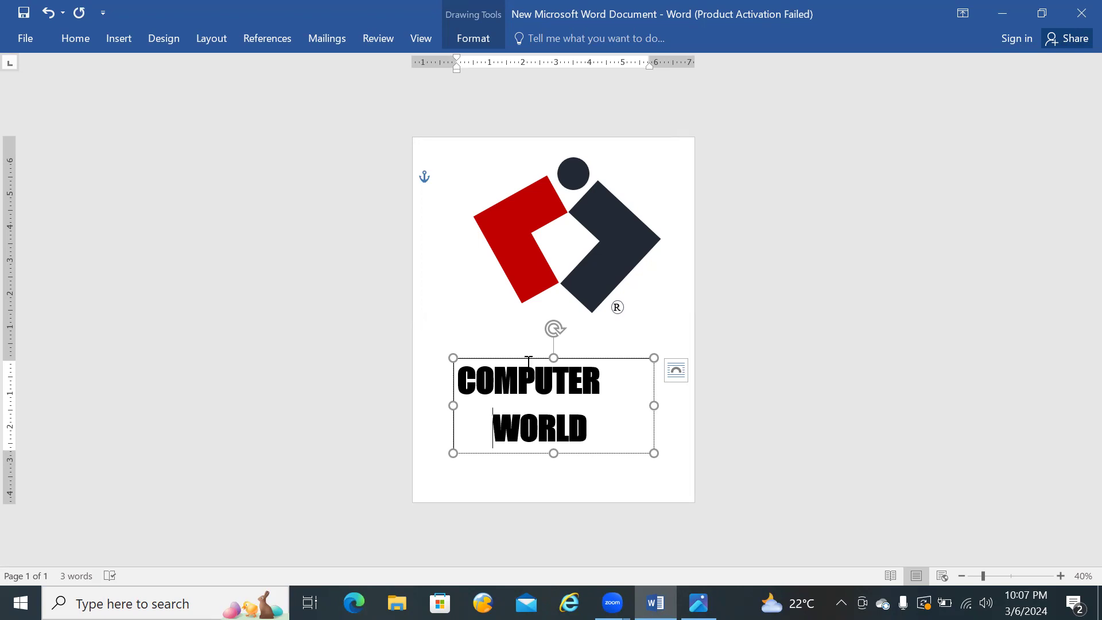
drag(521, 357, 528, 319)
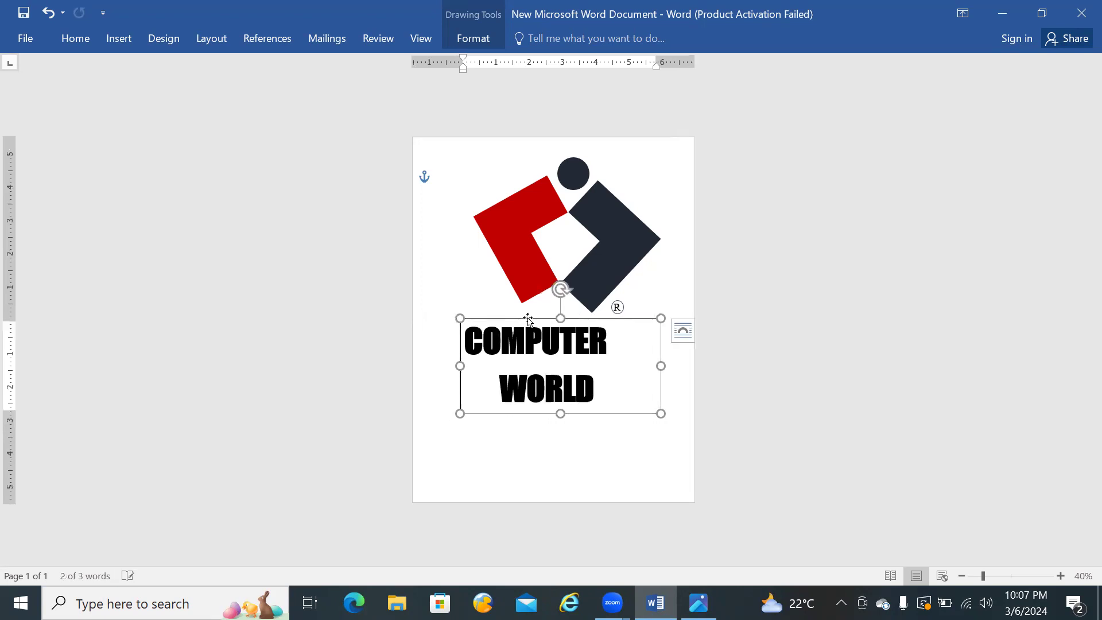
Step: Change the font colour of the COMPUTER WORLD text to the standard Dark Blue
drag(606, 399, 501, 342)
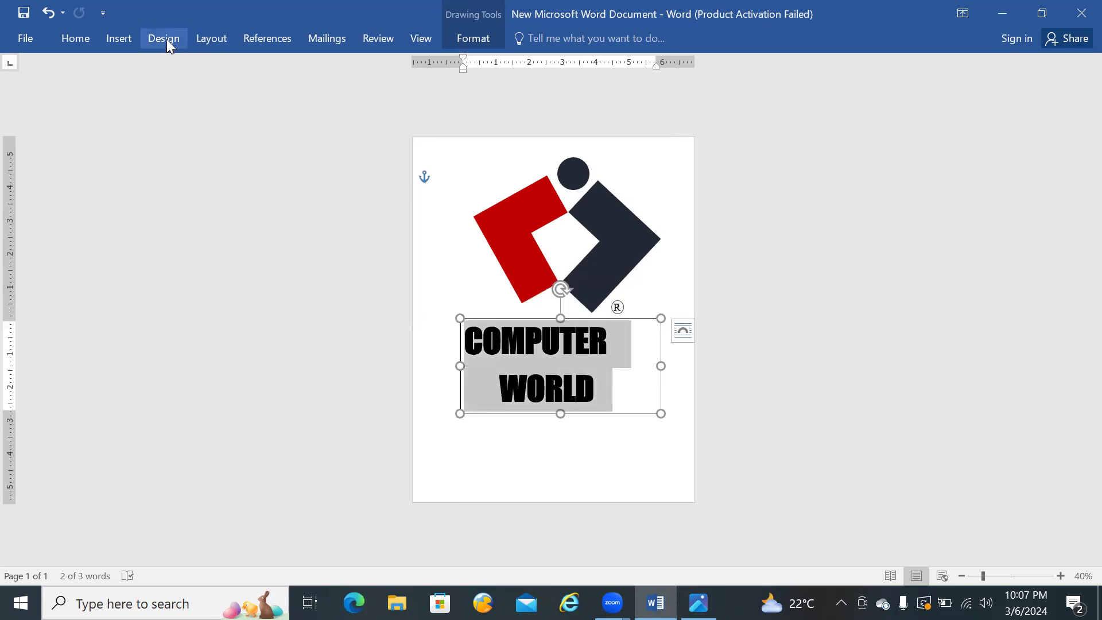
click(86, 39)
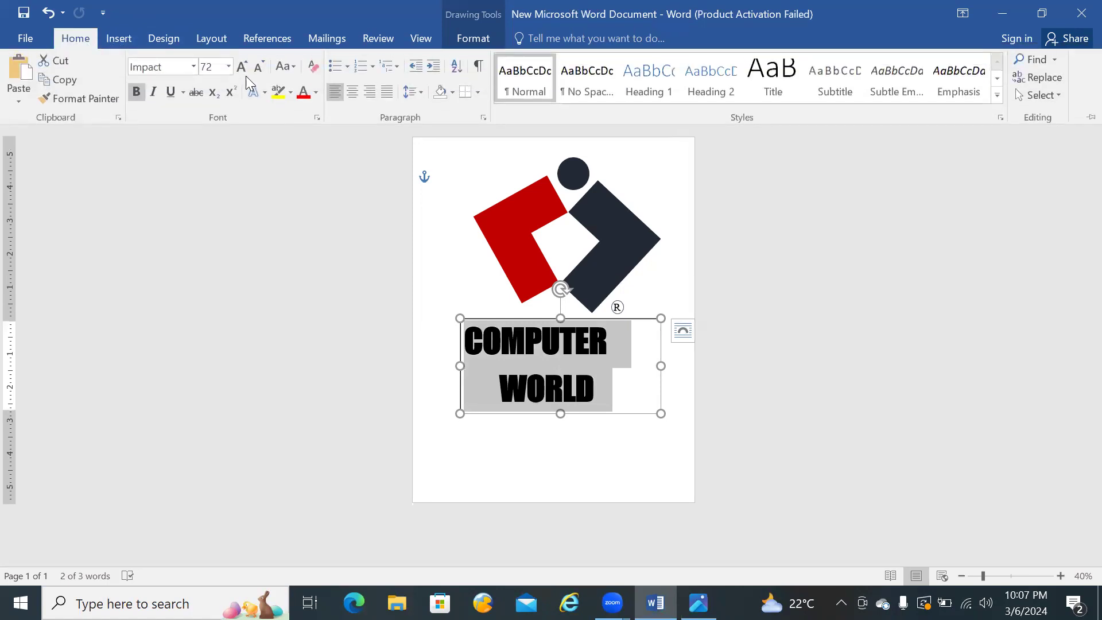
click(316, 93)
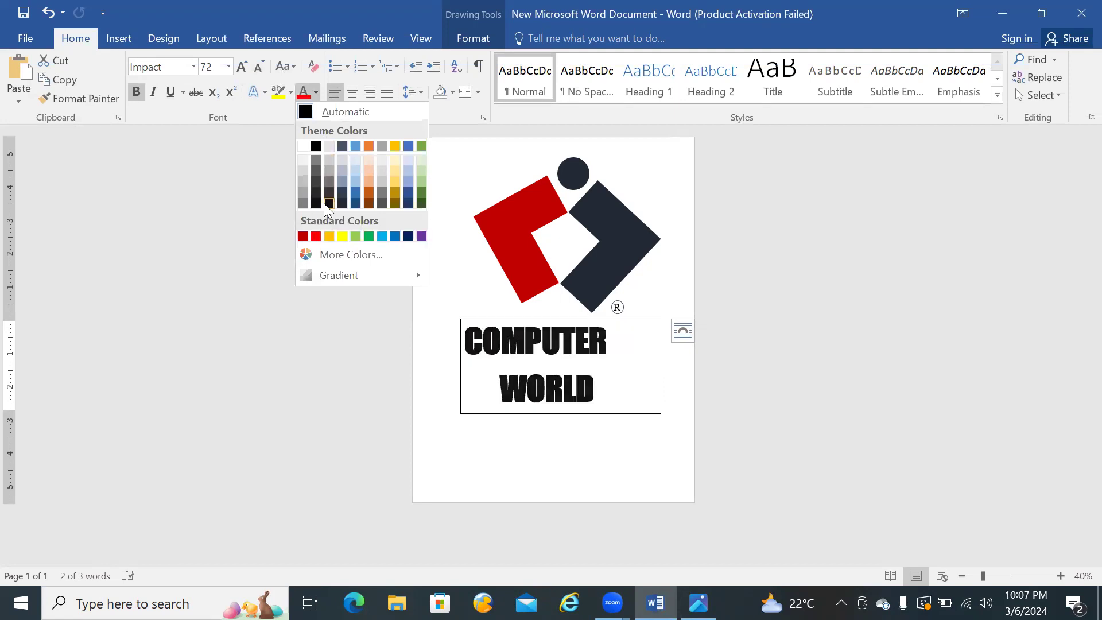
click(408, 237)
key(ctrl+F1)
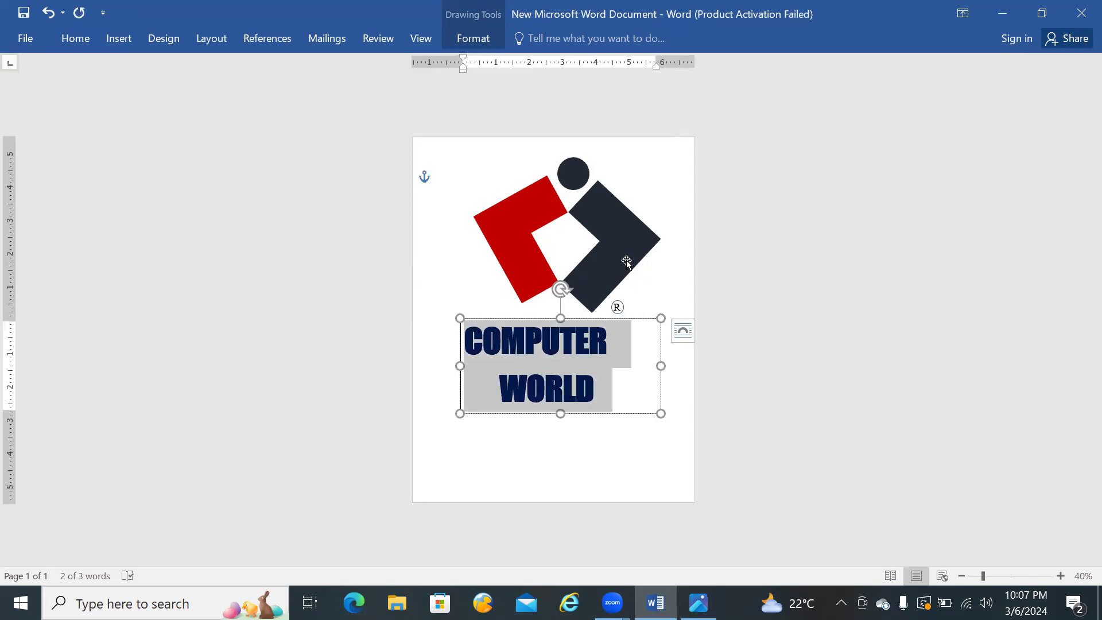
Step: Fill the dark L-shaped half of the logo with the standard Dark Blue
click(627, 260)
click(468, 40)
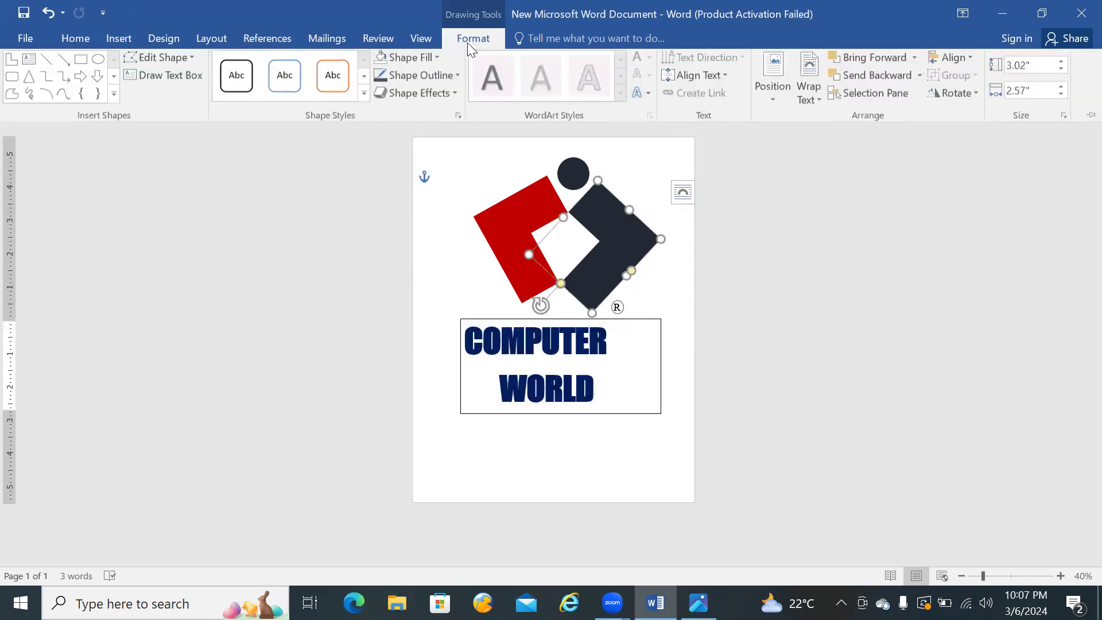
click(439, 58)
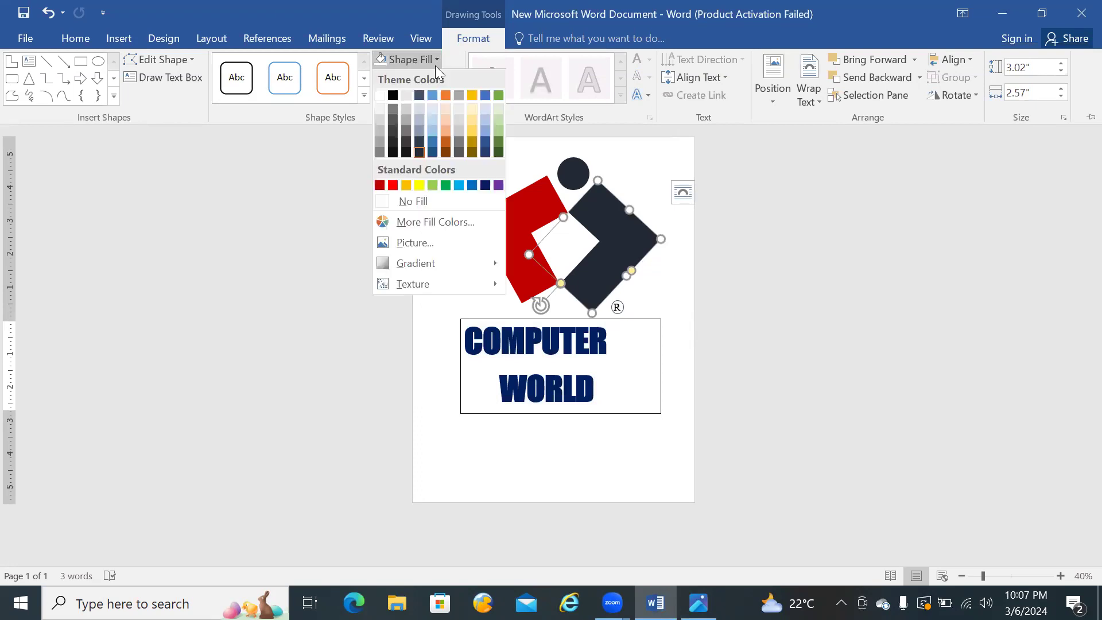
click(485, 185)
Step: Fill the circle above the L-shapes with the same Dark Blue and deselect it
click(568, 167)
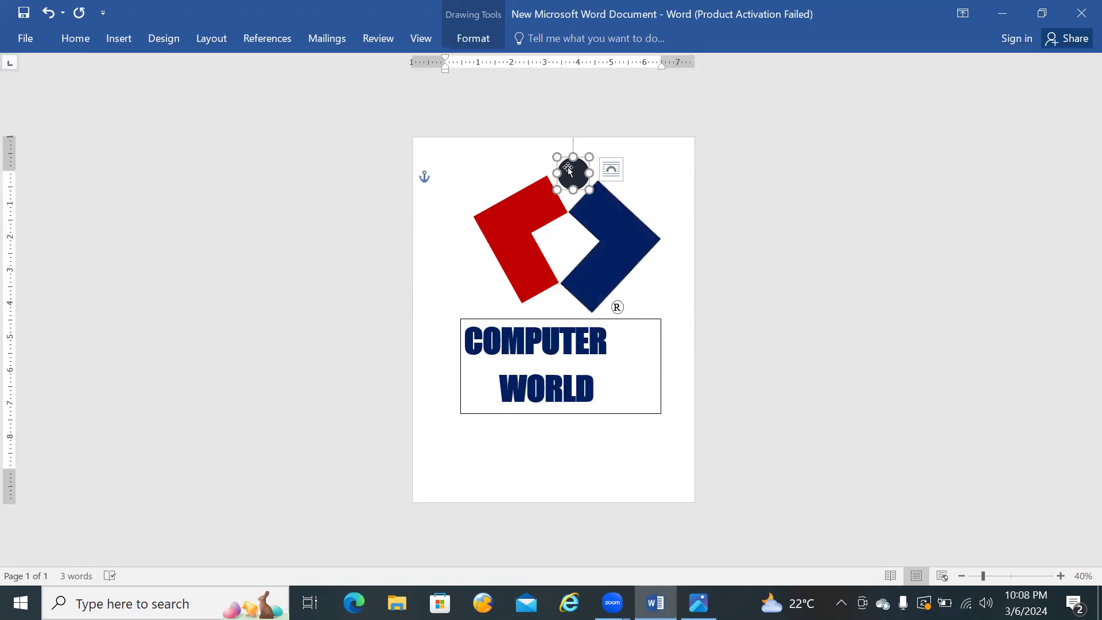
click(377, 39)
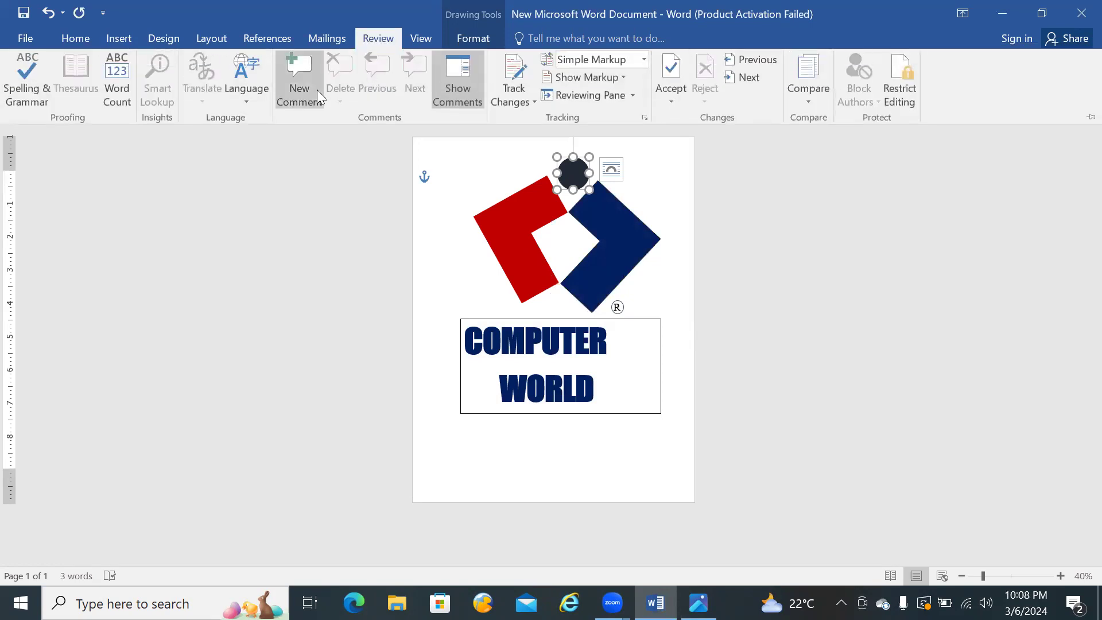
click(468, 38)
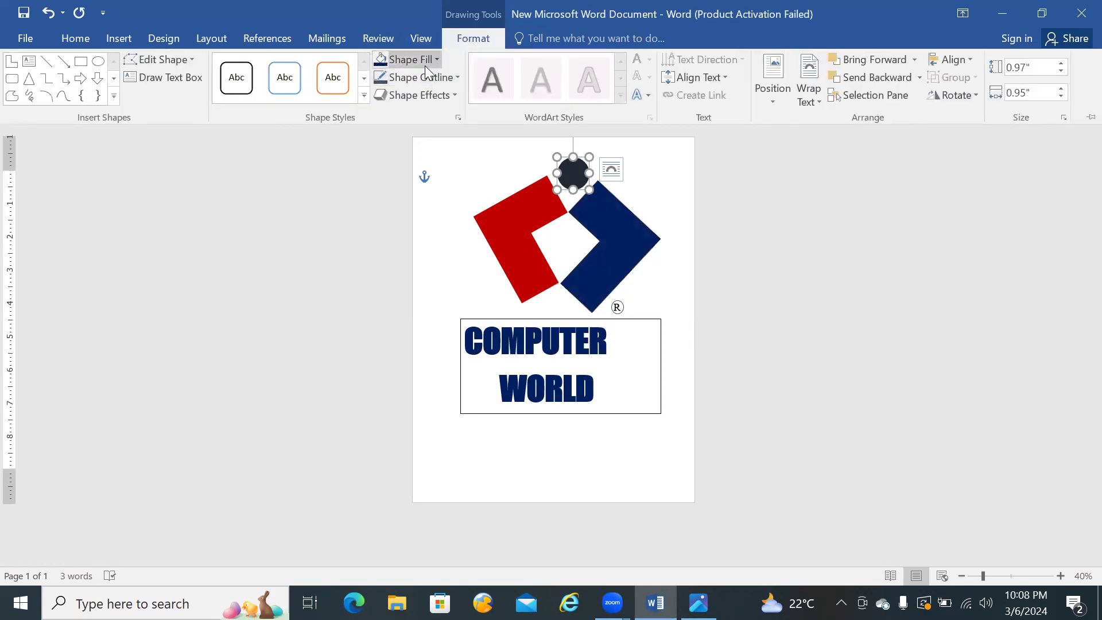
click(385, 62)
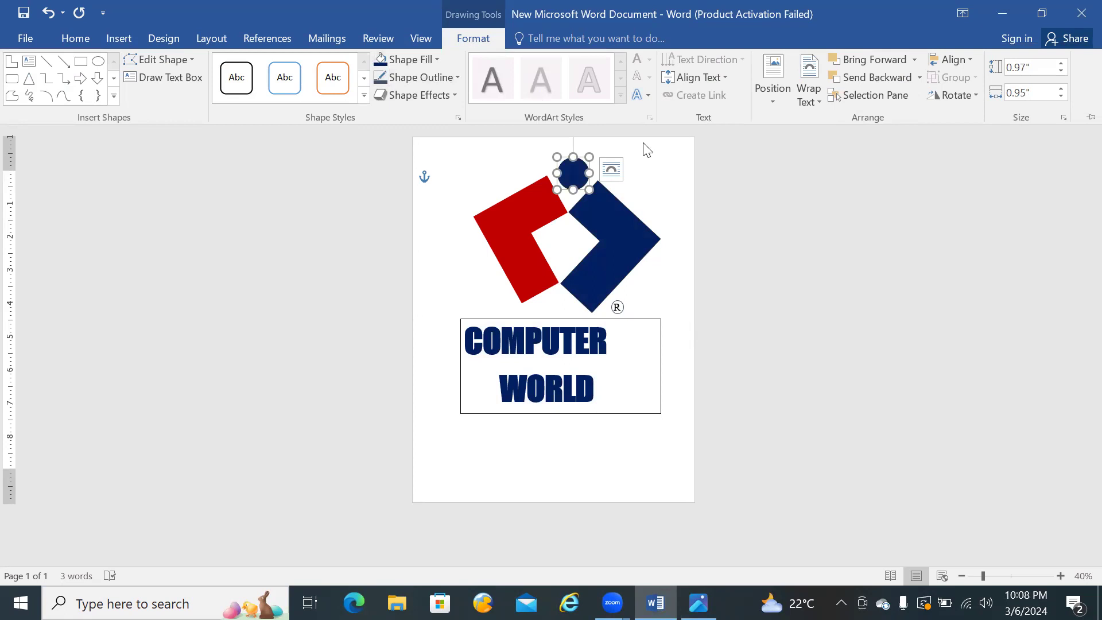
click(647, 150)
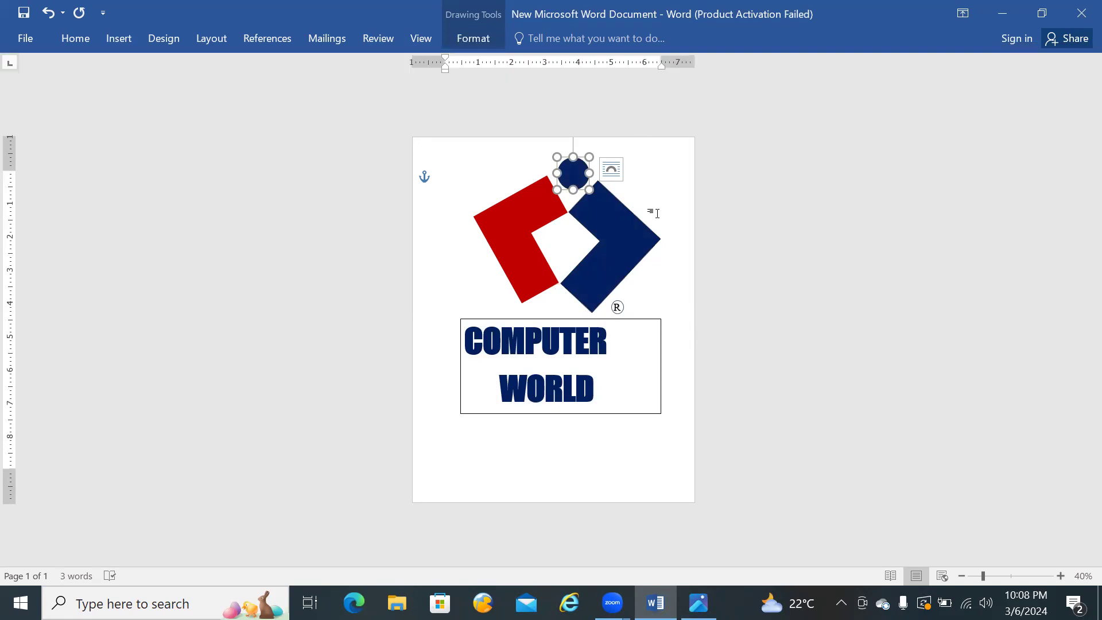
Step: Remove the fill and the outline from the COMPUTER WORLD text box and deselect it
click(644, 414)
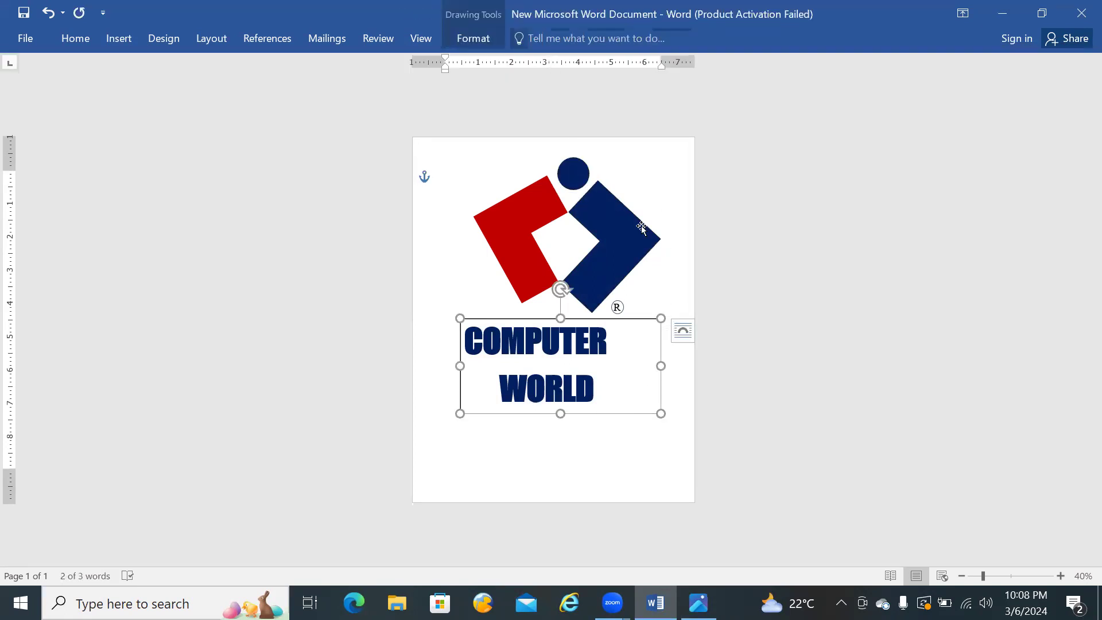
click(475, 40)
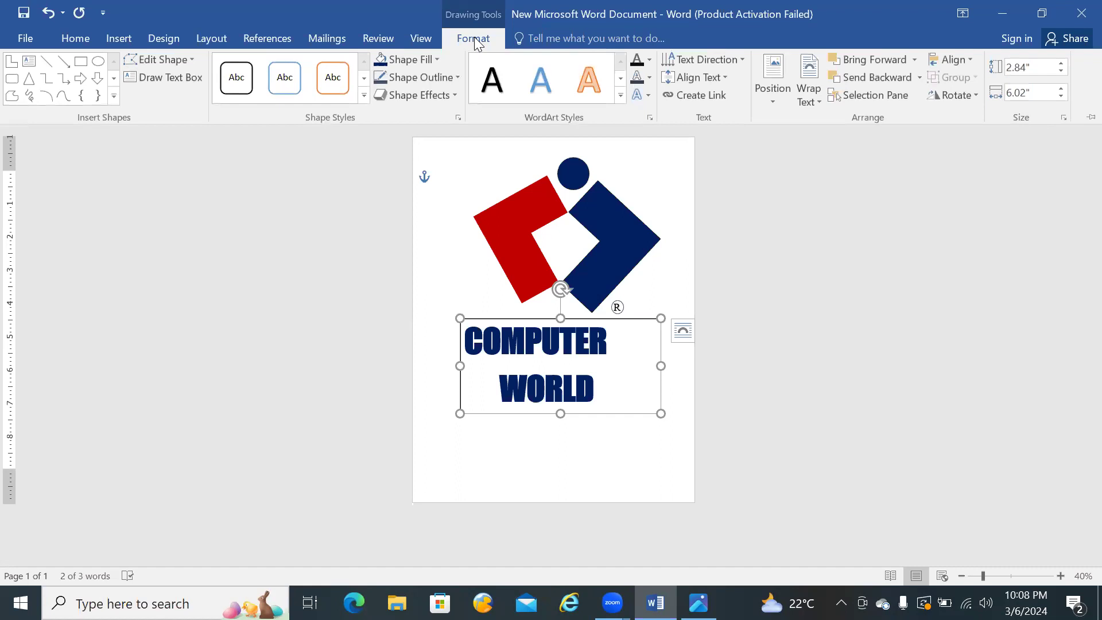
click(438, 59)
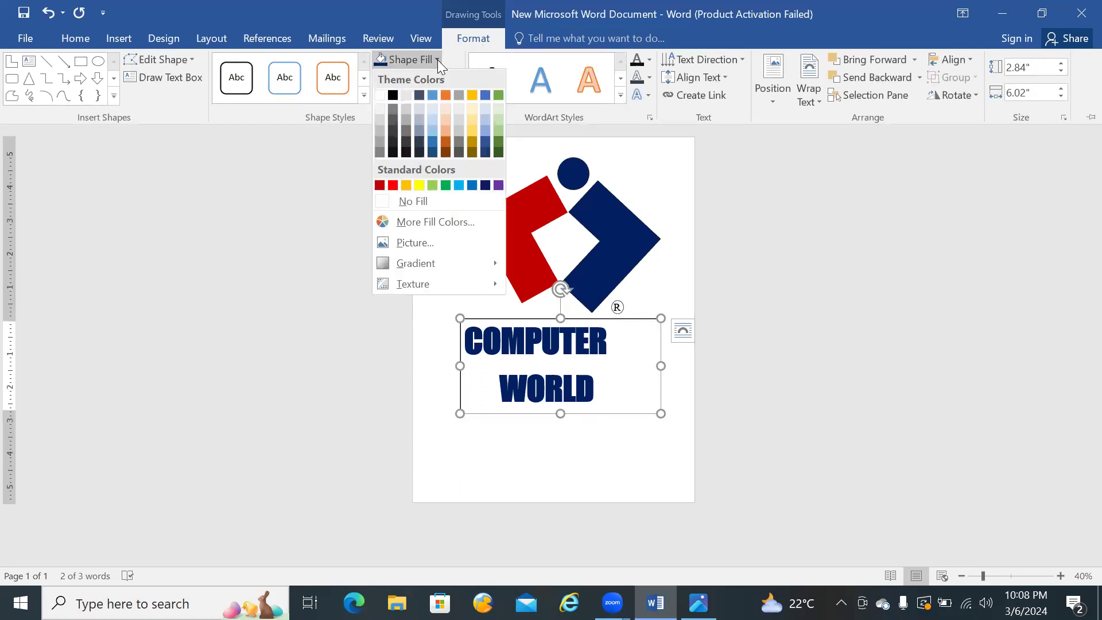
click(408, 200)
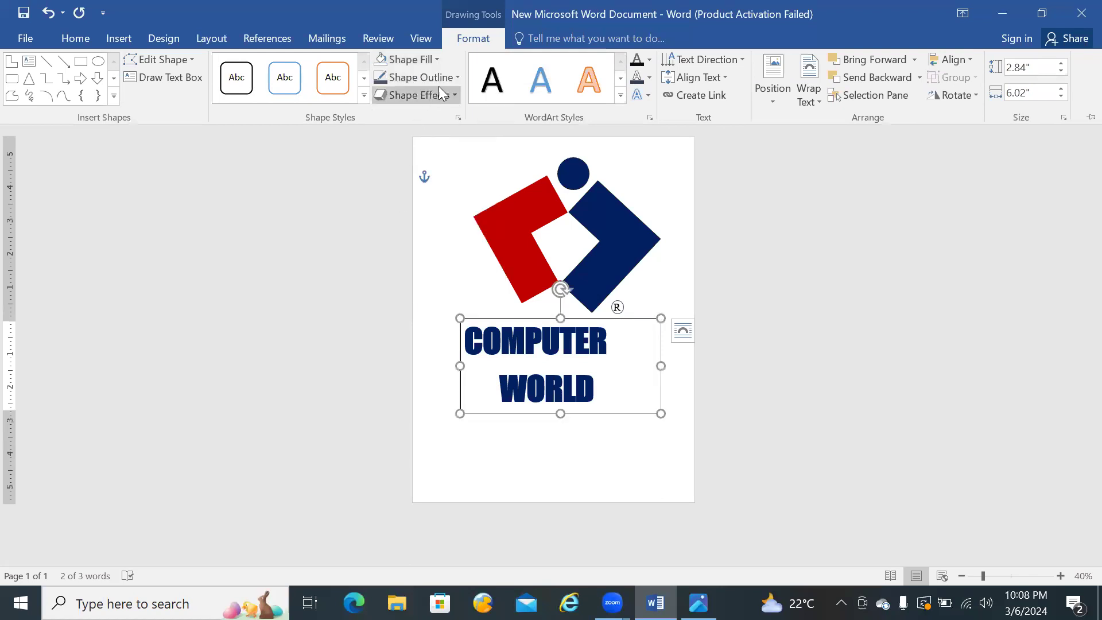
click(454, 78)
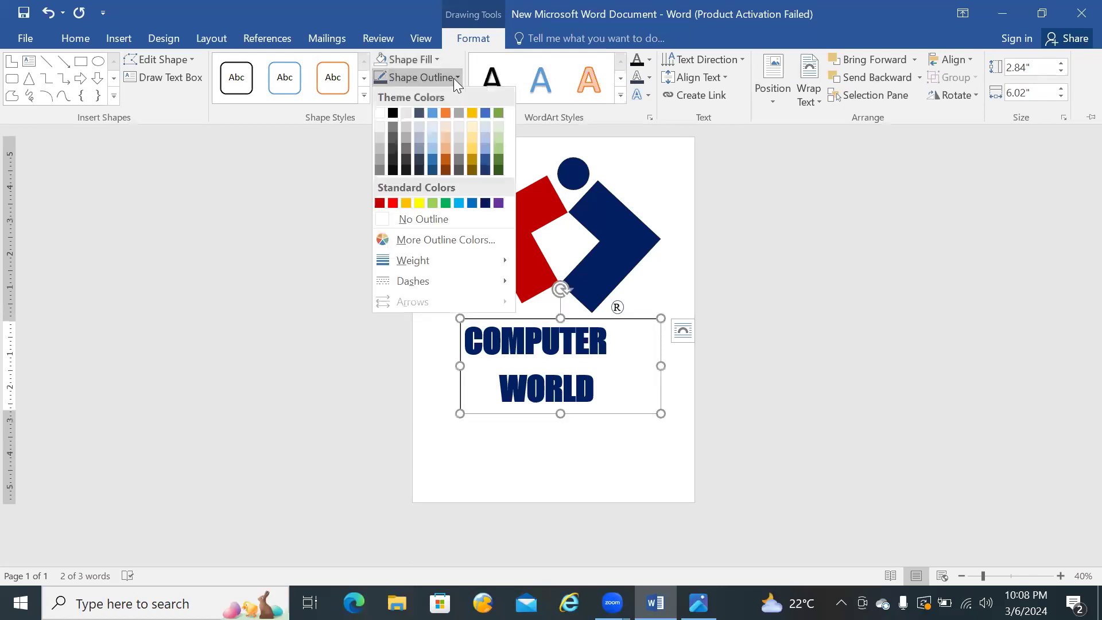
click(395, 218)
key(ctrl+F1)
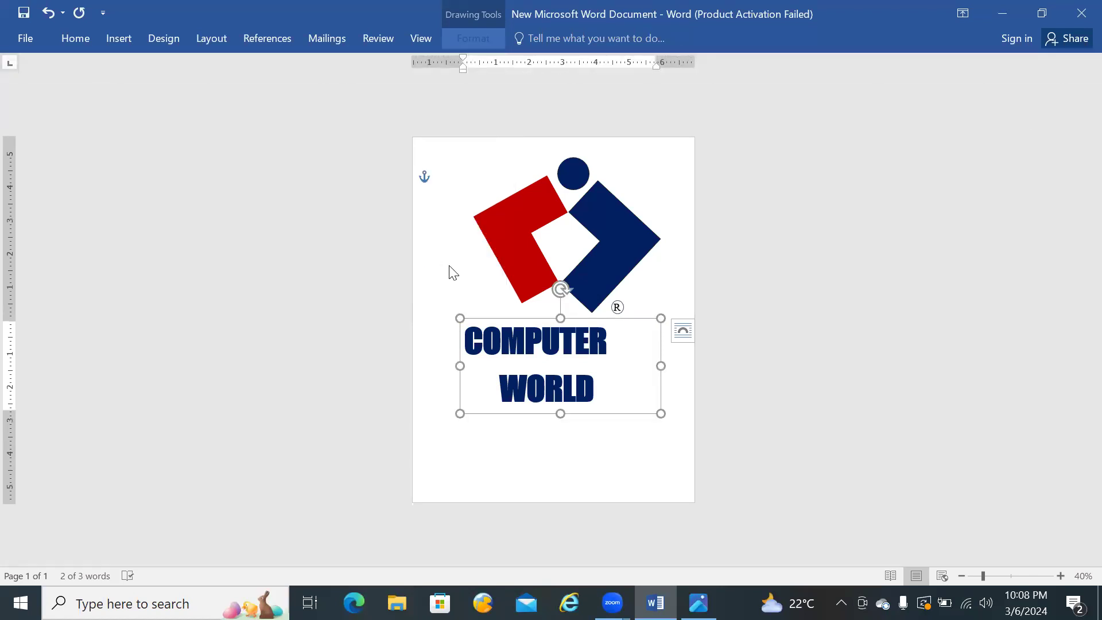
click(679, 208)
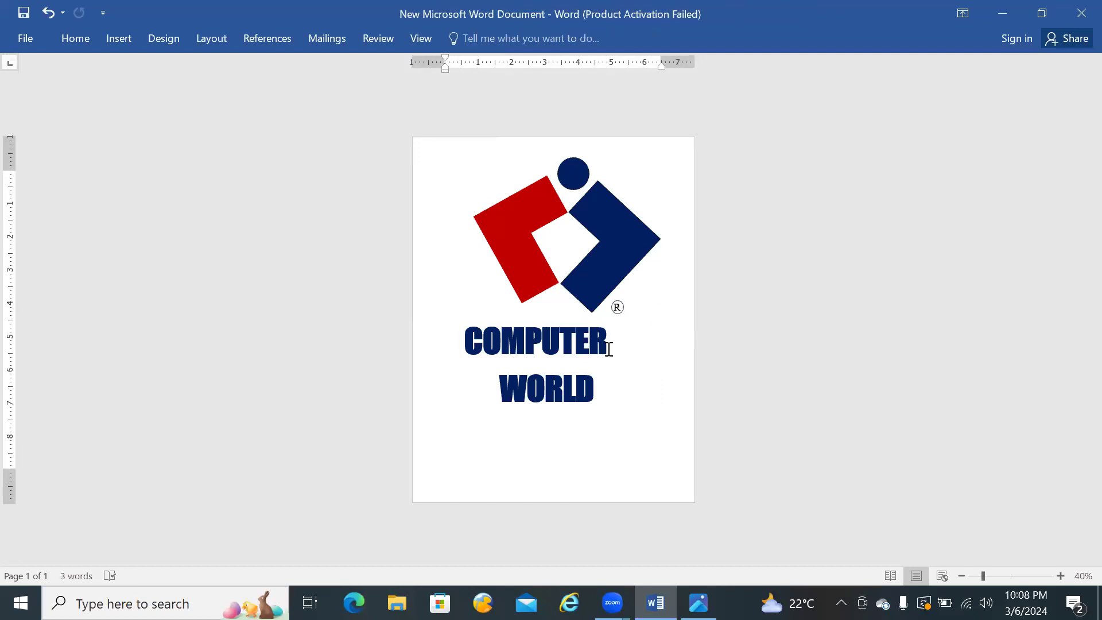
Step: Compare the selected COMPUTER WORLD lettering with the reference logo and look through the text alignment and position options
click(585, 354)
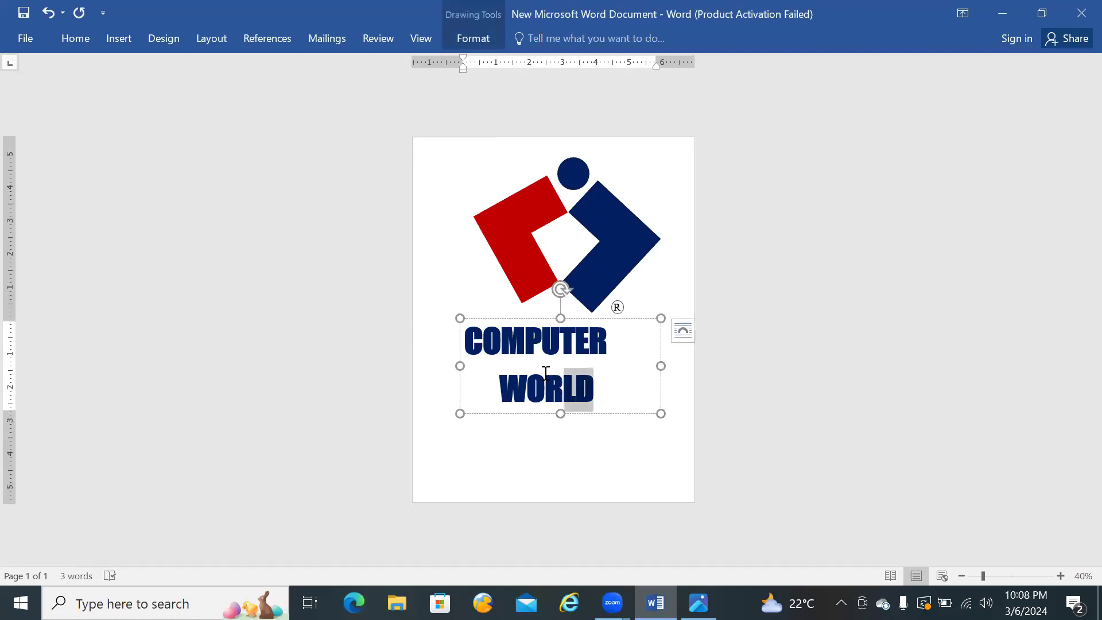
drag(600, 395, 509, 342)
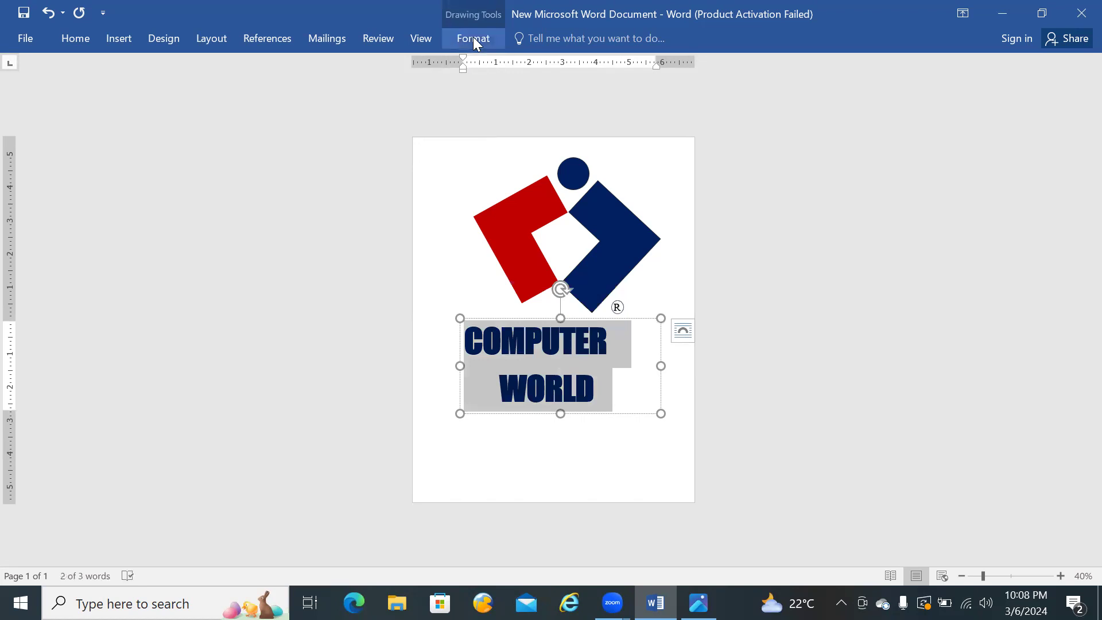
click(473, 38)
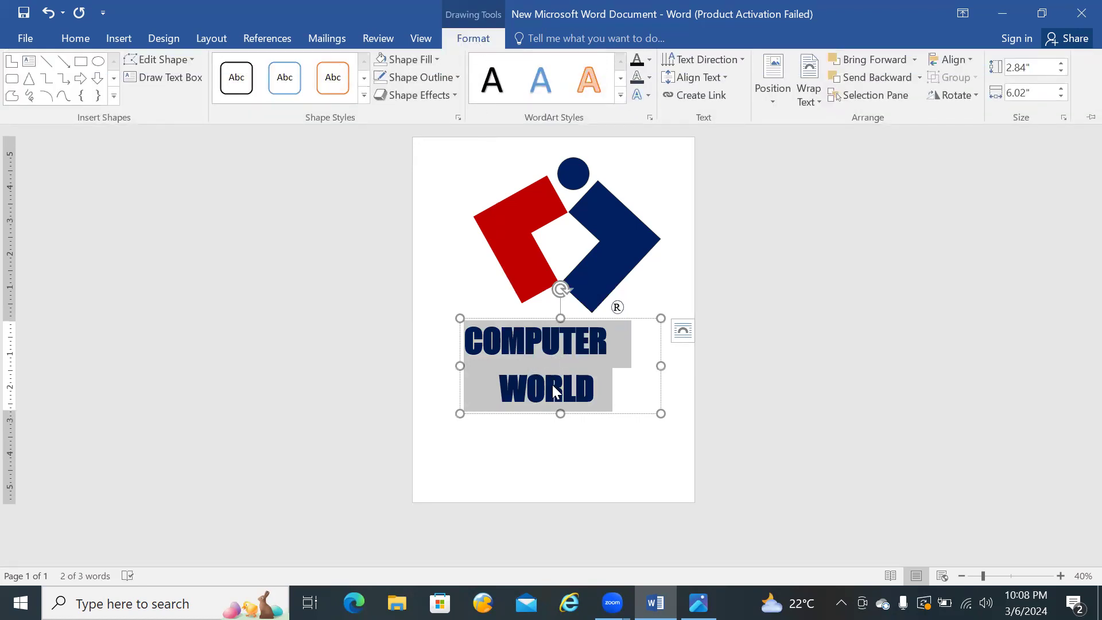
click(698, 604)
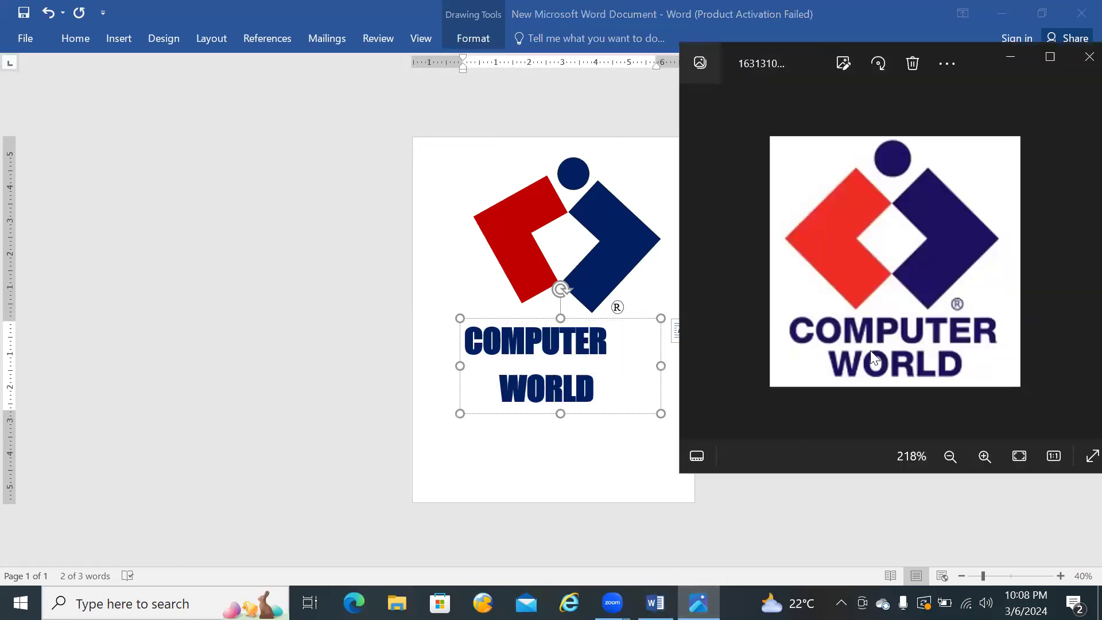
click(591, 384)
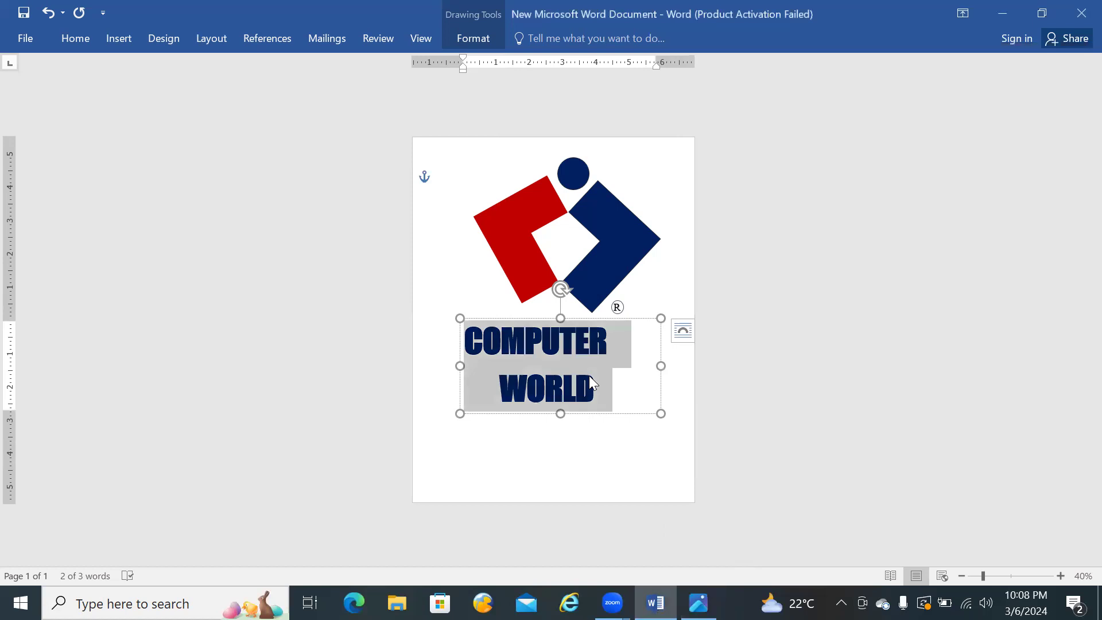
click(483, 40)
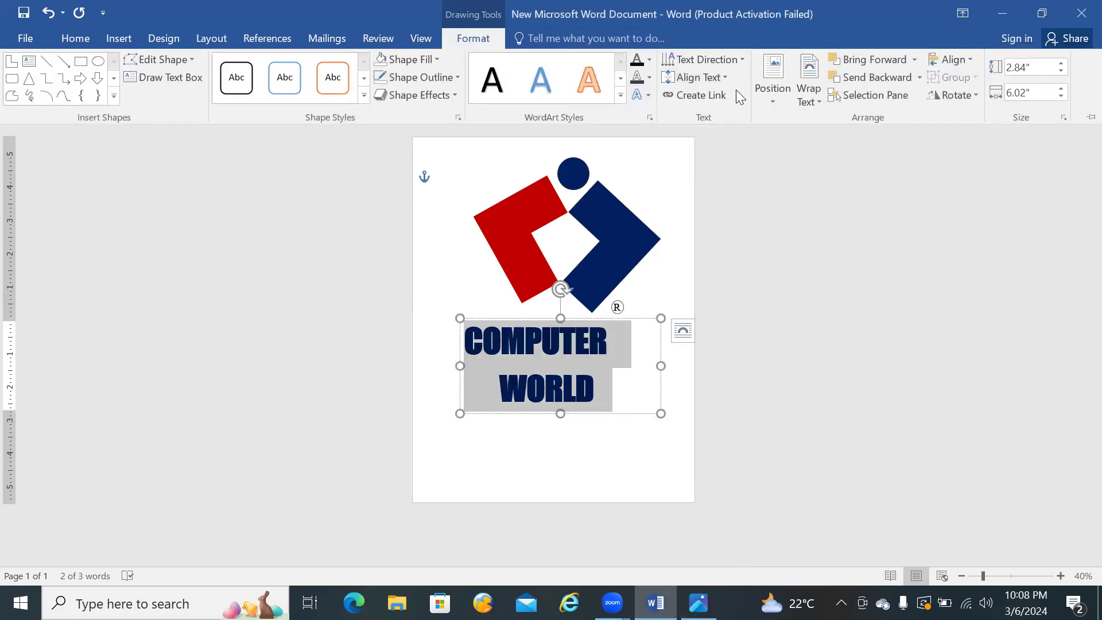
click(724, 77)
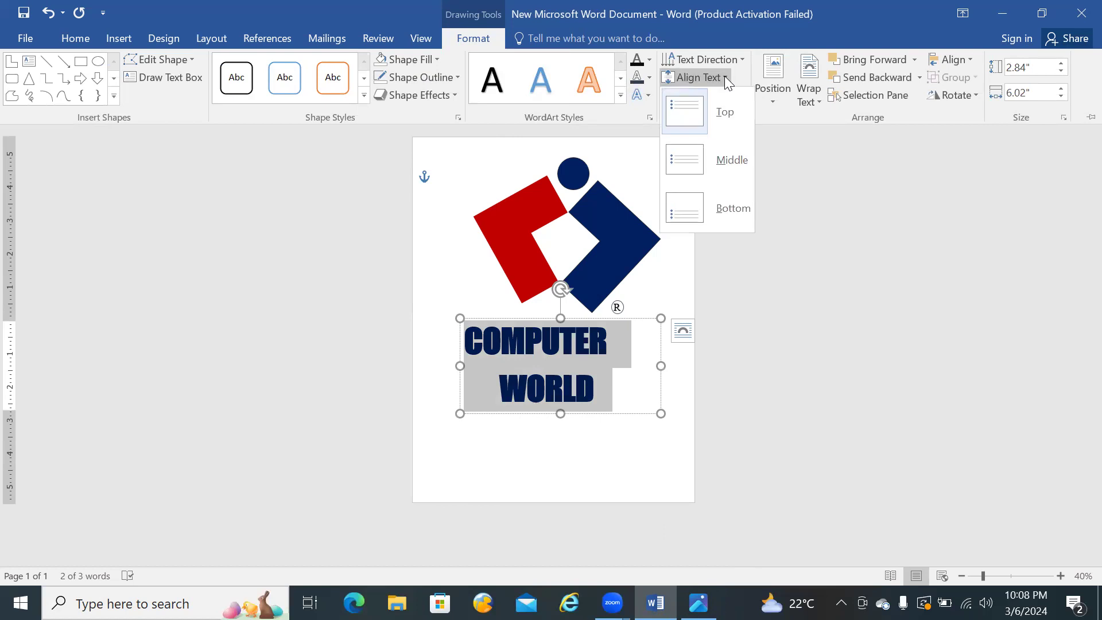
click(820, 208)
click(776, 101)
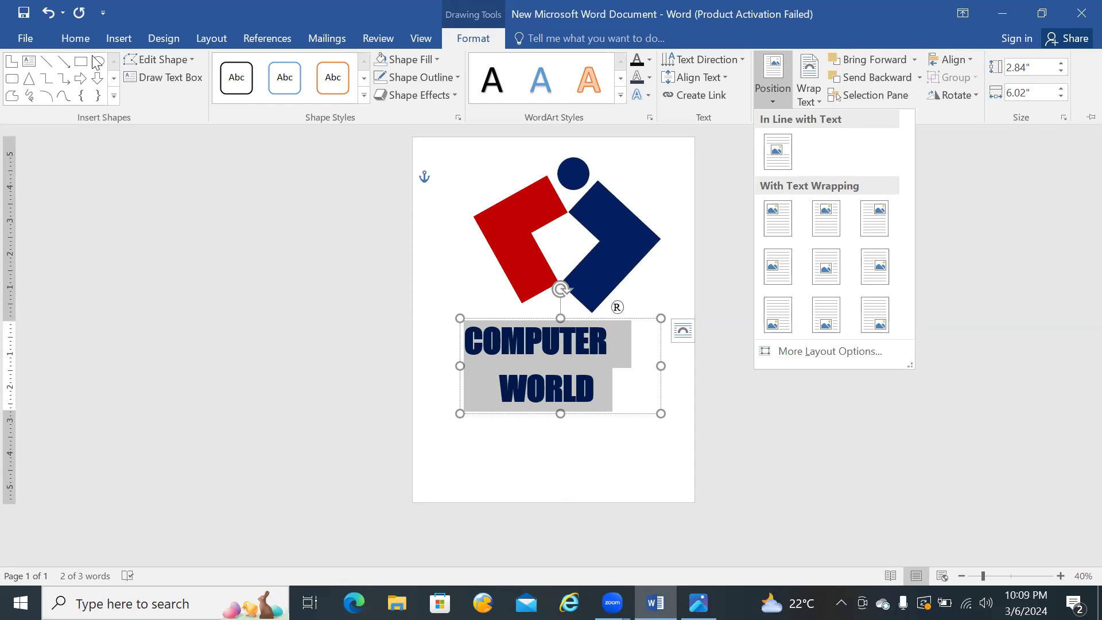
Step: Remove the space after the COMPUTER WORLD paragraphs and set their line spacing to 1.0
click(77, 40)
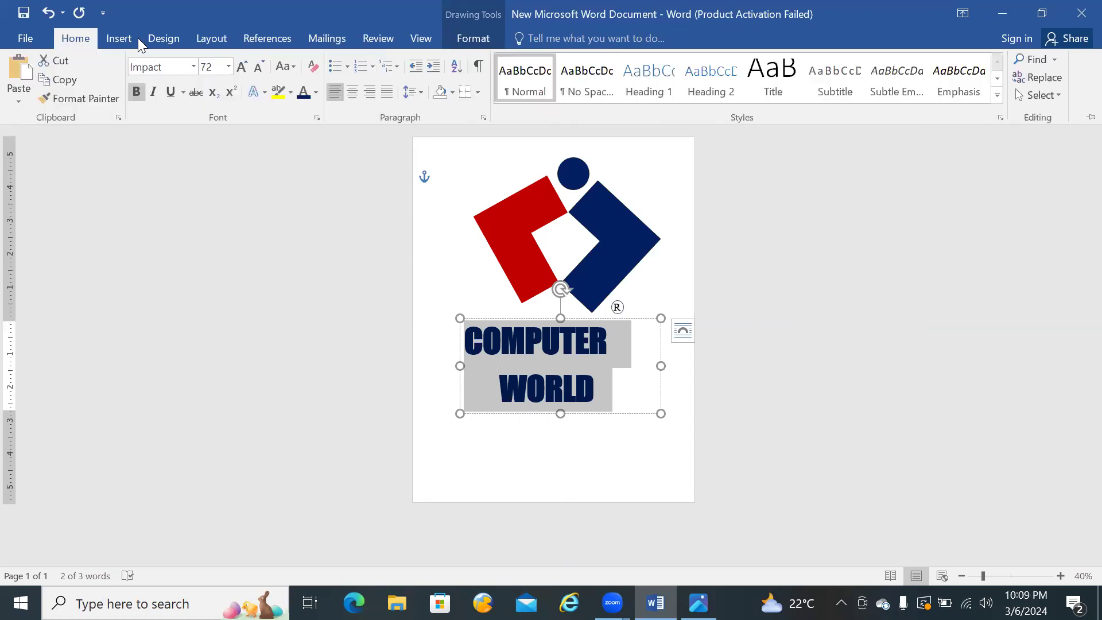
click(416, 94)
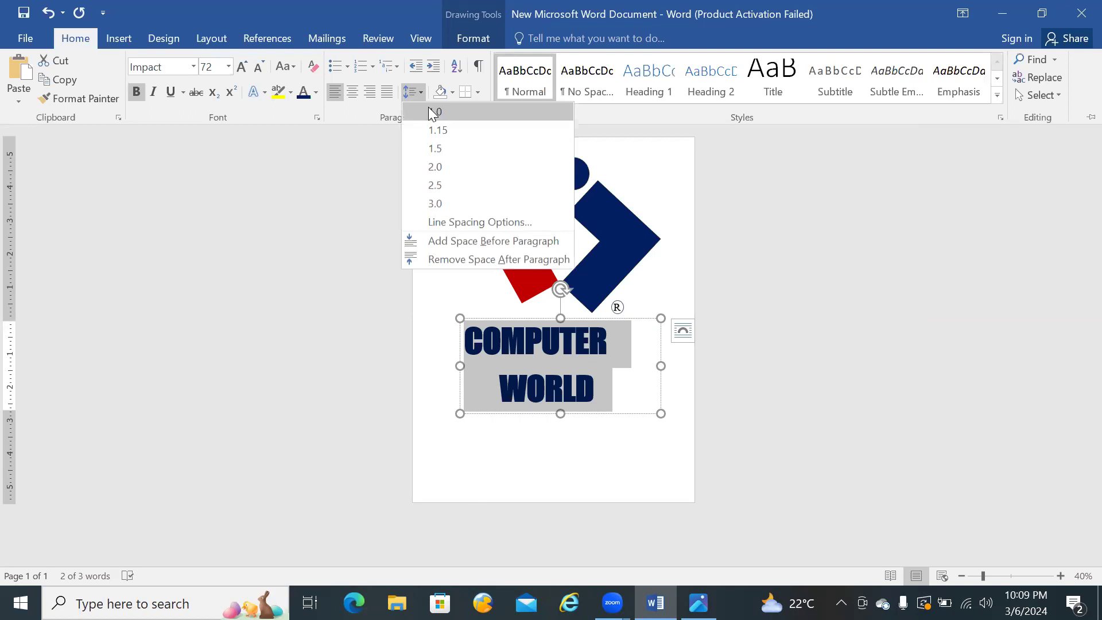
click(432, 257)
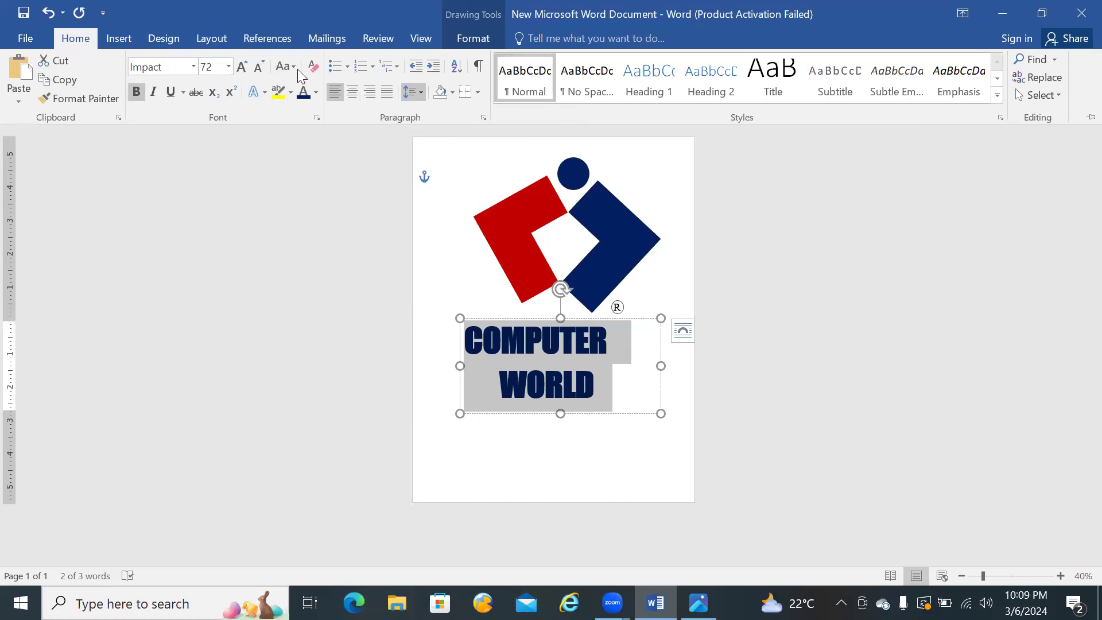
click(424, 87)
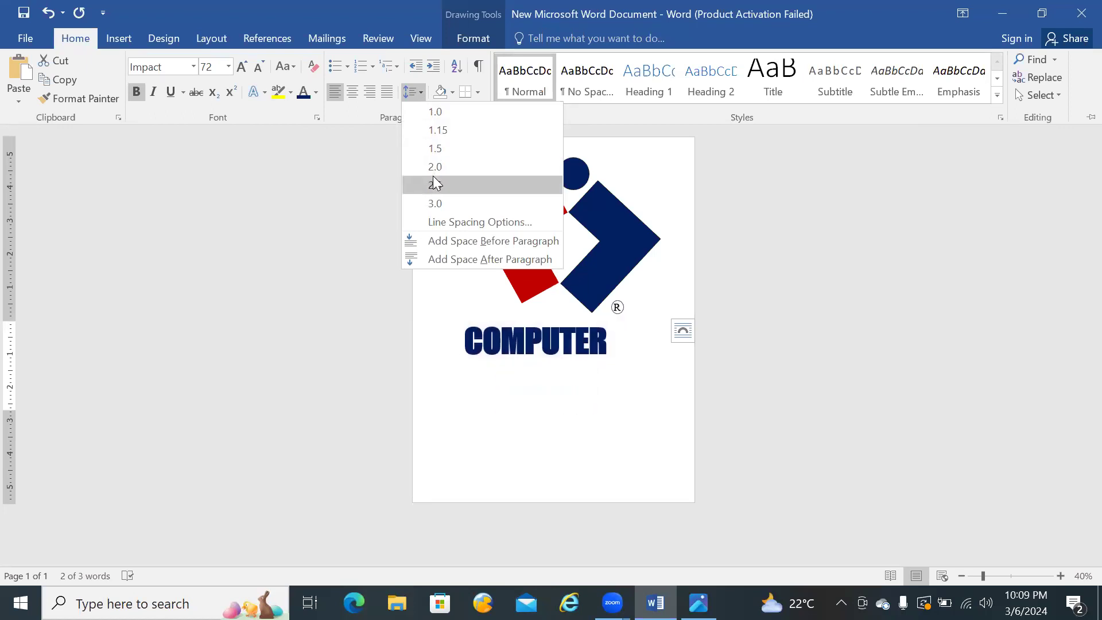
click(436, 112)
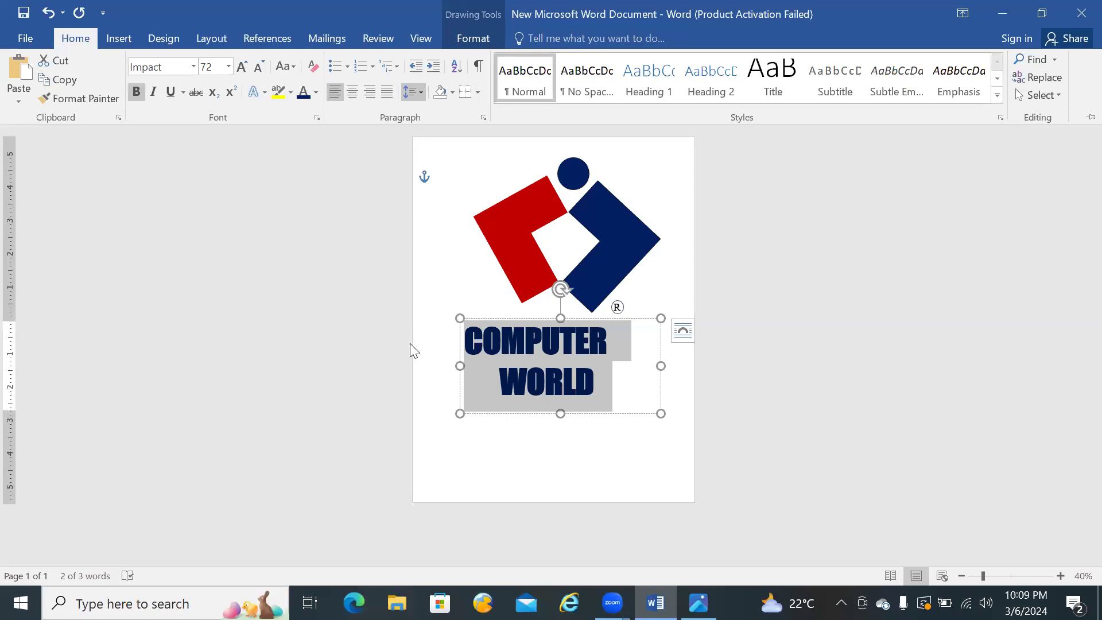
Step: Shorten the COMPUTER WORLD text box from below by raising its lower limit on the vertical ruler
click(511, 378)
click(513, 378)
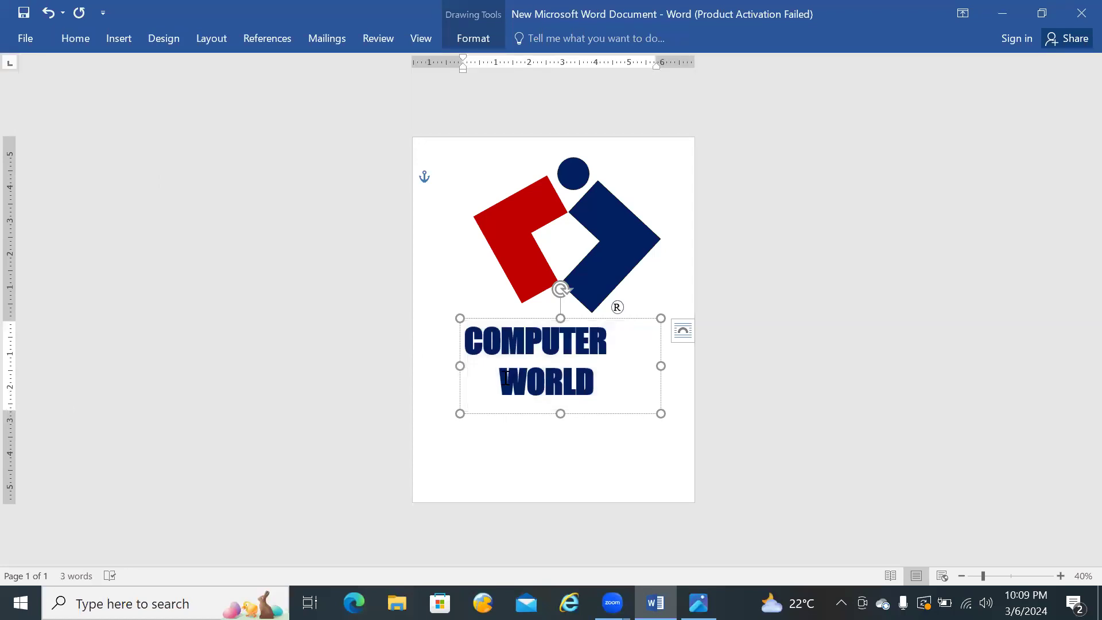
click(495, 377)
drag(16, 411, 16, 385)
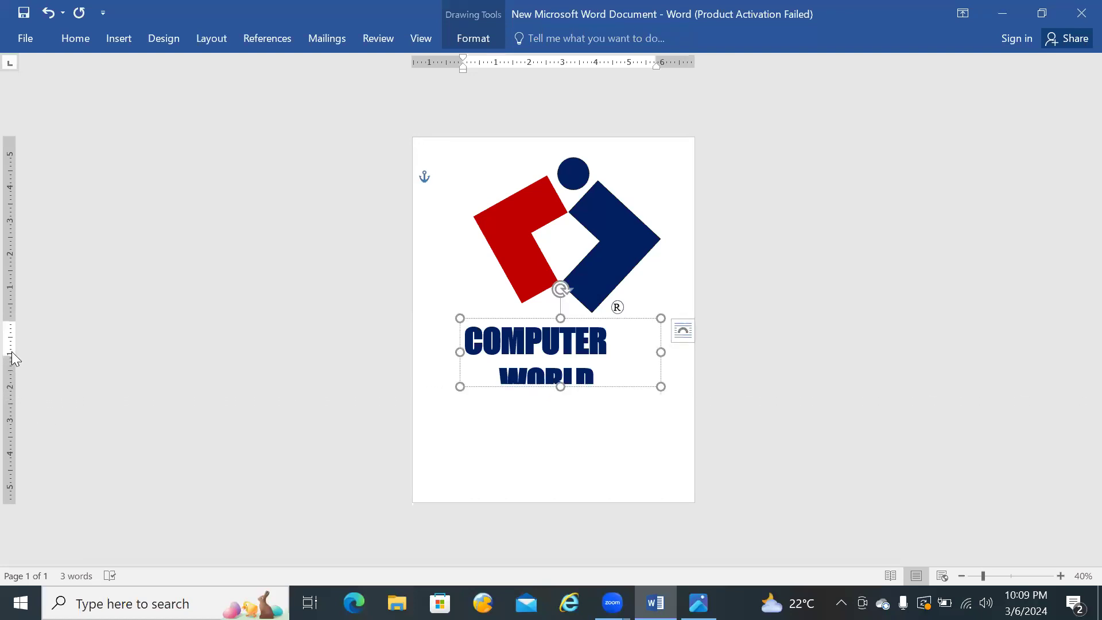
Step: Undo the line spacing change on the COMPUTER WORLD text and redo it
key(ctrl+a)
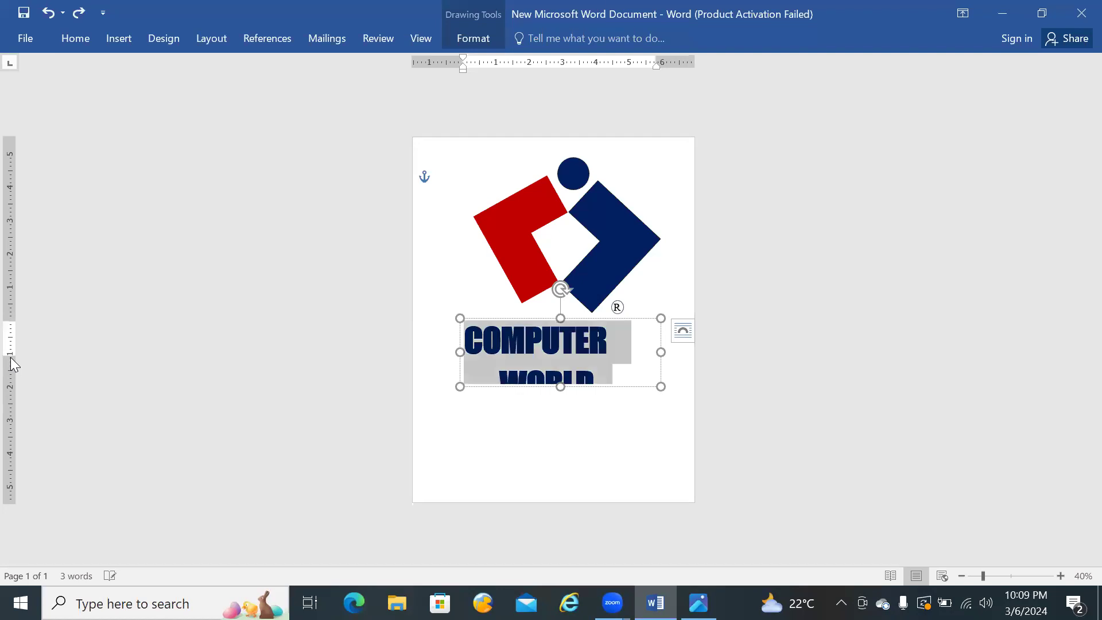
key(Escape)
key(ctrl+y)
key(ctrl+y)
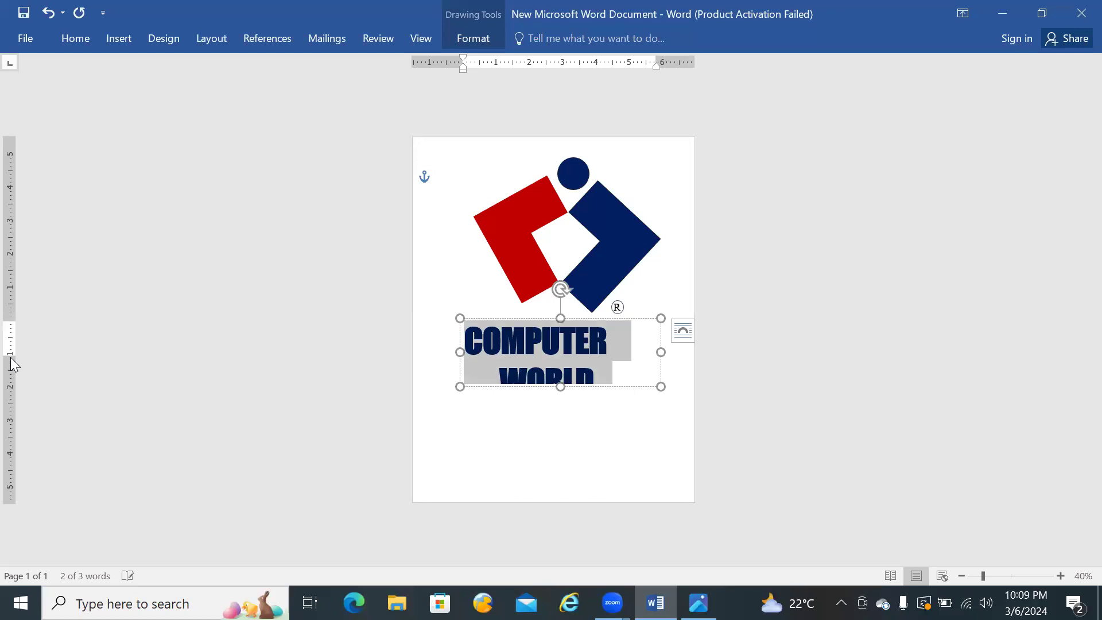
Step: Extend the COMPUTER WORLD text box downward until both words fit, and check its vertical text alignment options
drag(560, 386, 562, 401)
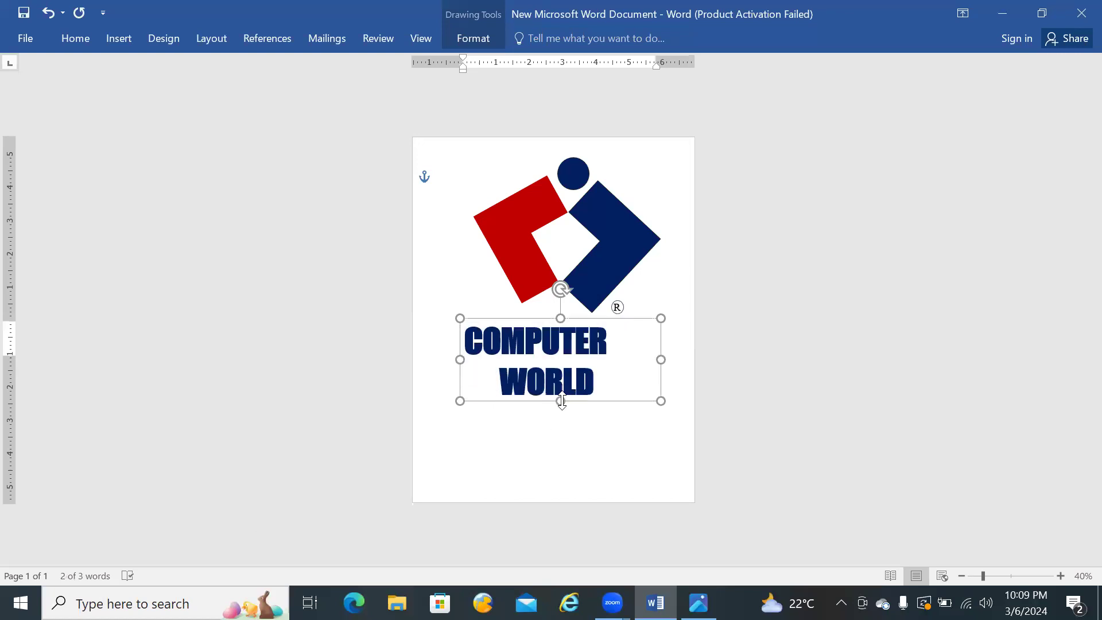
click(484, 34)
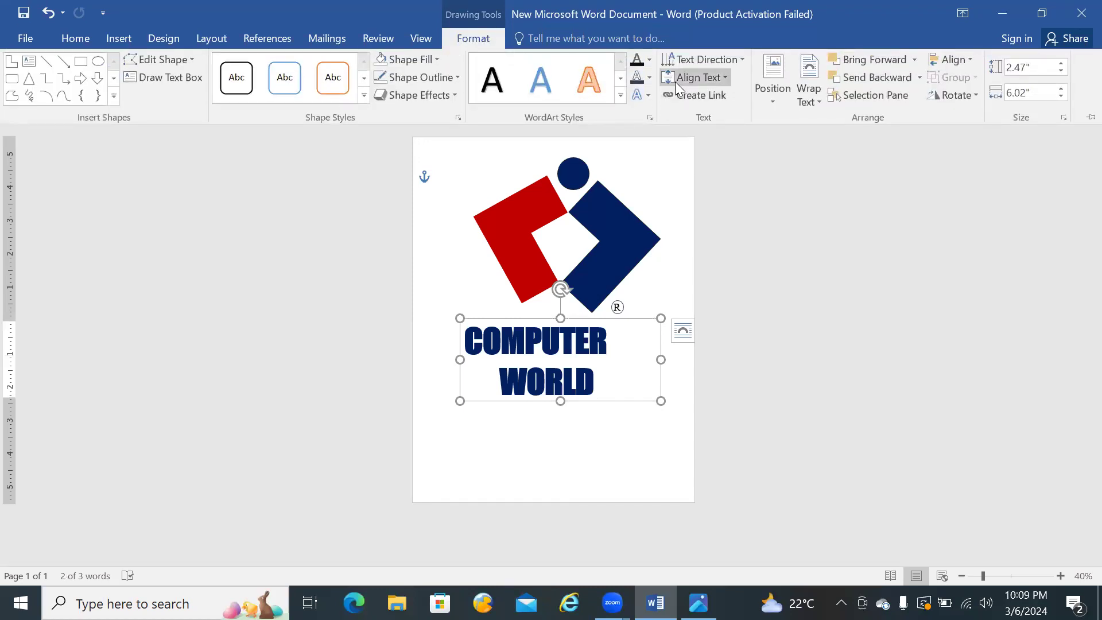
click(725, 78)
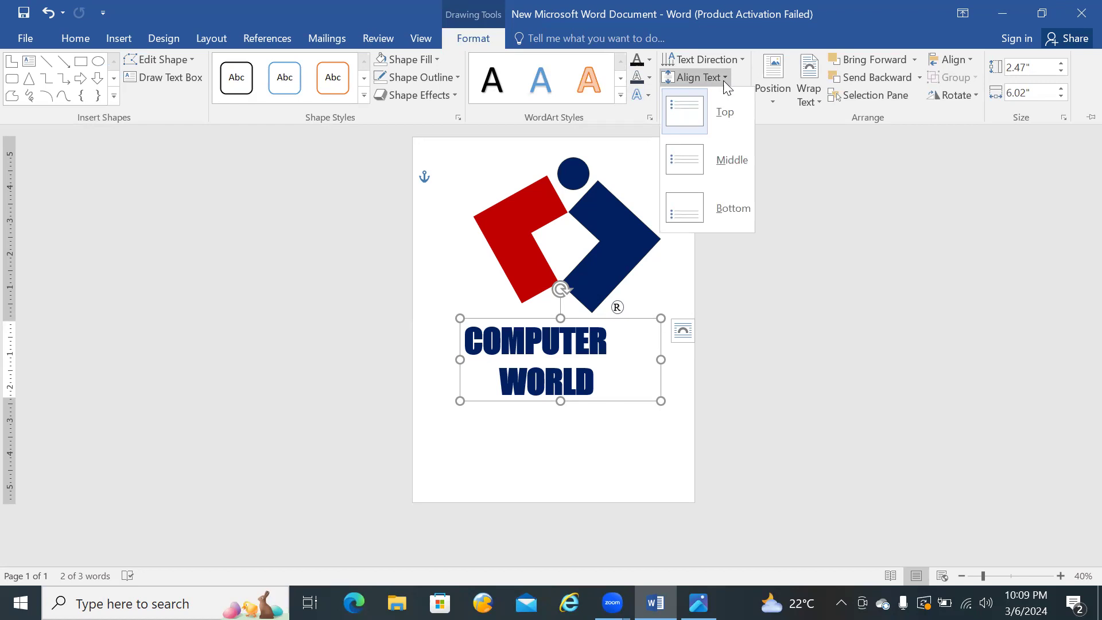
click(801, 153)
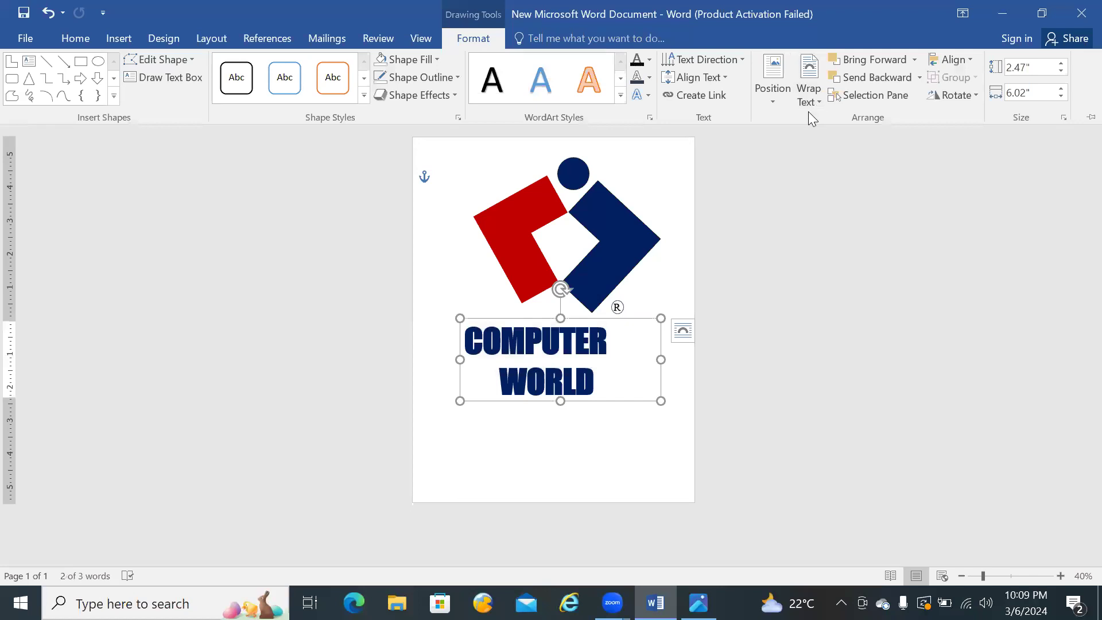
key(ctrl+F1)
click(676, 258)
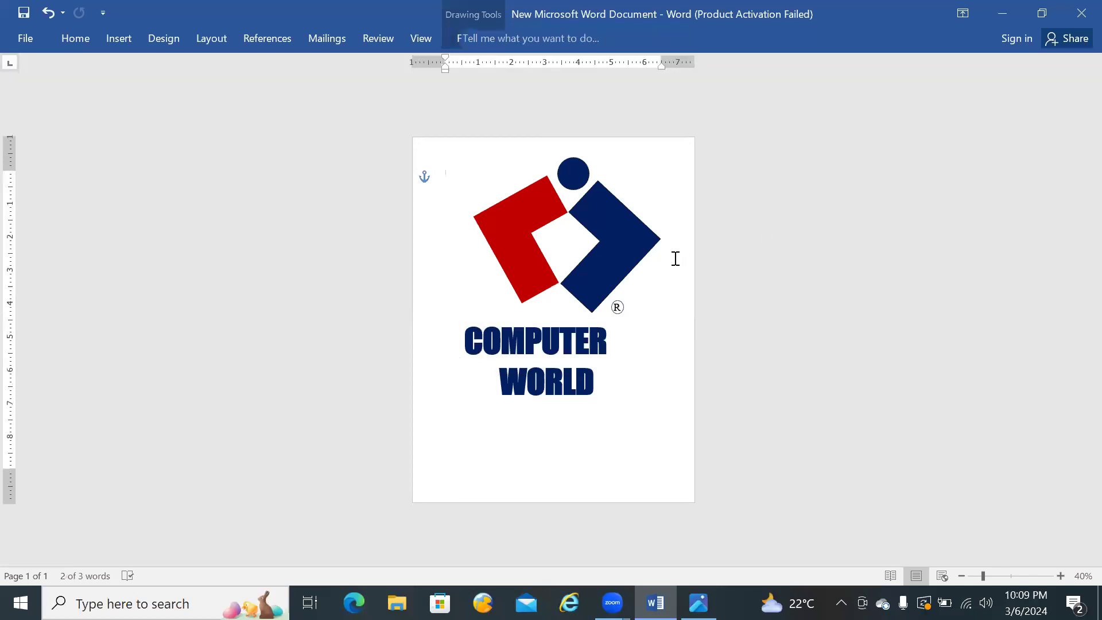
Step: Move the COMPUTER WORLD text box to the right beneath the shapes and compare the result with the reference logo
click(547, 333)
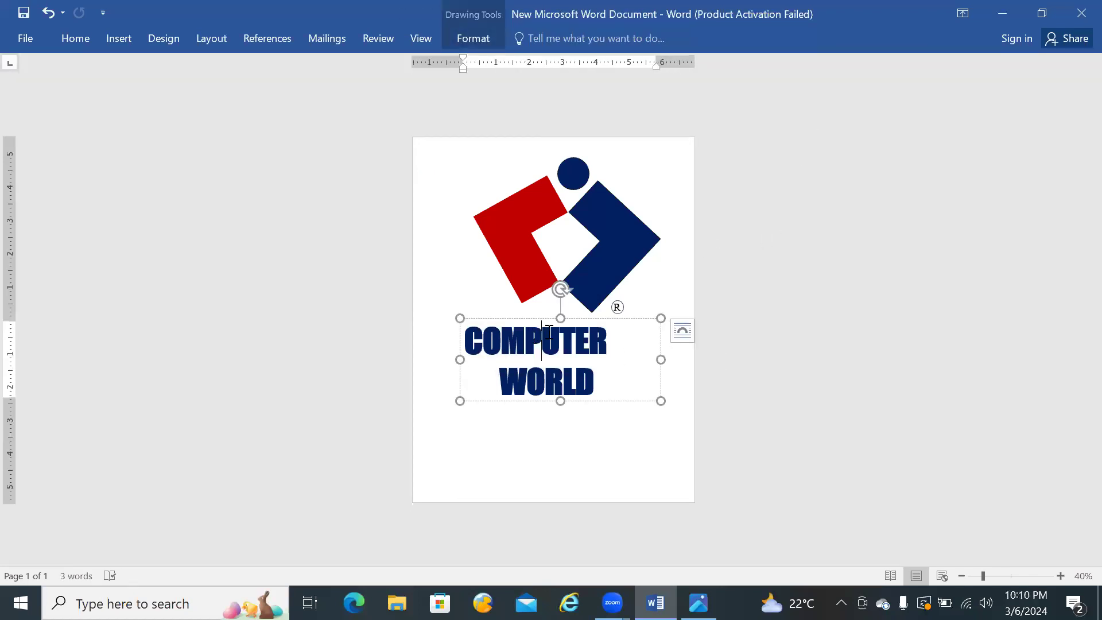
drag(535, 317, 555, 317)
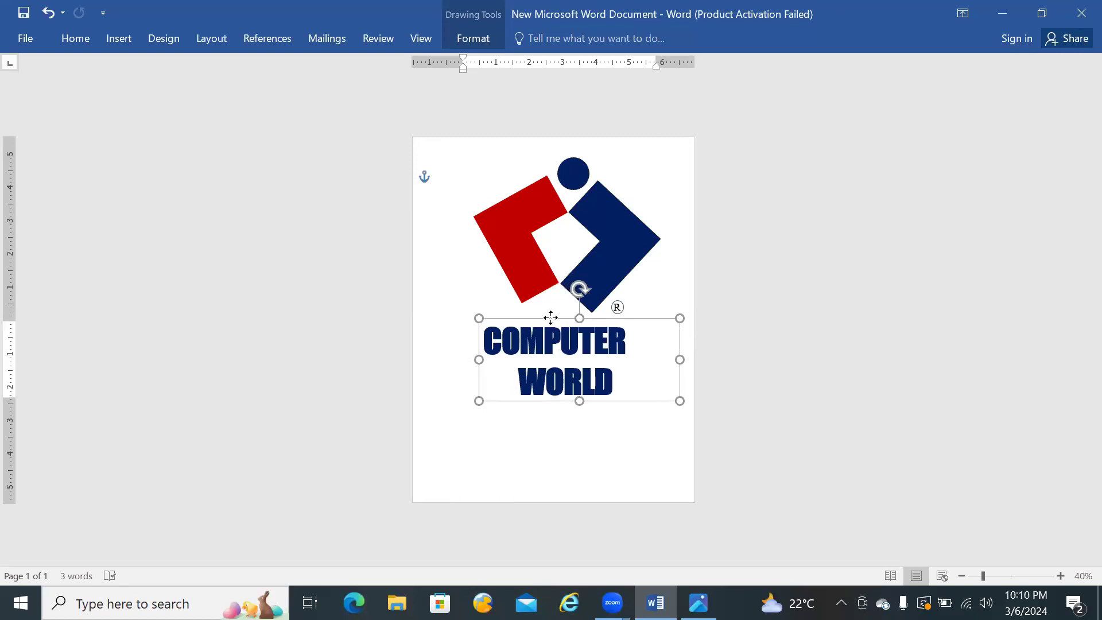
click(562, 468)
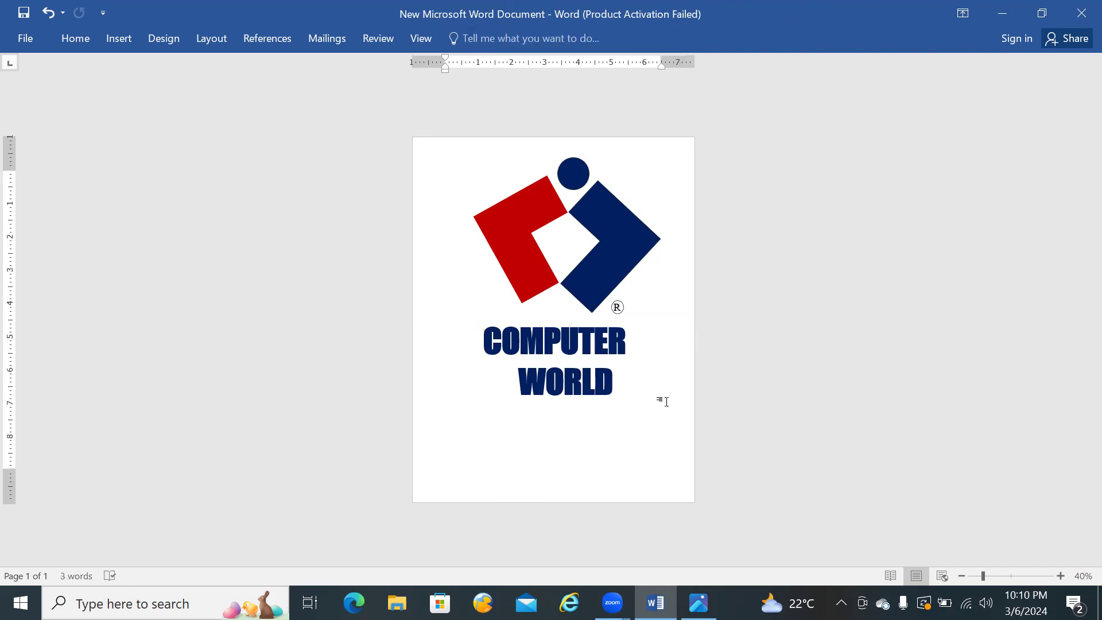
click(699, 602)
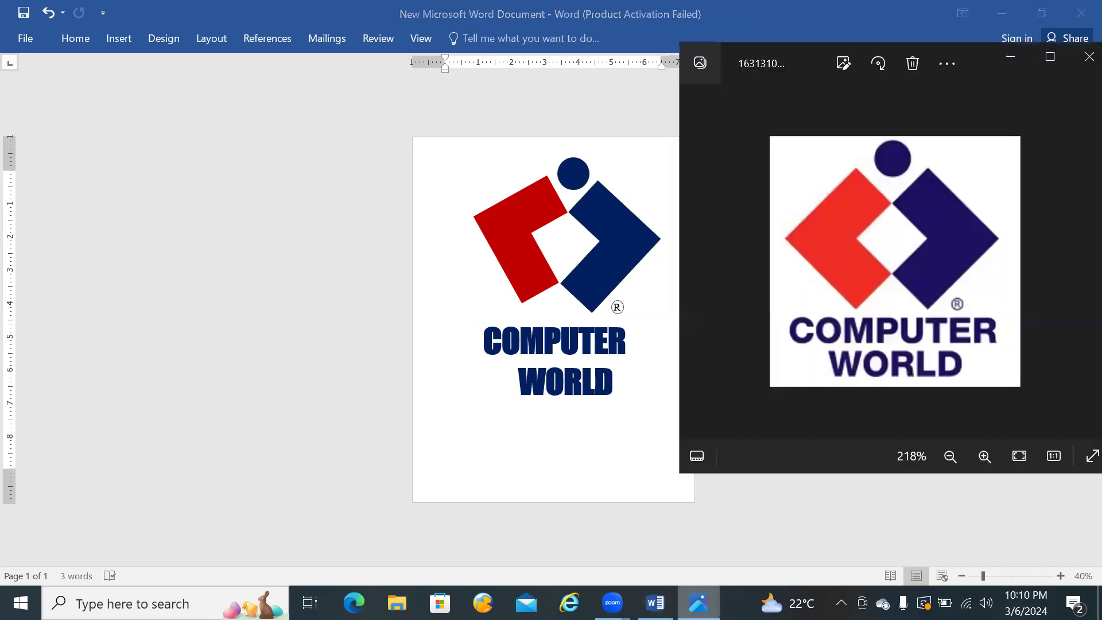
click(554, 464)
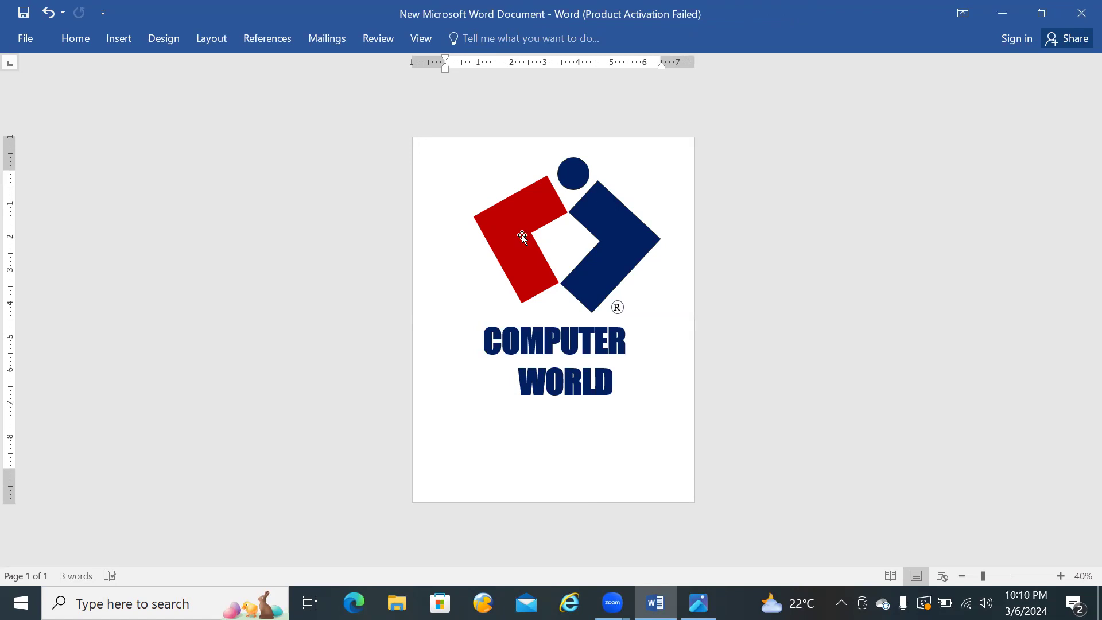
click(163, 39)
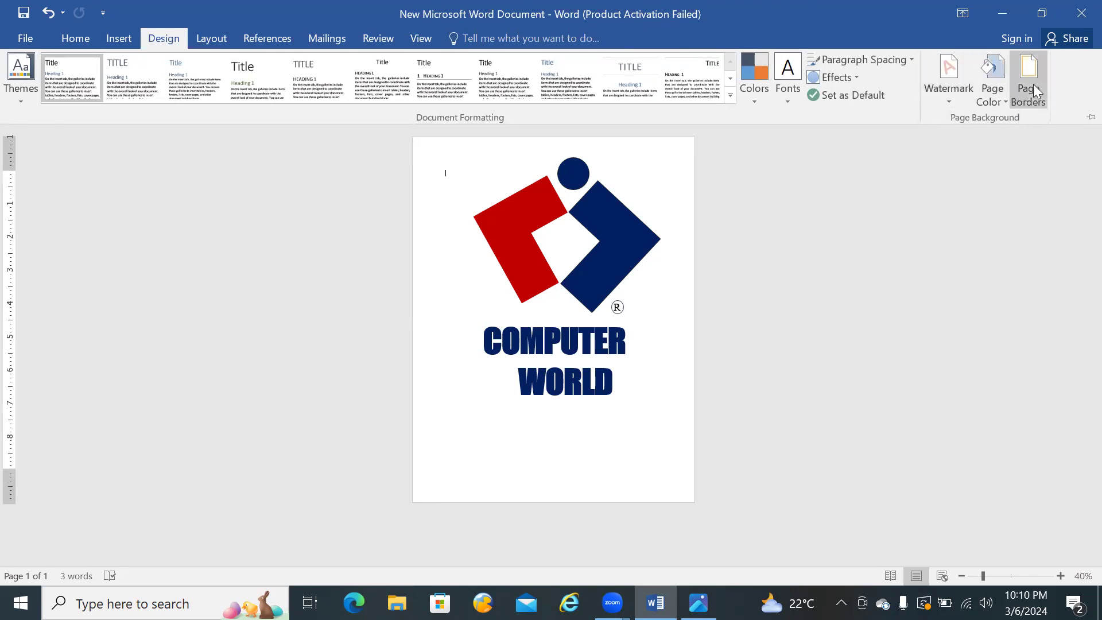
click(1006, 97)
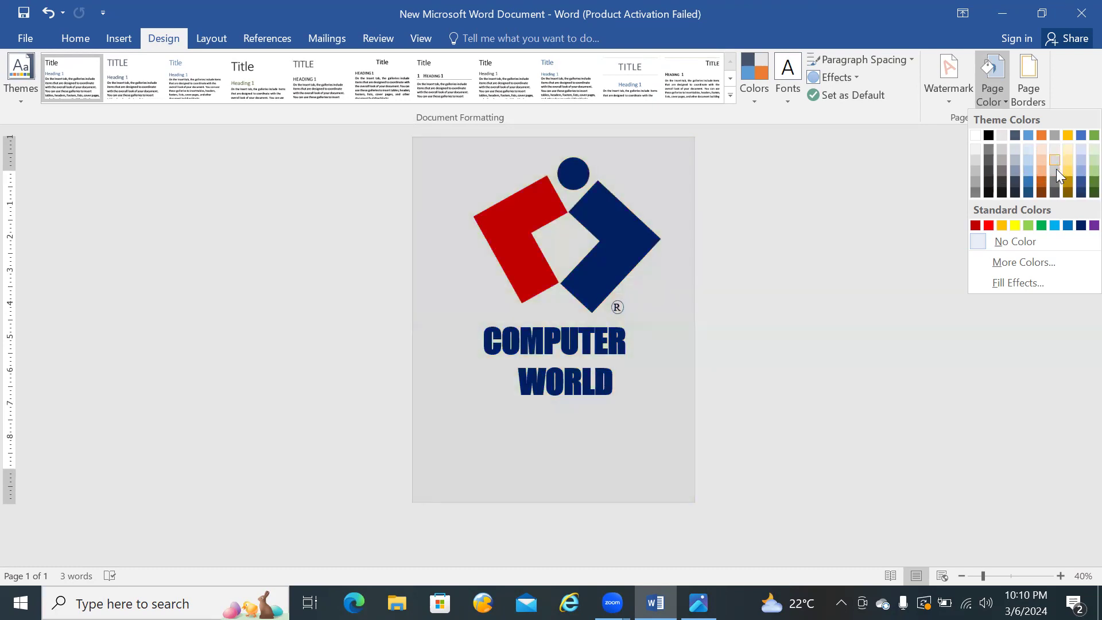
click(892, 183)
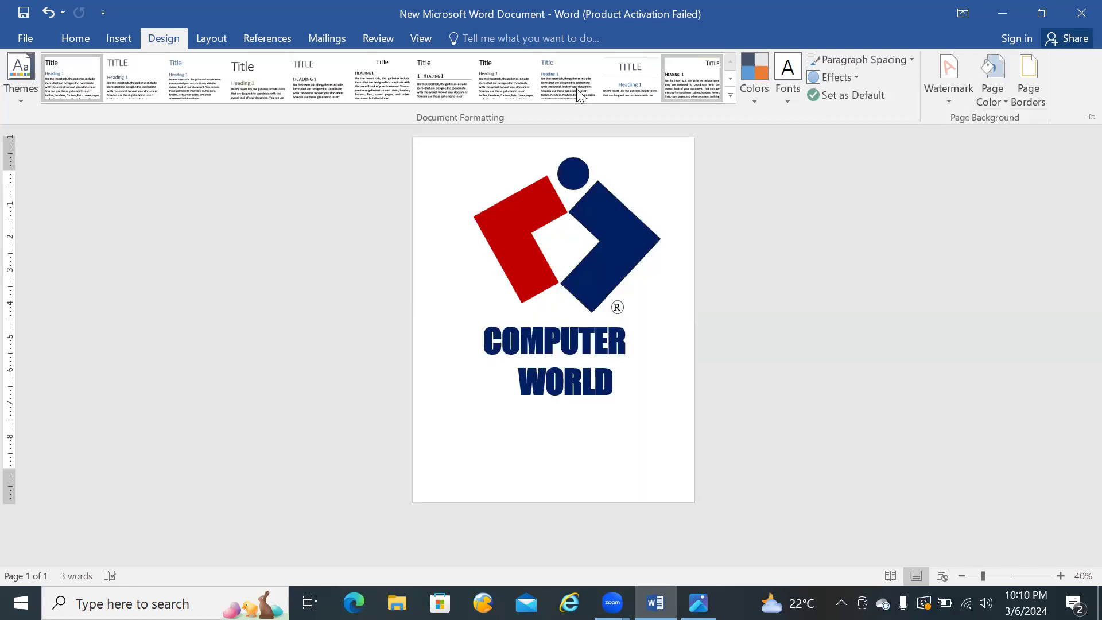
Step: Save a copy of the document to the Desktop as a PDF named MY LOGO
click(25, 37)
click(36, 184)
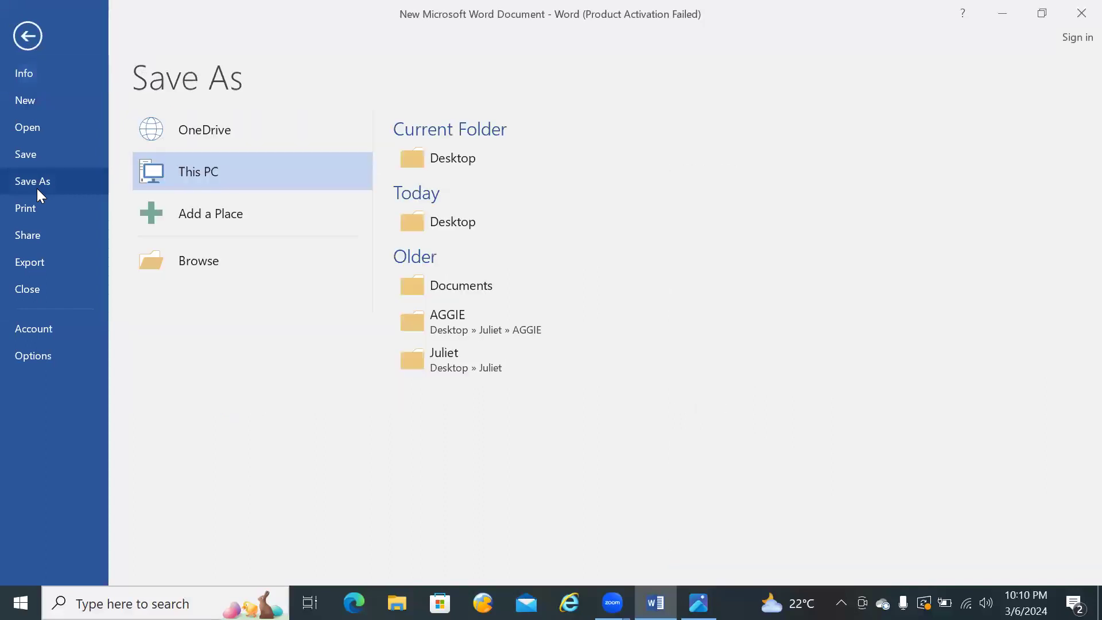
click(452, 155)
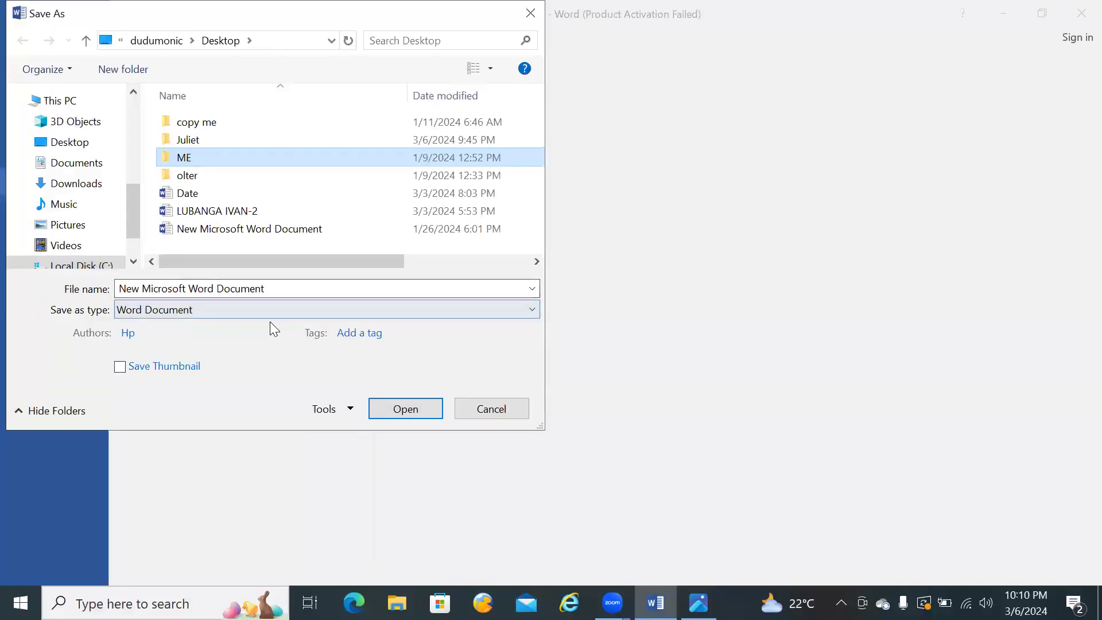
text(MY LOGO)
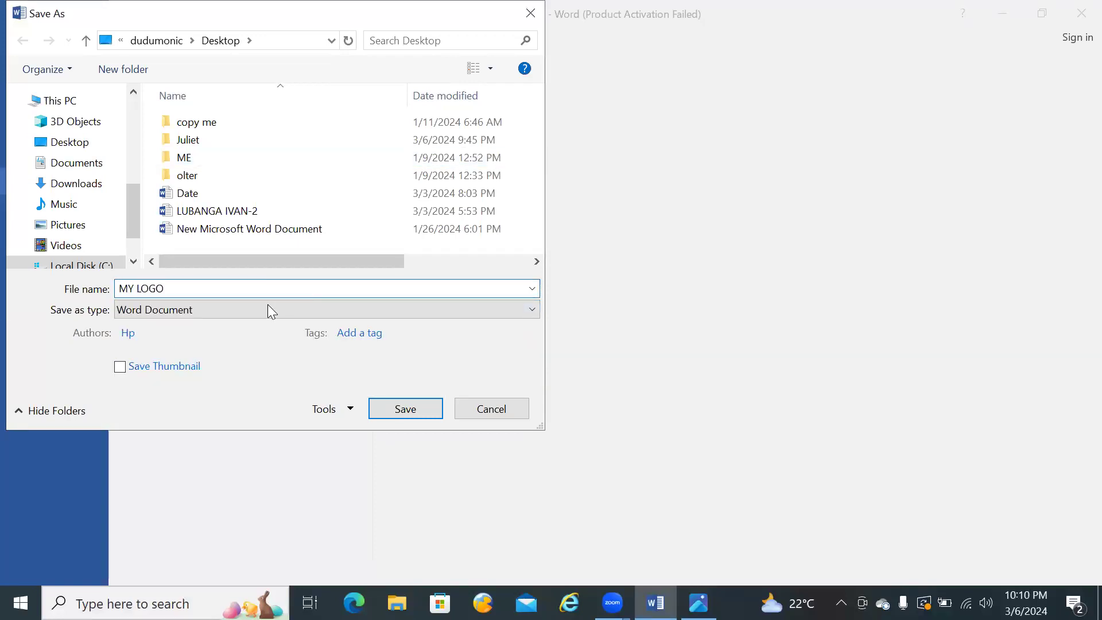
click(238, 313)
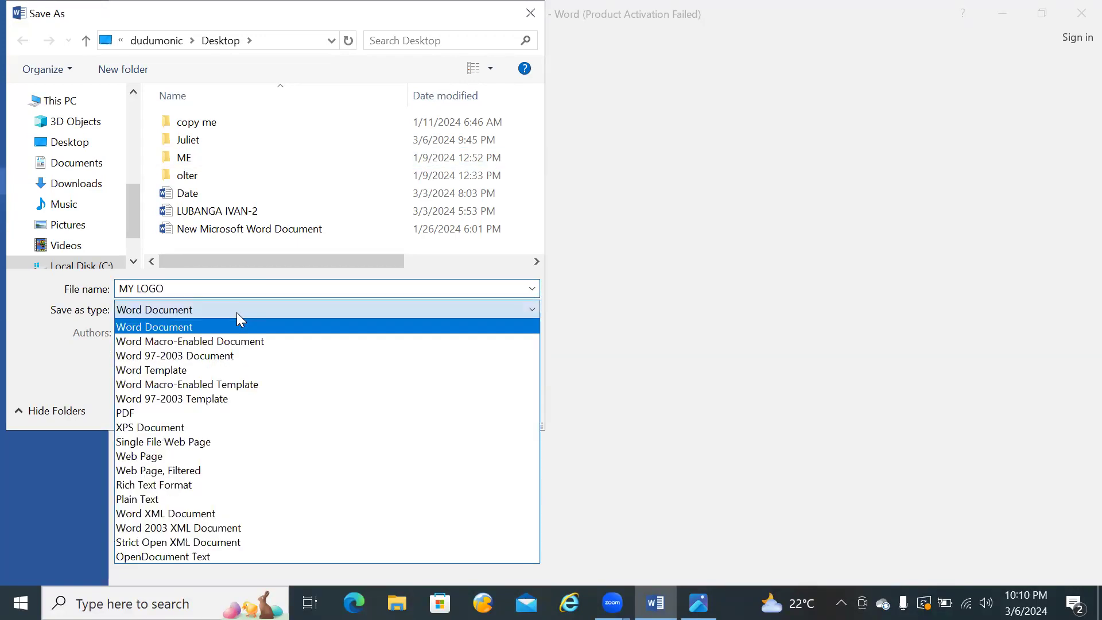
click(192, 413)
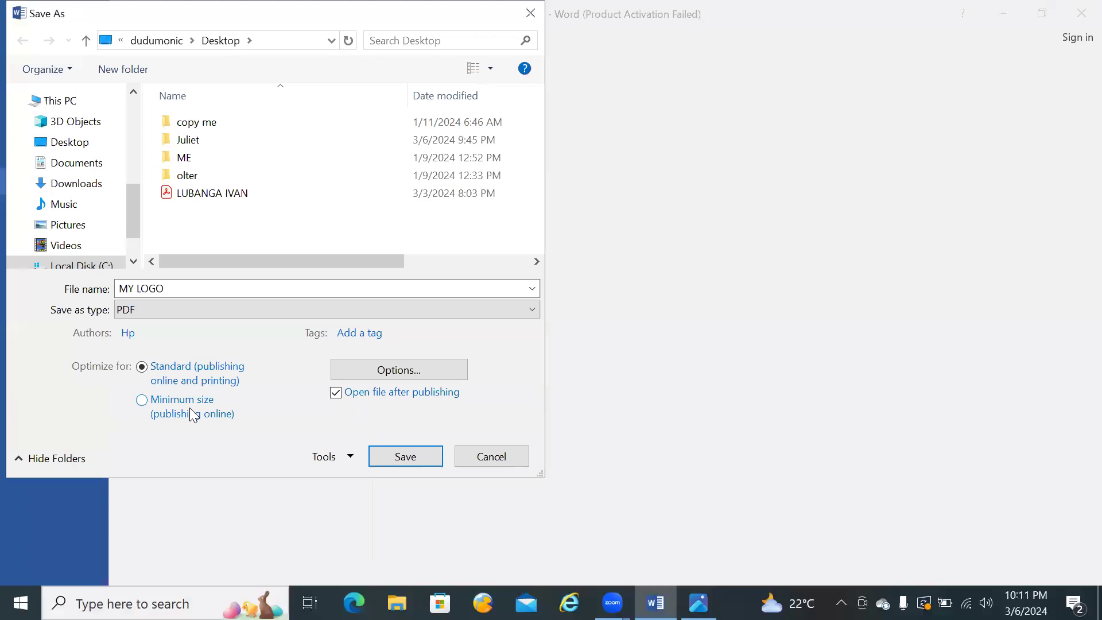
click(402, 458)
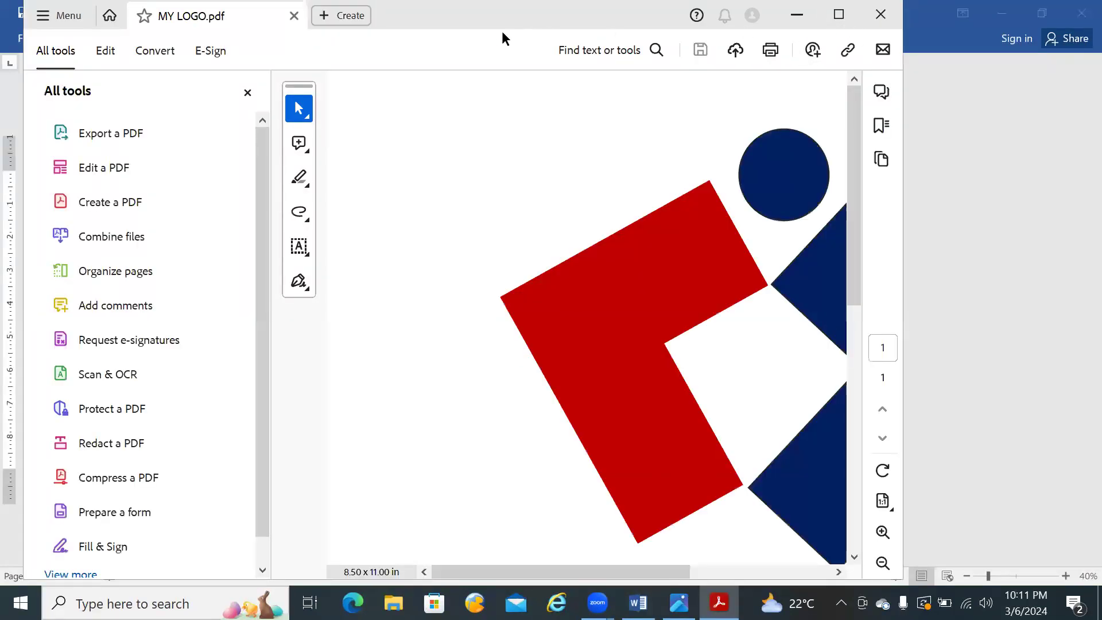
Step: View the exported MY LOGO PDF in a maximized window to check the logo, and close it
drag(442, 35, 409, 80)
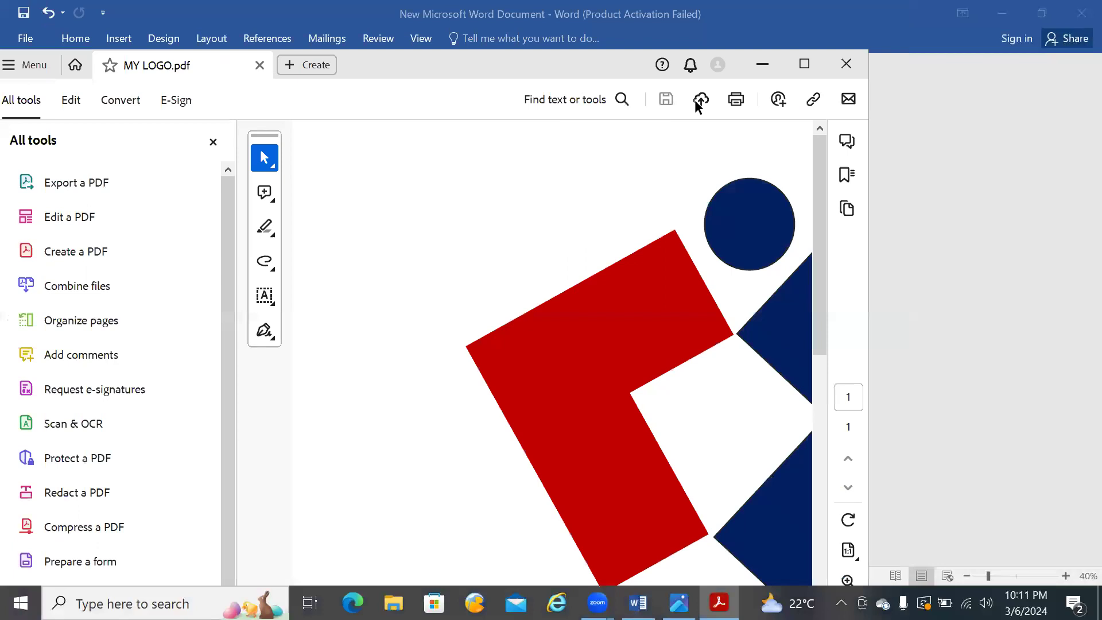
click(805, 65)
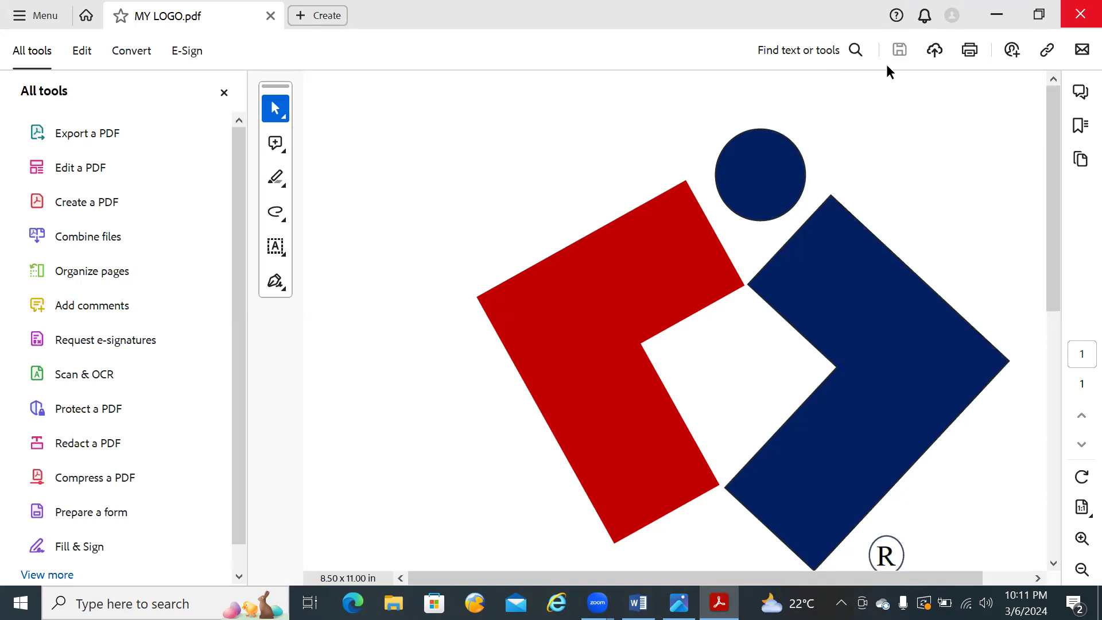
click(1068, 21)
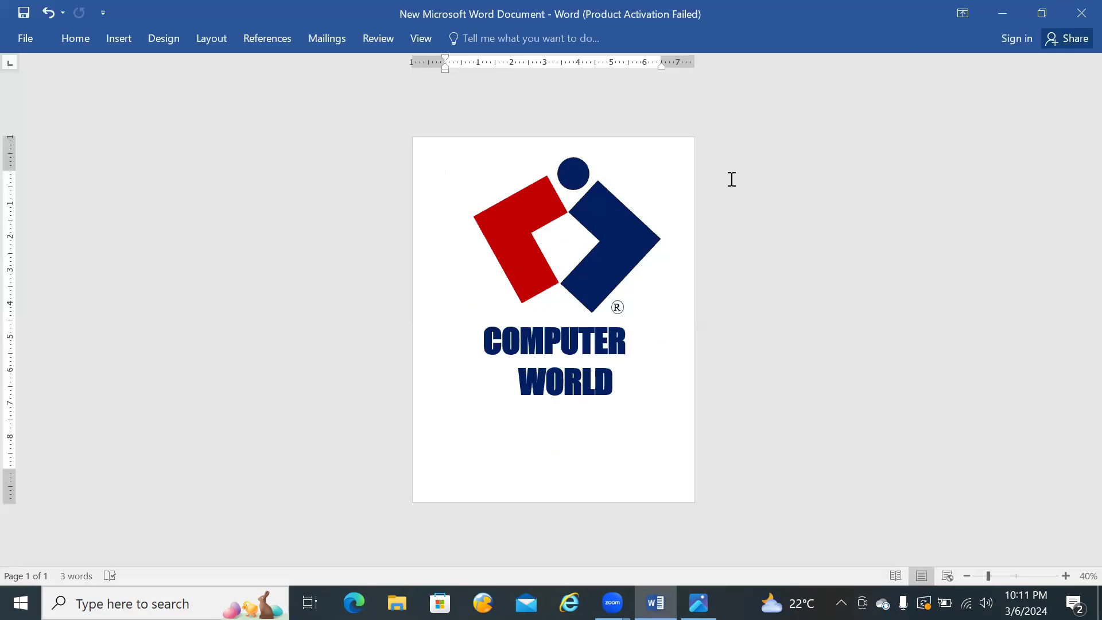
click(166, 37)
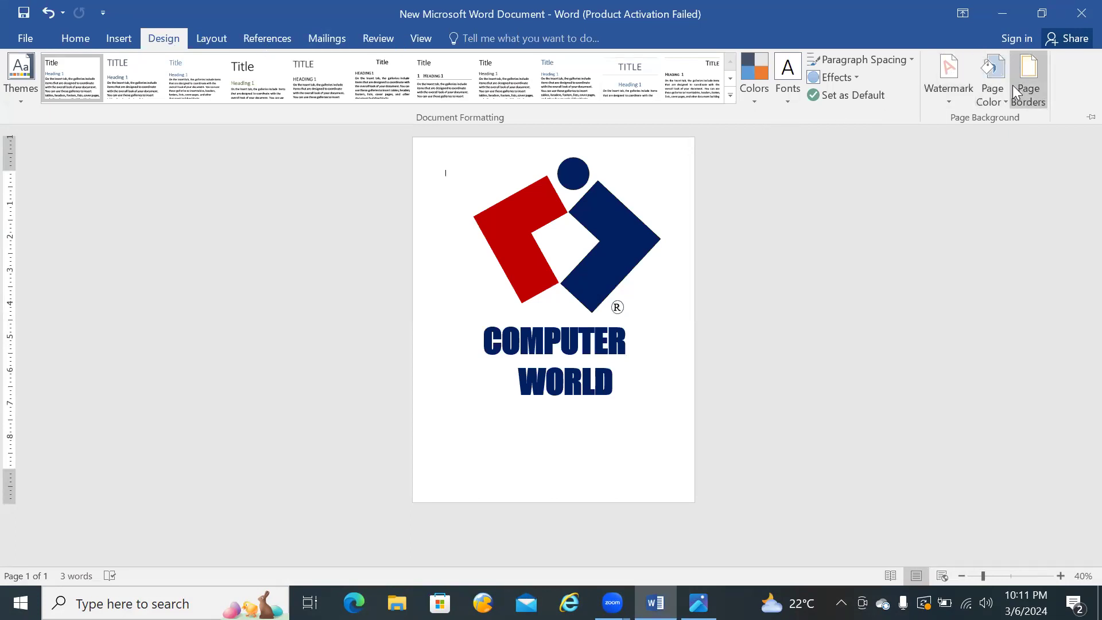
key(Escape)
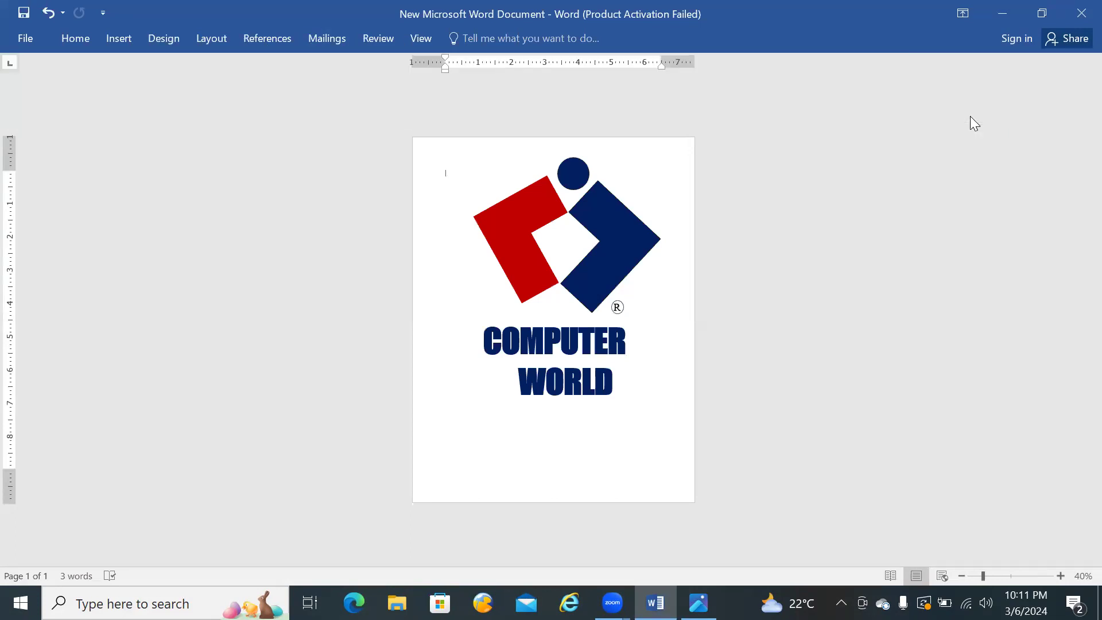
click(159, 37)
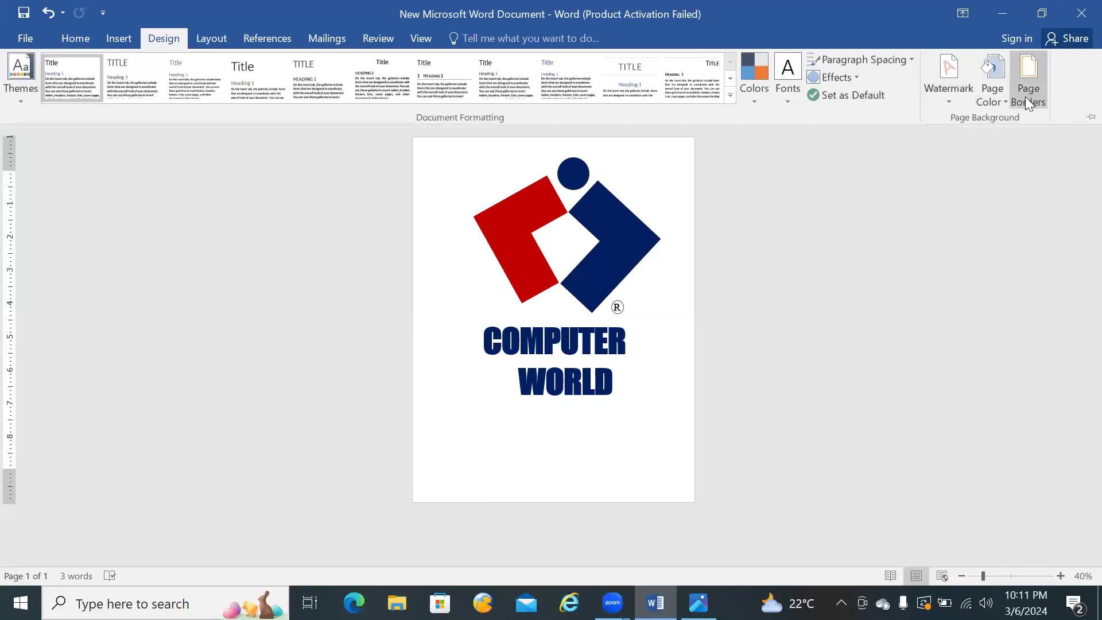
click(1004, 100)
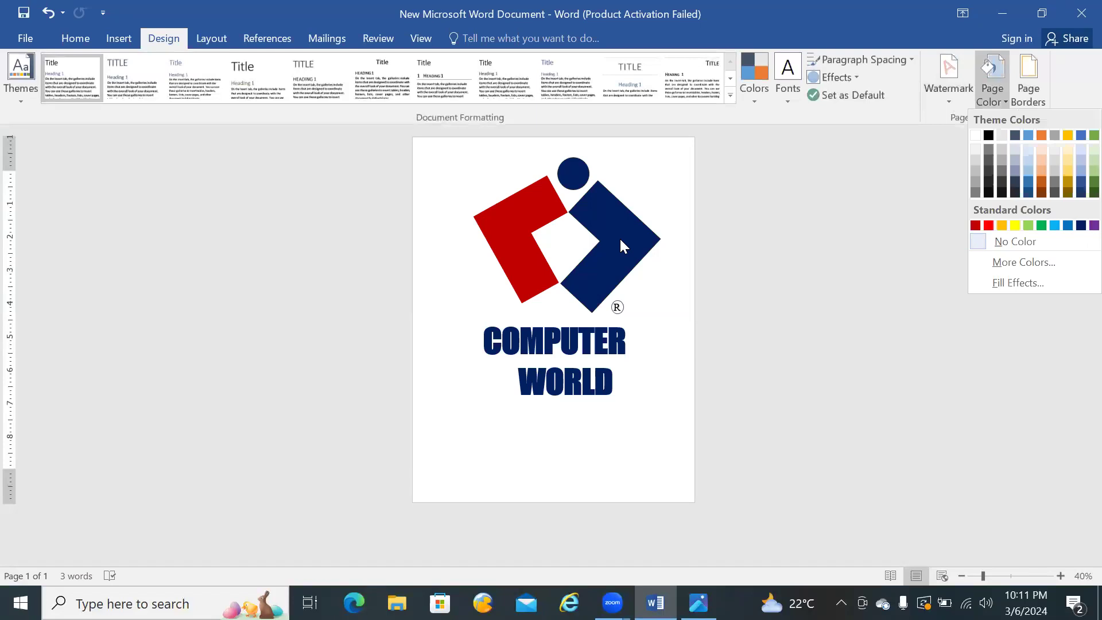
Step: Rotate the dark blue L-shape slightly counterclockwise and nudge it a little down and to the right
click(620, 241)
click(621, 240)
click(620, 240)
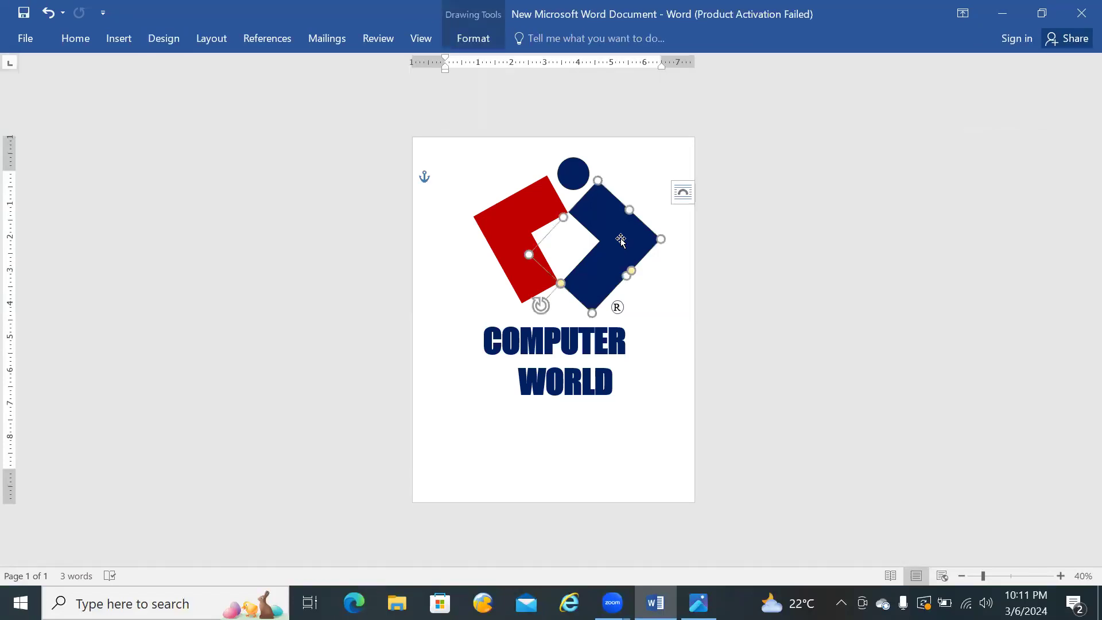
drag(542, 307, 549, 310)
drag(618, 247, 621, 246)
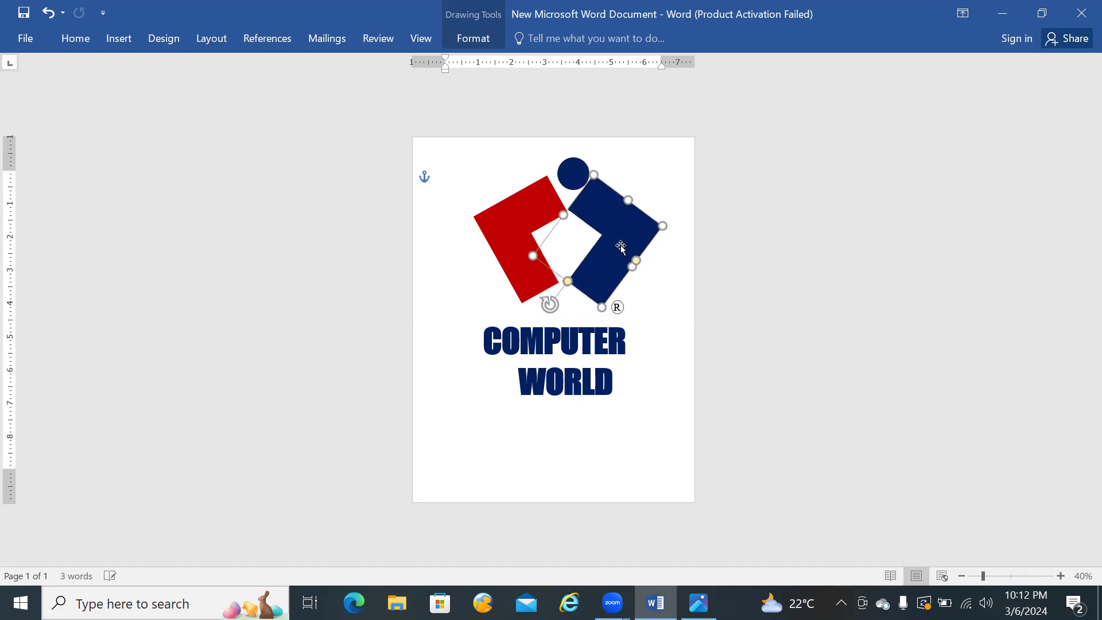
key(Down)
key(Right)
key(Down)
key(Right)
key(Down)
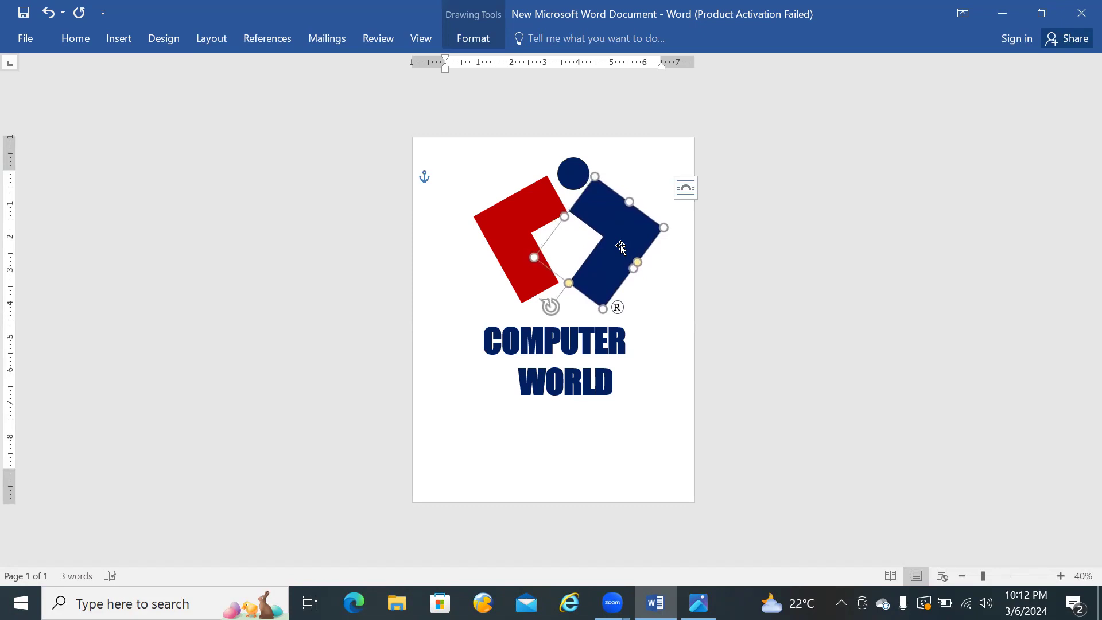
click(531, 256)
click(717, 282)
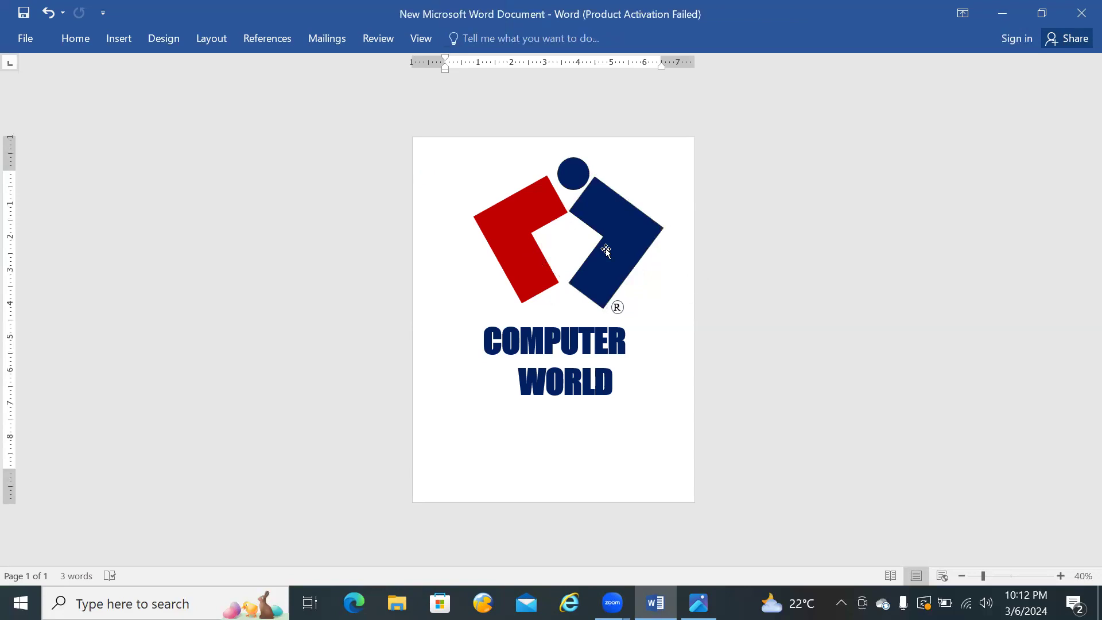
Step: Nudge the dark blue circle slightly left to centre it above the gap between the two L-shapes
click(572, 178)
key(Left)
key(Left)
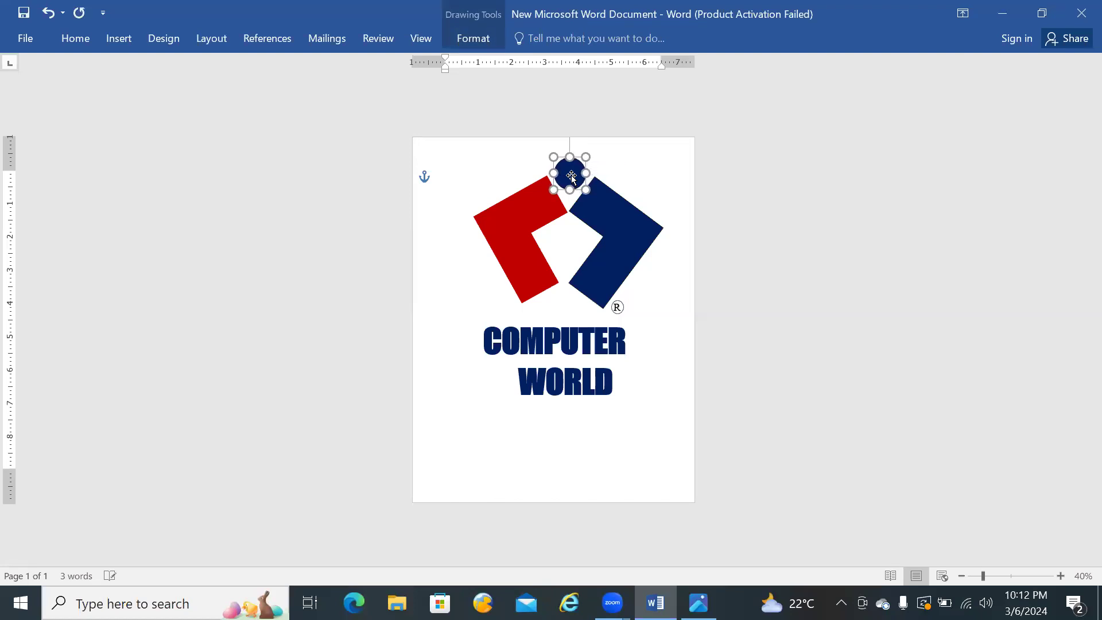
click(655, 172)
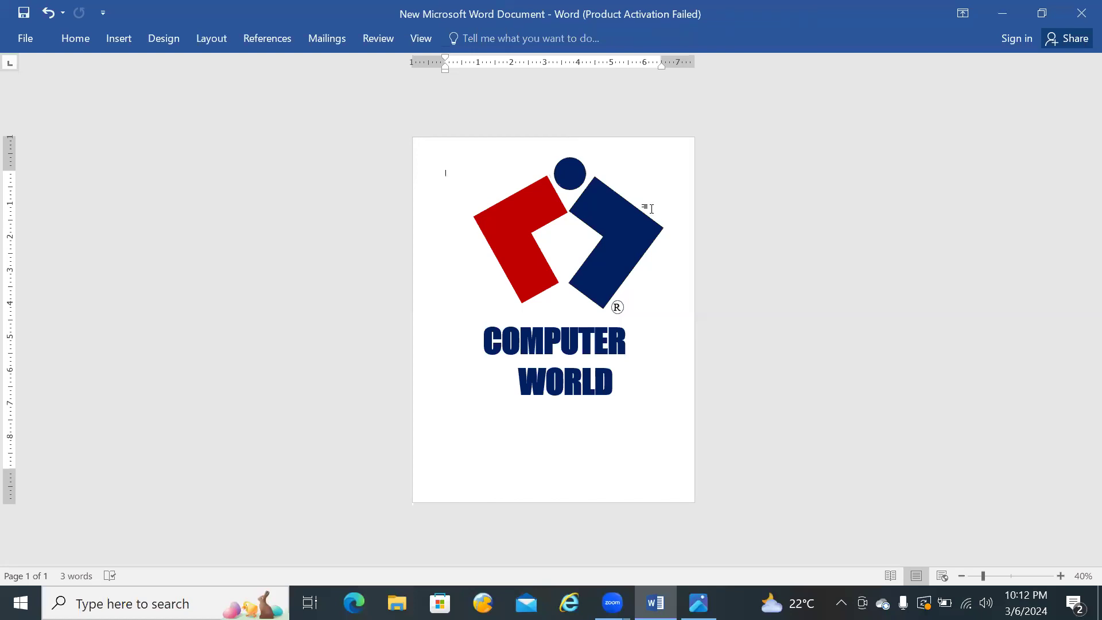
Step: Move the COMPUTER WORLD text box up and slightly left, closer to the L-shapes
click(560, 349)
drag(540, 322, 536, 312)
click(696, 255)
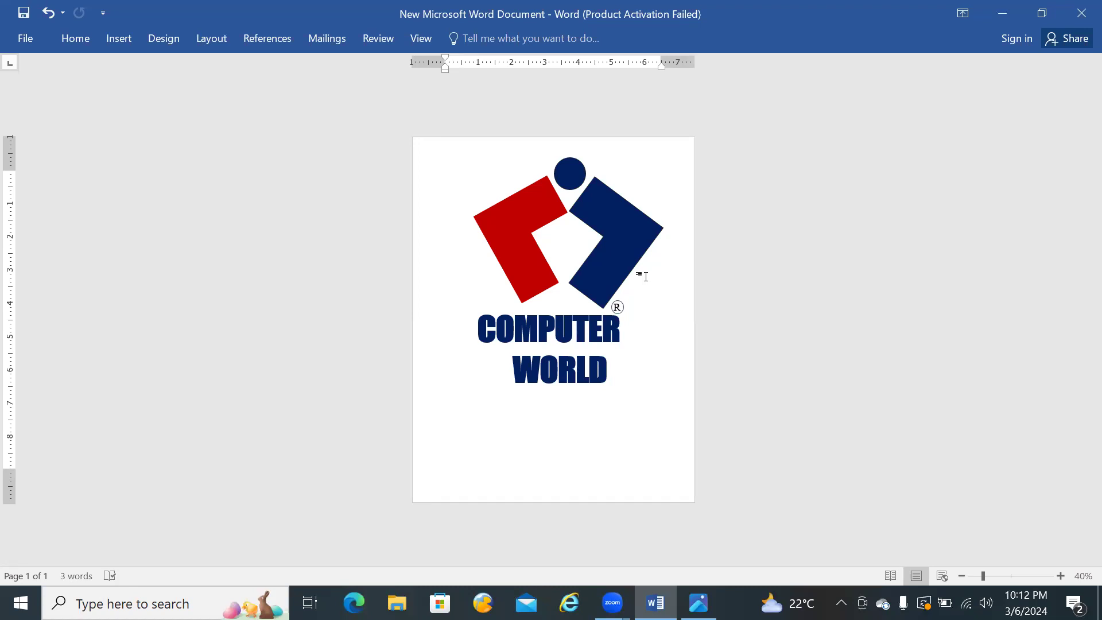
Step: Nudge the COMPUTER WORLD text box to the right and slightly down to centre it under the L-shapes
click(566, 371)
click(530, 305)
key(Right)
key(Right)
key(Right)
key(Right)
key(Right)
key(Right)
key(Down)
key(Down)
key(Down)
key(Right)
key(Right)
key(Right)
key(Right)
key(Right)
key(Right)
key(Right)
key(Right)
key(Right)
key(Right)
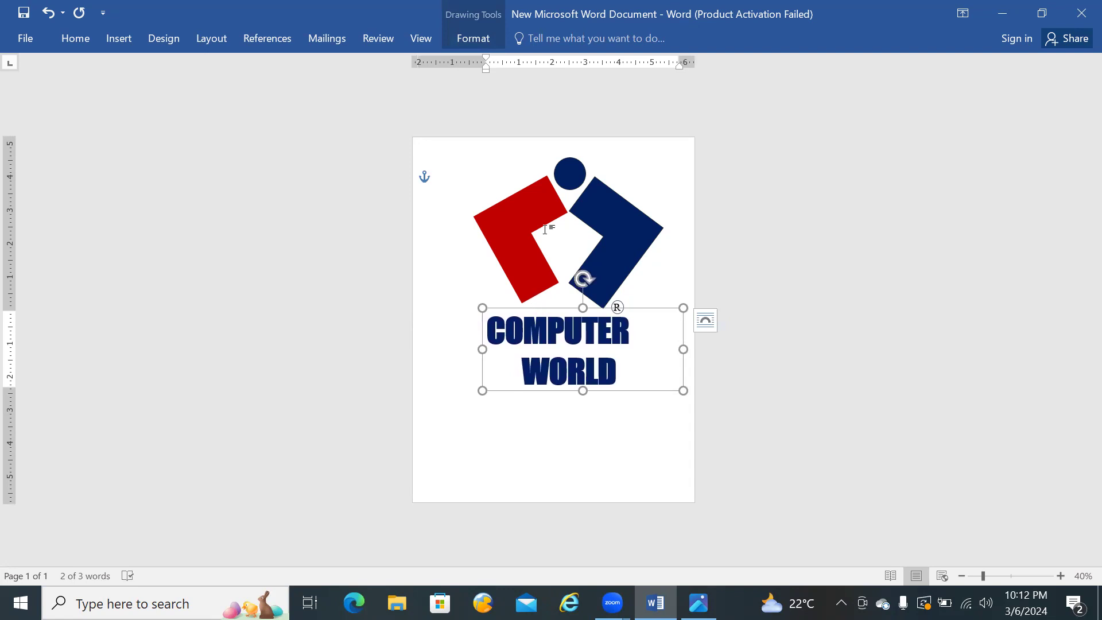
click(624, 155)
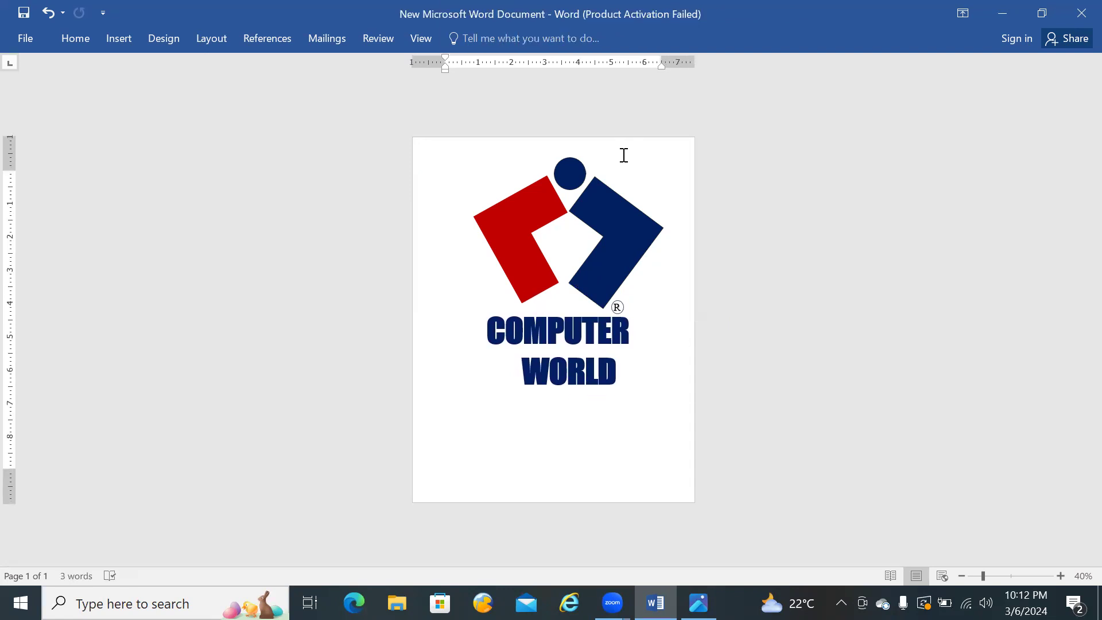
click(521, 218)
mouse_move(473, 217)
mouse_down()
mouse_move(560, 227)
mouse_move(516, 221)
mouse_move(561, 256)
mouse_move(689, 218)
mouse_move(738, 254)
mouse_move(561, 261)
mouse_move(500, 211)
mouse_move(474, 215)
mouse_up()
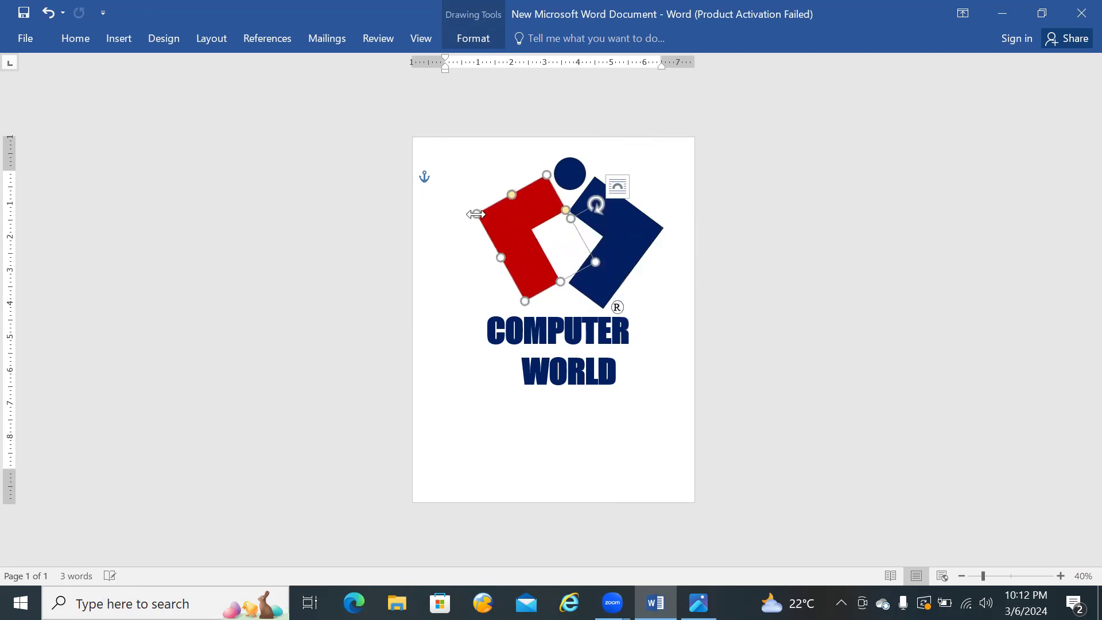
click(684, 268)
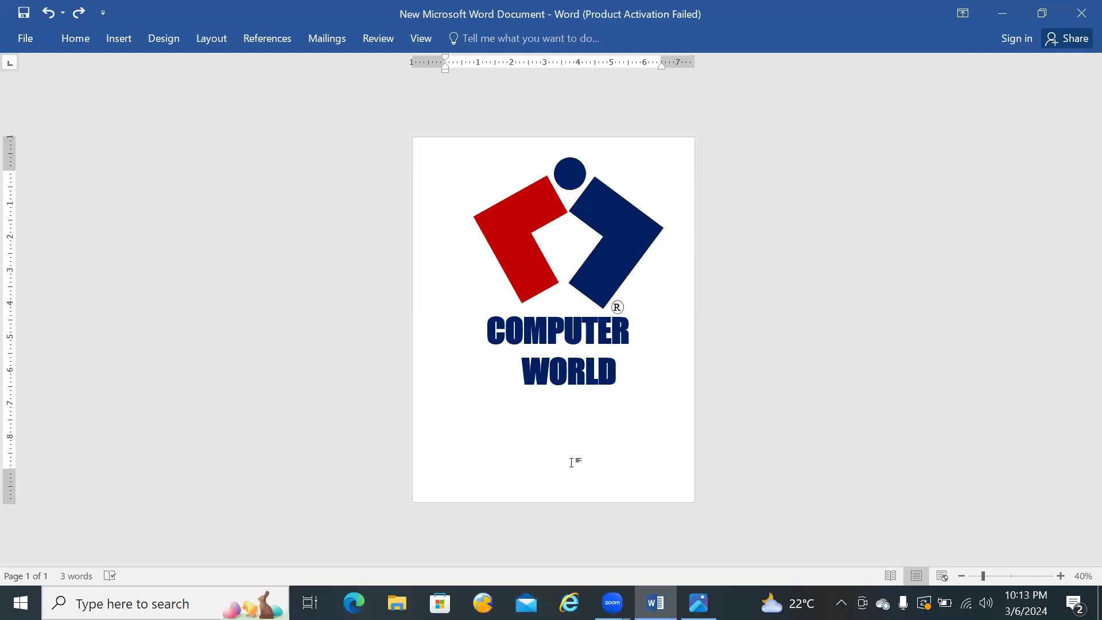
text(r)
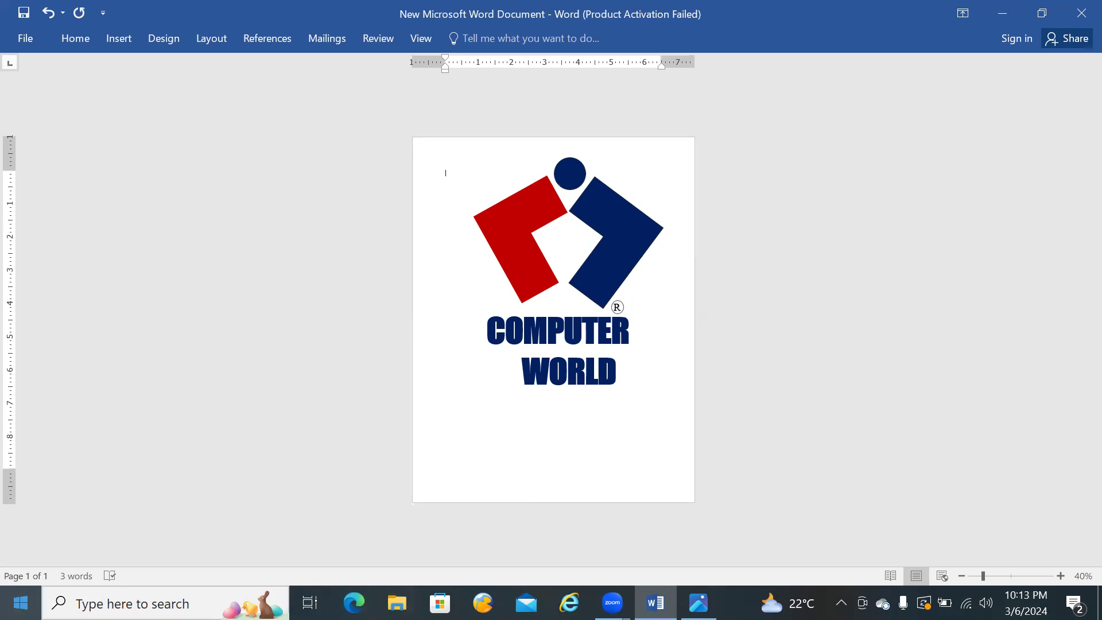
Step: Search for and open the On-Screen Keyboard, view its keys, and minimise it to return to the Word document
click(132, 604)
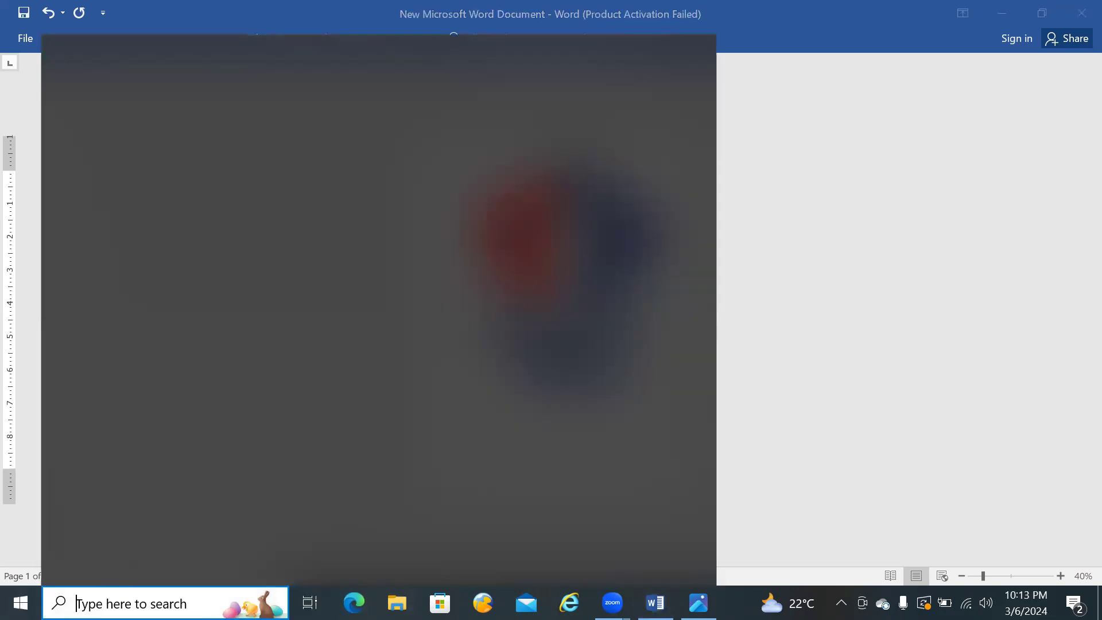
text(ONSCRE)
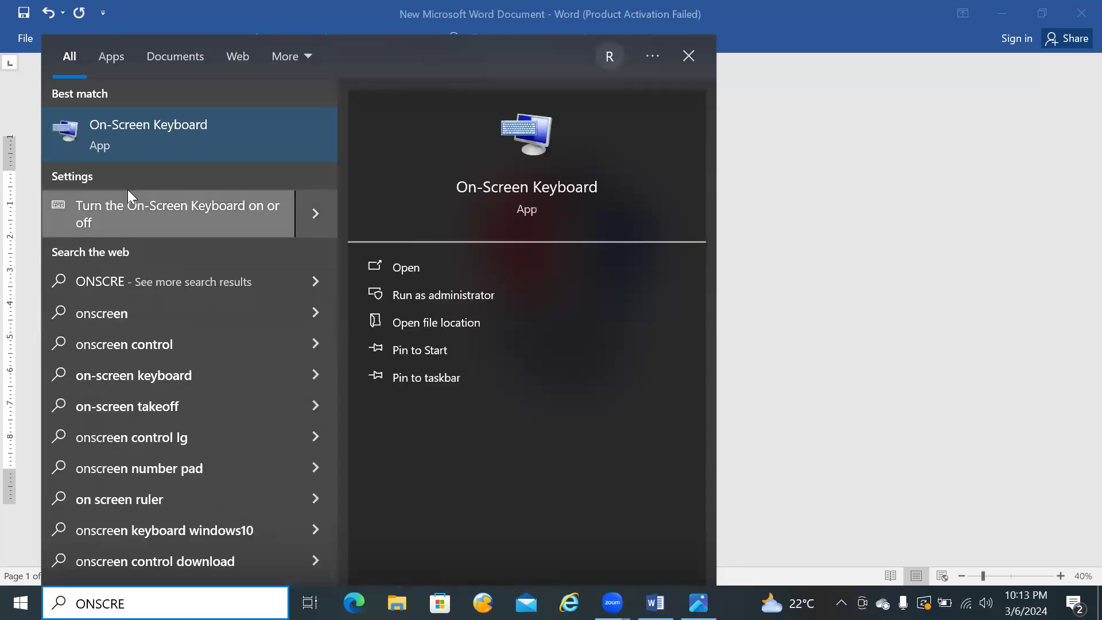
click(167, 146)
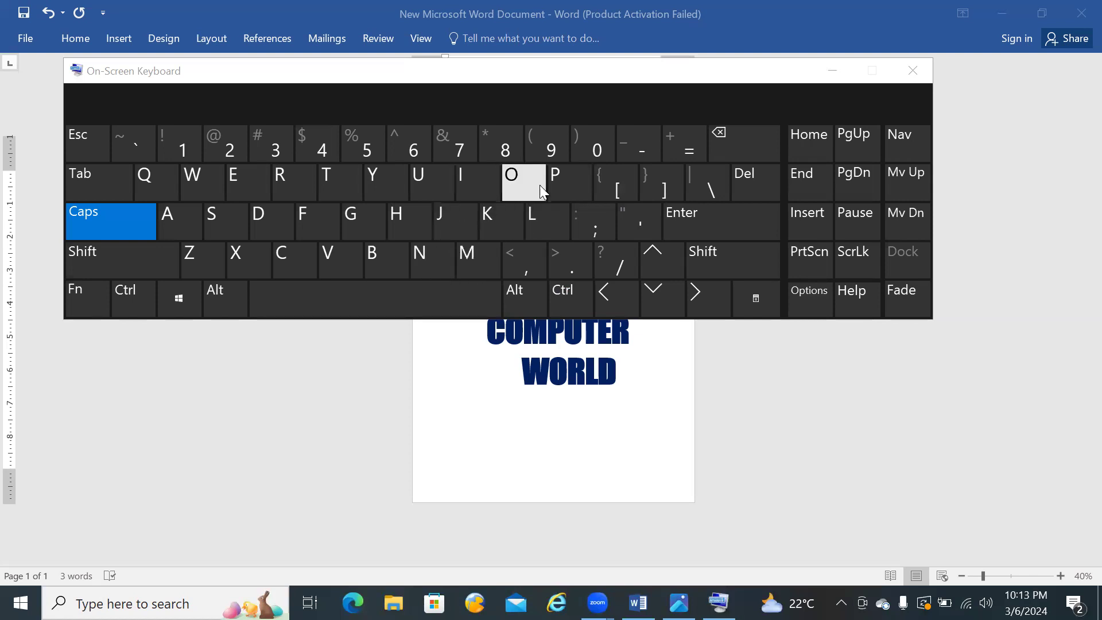
click(844, 69)
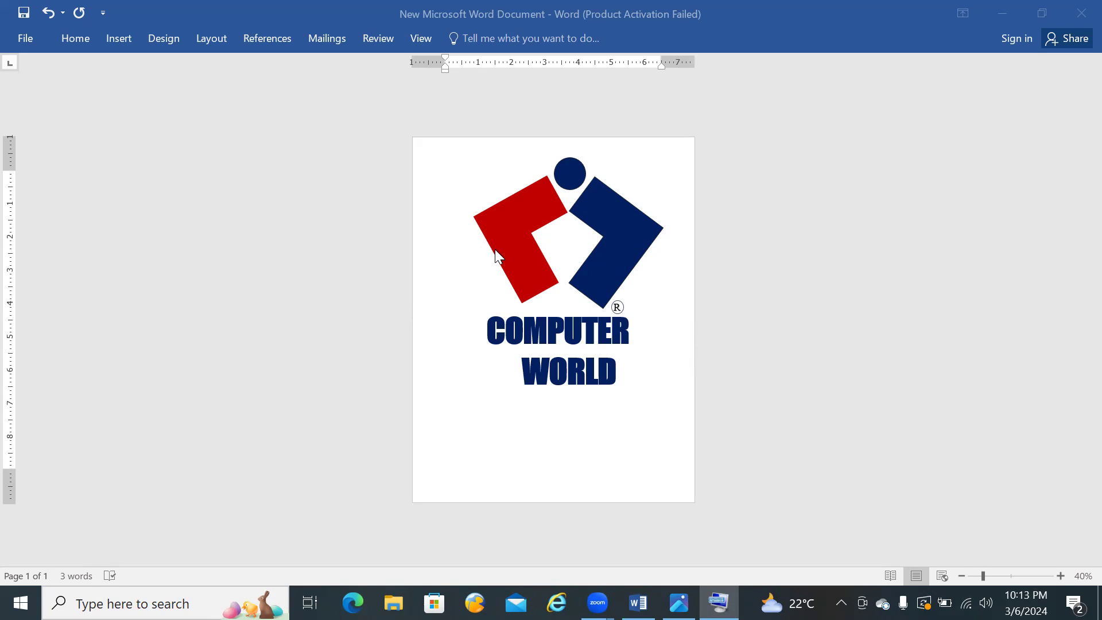
click(491, 187)
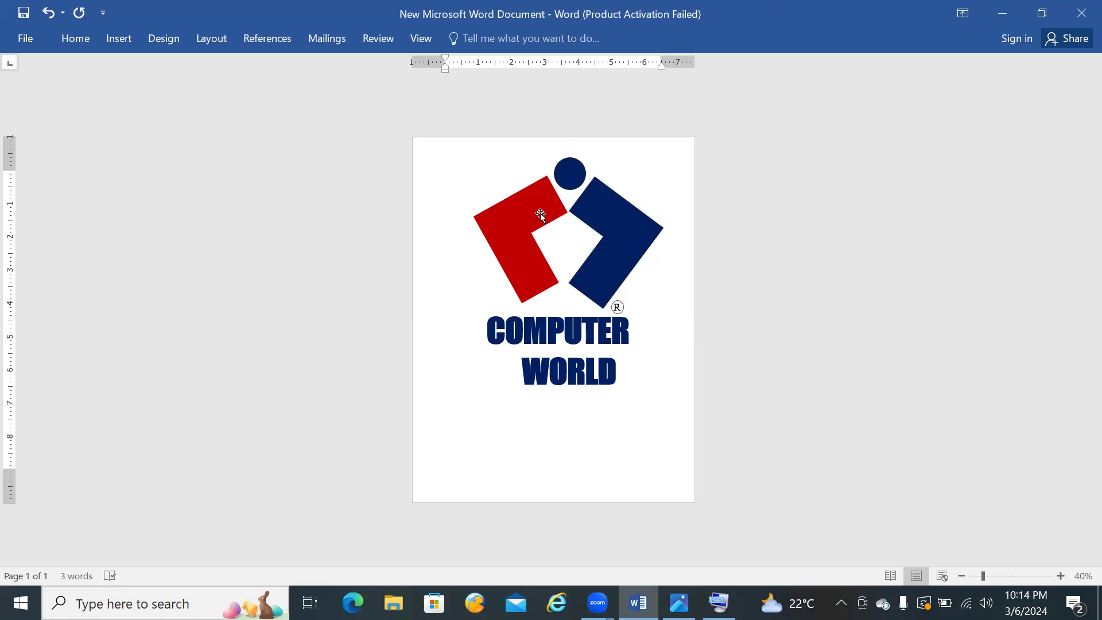
Step: Draw a circle about 2.76" high and 2.72" wide below the COMPUTER WORLD lettering
click(115, 39)
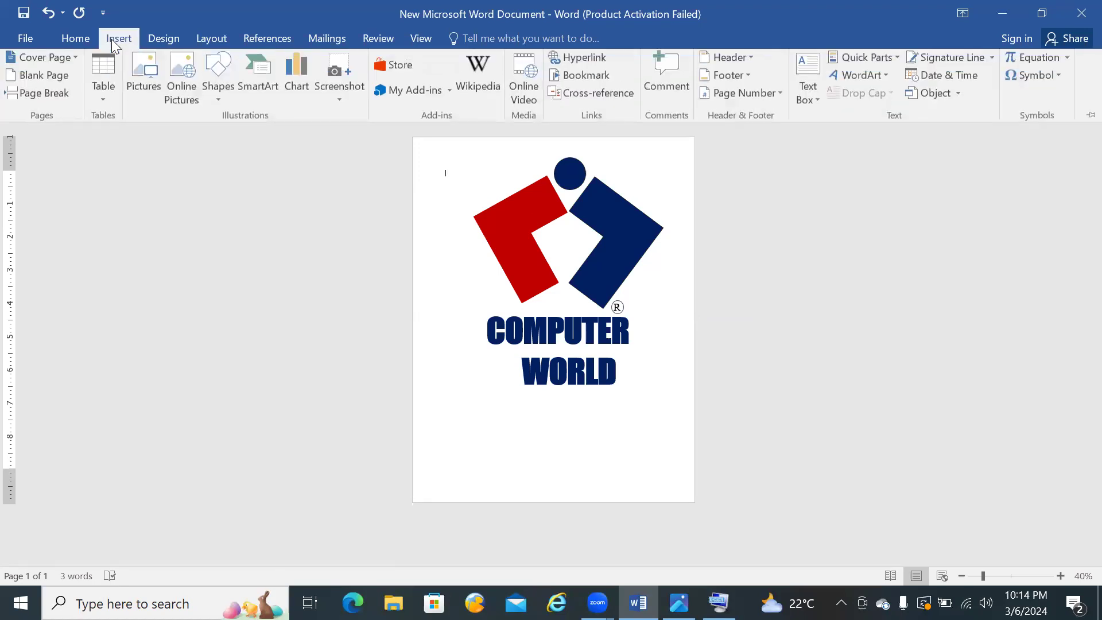
click(218, 104)
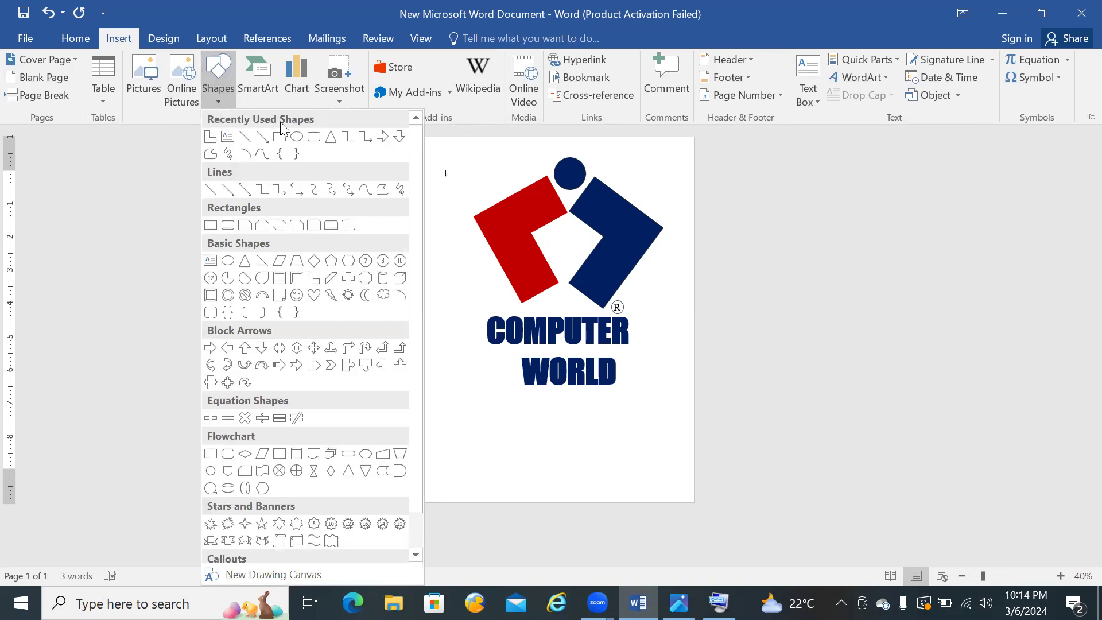
click(297, 138)
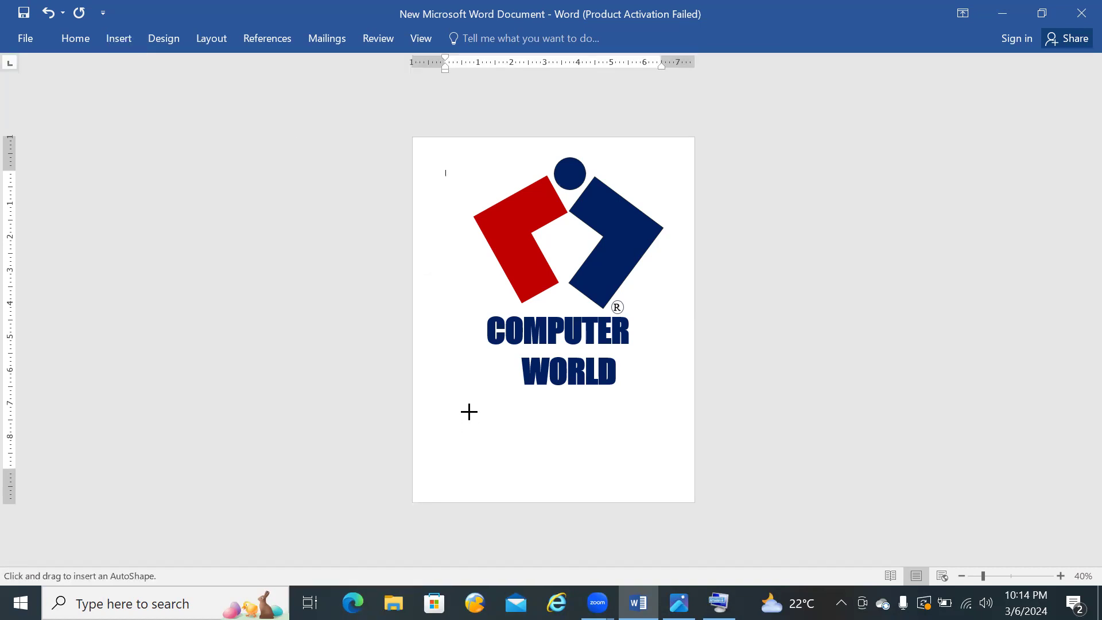
mouse_move(469, 412)
mouse_down()
mouse_move(554, 467)
mouse_move(560, 503)
mouse_up()
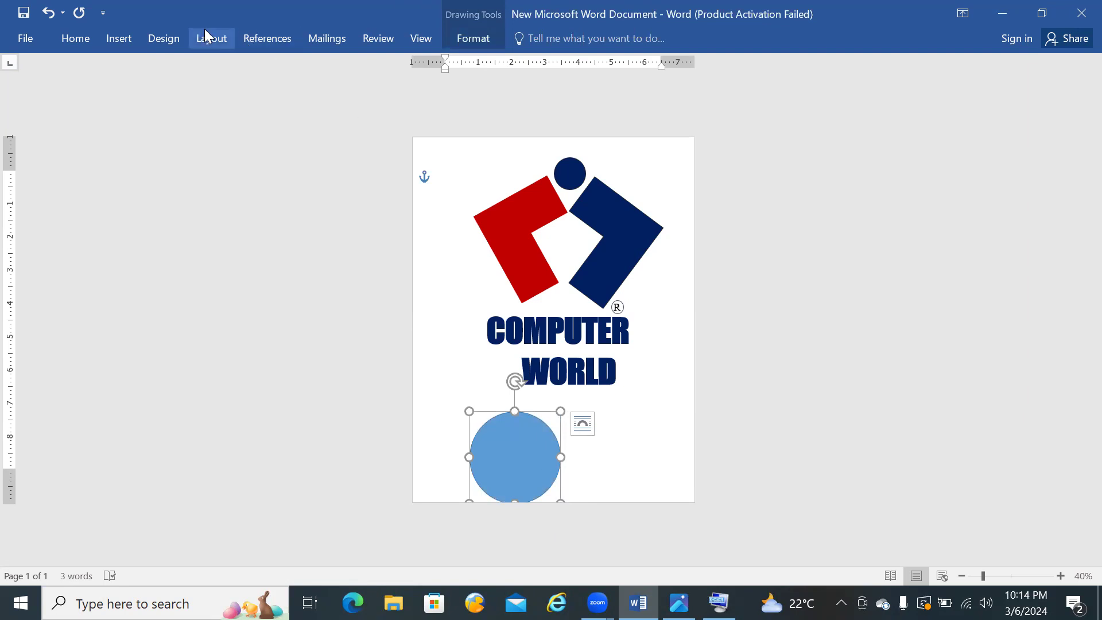
Step: Draw a small text box beside the blue circle containing the letter R and set its font size to 48
click(125, 38)
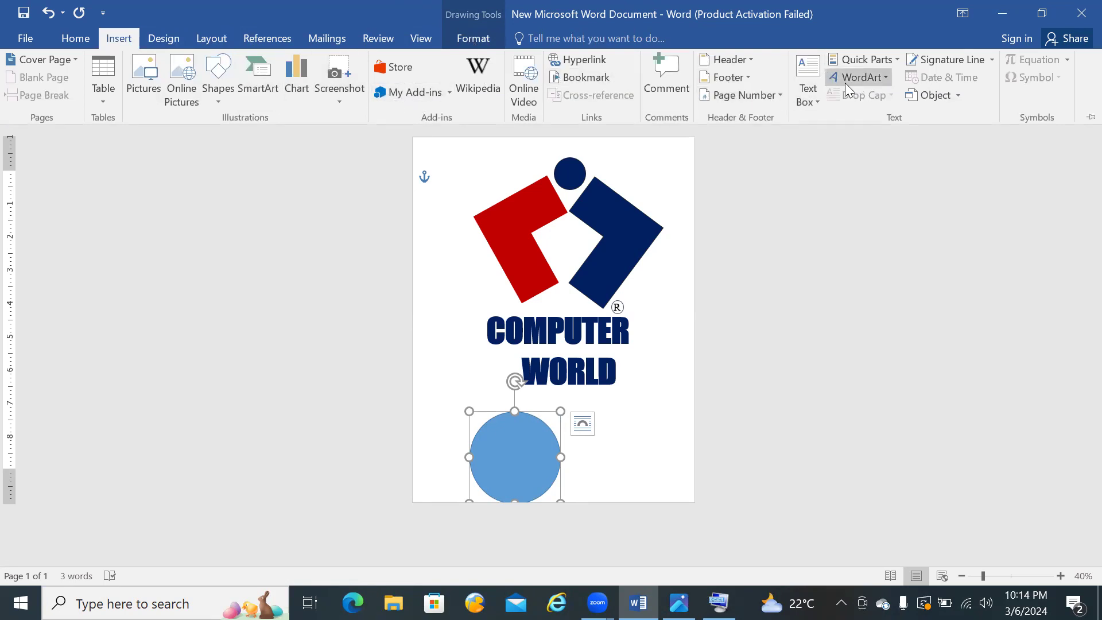
click(808, 92)
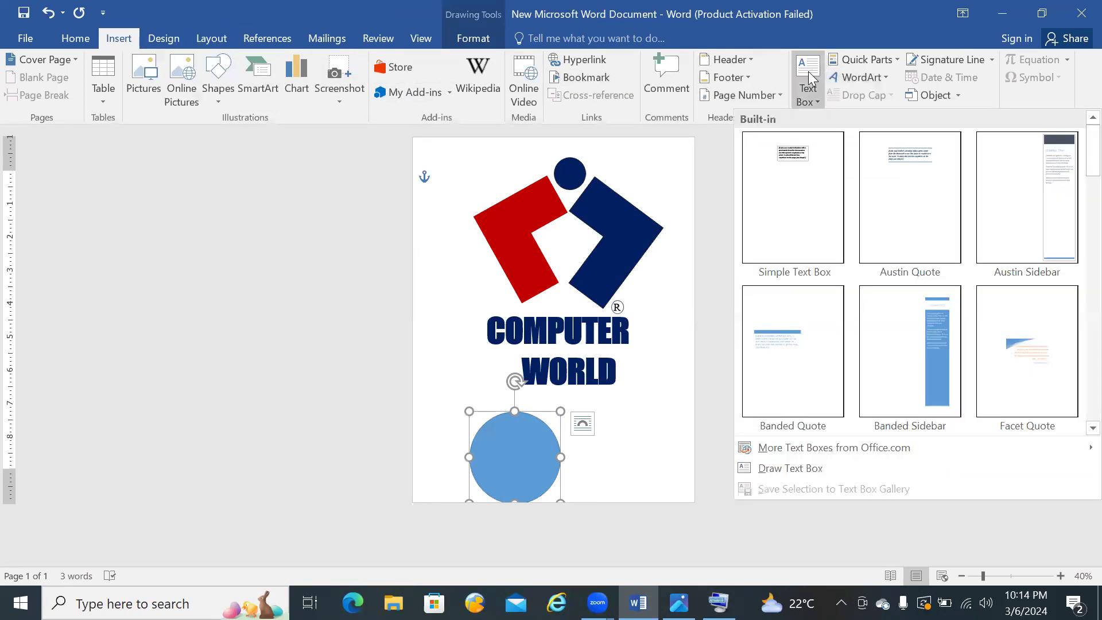
click(775, 468)
drag(601, 458, 646, 483)
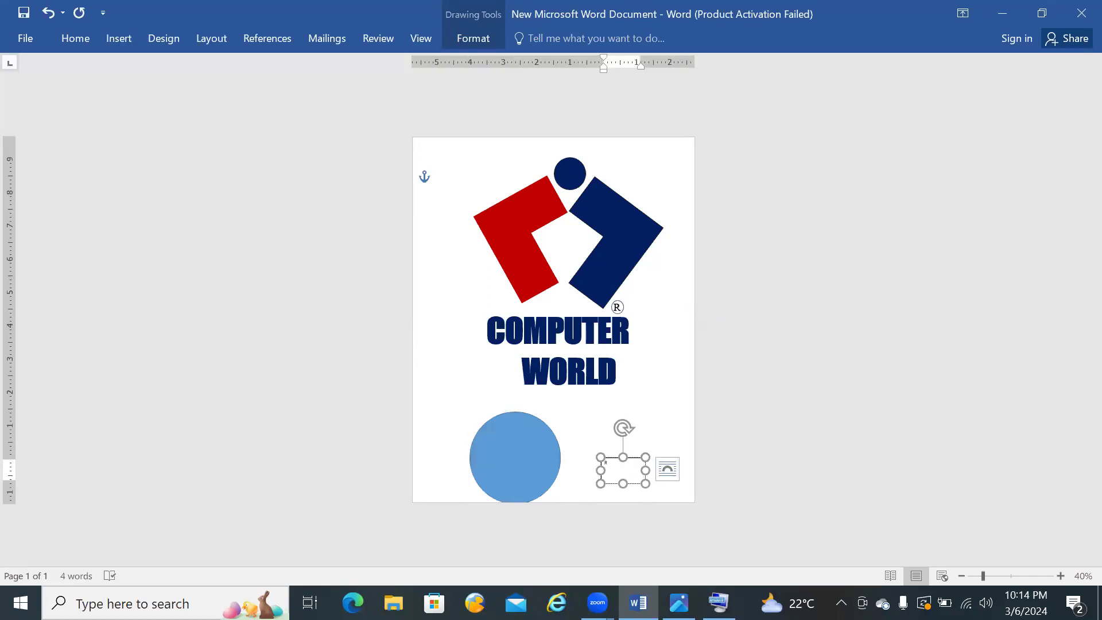
drag(612, 466, 601, 468)
click(697, 415)
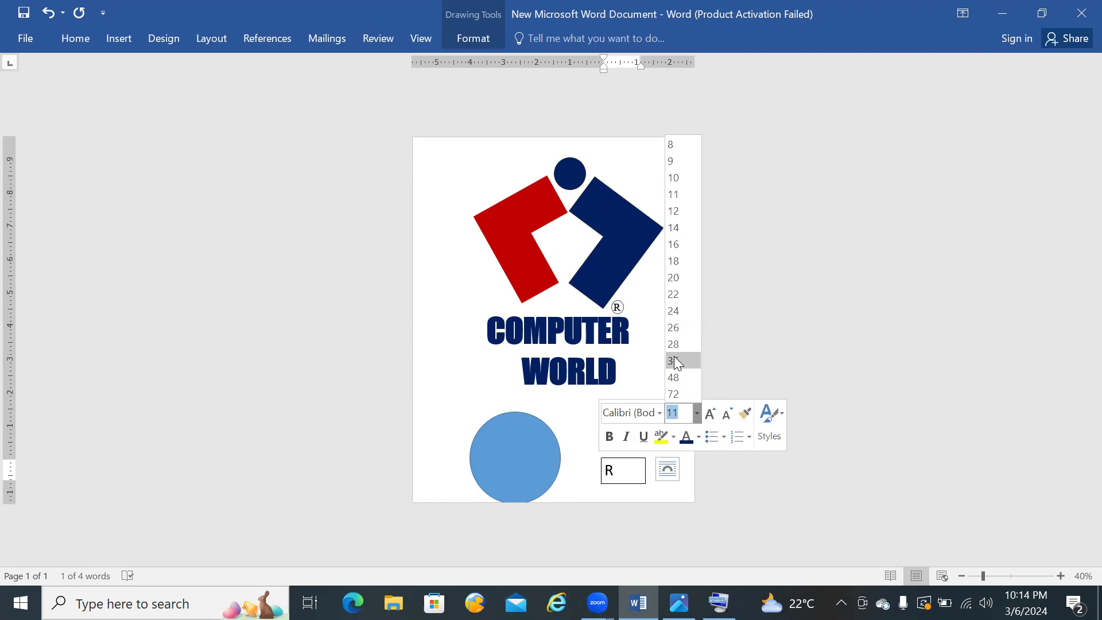
click(675, 377)
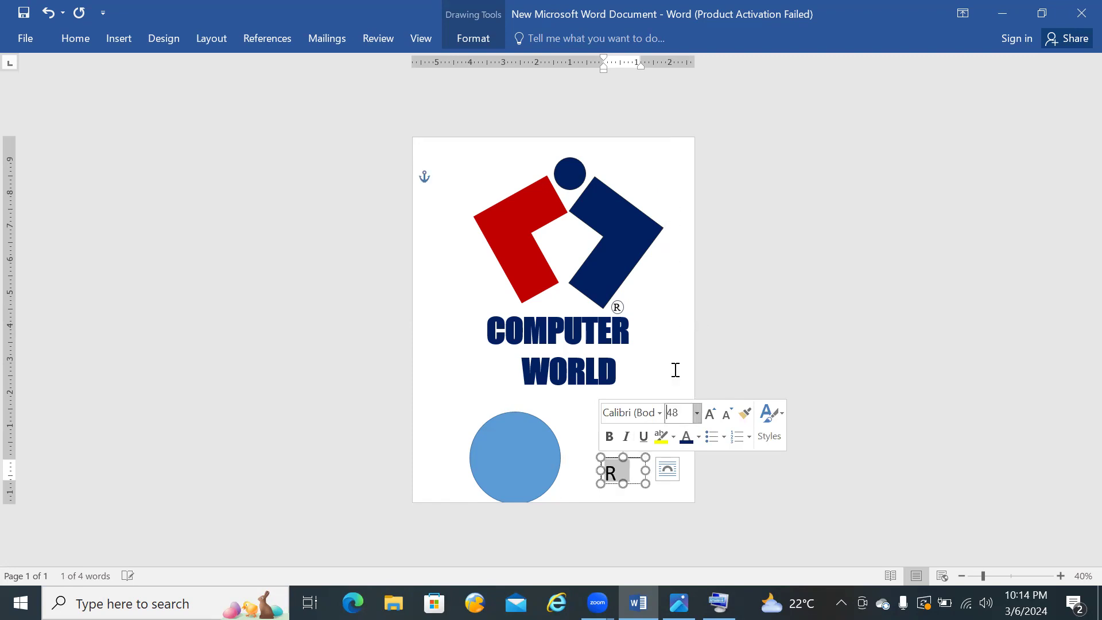
Step: Try Times New Roman and other fonts on the letter R in the small text box, settling on a serif typeface
click(659, 413)
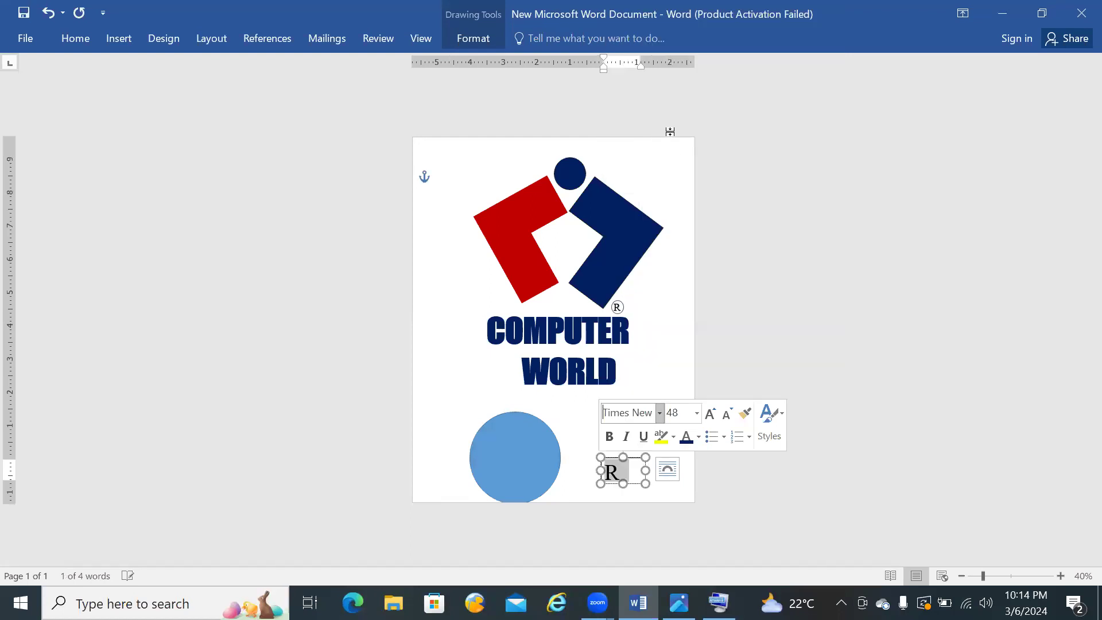
click(661, 413)
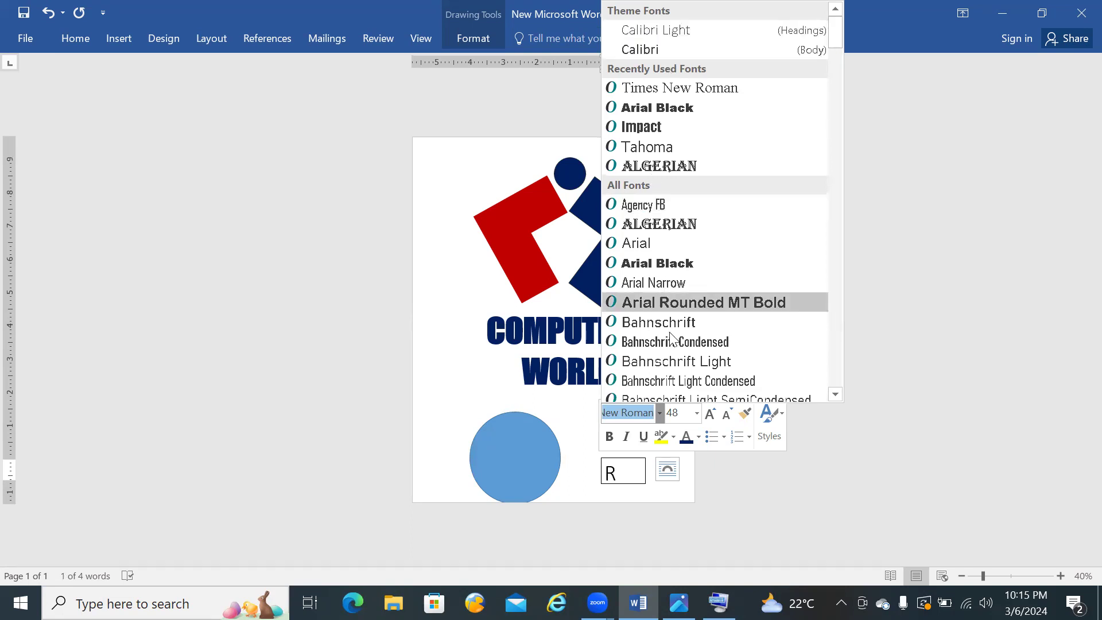
click(769, 517)
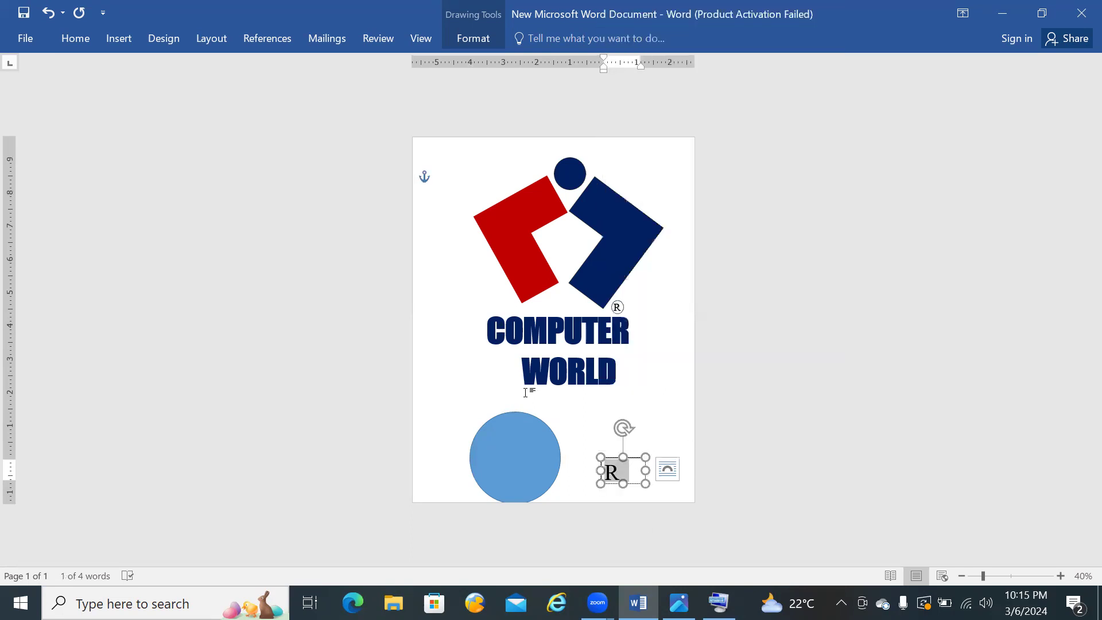
click(74, 37)
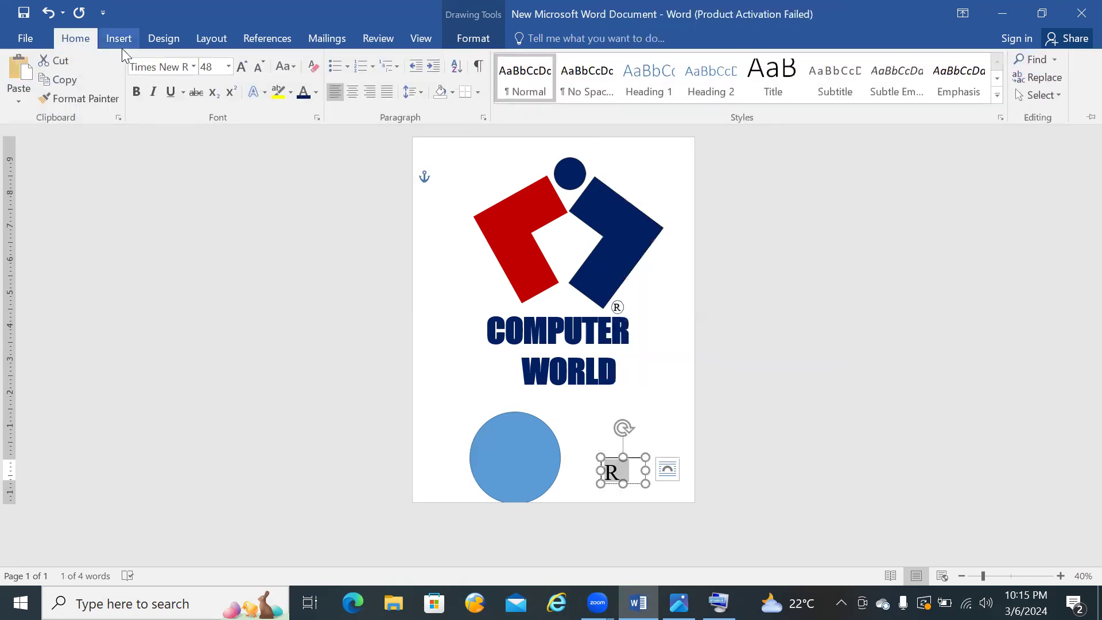
click(179, 68)
text(Tahoma)
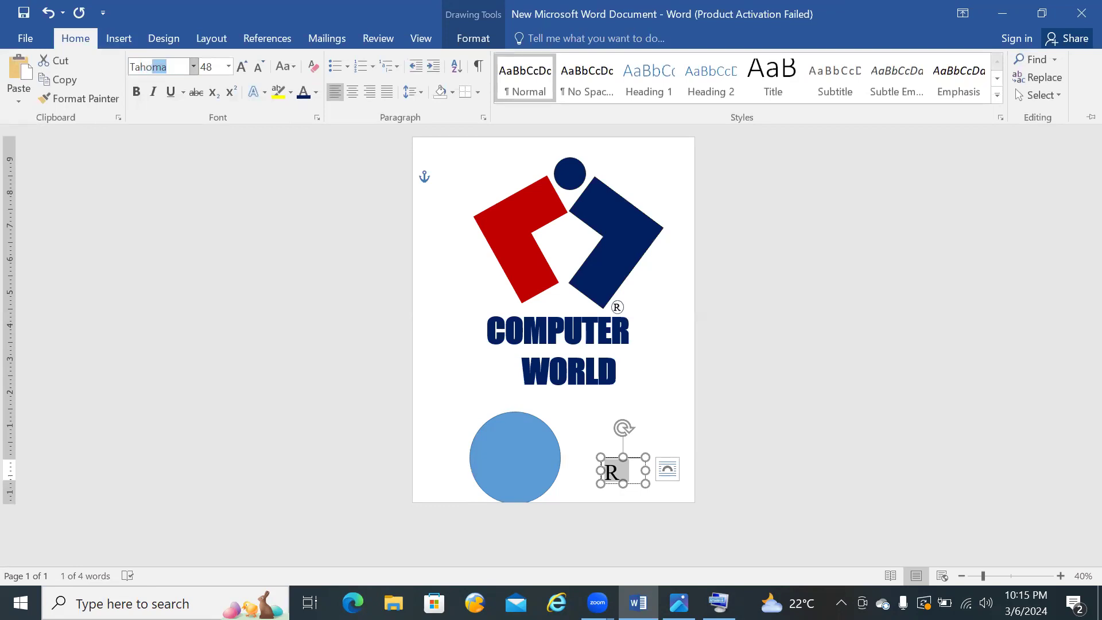
key(Return)
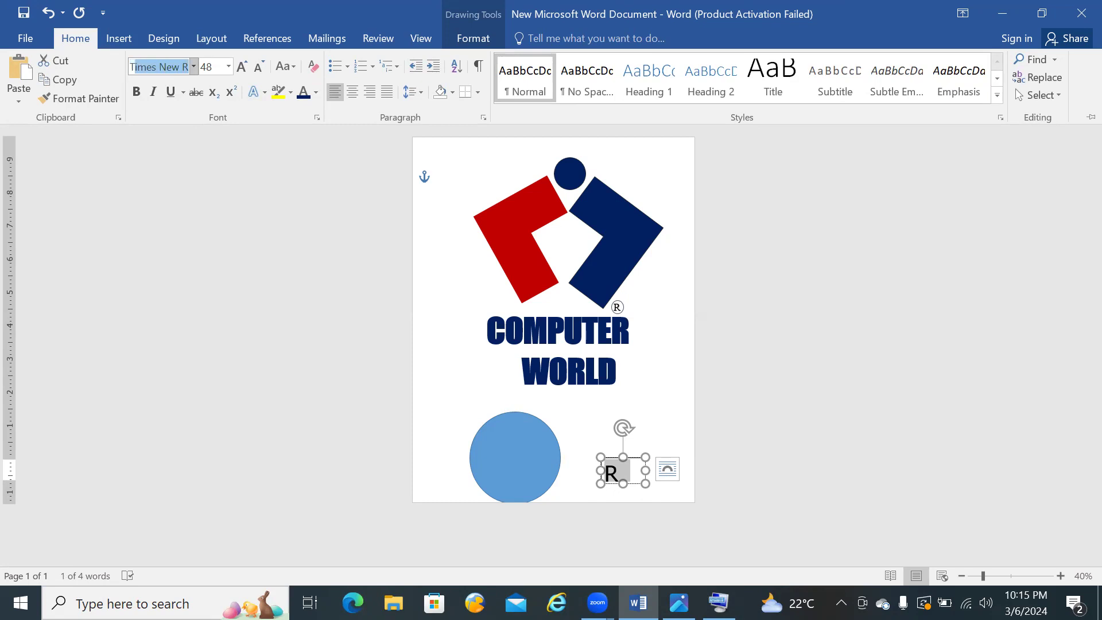
text(T)
key(BackSpace)
text(Gar)
key(Return)
Step: Remove the large circle's fill and give it a dark blue outline
click(482, 457)
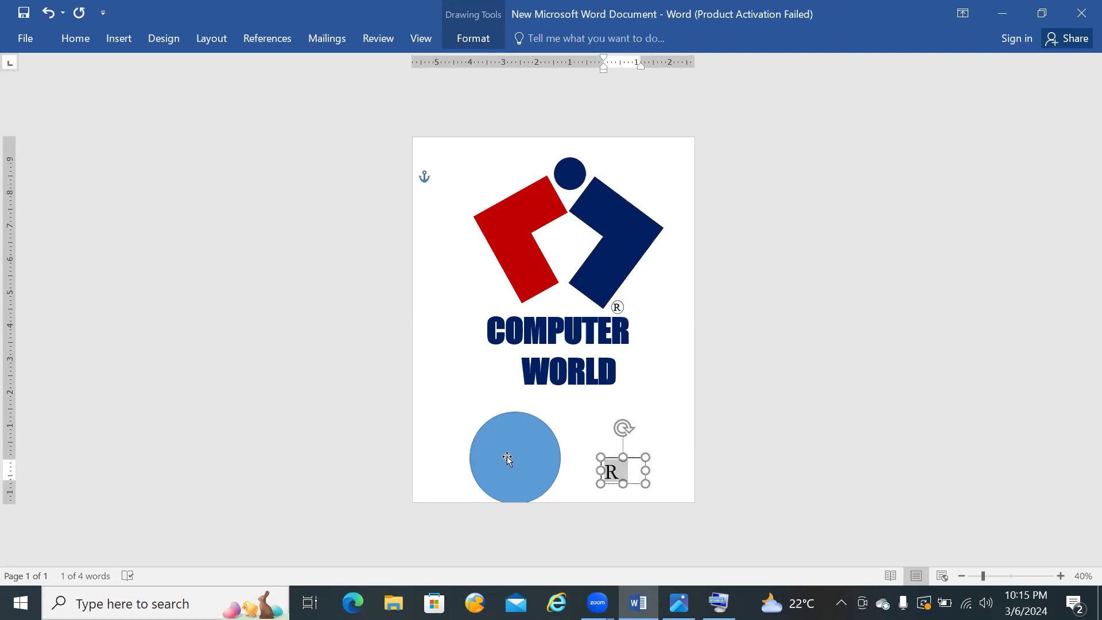
click(508, 458)
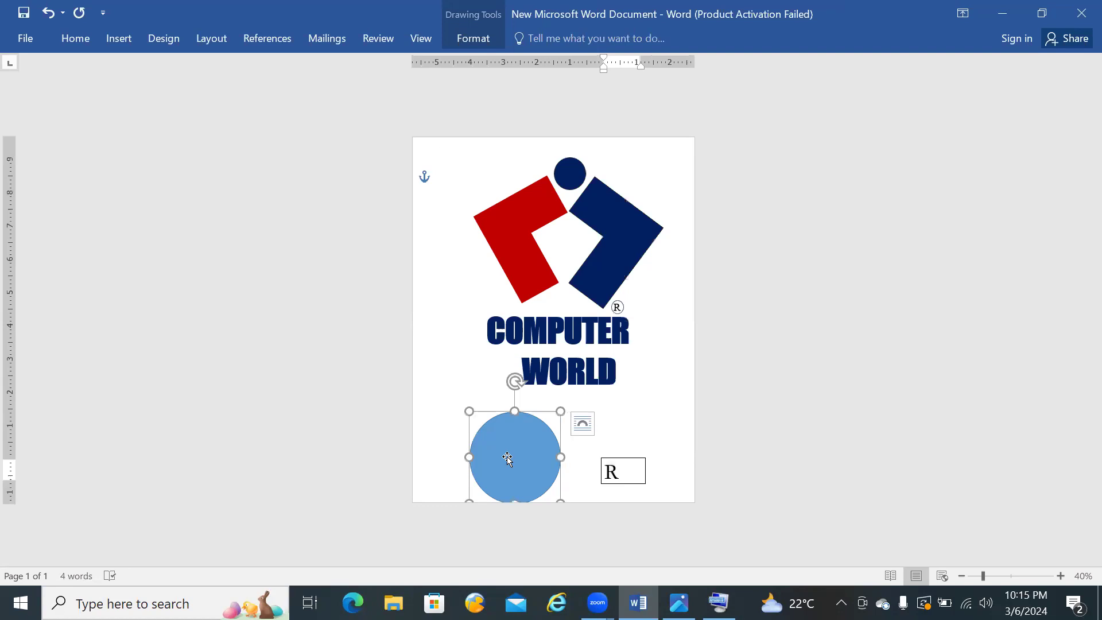
click(473, 39)
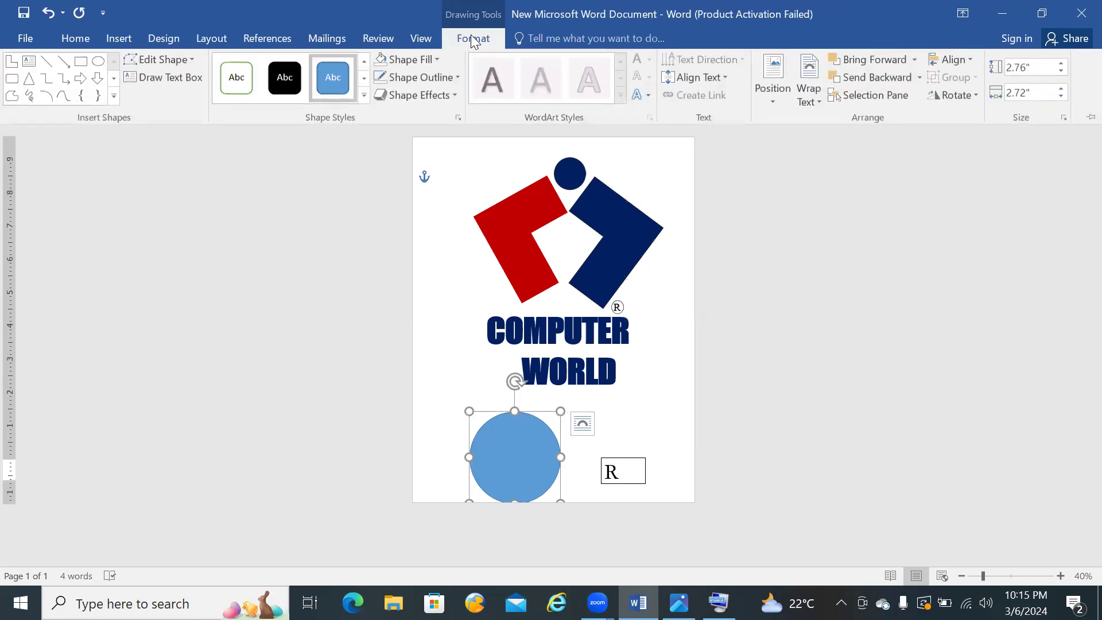
click(437, 59)
click(412, 203)
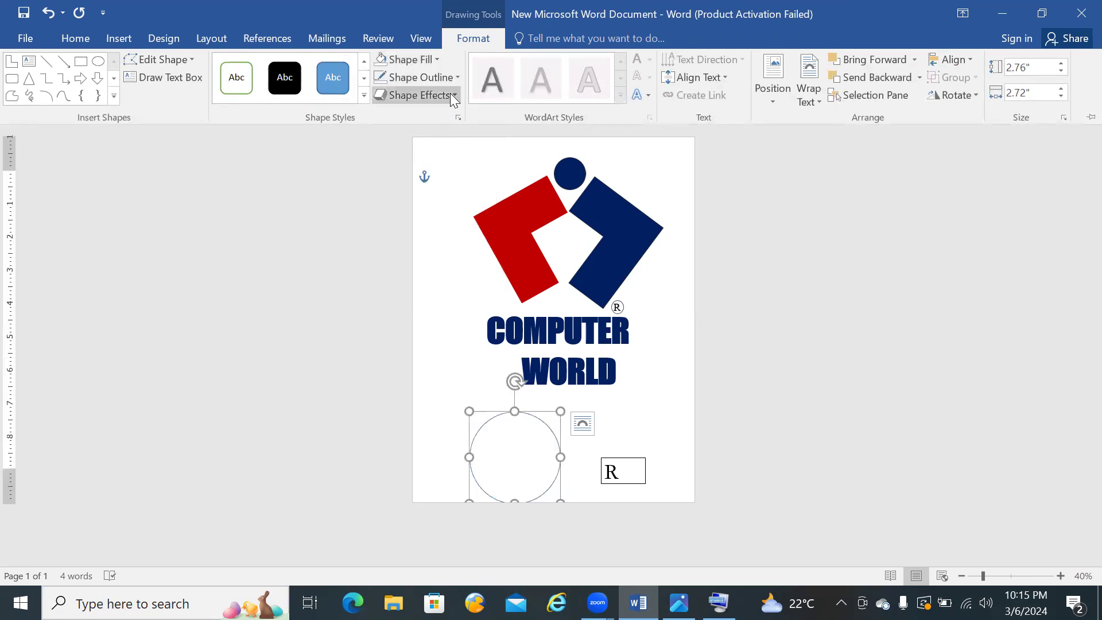
click(455, 77)
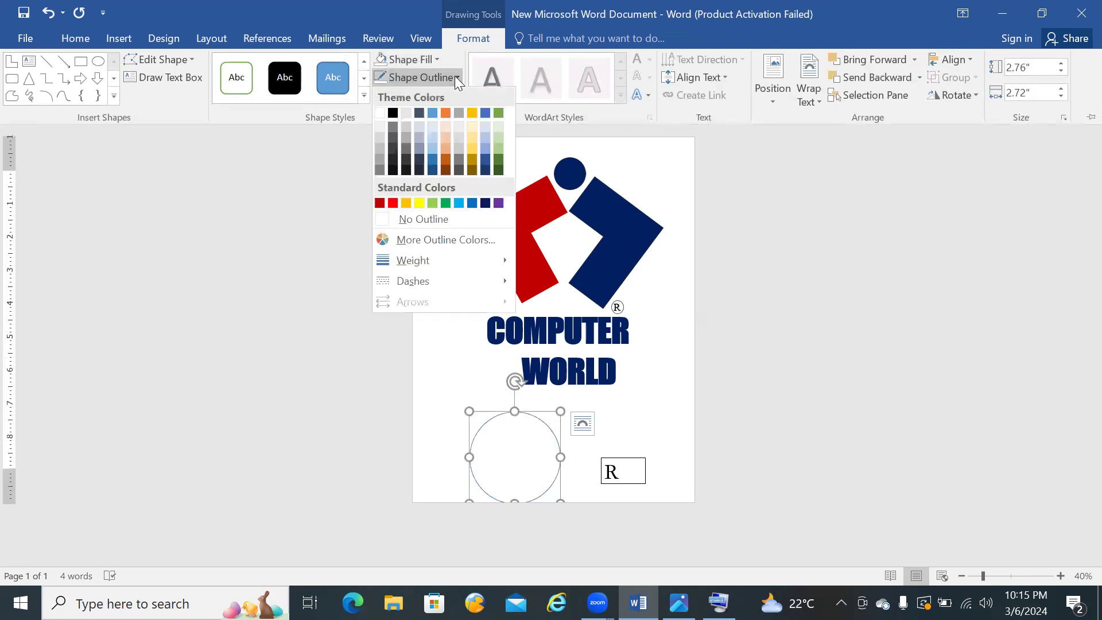
click(485, 171)
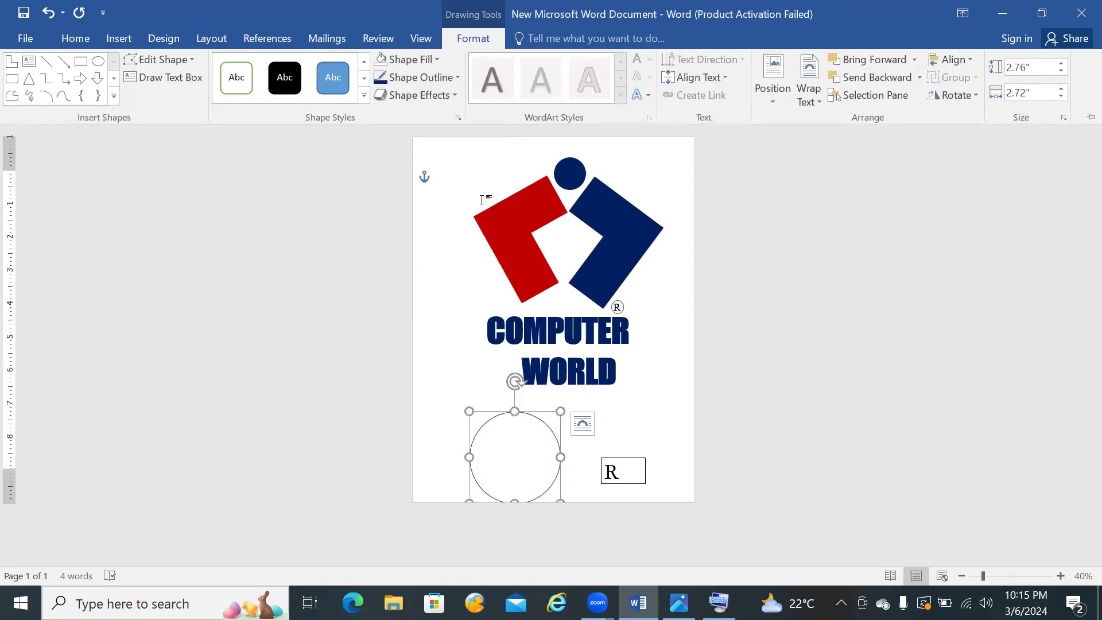
click(450, 77)
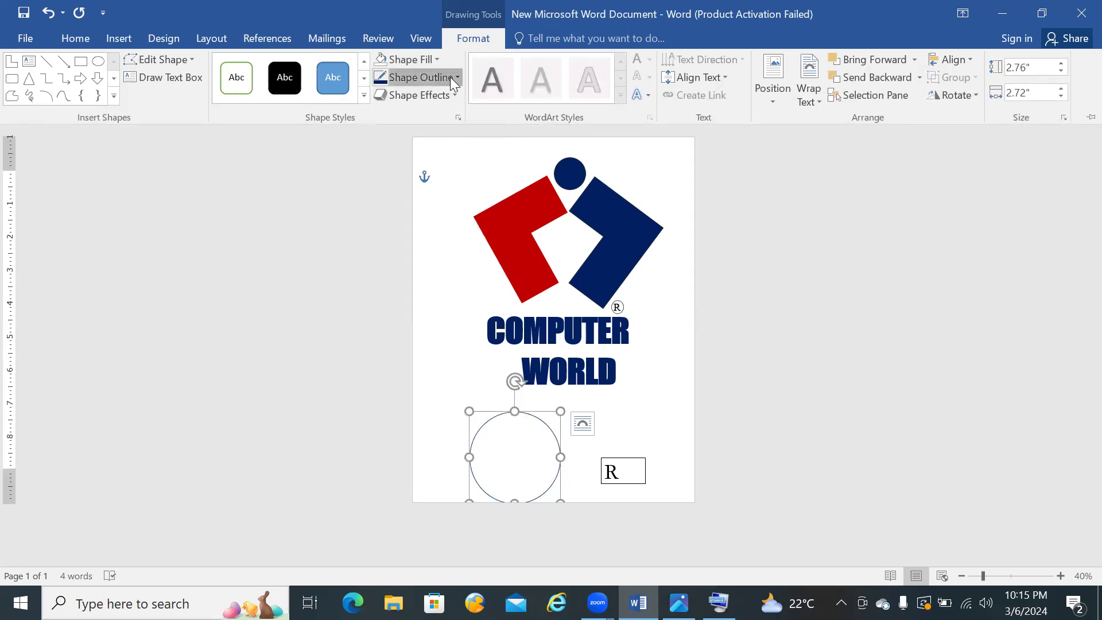